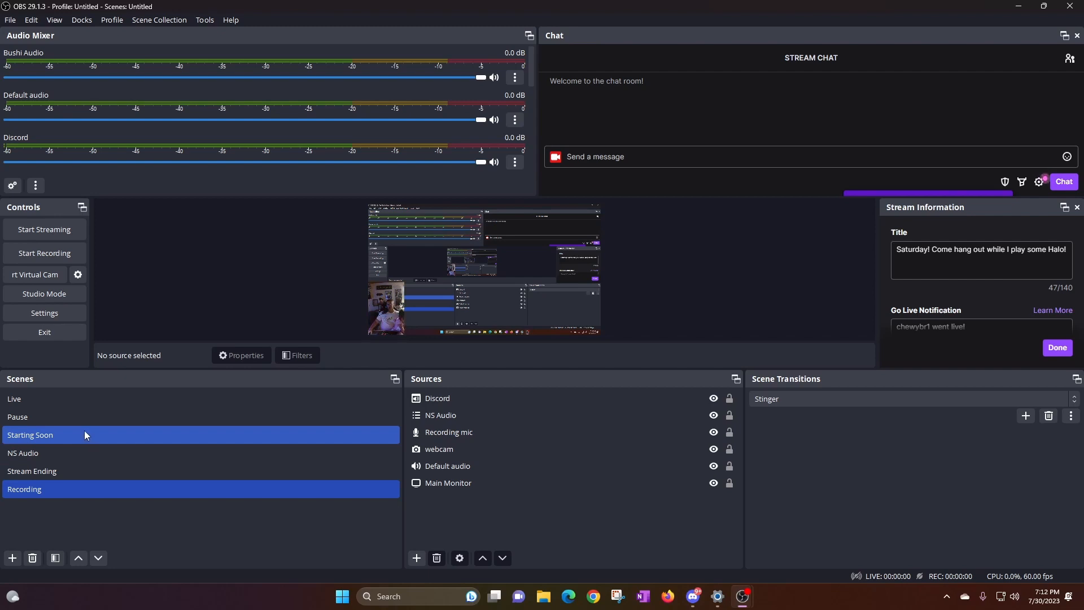
{"action": "left_click", "coordinate": [257, 452]}
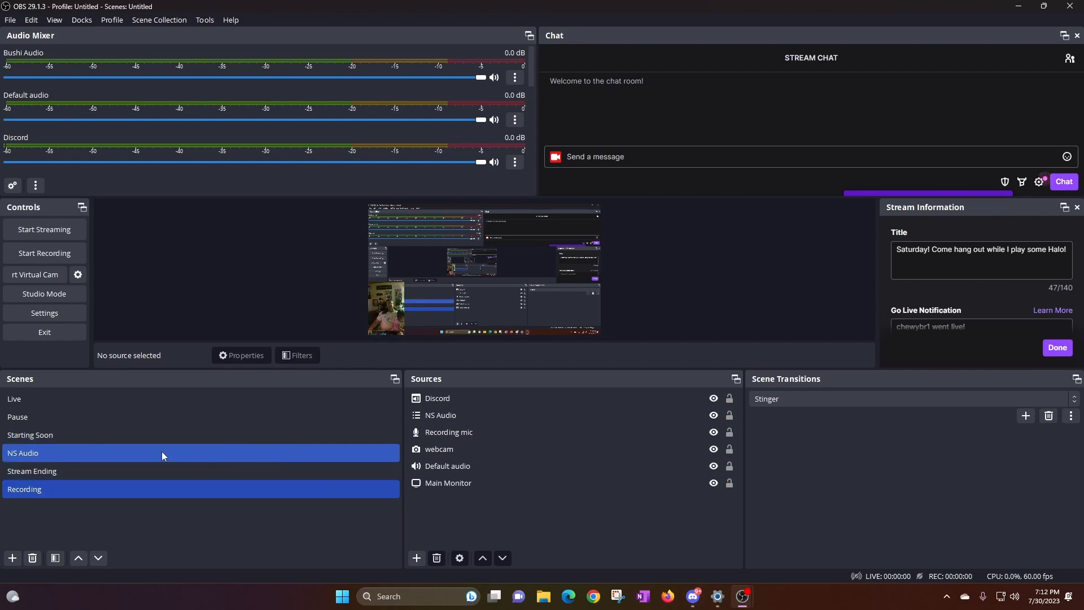
{"action": "left_click", "coordinate": [197, 472]}
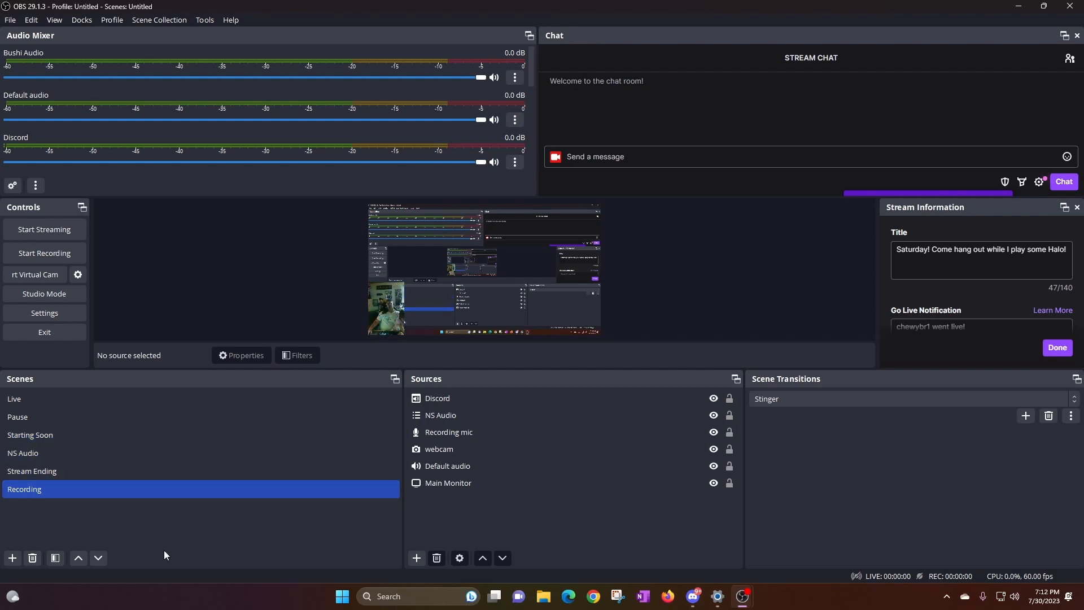
{"action": "left_click", "coordinate": [536, 398]}
Show the Stats dock briefly, close it again, and review the list of available docks
{"action": "left_click", "coordinate": [82, 20]}
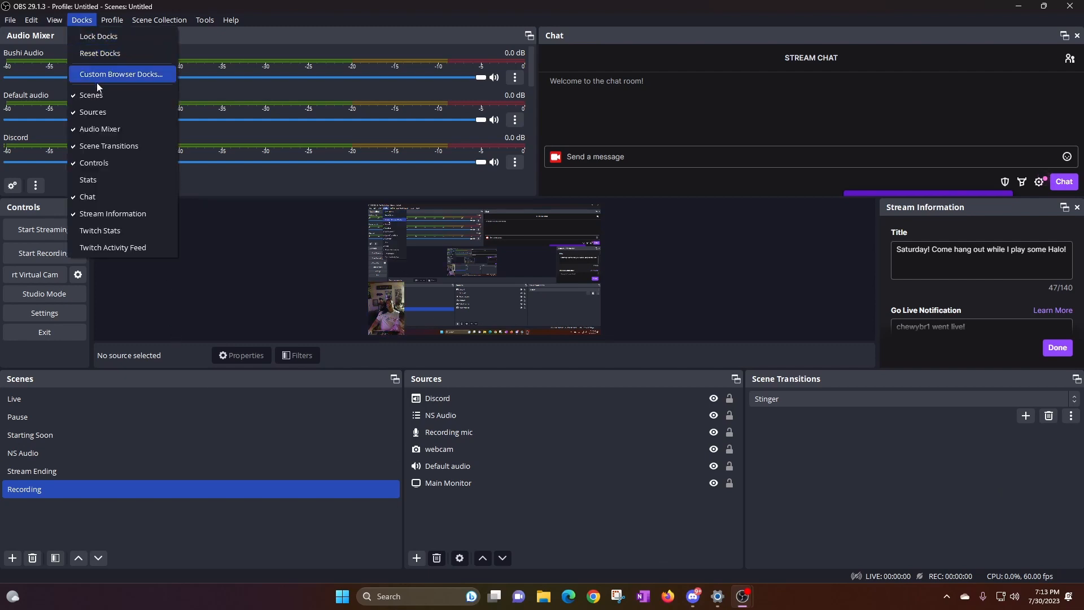
{"action": "left_click", "coordinate": [76, 181]}
{"action": "left_click_drag", "start_coordinate": [565, 254], "coordinate": [468, 339]}
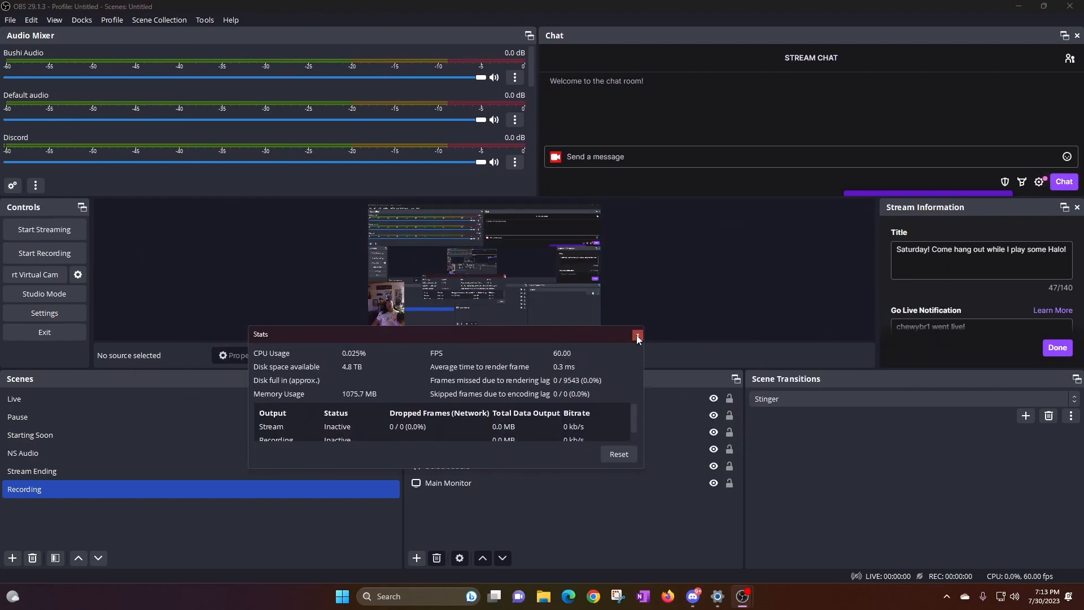
{"action": "left_click", "coordinate": [637, 336]}
{"action": "left_click", "coordinate": [655, 318]}
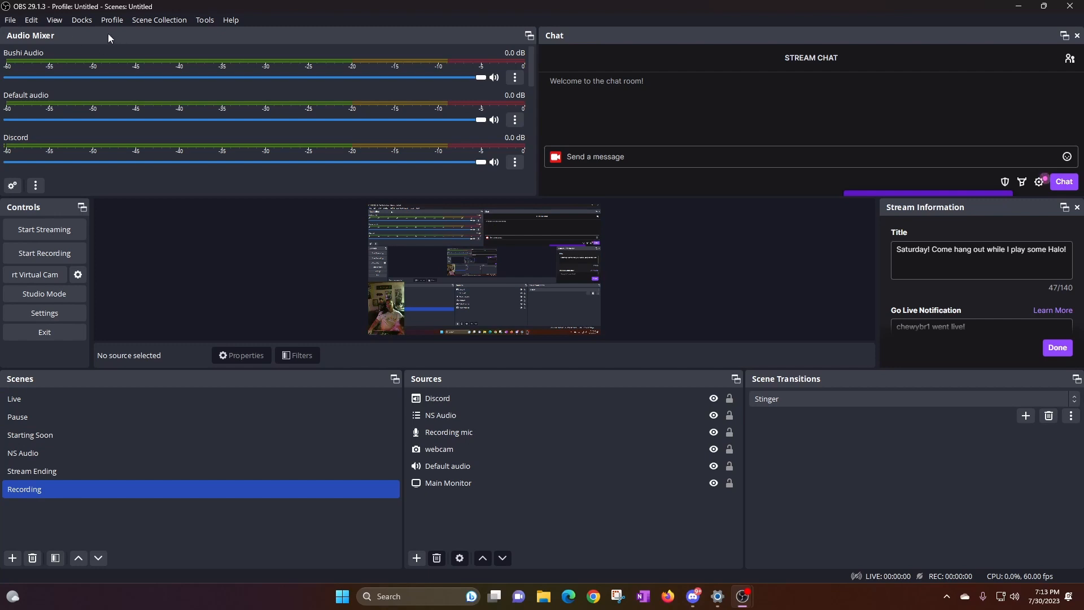
{"action": "left_click", "coordinate": [86, 23]}
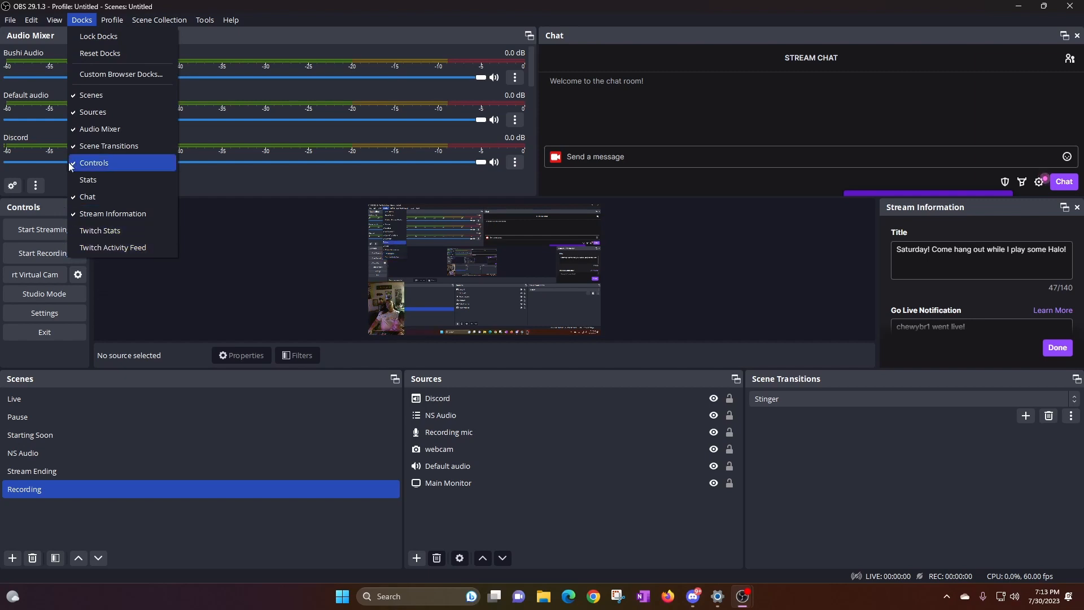
{"action": "left_click", "coordinate": [239, 39]}
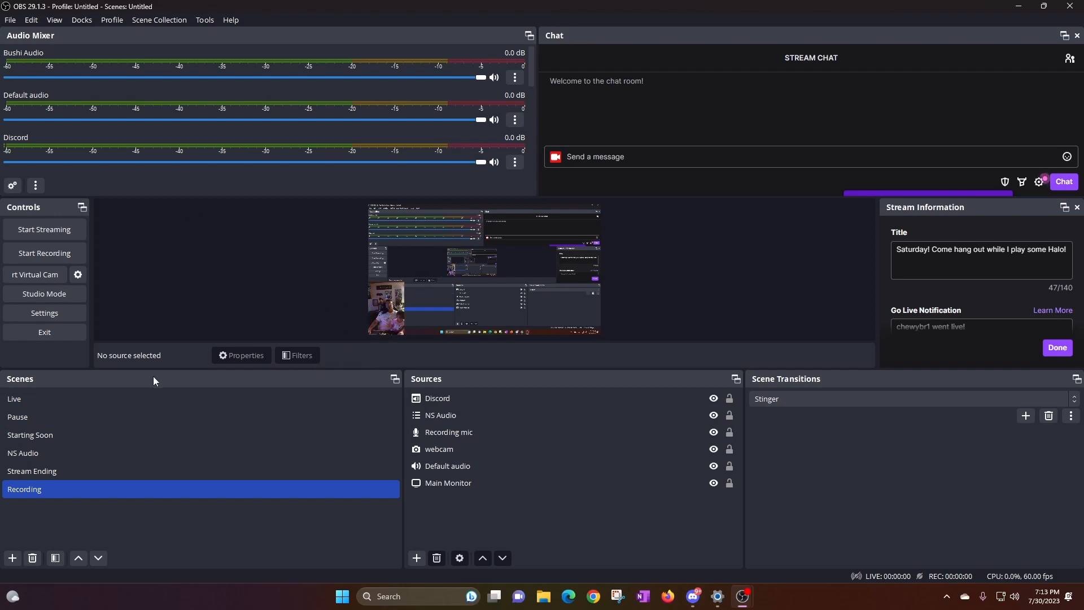
Create a new scene named "Test Scene" and make it the active scene
{"action": "left_click", "coordinate": [12, 558]}
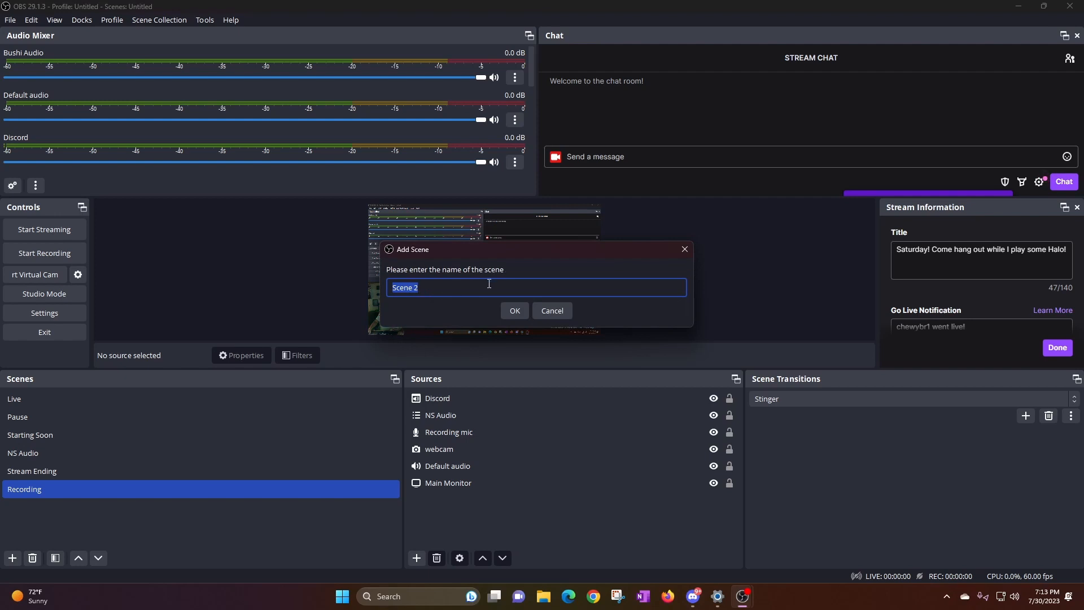
{"action": "key", "text": "BackSpace"}
{"action": "left_click", "coordinate": [515, 310]}
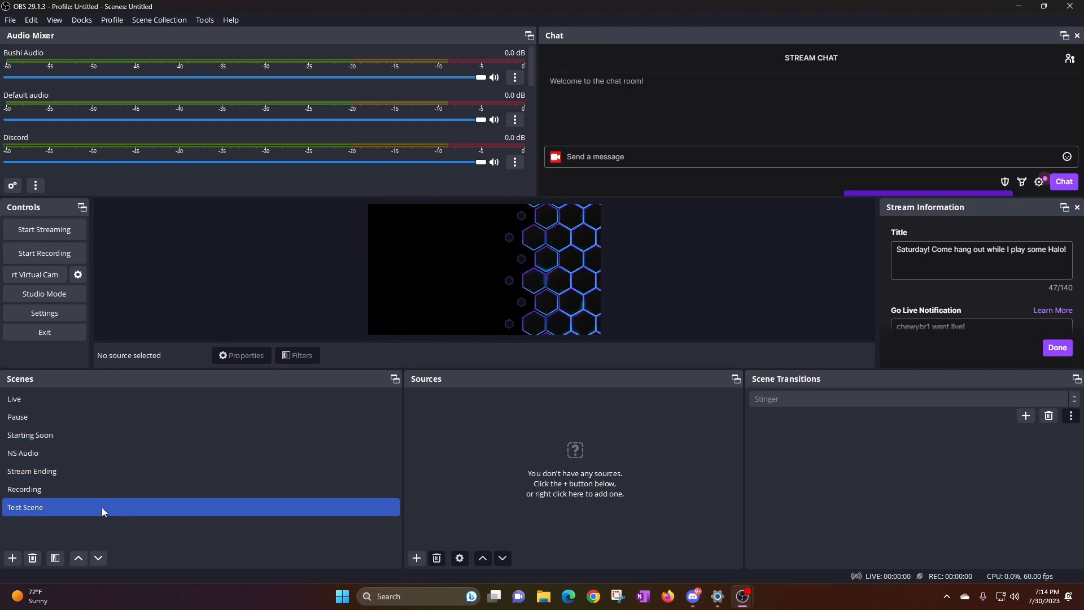
{"action": "double_click", "coordinate": [82, 506]}
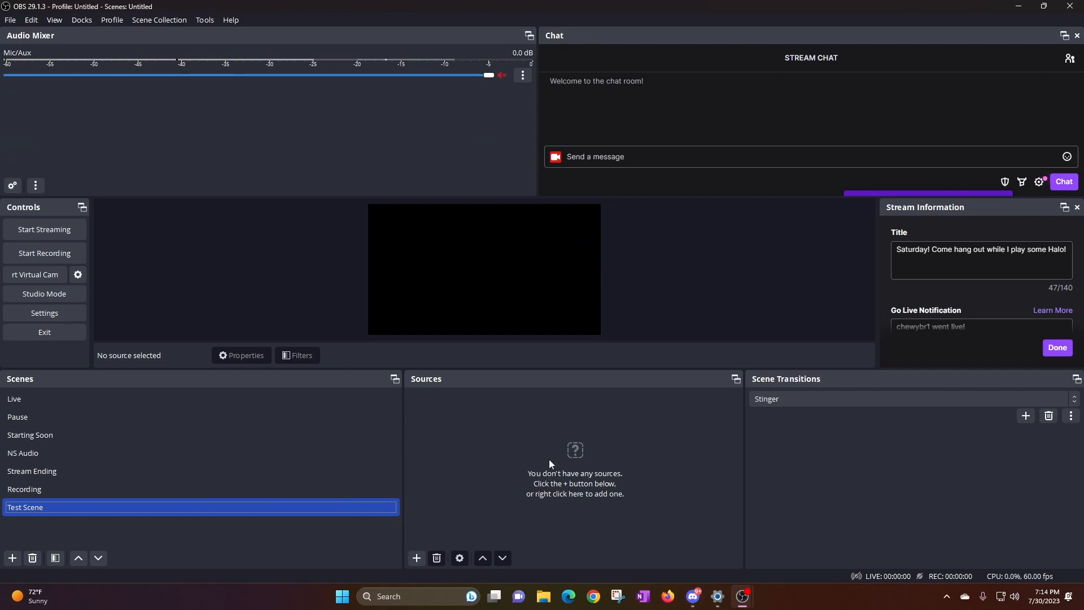
Add the existing "webcam" Video Capture Device as a visible source in Test Scene
{"action": "left_click", "coordinate": [417, 557]}
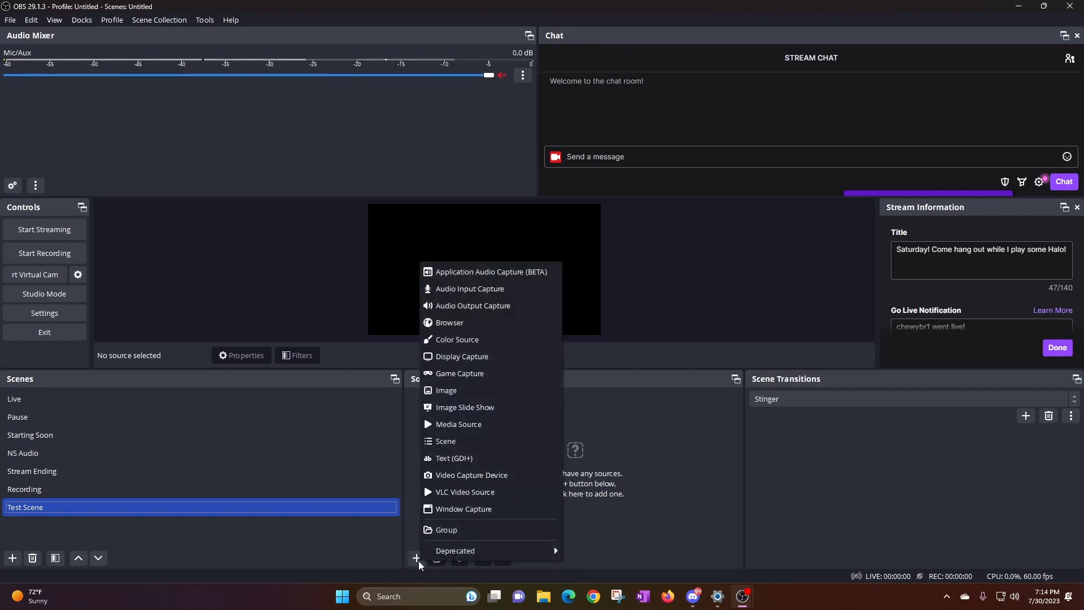
{"action": "left_click", "coordinate": [664, 445]}
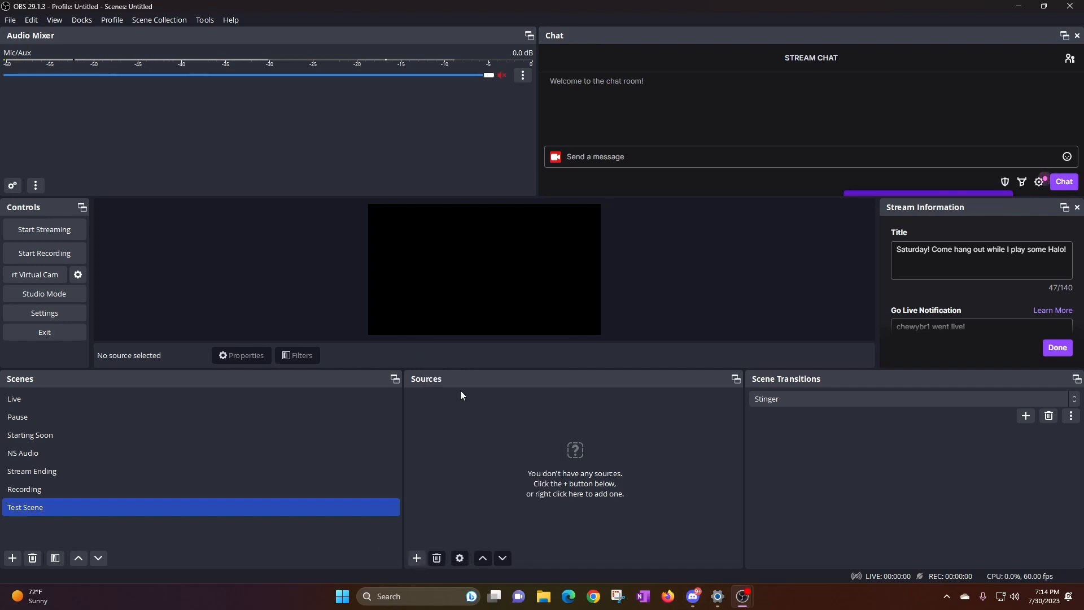
{"action": "left_click", "coordinate": [412, 560]}
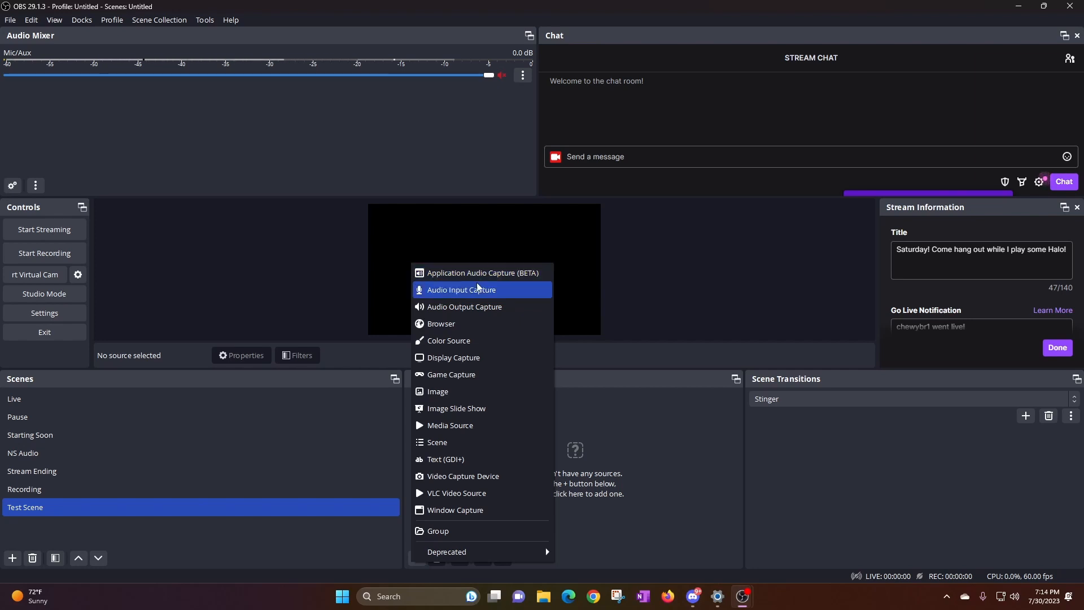
{"action": "left_click", "coordinate": [453, 478]}
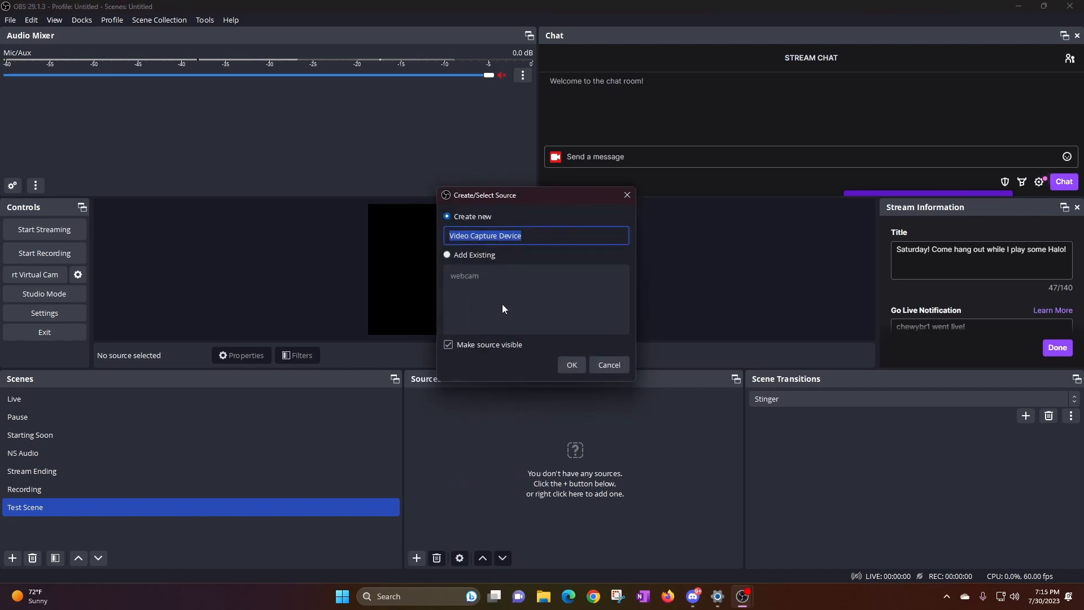
{"action": "left_click", "coordinate": [448, 255]}
{"action": "left_click", "coordinate": [492, 275]}
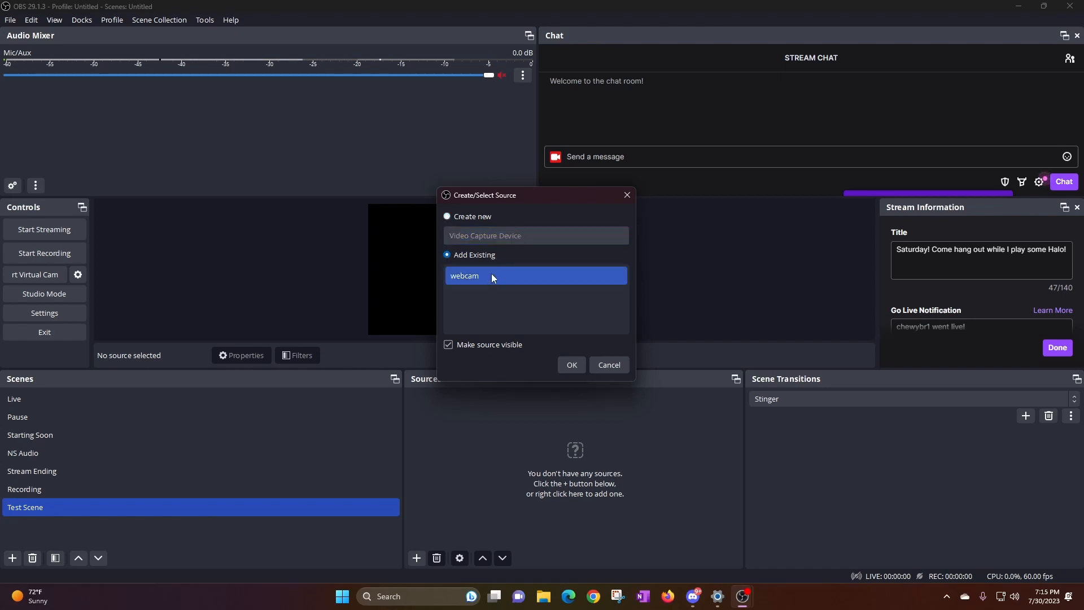
{"action": "left_click", "coordinate": [571, 364]}
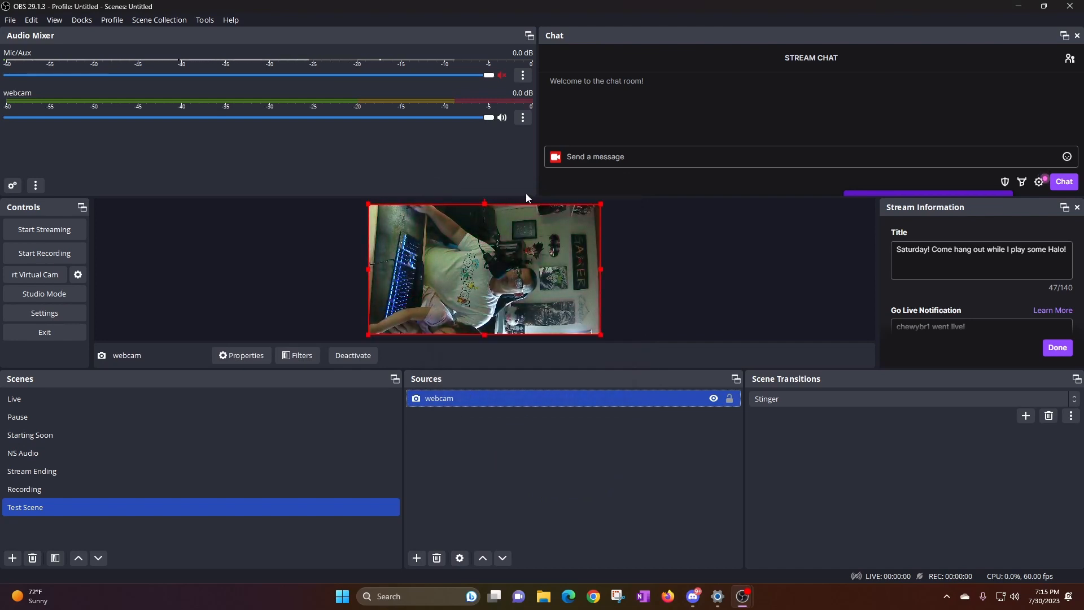
Rotate the webcam image upright, shrink it, and place it in the lower-left corner of the canvas
{"action": "left_click_drag", "start_coordinate": [600, 204], "coordinate": [371, 296]}
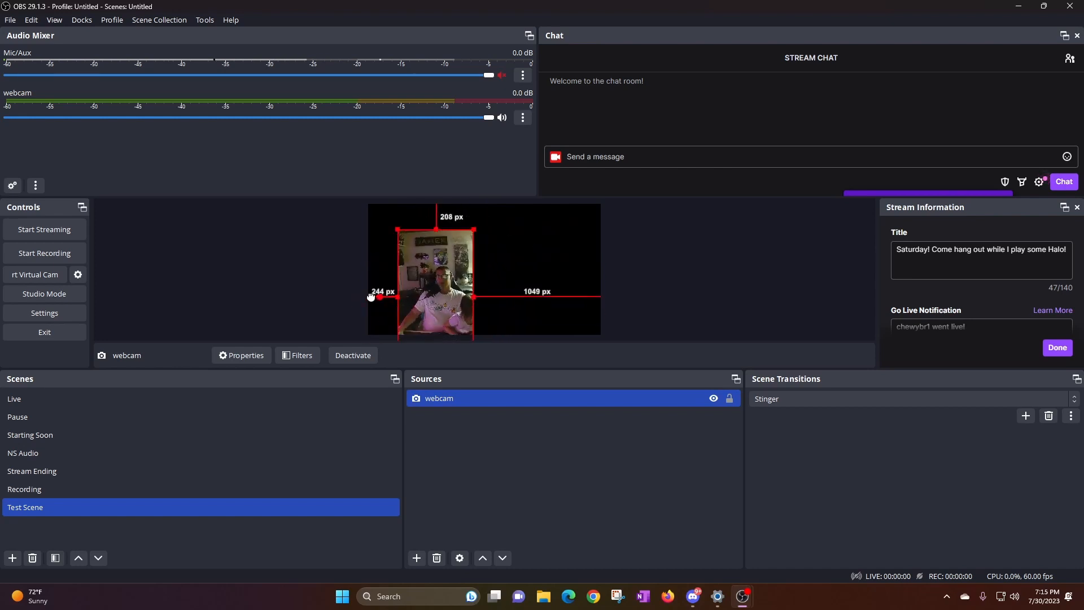
{"action": "left_click_drag", "start_coordinate": [474, 229], "coordinate": [447, 277]}
{"action": "left_click_drag", "start_coordinate": [429, 284], "coordinate": [400, 255]}
{"action": "left_click", "coordinate": [506, 254]}
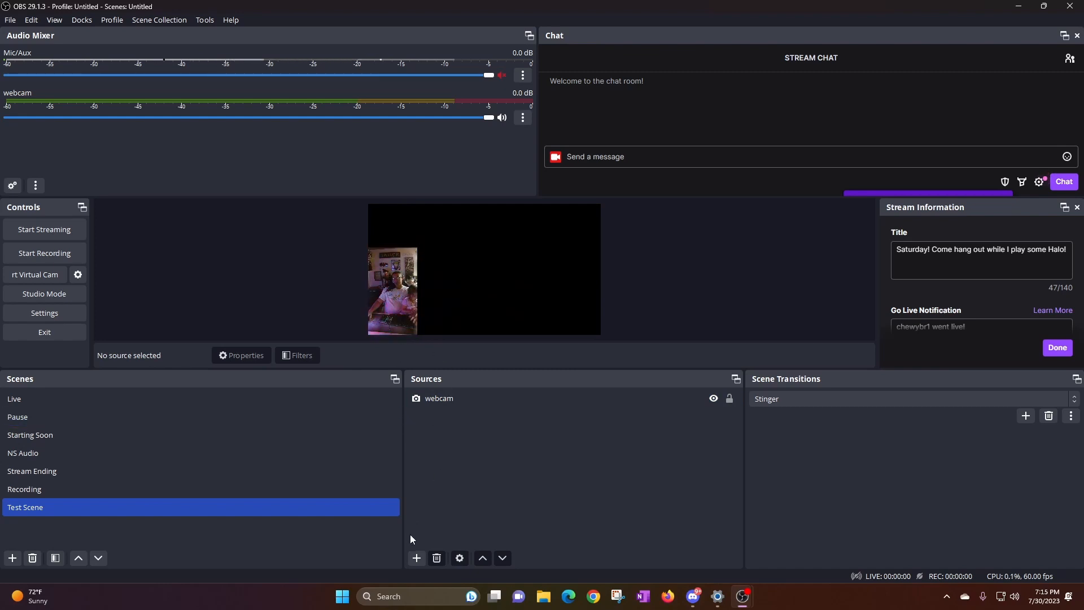
Create a new Display Capture source named "test monitor" in Test Scene
{"action": "left_click", "coordinate": [417, 558]}
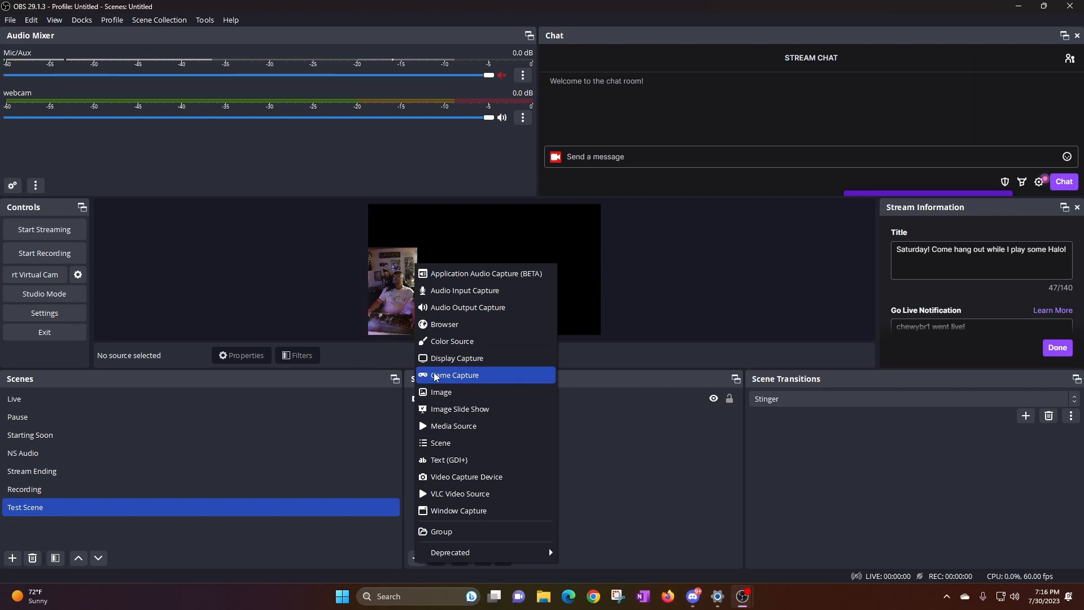
{"action": "left_click", "coordinate": [461, 361]}
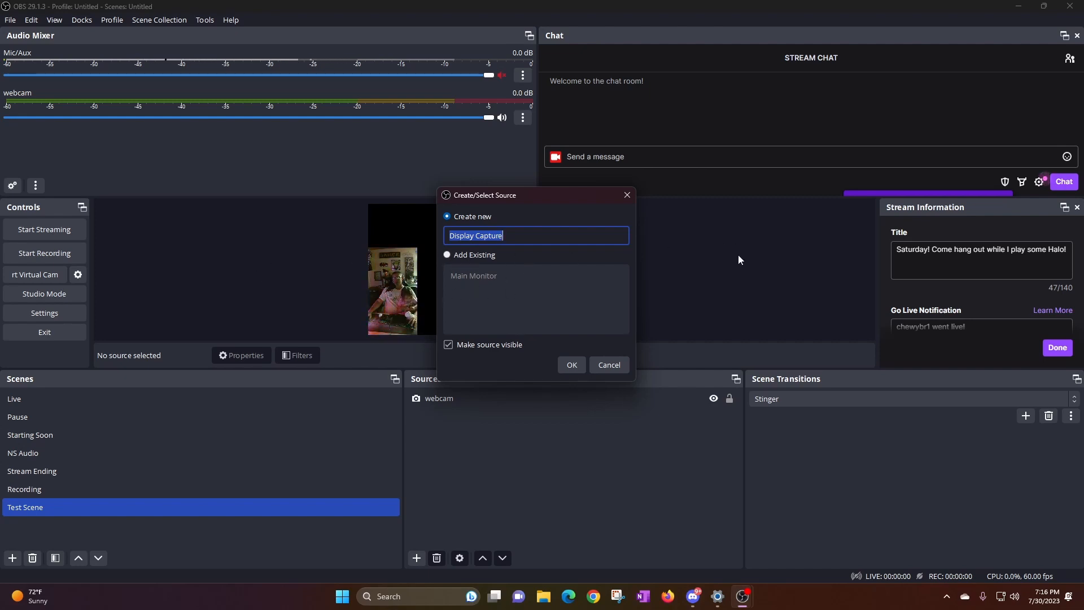
{"action": "left_click", "coordinate": [448, 256]}
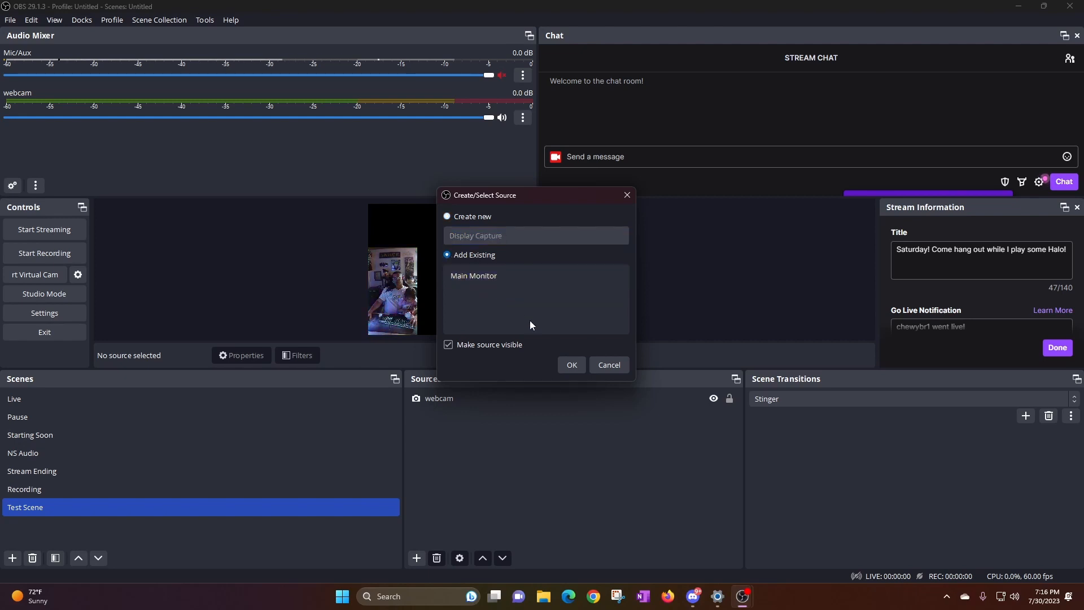
{"action": "left_click", "coordinate": [449, 218]}
{"action": "key", "text": "Tab"}
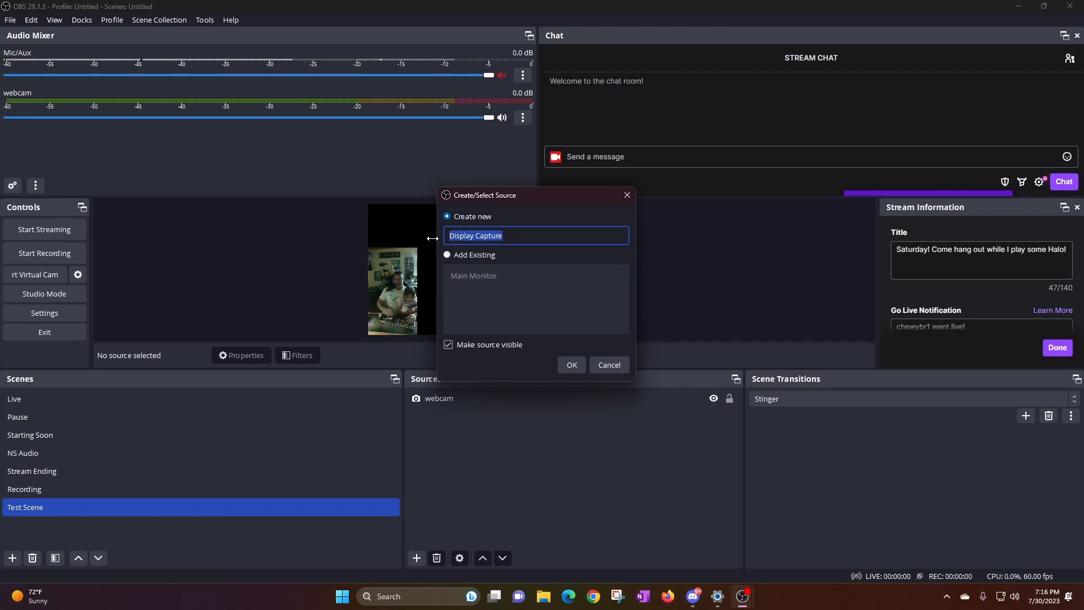
{"action": "type", "text": "test"}
{"action": "type", "text": "monitor"}
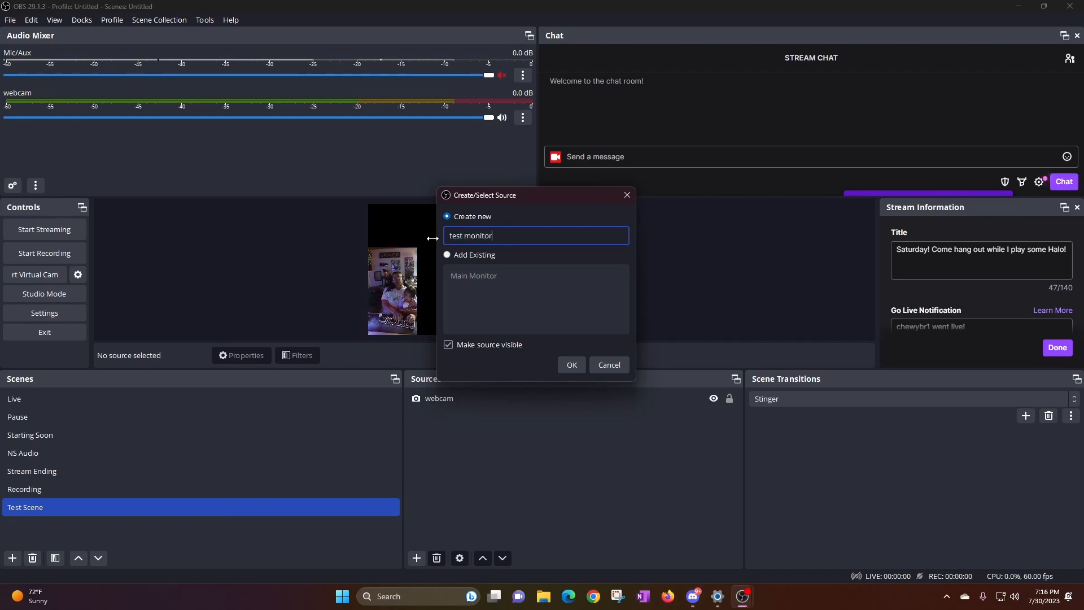
{"action": "key", "text": "Return"}
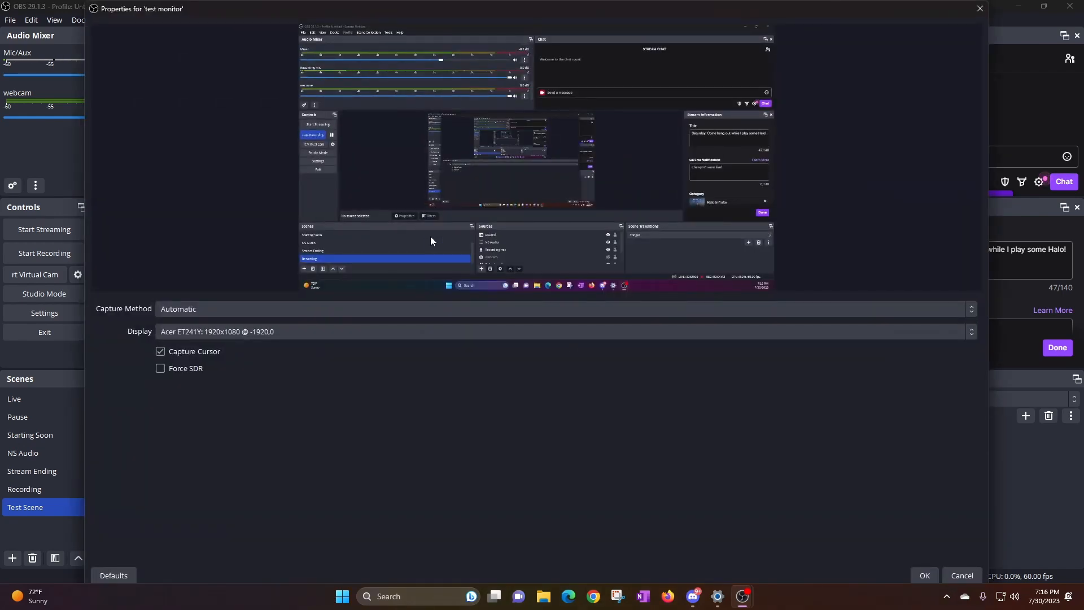
Check which displays the test monitor source can capture and close its properties, discarding the changes
{"action": "left_click", "coordinate": [329, 332]}
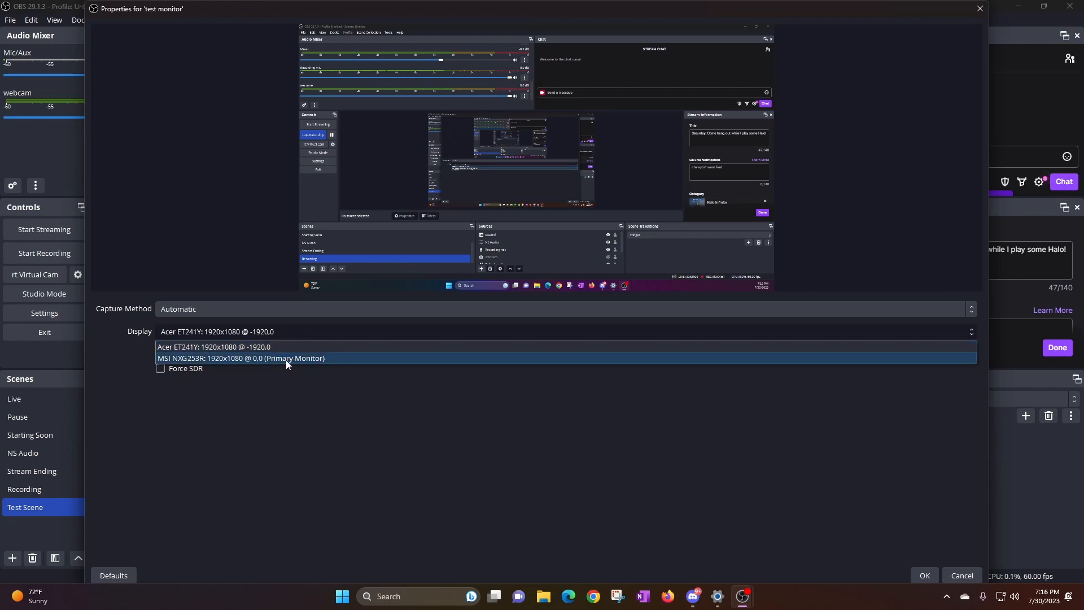
{"action": "left_click", "coordinate": [980, 9]}
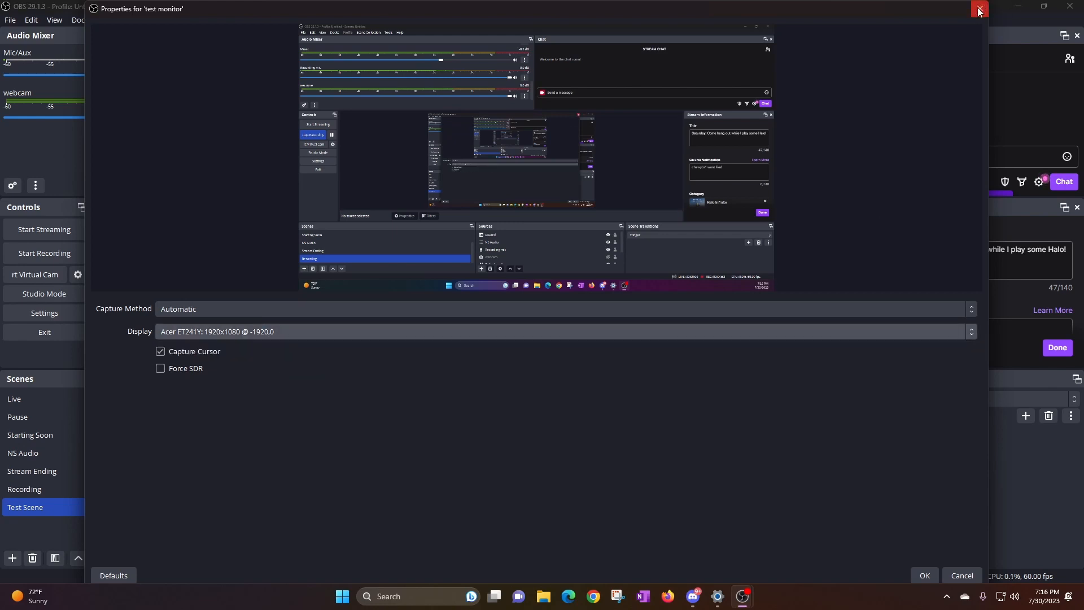
{"action": "left_click", "coordinate": [980, 9]}
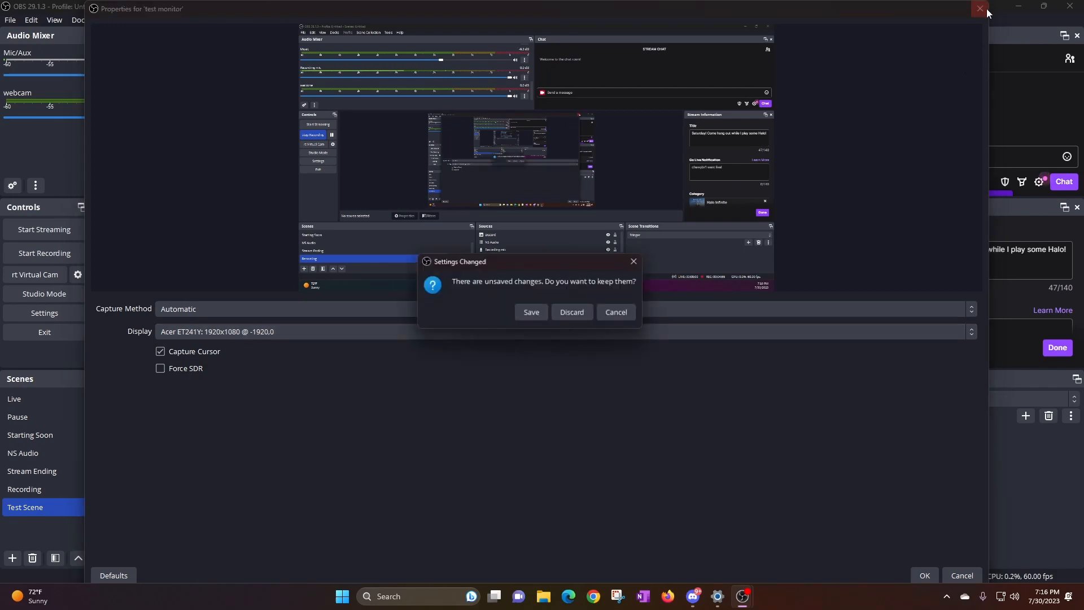
{"action": "left_click", "coordinate": [571, 314]}
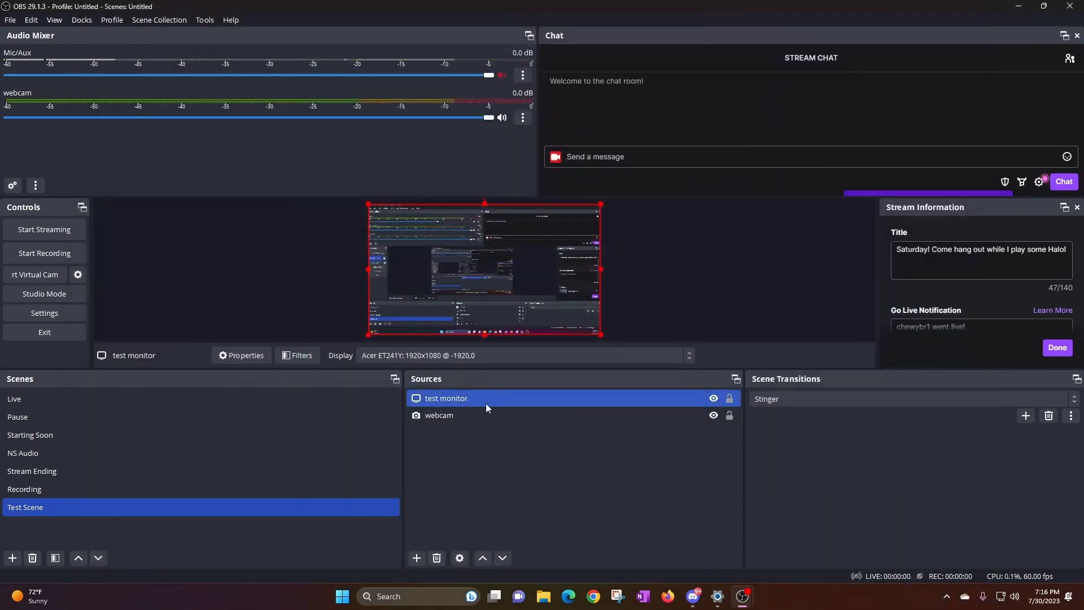
Remove the "test monitor" source from Test Scene and confirm the removal
{"action": "left_click", "coordinate": [493, 413]}
{"action": "left_click", "coordinate": [485, 399]}
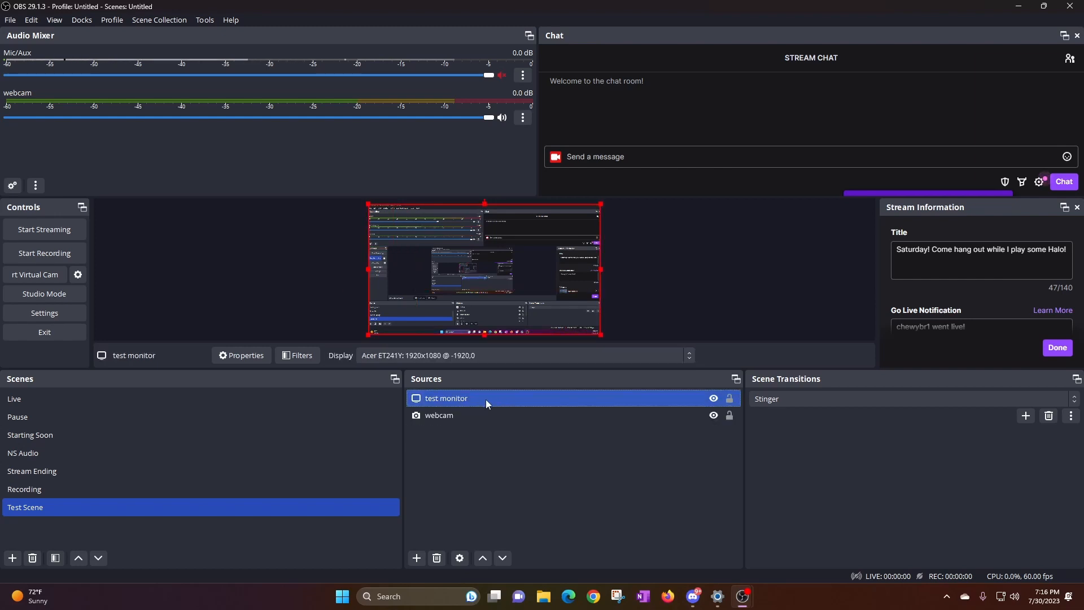
{"action": "right_click", "coordinate": [487, 400]}
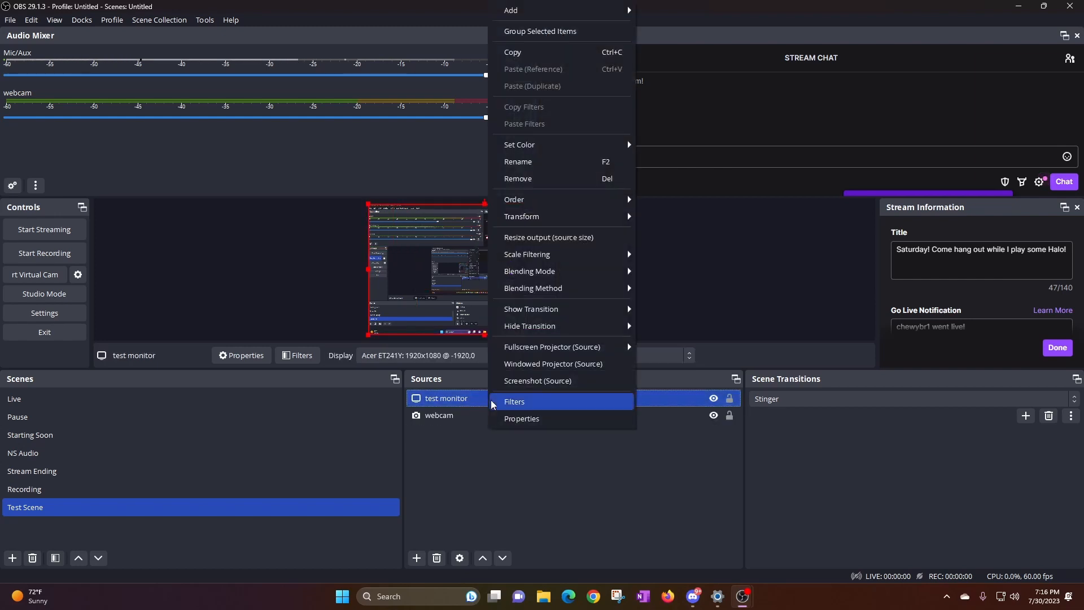
{"action": "left_click", "coordinate": [553, 180]}
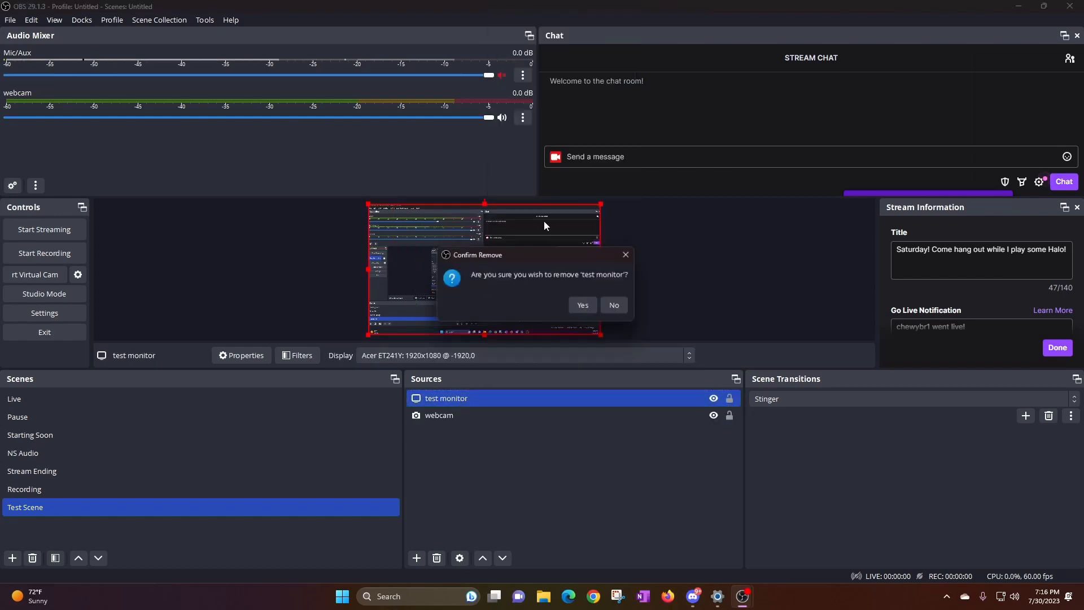
{"action": "left_click", "coordinate": [585, 306]}
Add the existing "Main Monitor" Display Capture as a visible source in Test Scene
{"action": "left_click", "coordinate": [419, 558]}
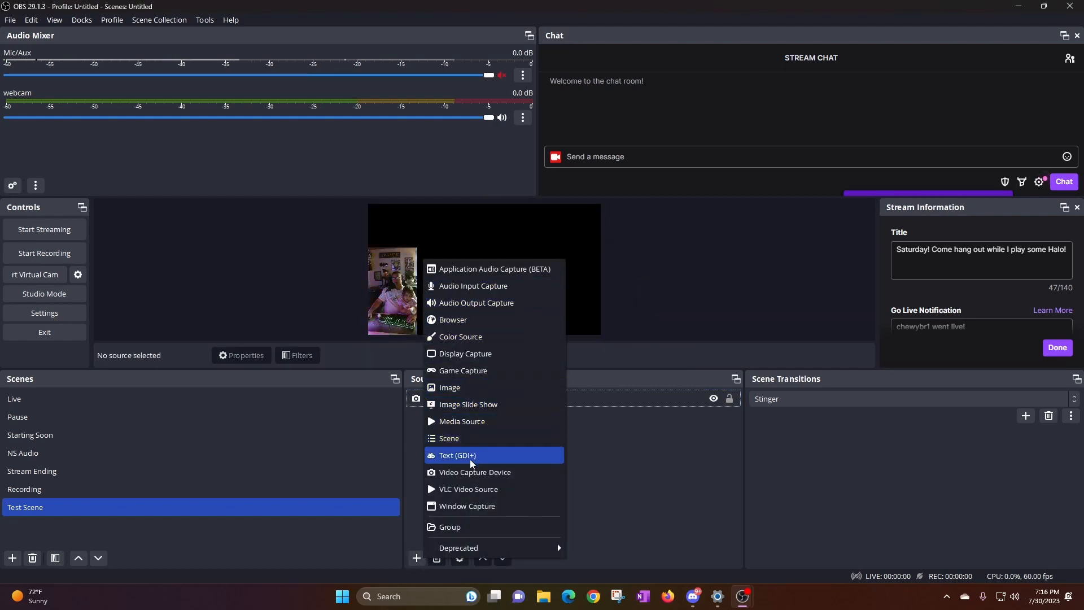
{"action": "left_click", "coordinate": [479, 360]}
{"action": "left_click", "coordinate": [466, 276]}
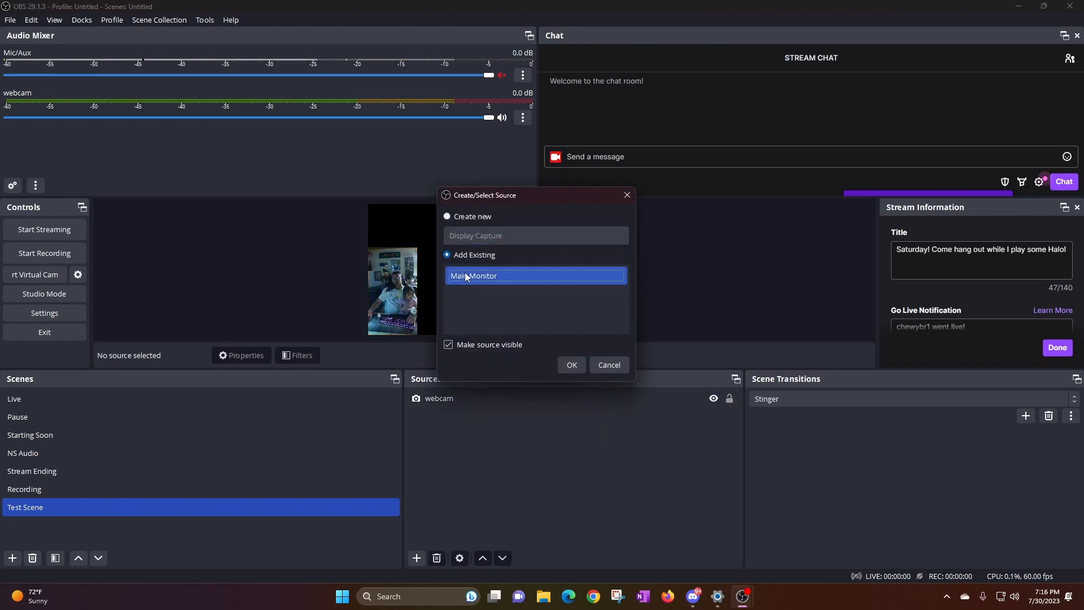
{"action": "left_click", "coordinate": [571, 365]}
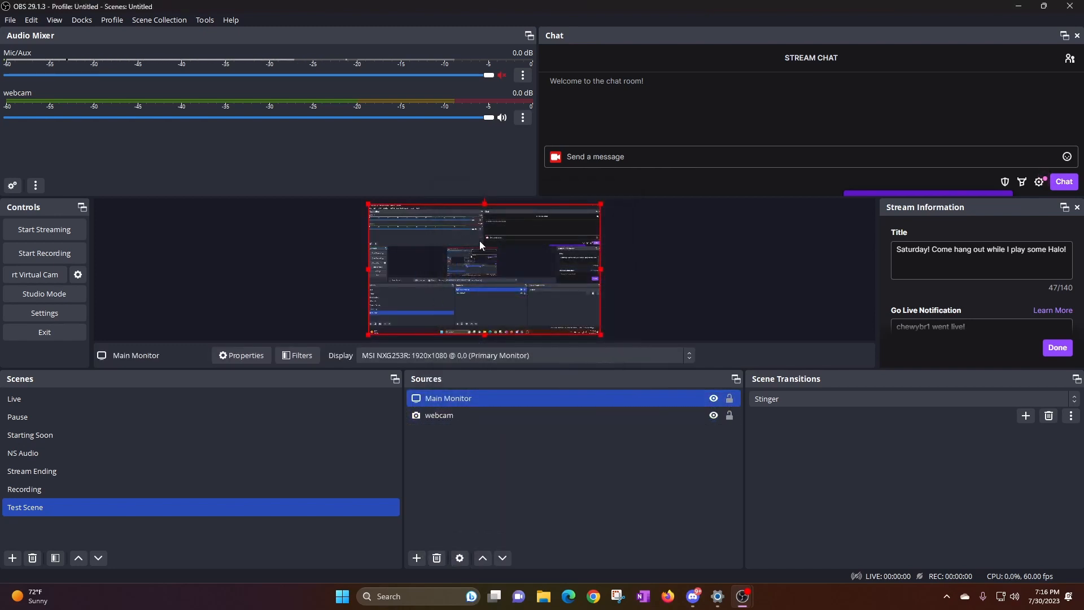
{"action": "left_click", "coordinate": [707, 276]}
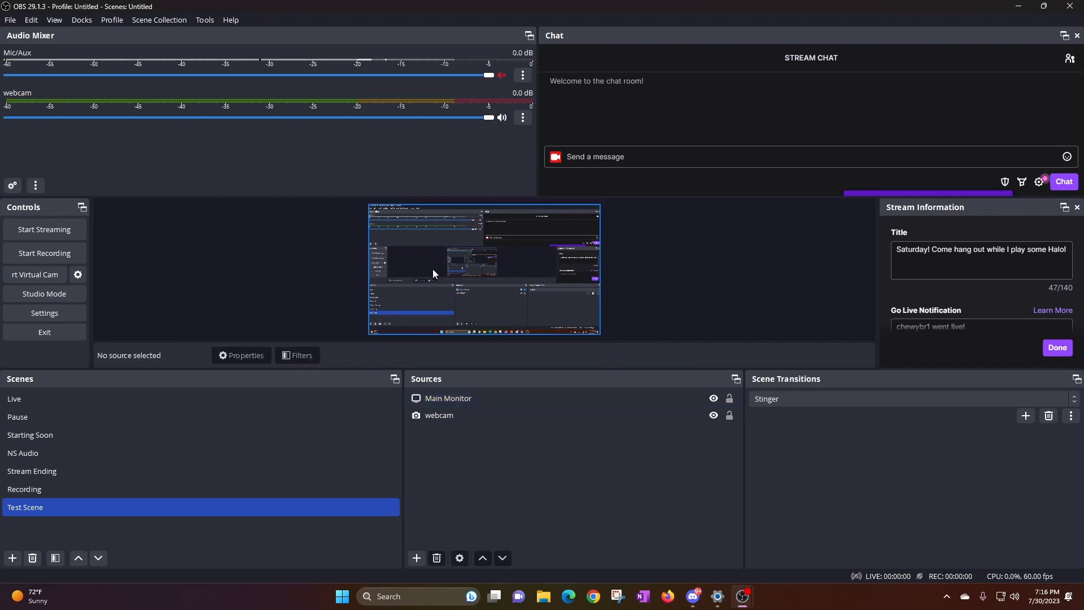
Reorder the Test Scene sources so the webcam sits above Main Monitor
{"action": "left_click", "coordinate": [448, 398]}
{"action": "left_click", "coordinate": [452, 414]}
{"action": "left_click", "coordinate": [491, 398]}
{"action": "left_click", "coordinate": [458, 415]}
{"action": "left_click", "coordinate": [440, 399]}
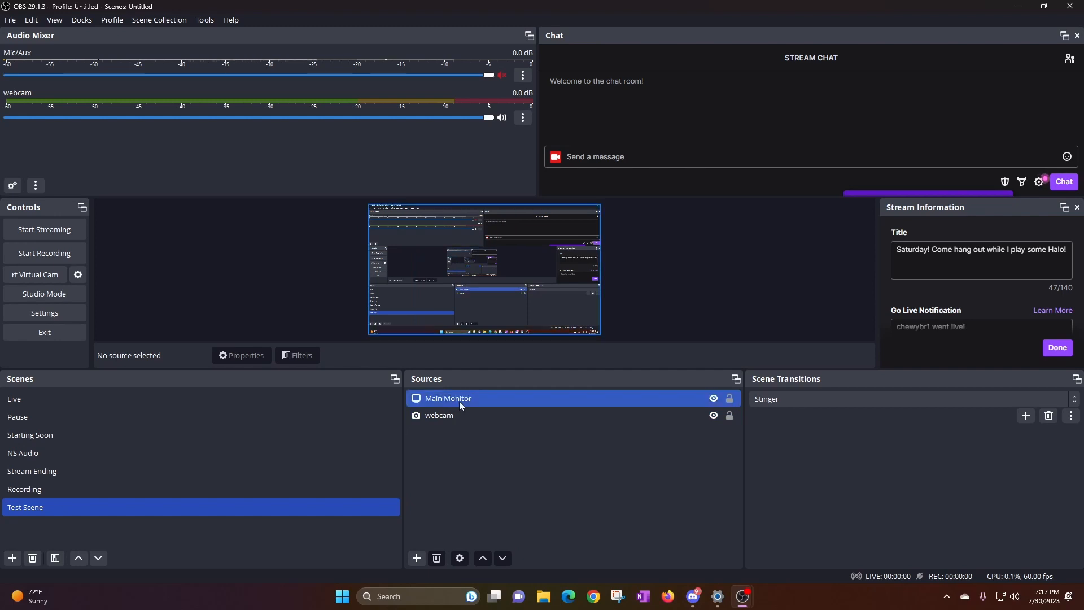
{"action": "left_click", "coordinate": [479, 417]}
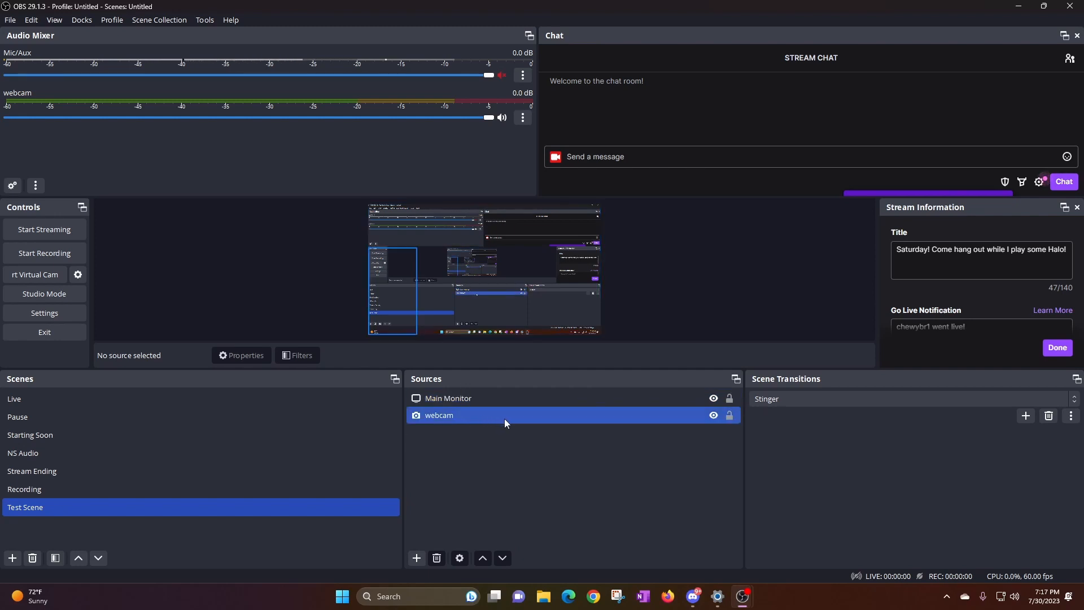
{"action": "left_click_drag", "start_coordinate": [503, 416], "coordinate": [500, 396]}
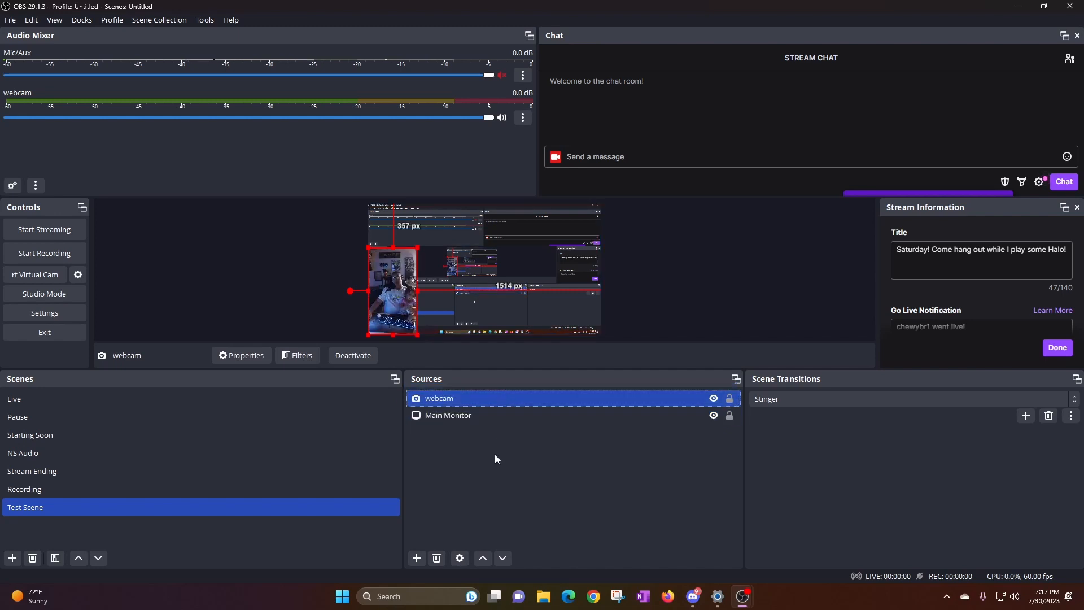
{"action": "left_click", "coordinate": [666, 340]}
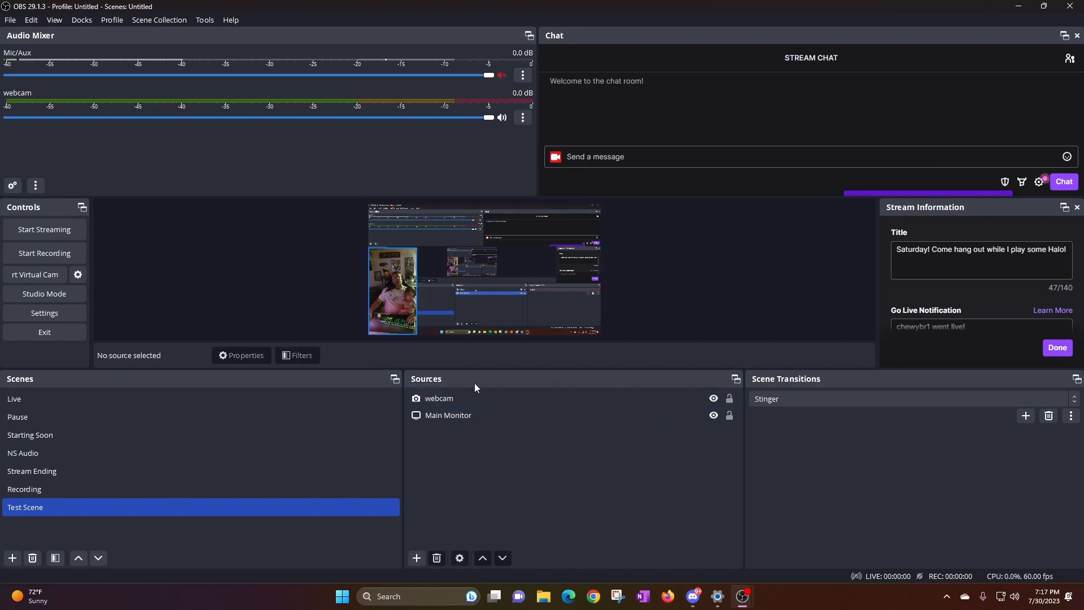
Shrink the webcam overlay in the preview, keeping it in the lower-left corner of the canvas
{"action": "left_click_drag", "start_coordinate": [408, 290], "coordinate": [409, 277]}
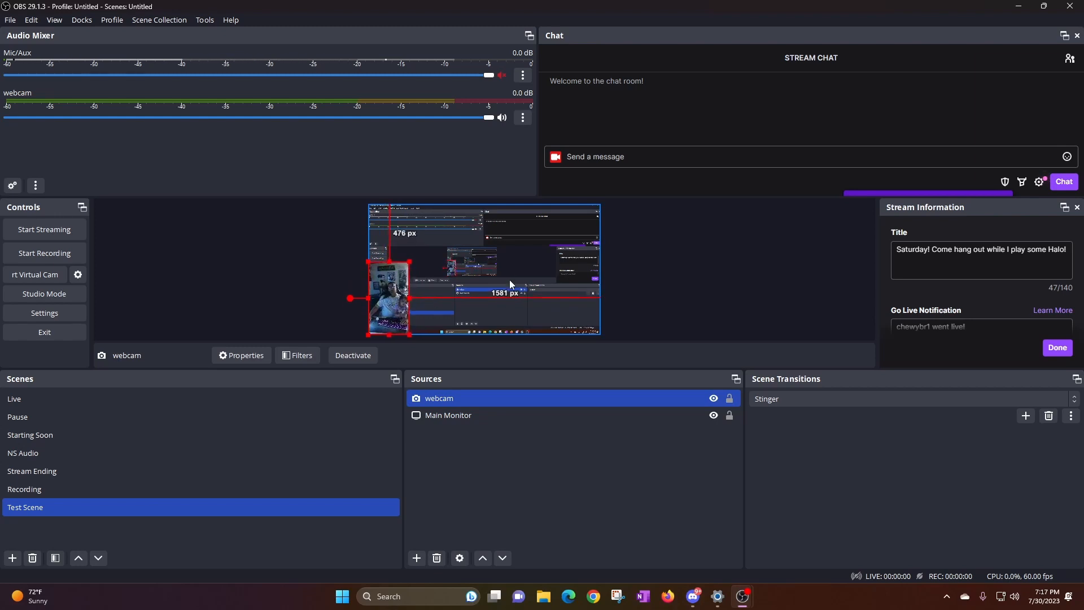
{"action": "left_click", "coordinate": [531, 258]}
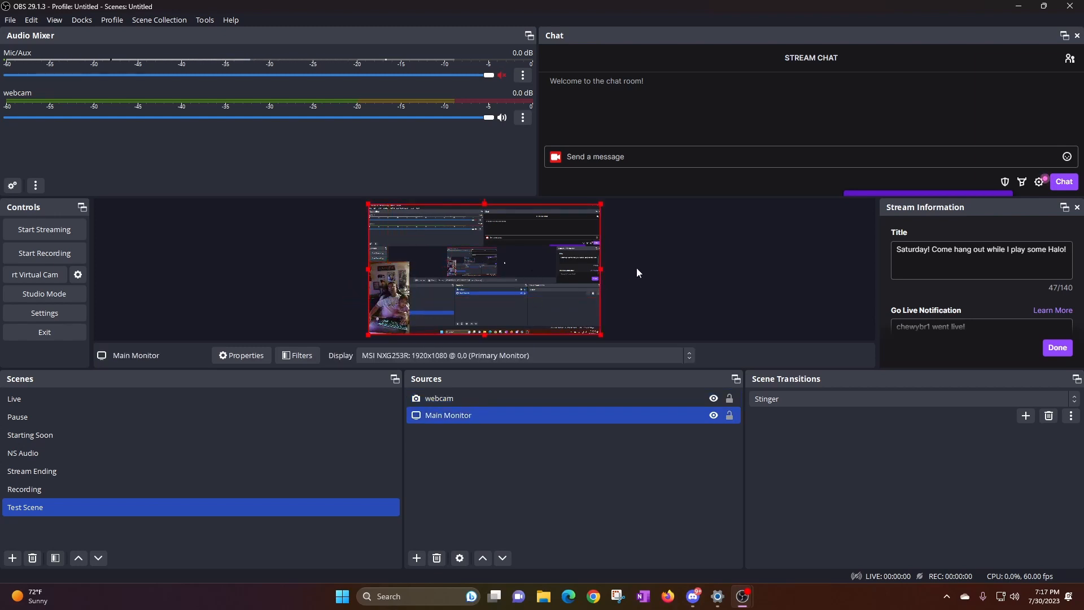
{"action": "left_click", "coordinate": [665, 255]}
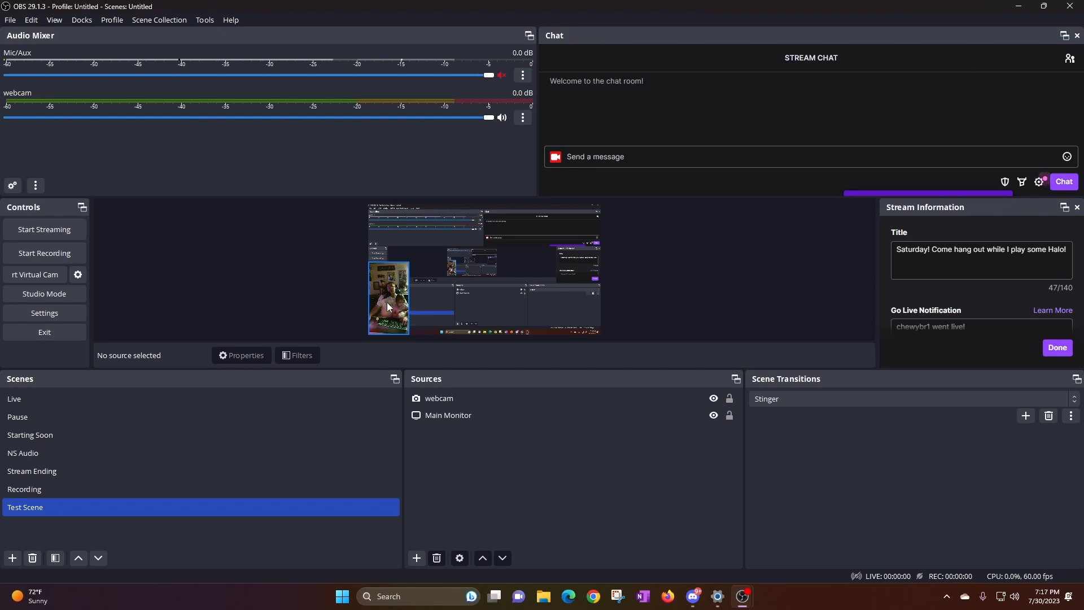
Create a new visible Display Capture source named "Main Monitor Zoom" in Test Scene
{"action": "left_click", "coordinate": [417, 558]}
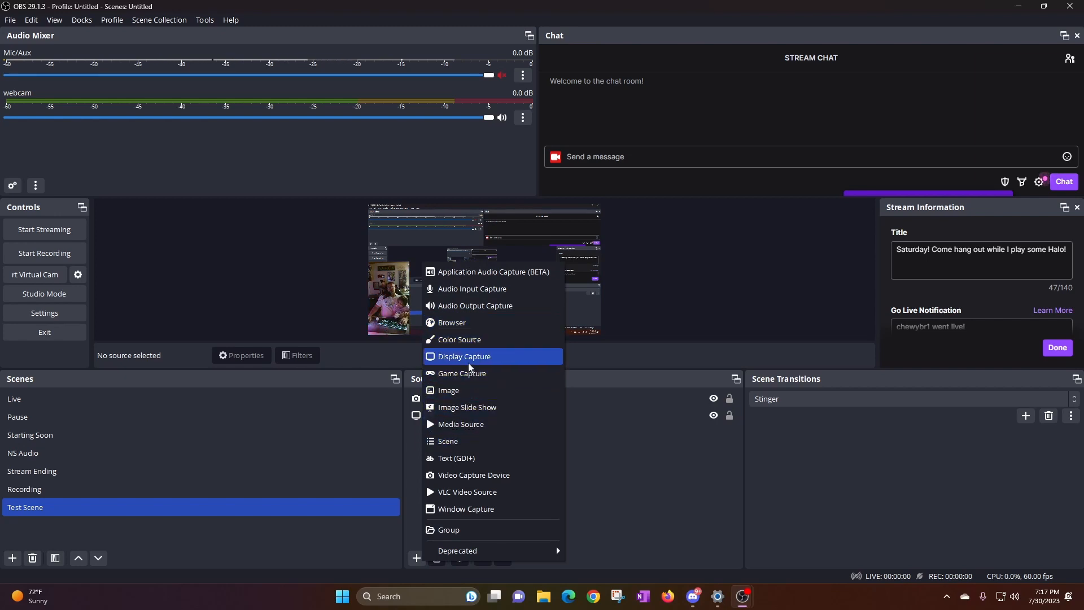
{"action": "left_click", "coordinate": [468, 359]}
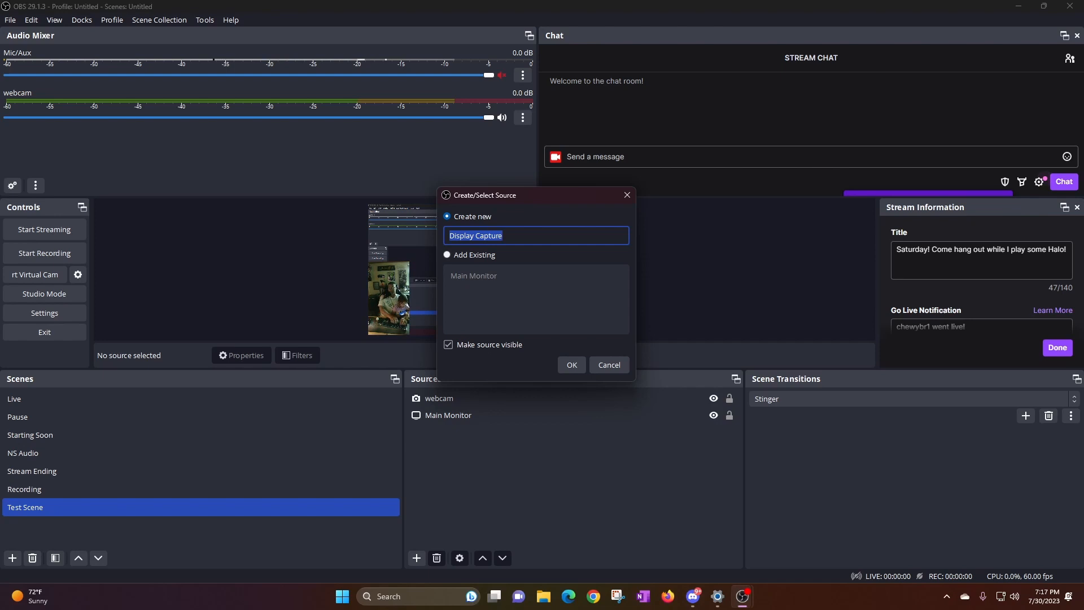
{"action": "type", "text": "Main Monitor 2"}
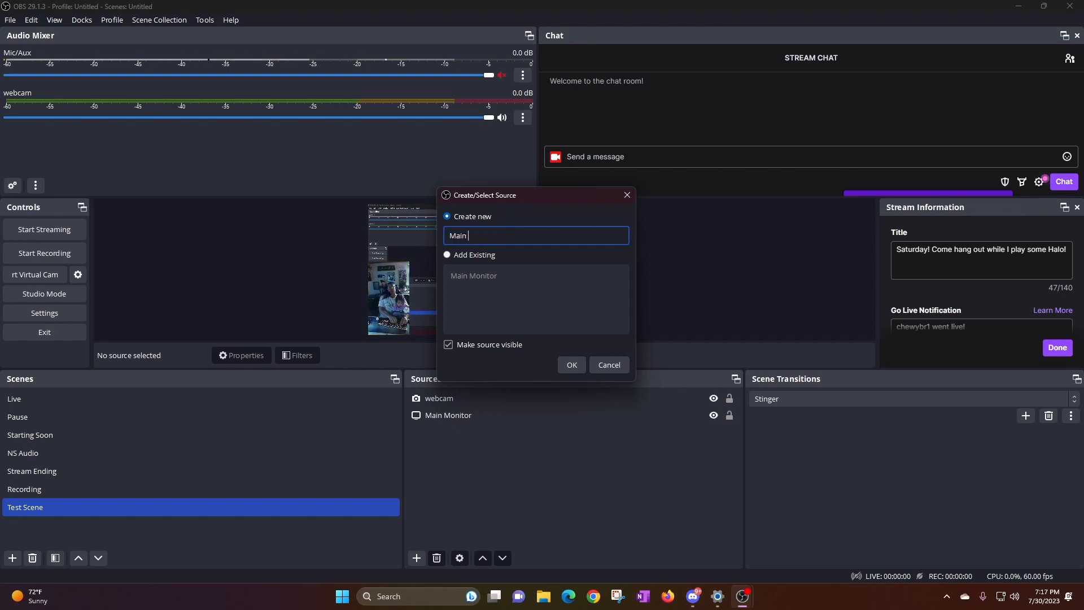
{"action": "type", "text": "oom"}
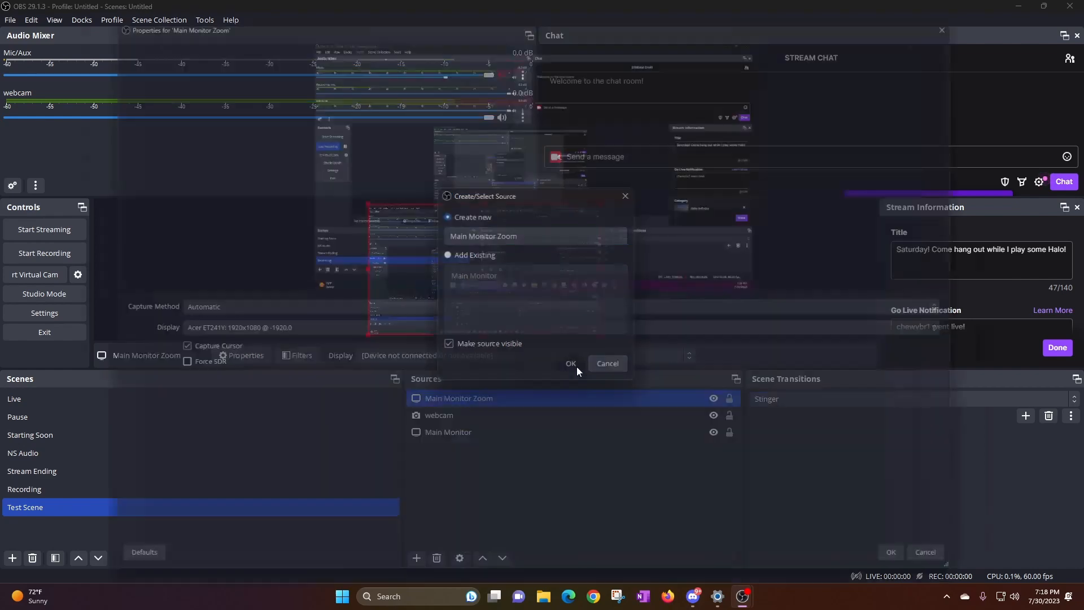
{"action": "left_click", "coordinate": [576, 366]}
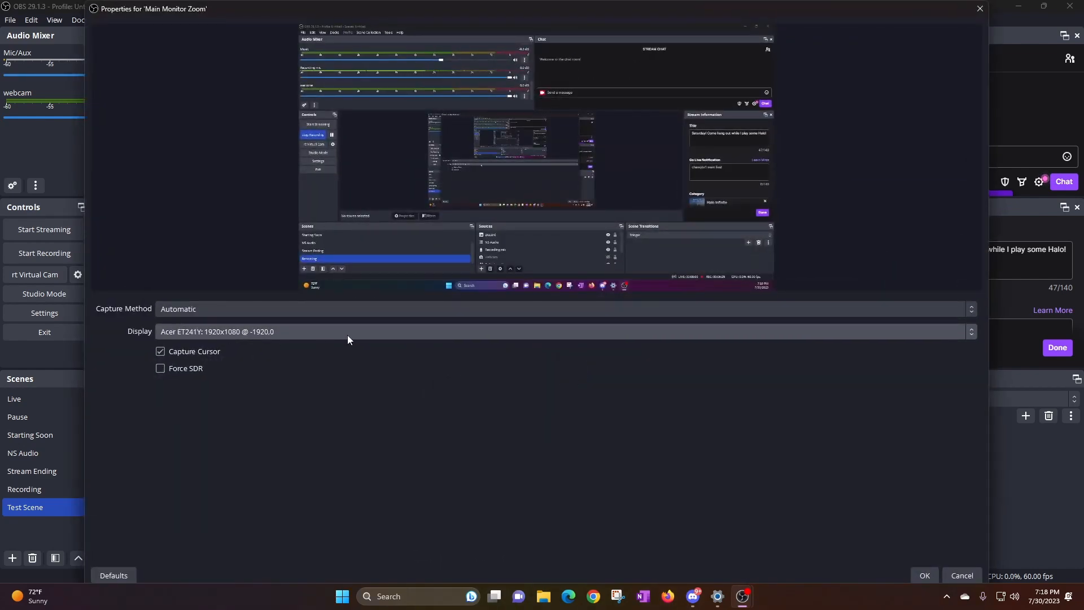
Set the Main Monitor Zoom source to capture the MSI NXG253R primary monitor and accept its properties
{"action": "left_click", "coordinate": [314, 334]}
{"action": "left_click", "coordinate": [249, 357]}
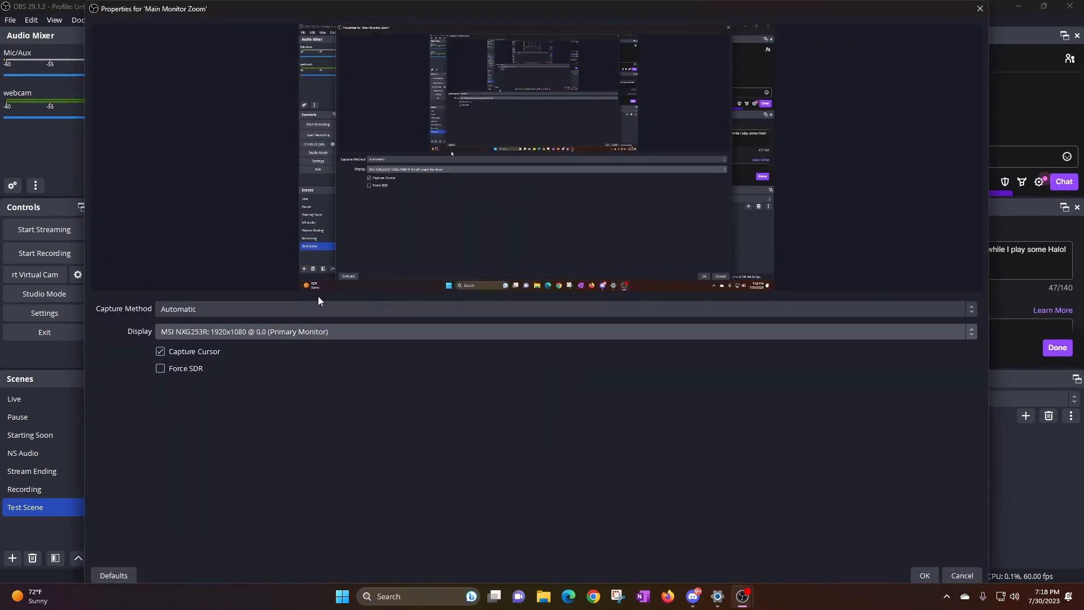
{"action": "left_click", "coordinate": [924, 576]}
Move the webcam source above Main Monitor Zoom in the source order
{"action": "left_click", "coordinate": [512, 508]}
{"action": "left_click", "coordinate": [478, 489]}
{"action": "left_click", "coordinate": [478, 523], "text": "shift"}
{"action": "left_click", "coordinate": [479, 534]}
{"action": "left_click", "coordinate": [473, 523]}
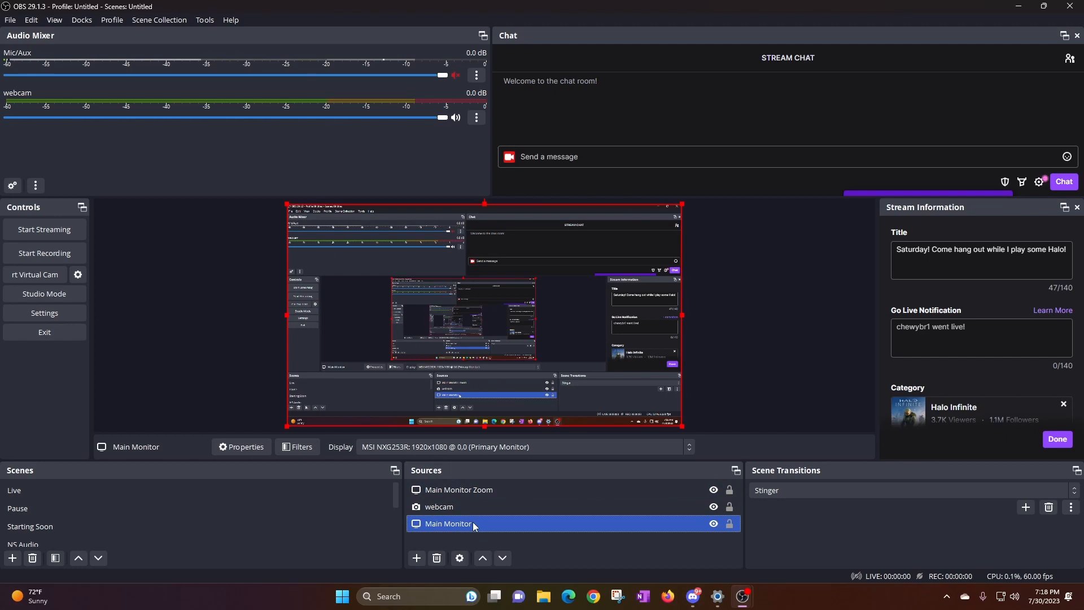
{"action": "left_click", "coordinate": [465, 508], "text": "shift"}
{"action": "left_click", "coordinate": [464, 510]}
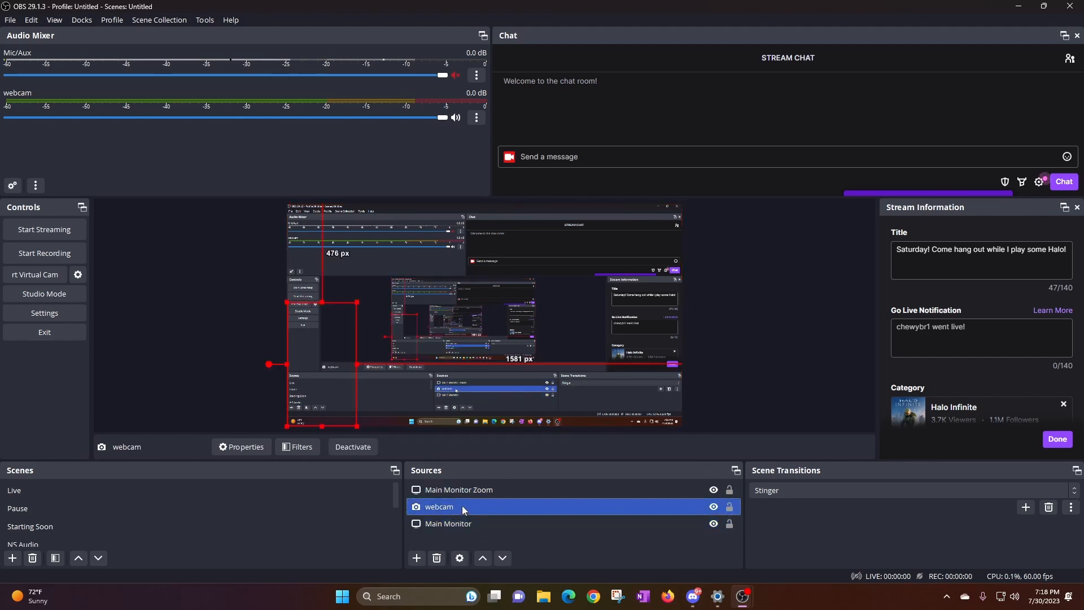
{"action": "mouse_move", "coordinate": [461, 509]}
{"action": "left_mouse_down"}
{"action": "mouse_move", "coordinate": [462, 530]}
{"action": "mouse_move", "coordinate": [461, 488]}
{"action": "left_mouse_up"}
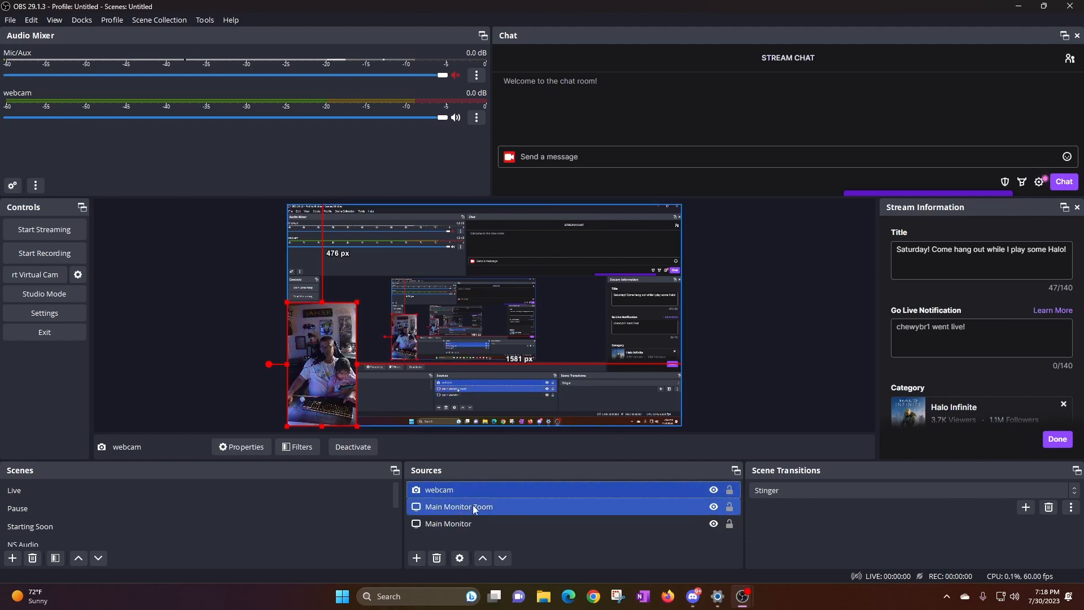
{"action": "left_click", "coordinate": [483, 505]}
{"action": "left_click", "coordinate": [483, 525]}
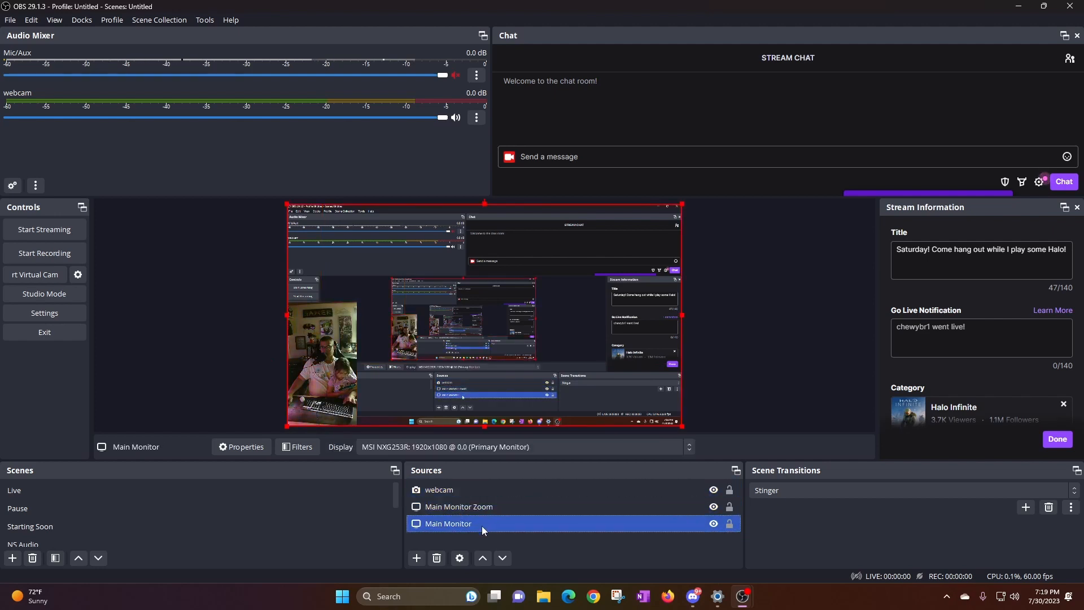
Enlarge Main Monitor Zoom beyond the canvas and position it so the captured screen's upper-right area fills the frame
{"action": "left_click", "coordinate": [482, 508]}
{"action": "left_click_drag", "start_coordinate": [682, 201], "coordinate": [973, 31]}
{"action": "left_click_drag", "start_coordinate": [656, 343], "coordinate": [421, 450]}
{"action": "mouse_move", "coordinate": [658, 226]}
{"action": "left_mouse_down"}
{"action": "mouse_move", "coordinate": [634, 249]}
{"action": "mouse_move", "coordinate": [574, 269]}
{"action": "mouse_move", "coordinate": [537, 303]}
{"action": "mouse_move", "coordinate": [586, 293]}
{"action": "left_mouse_up"}
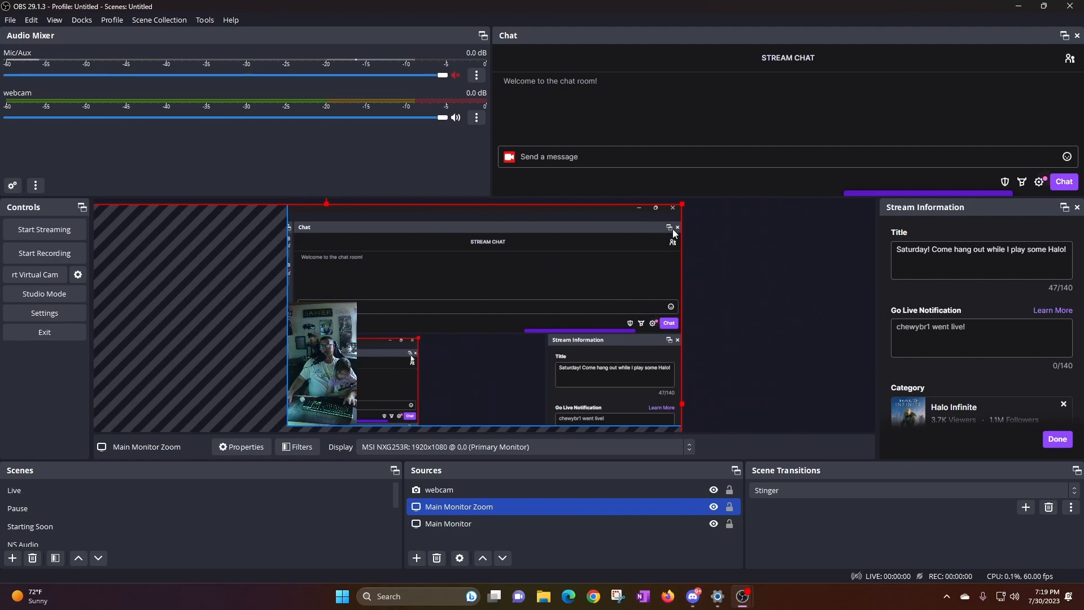
{"action": "left_click_drag", "start_coordinate": [685, 204], "coordinate": [816, 134]}
{"action": "left_click_drag", "start_coordinate": [730, 250], "coordinate": [604, 314]}
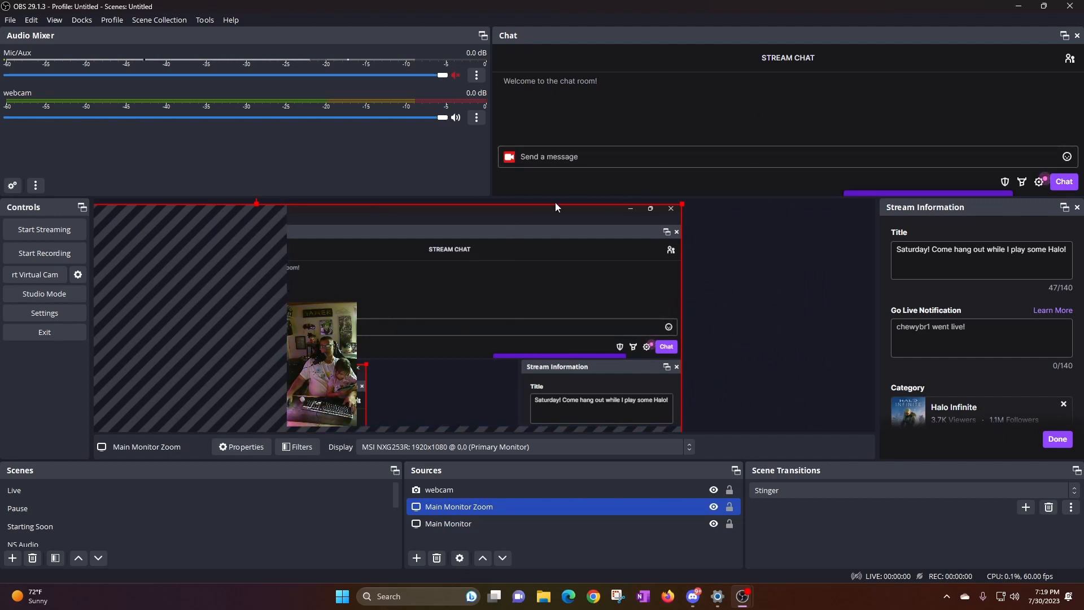
Toggle the visibility of Main Monitor Zoom, leave it hidden, and make the Scenes and Sources docks taller
{"action": "left_click", "coordinate": [654, 488], "text": "ctrl"}
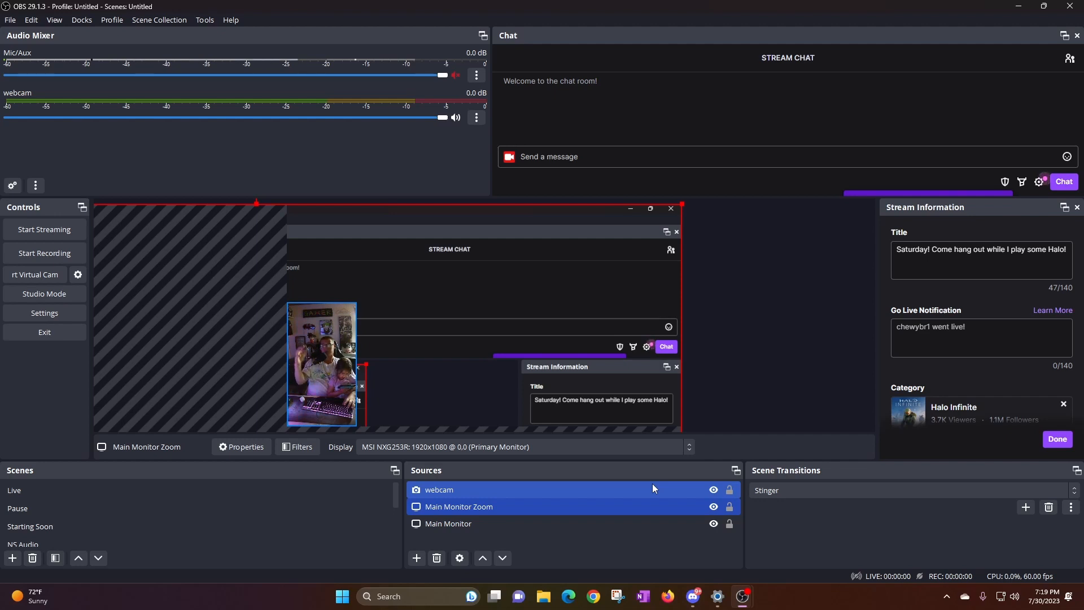
{"action": "left_click", "coordinate": [652, 484], "text": "ctrl"}
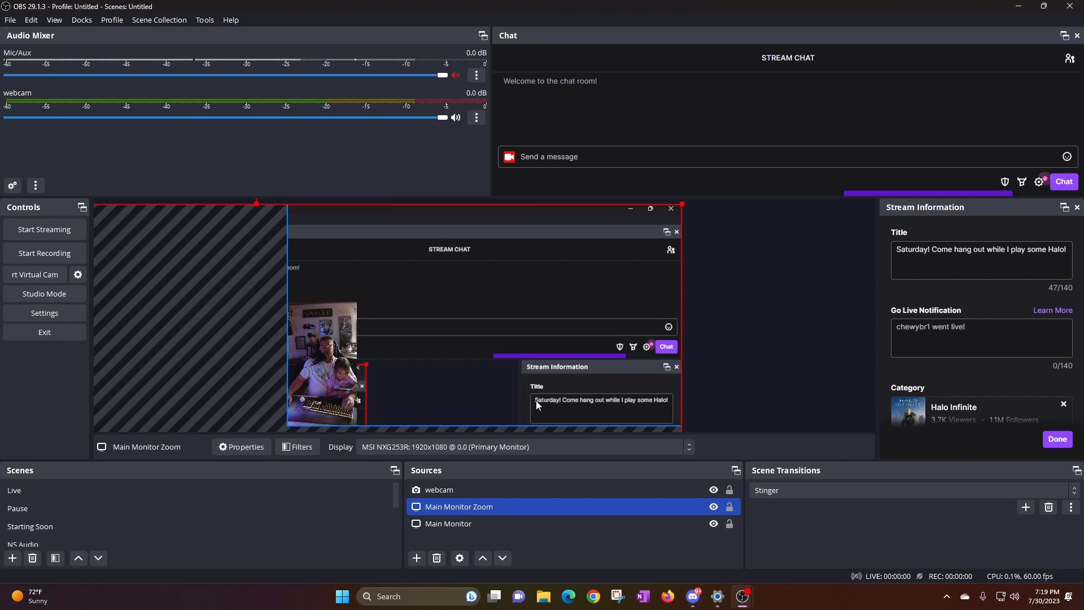
{"action": "left_click", "coordinate": [713, 507]}
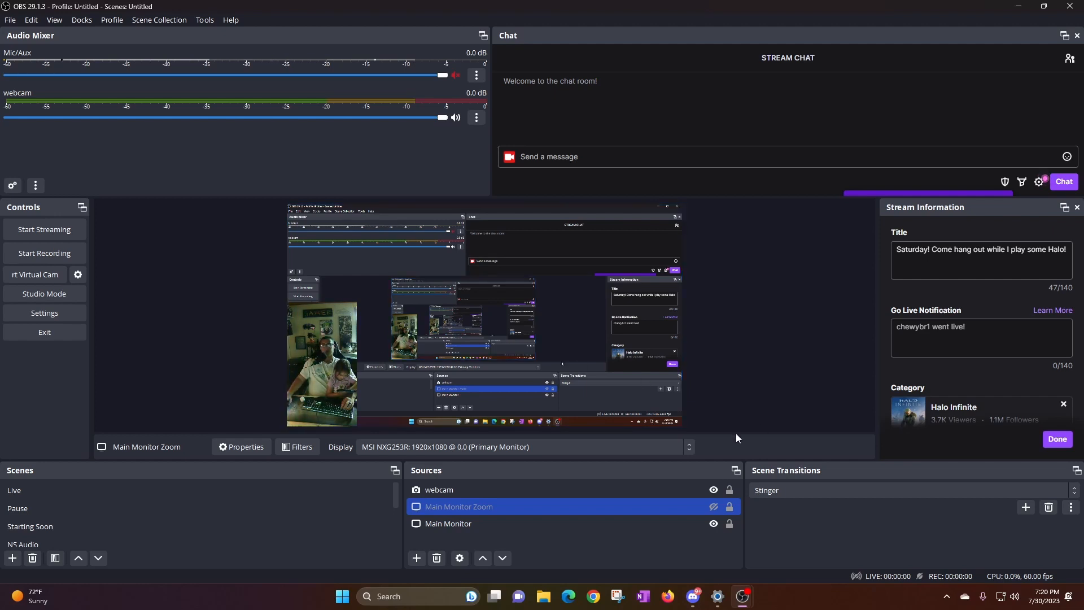
{"action": "left_click", "coordinate": [715, 507]}
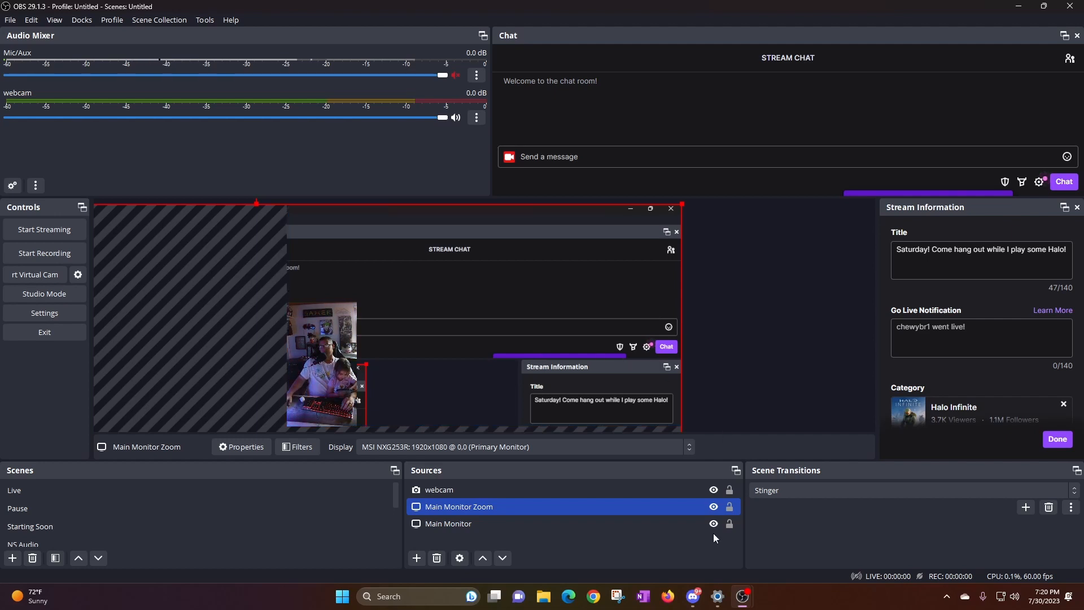
{"action": "left_click", "coordinate": [714, 508]}
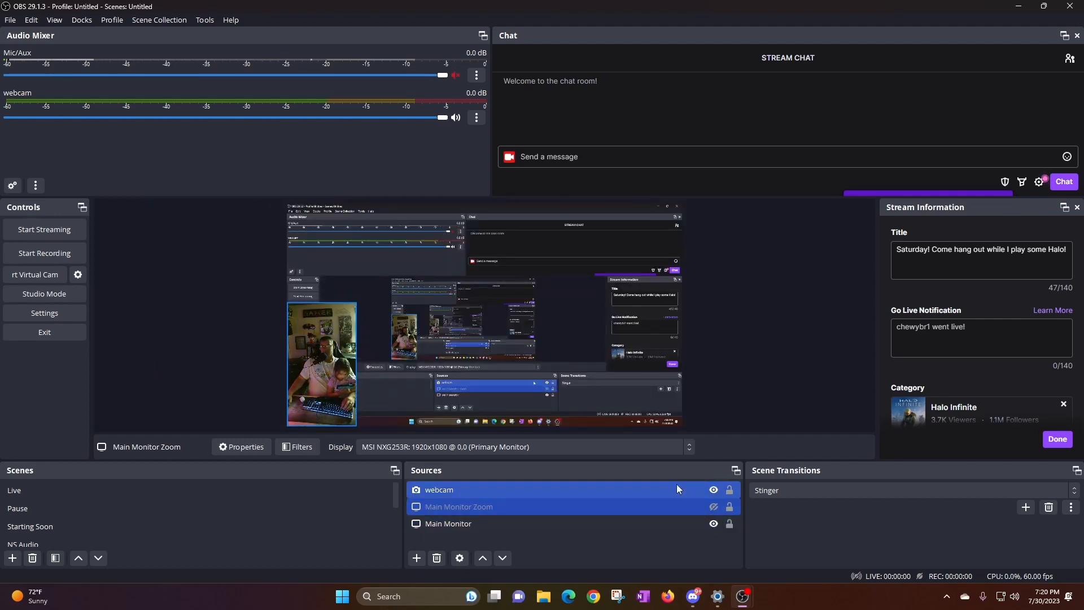
{"action": "left_click_drag", "start_coordinate": [681, 459], "coordinate": [681, 370]}
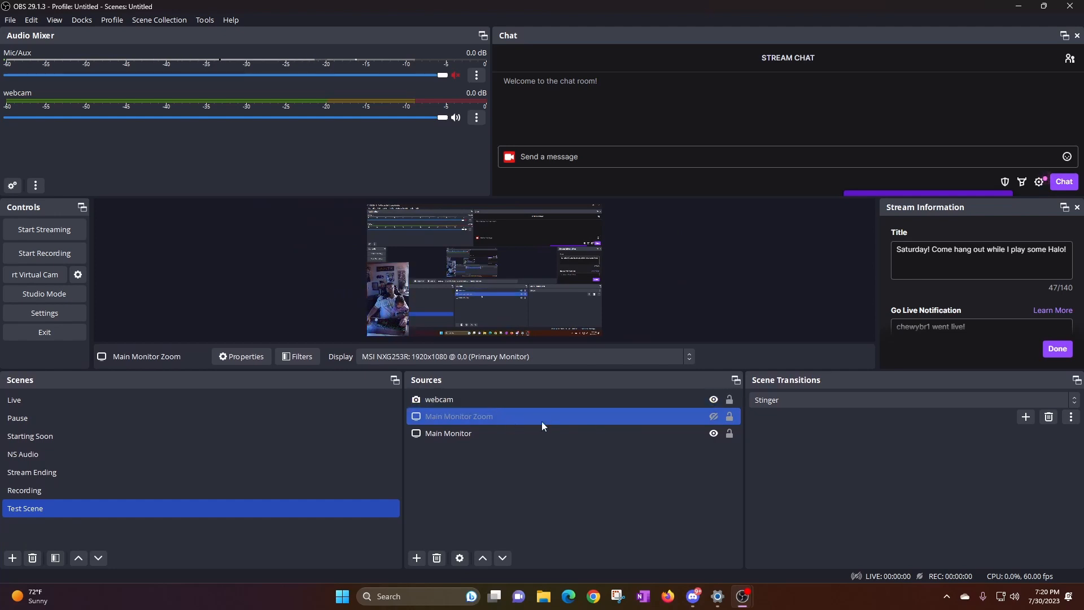
{"action": "left_click", "coordinate": [421, 556]}
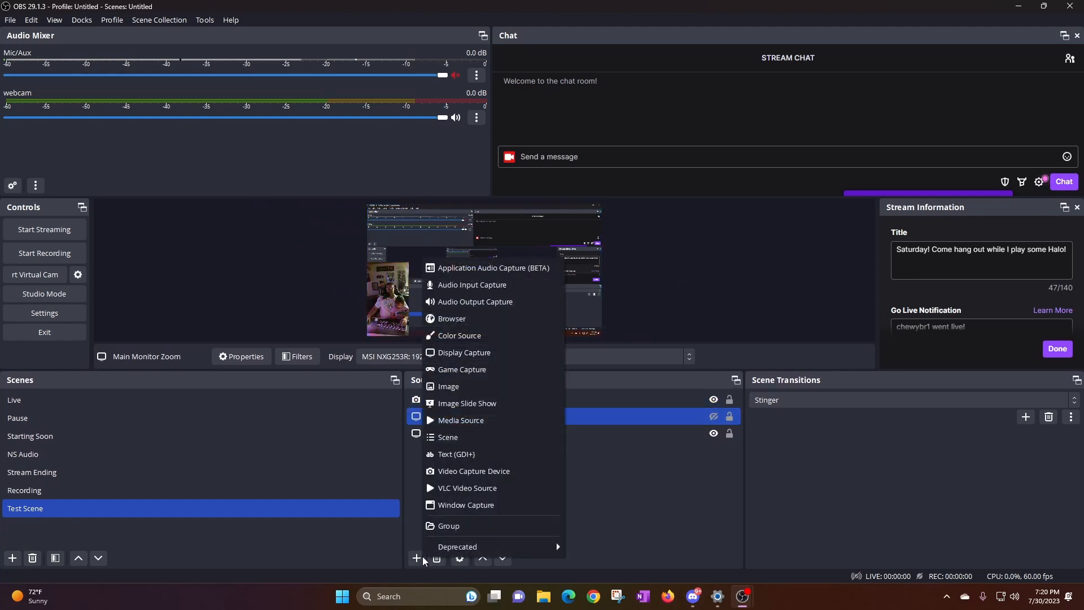
{"action": "left_click", "coordinate": [473, 290]}
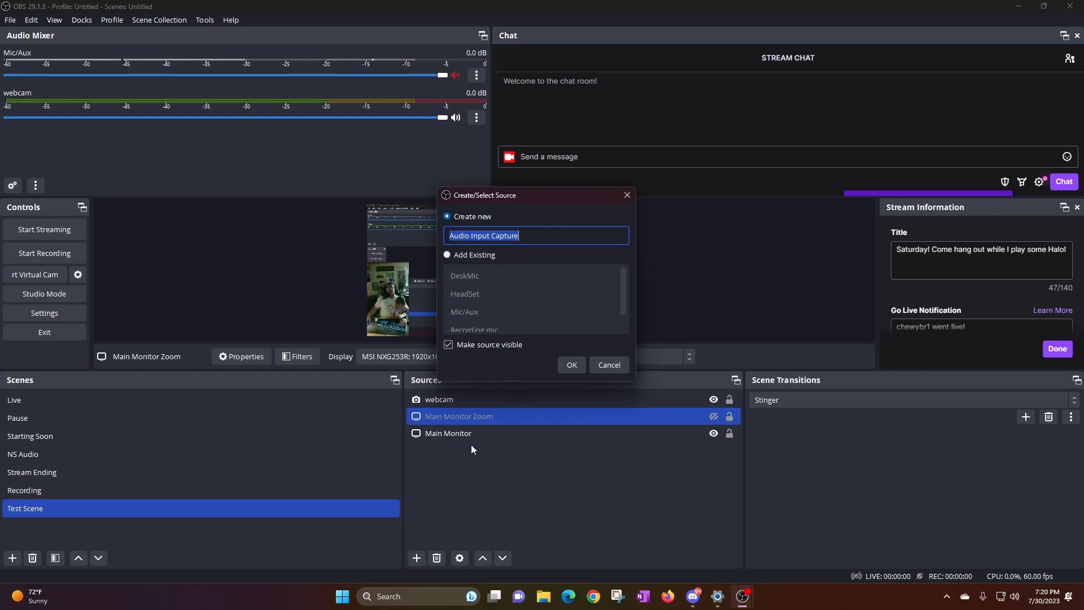
{"action": "left_click", "coordinate": [628, 195]}
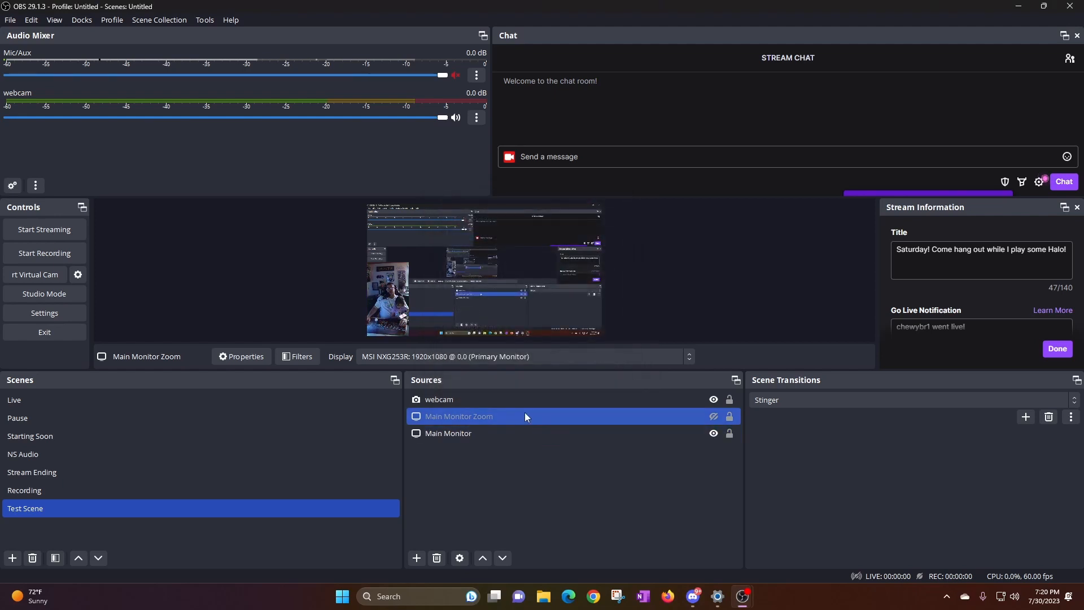
{"action": "left_click", "coordinate": [417, 557]}
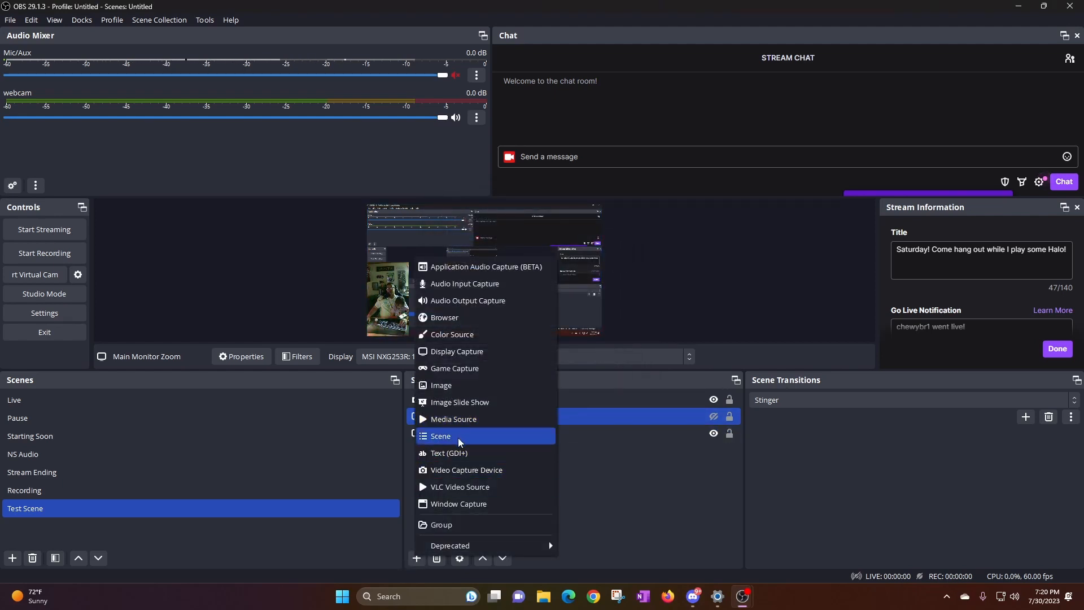
{"action": "left_click", "coordinate": [554, 489]}
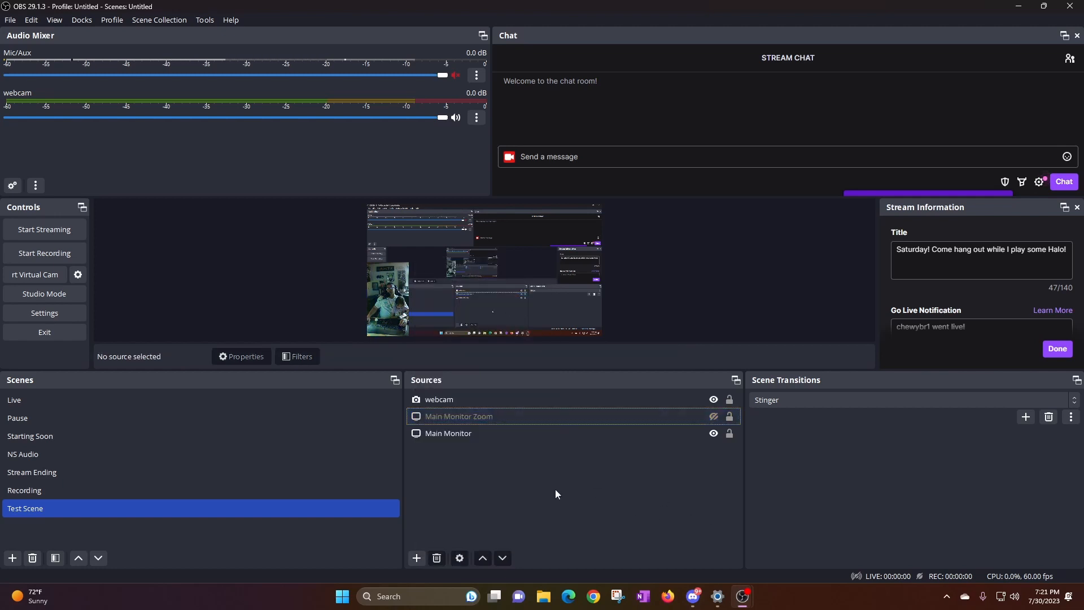
Switch to the NS Audio scene and make its Discord audio source visible
{"action": "left_click", "coordinate": [119, 449]}
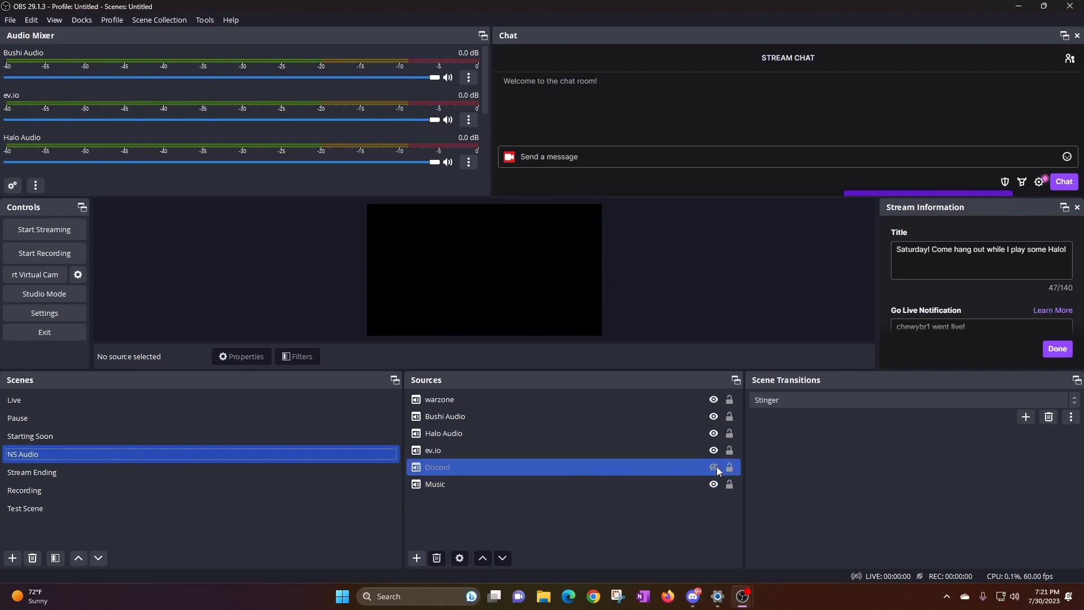
{"action": "left_click", "coordinate": [717, 467]}
{"action": "left_click", "coordinate": [713, 467]}
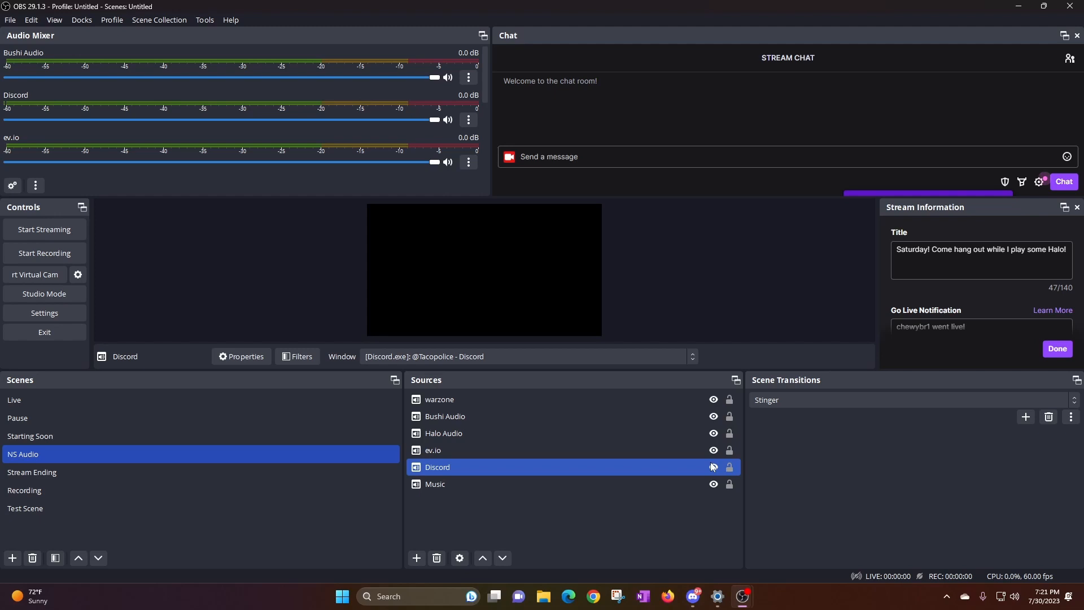
{"action": "left_click", "coordinate": [476, 399], "text": "ctrl"}
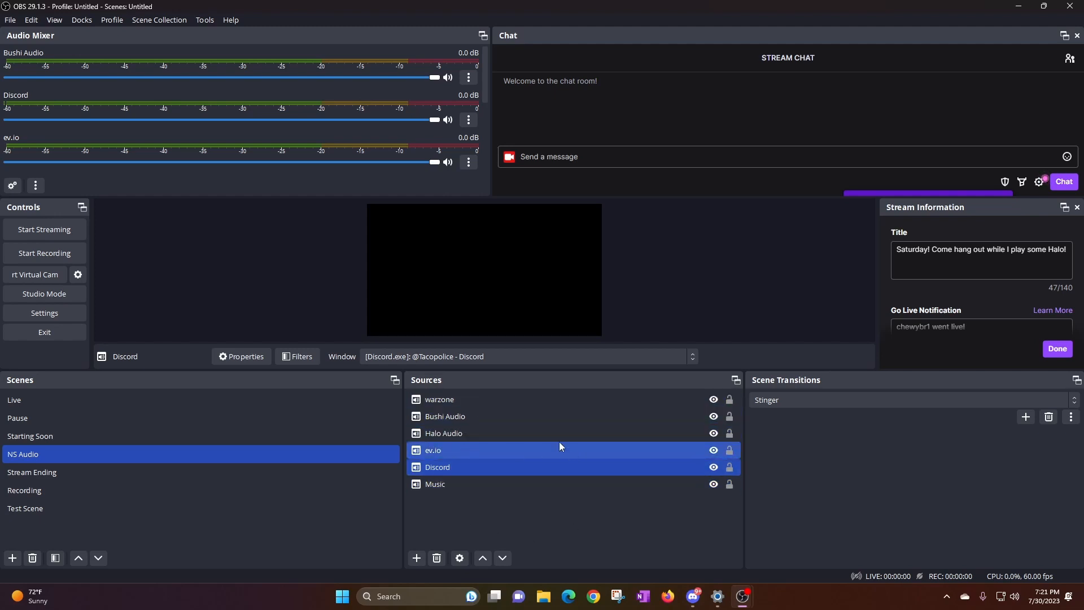
{"action": "left_click", "coordinate": [530, 400], "text": "ctrl"}
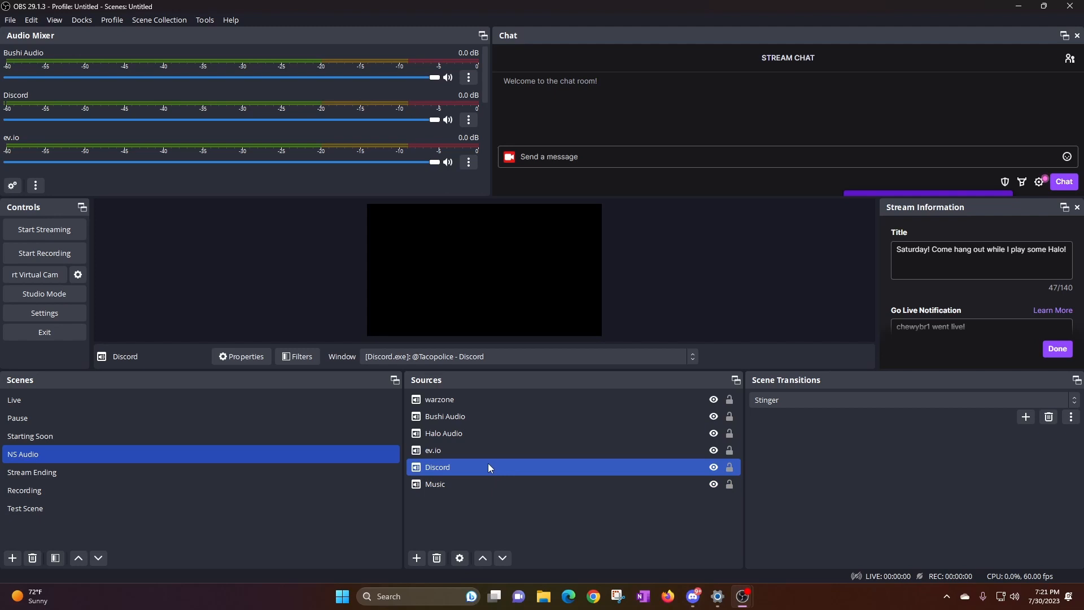
{"action": "left_click", "coordinate": [506, 488], "text": "shift"}
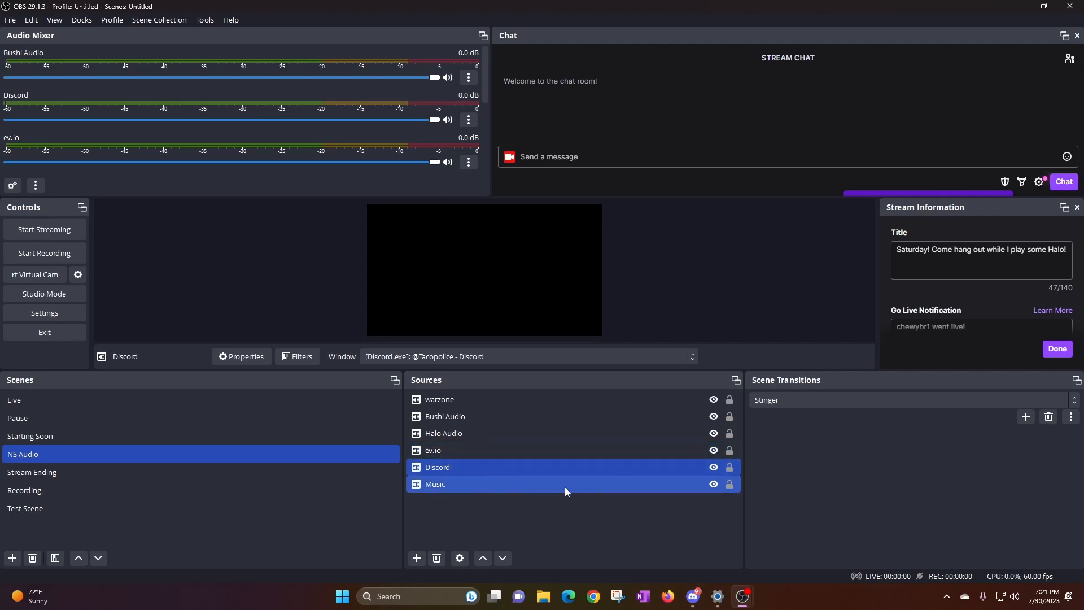
Select the Music source, examine the recording audio track options in the output settings, and close the settings
{"action": "left_click", "coordinate": [517, 485]}
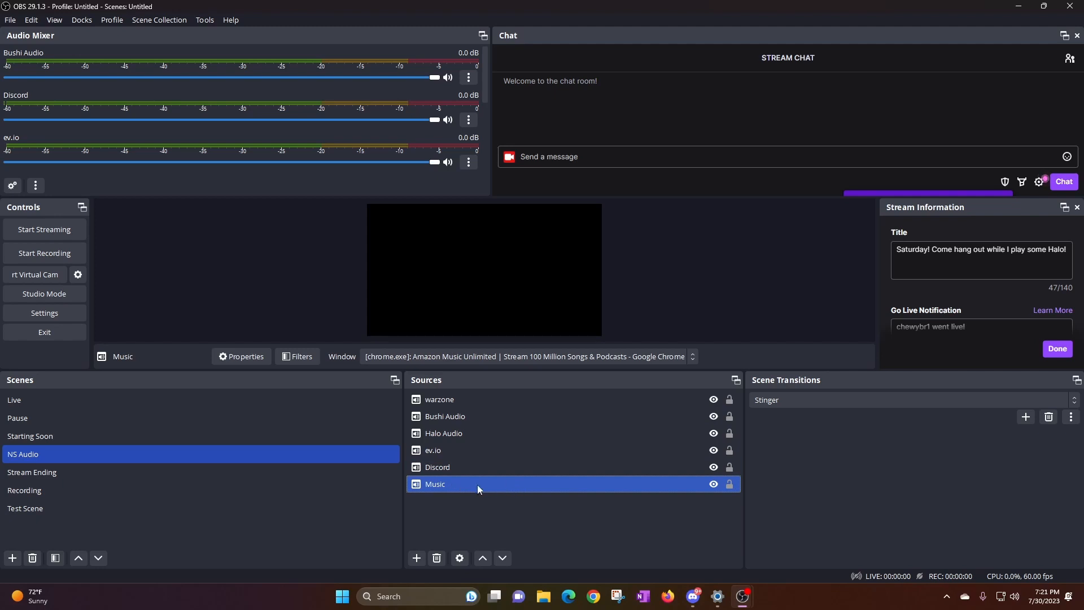
{"action": "left_click", "coordinate": [151, 22]}
{"action": "left_click", "coordinate": [9, 23]}
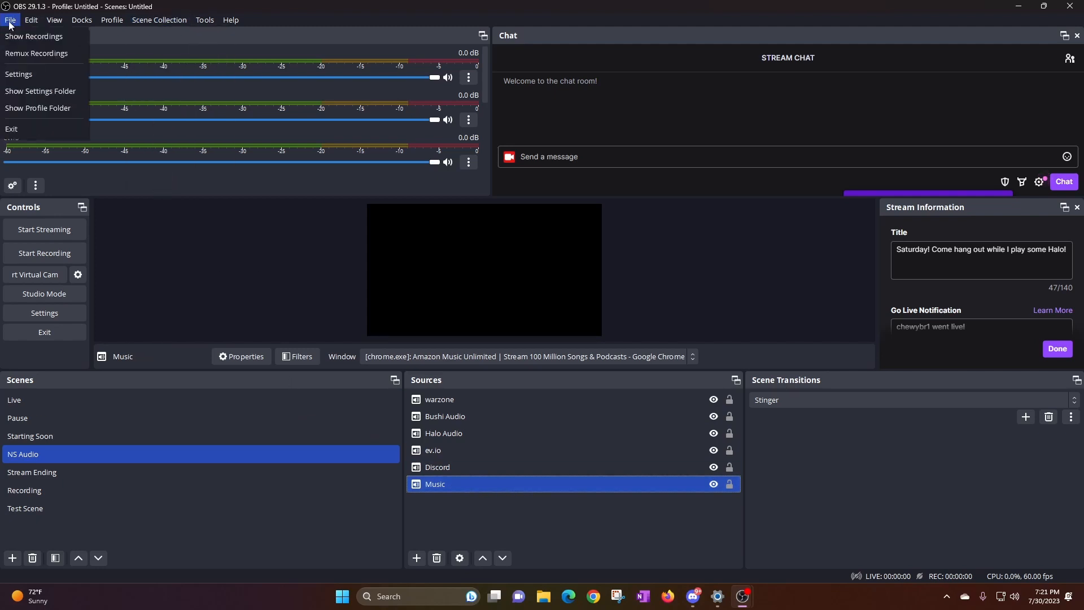
{"action": "left_click", "coordinate": [20, 78]}
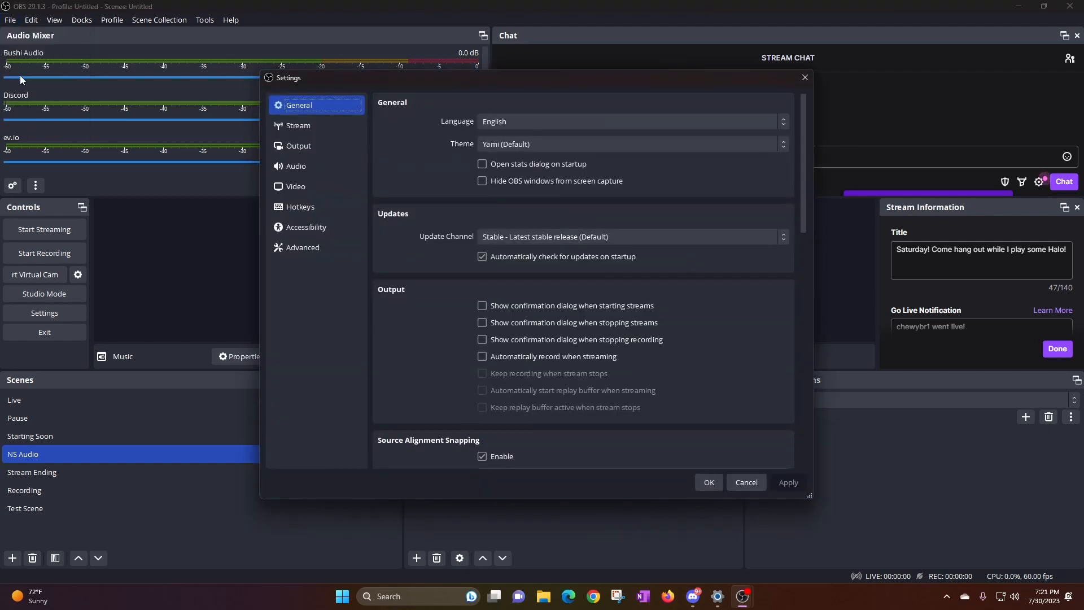
{"action": "left_click", "coordinate": [309, 145]}
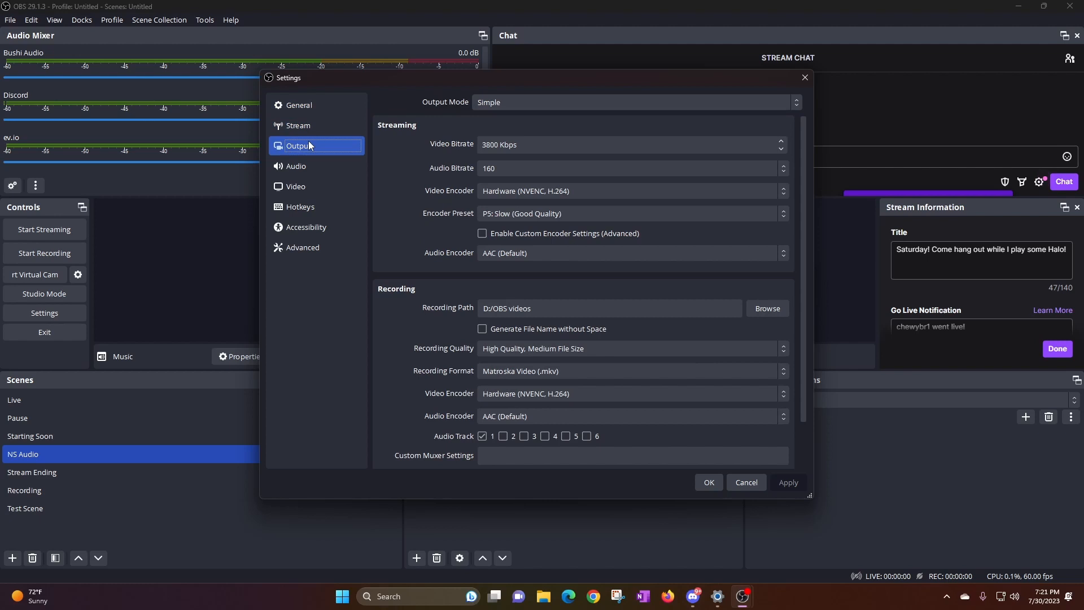
{"action": "scroll", "coordinate": [403, 171], "scroll_direction": "down", "scroll_amount": 2}
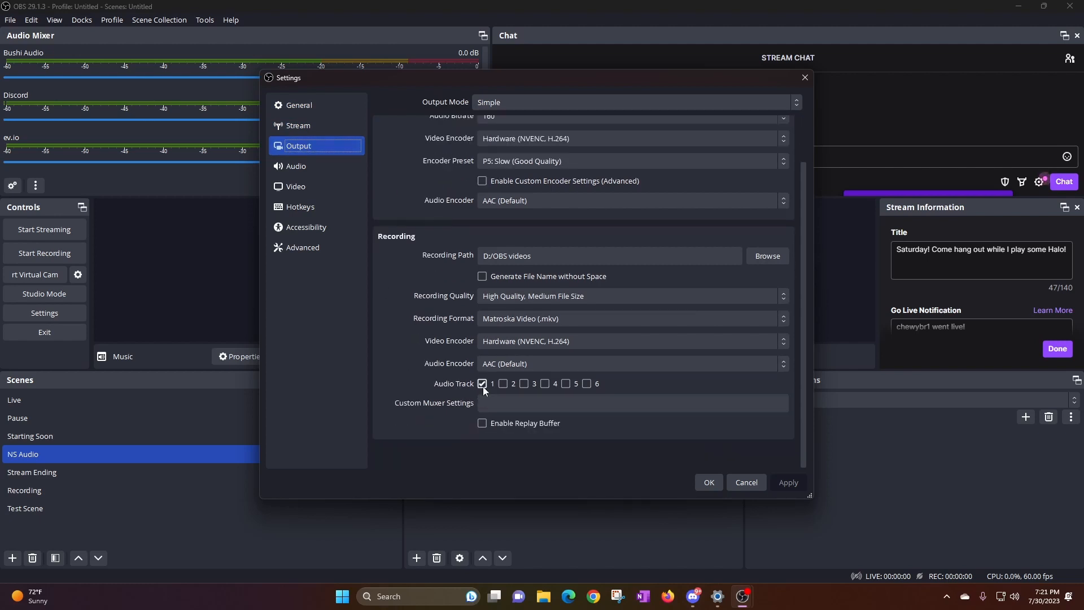
{"action": "key", "text": "Escape"}
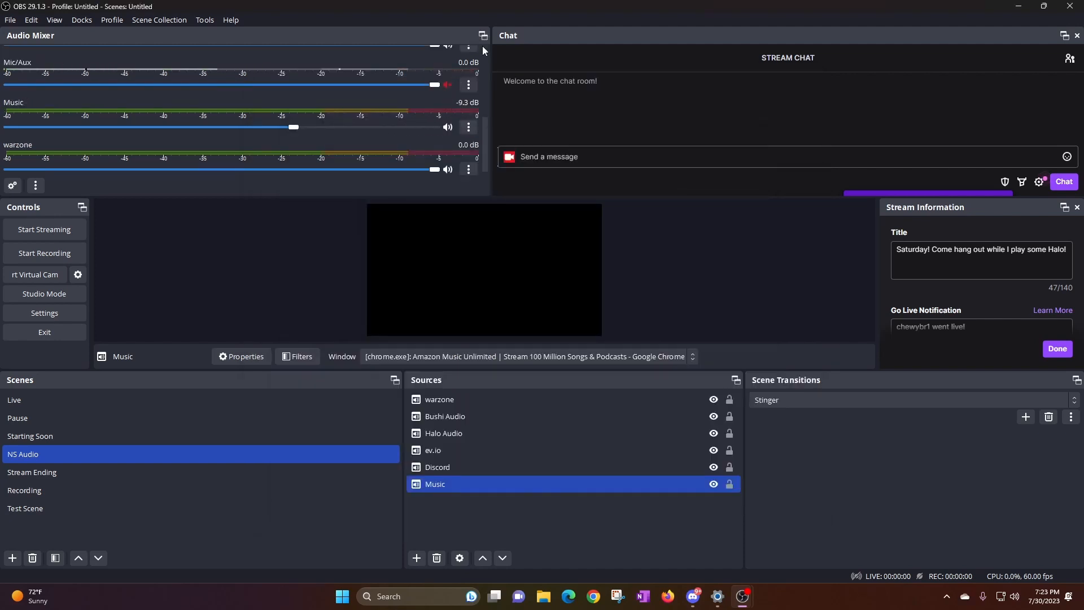
Open the advanced audio properties, enlarge the dialog to show all sources, review their track assignments, and close it
{"action": "left_click", "coordinate": [15, 186]}
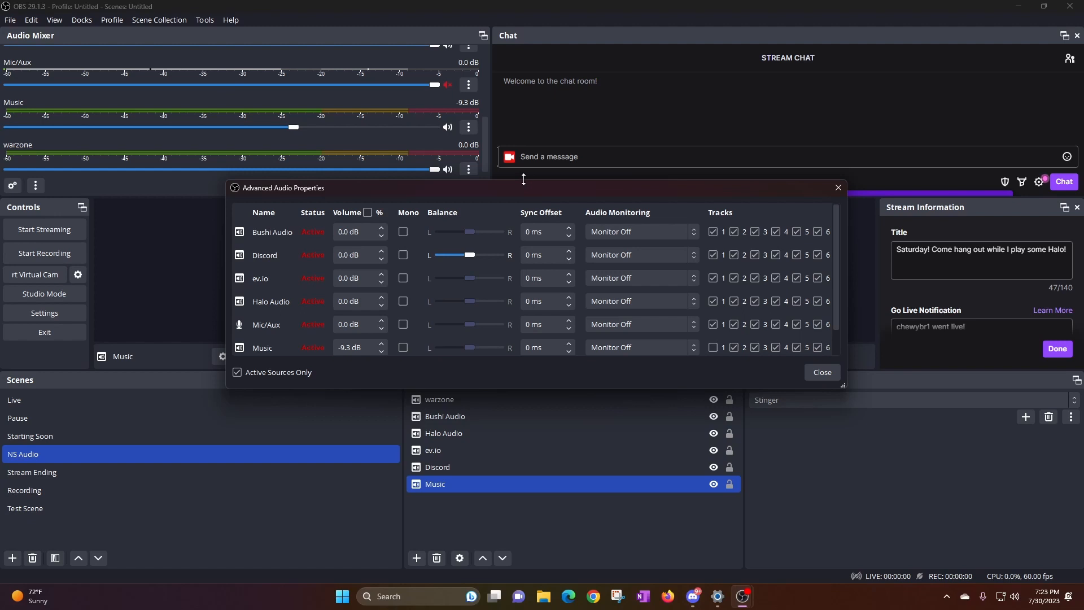
{"action": "left_click_drag", "start_coordinate": [524, 184], "coordinate": [506, 113]}
{"action": "left_click_drag", "start_coordinate": [828, 317], "coordinate": [848, 408]}
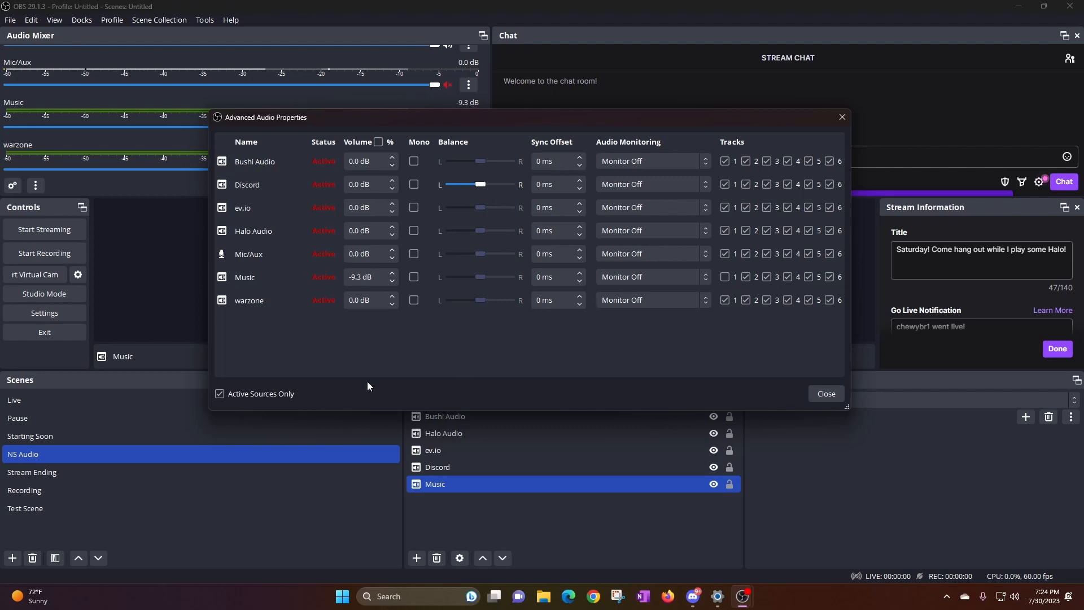
{"action": "left_click", "coordinate": [842, 117]}
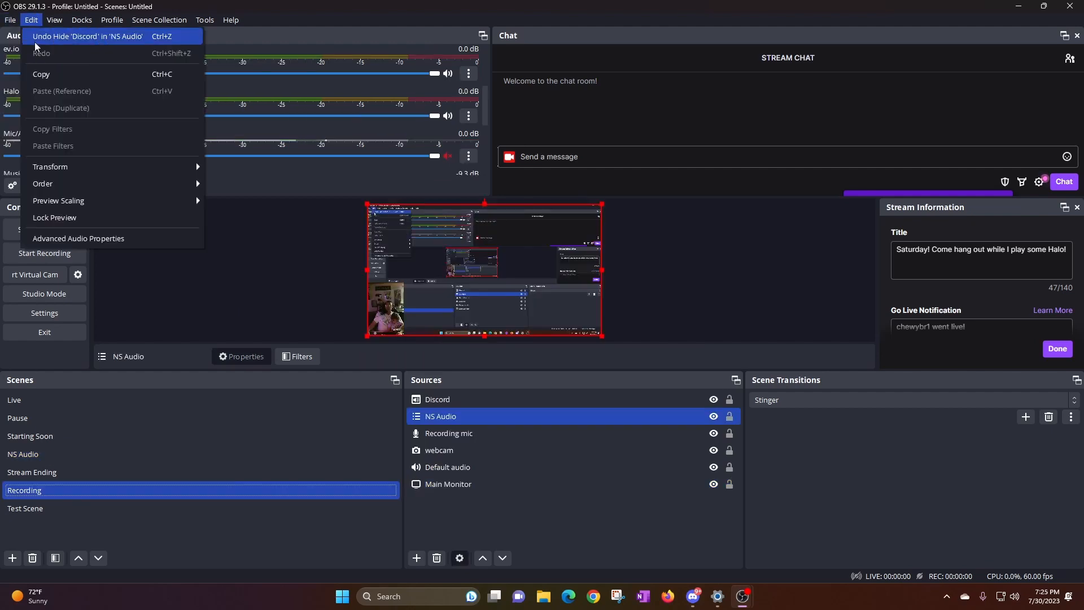
Review the streaming and recording output settings, and close the settings without saving changes
{"action": "mouse_move", "coordinate": [10, 22]}
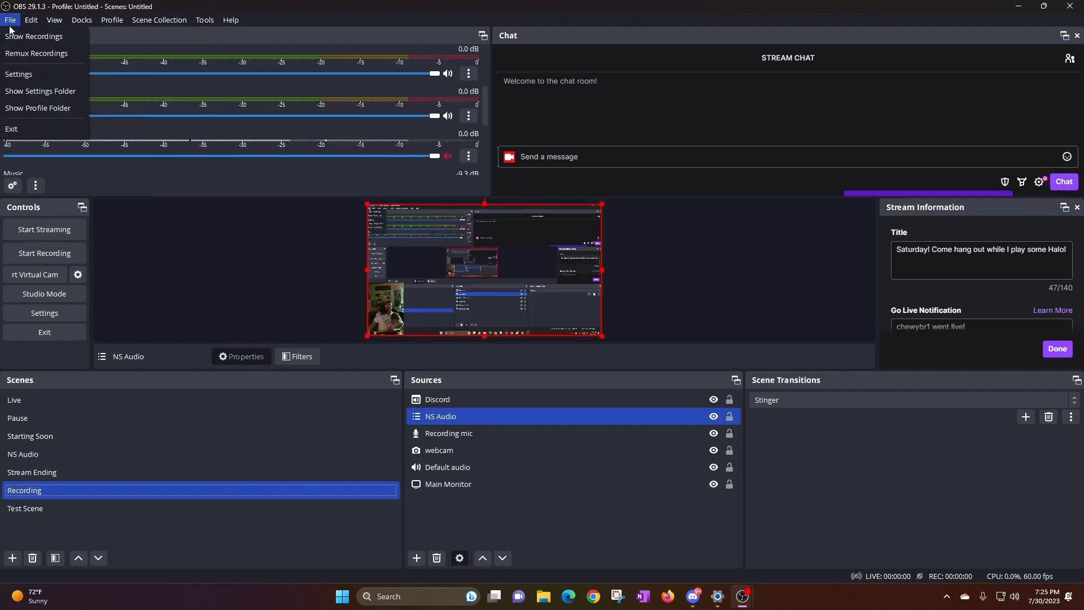
{"action": "left_click", "coordinate": [21, 76]}
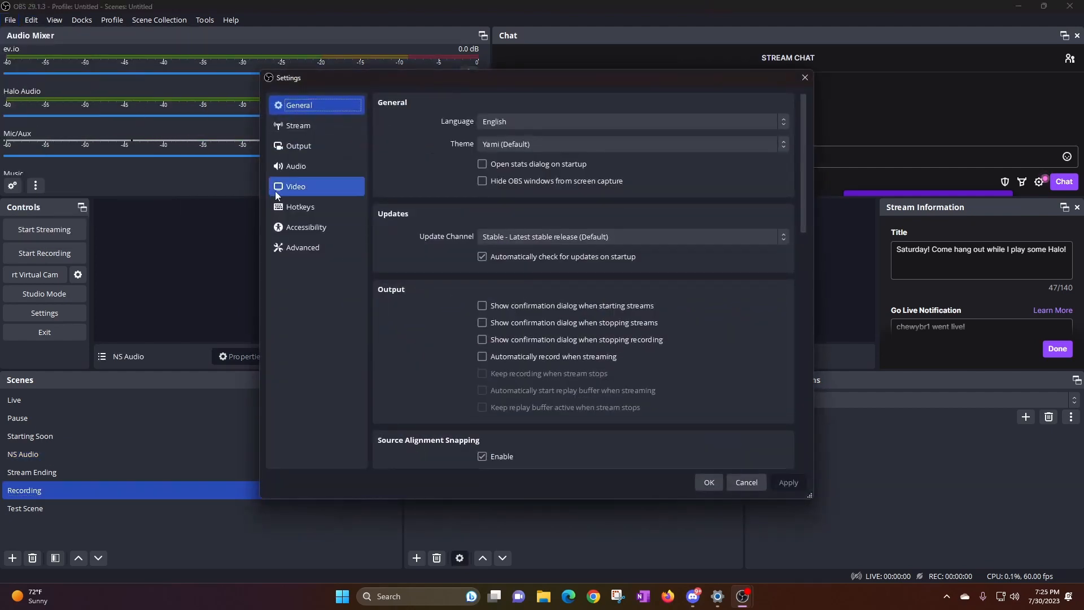
{"action": "left_click", "coordinate": [322, 149]}
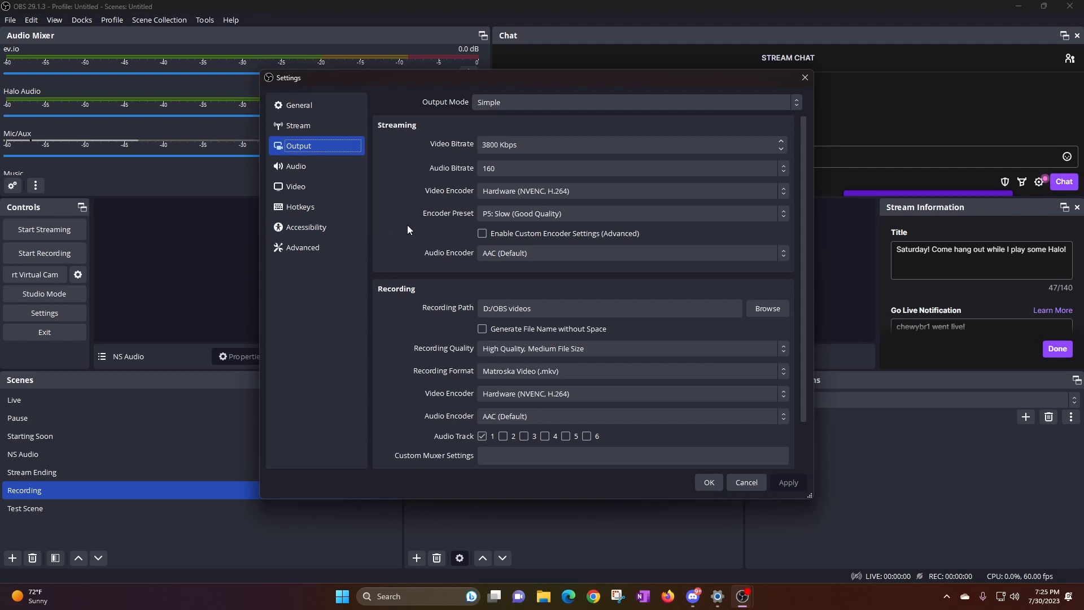
{"action": "scroll", "coordinate": [407, 225], "scroll_direction": "down", "scroll_amount": 1}
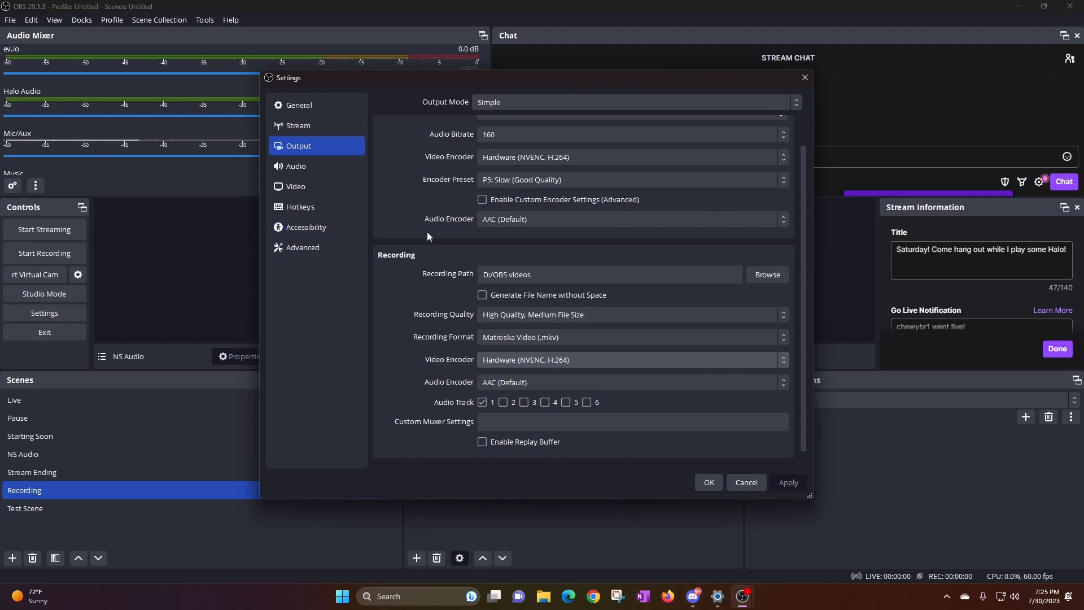
{"action": "scroll", "coordinate": [427, 232], "scroll_direction": "up", "scroll_amount": 2}
{"action": "scroll", "coordinate": [525, 141], "scroll_direction": "up", "scroll_amount": 2}
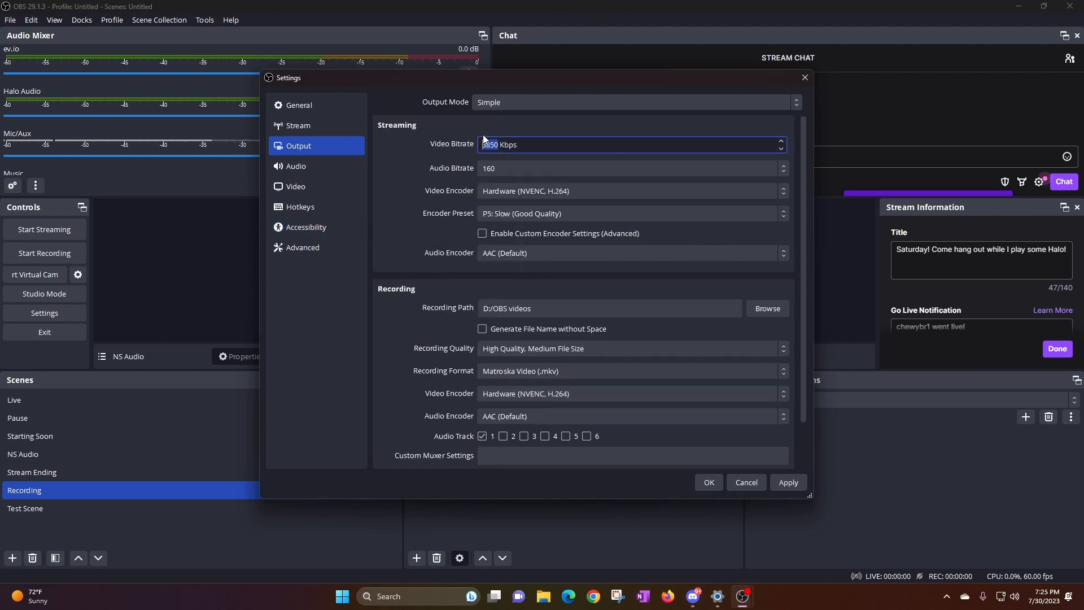
{"action": "left_click", "coordinate": [805, 77]}
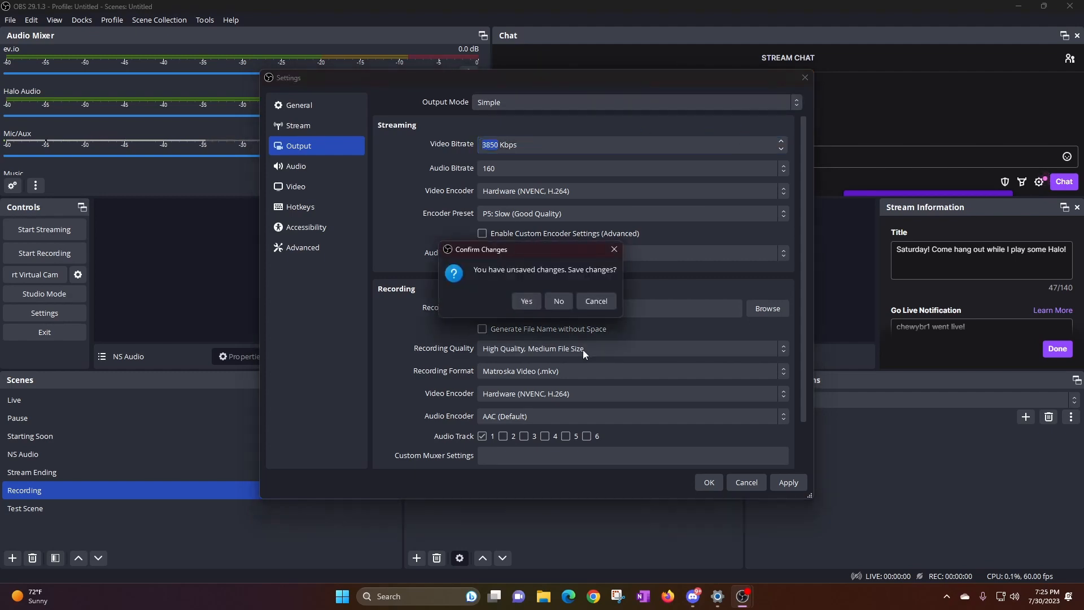
{"action": "left_click", "coordinate": [560, 301]}
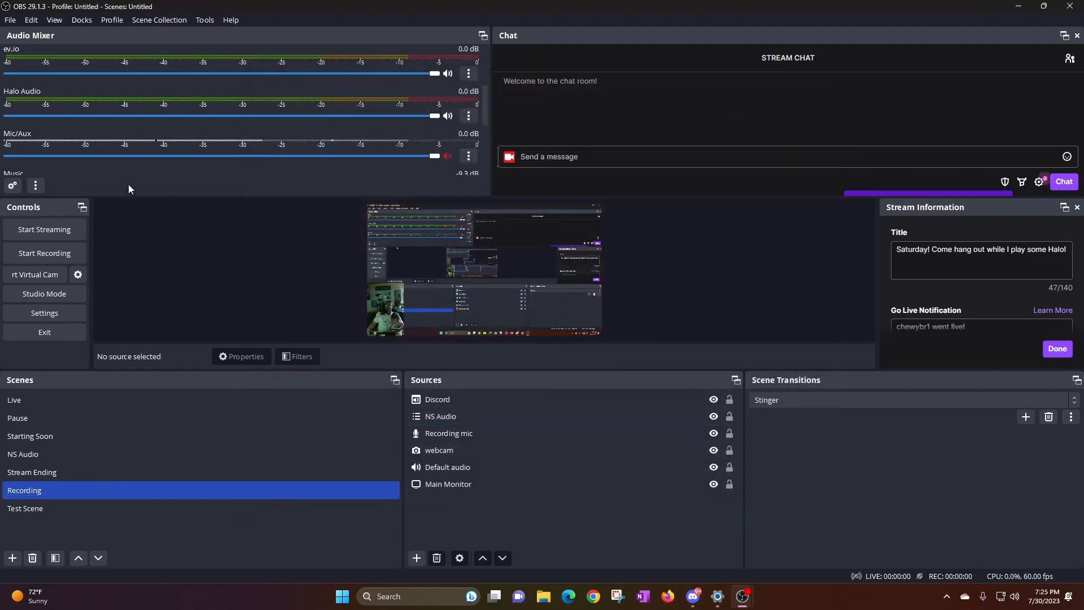
{"action": "left_click", "coordinate": [11, 21]}
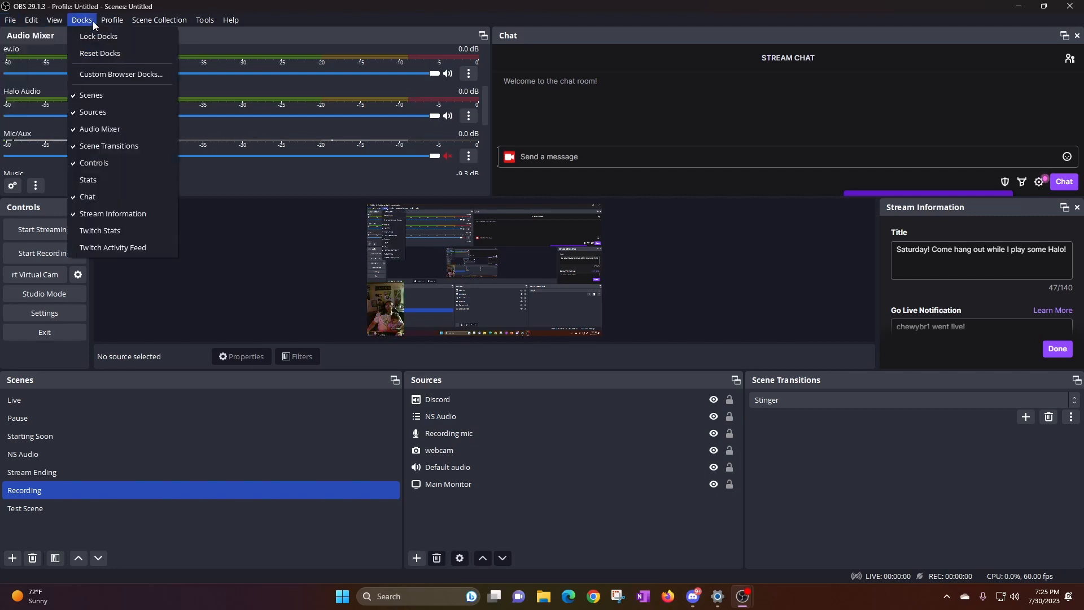
{"action": "mouse_move", "coordinate": [112, 19]}
{"action": "left_click", "coordinate": [204, 262]}
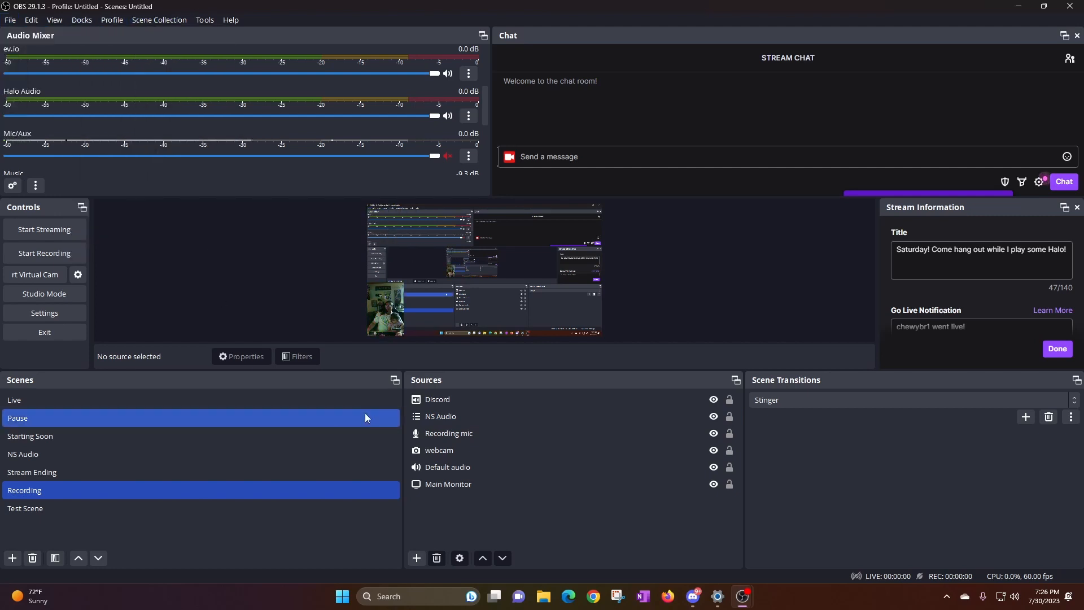
Remove the Test Scene from the scene list
{"action": "left_click", "coordinate": [101, 509]}
{"action": "right_click", "coordinate": [102, 512]}
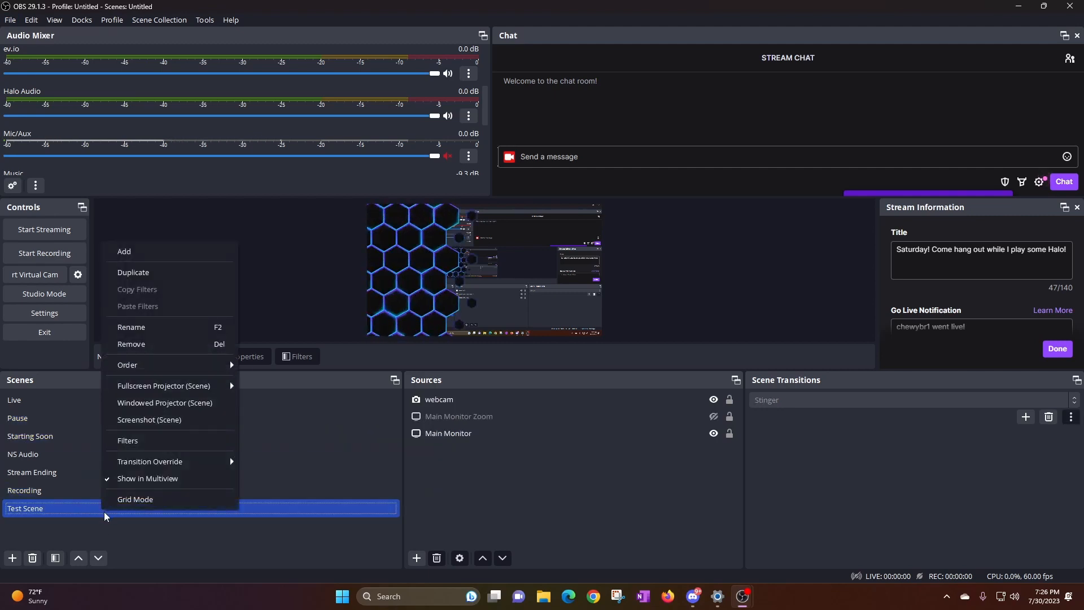
{"action": "left_click", "coordinate": [154, 345]}
{"action": "left_click", "coordinate": [580, 305]}
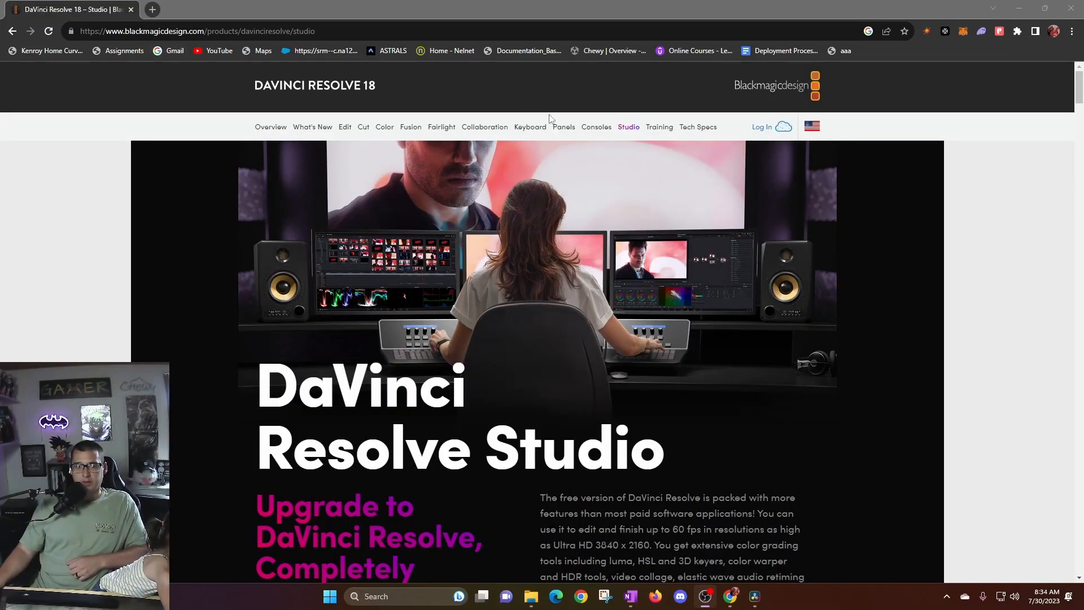
Read the DaVinci Resolve Studio introduction and its free download and purchase options on the Blackmagic Design website
{"action": "scroll", "coordinate": [448, 326], "scroll_direction": "down", "scroll_amount": 5}
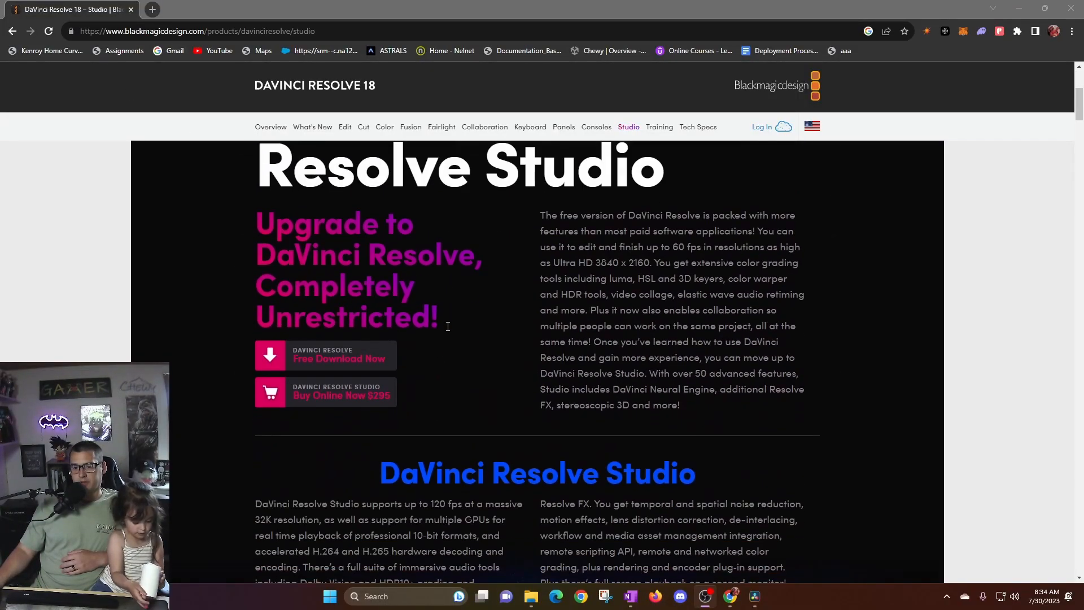
{"action": "scroll", "coordinate": [442, 235], "scroll_direction": "up", "scroll_amount": 4}
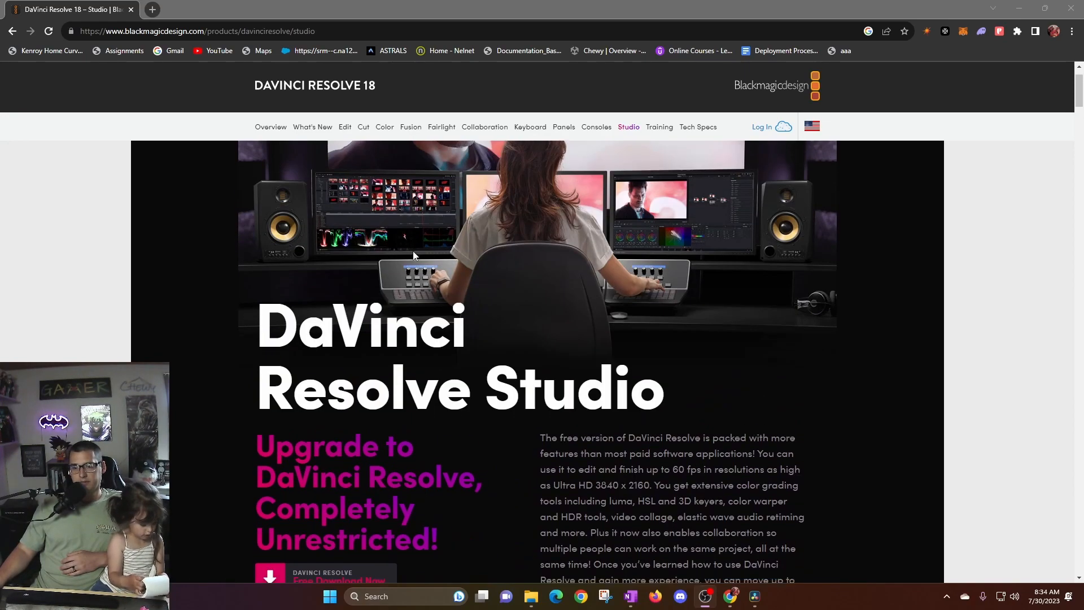
{"action": "scroll", "coordinate": [440, 231], "scroll_direction": "down", "scroll_amount": 6}
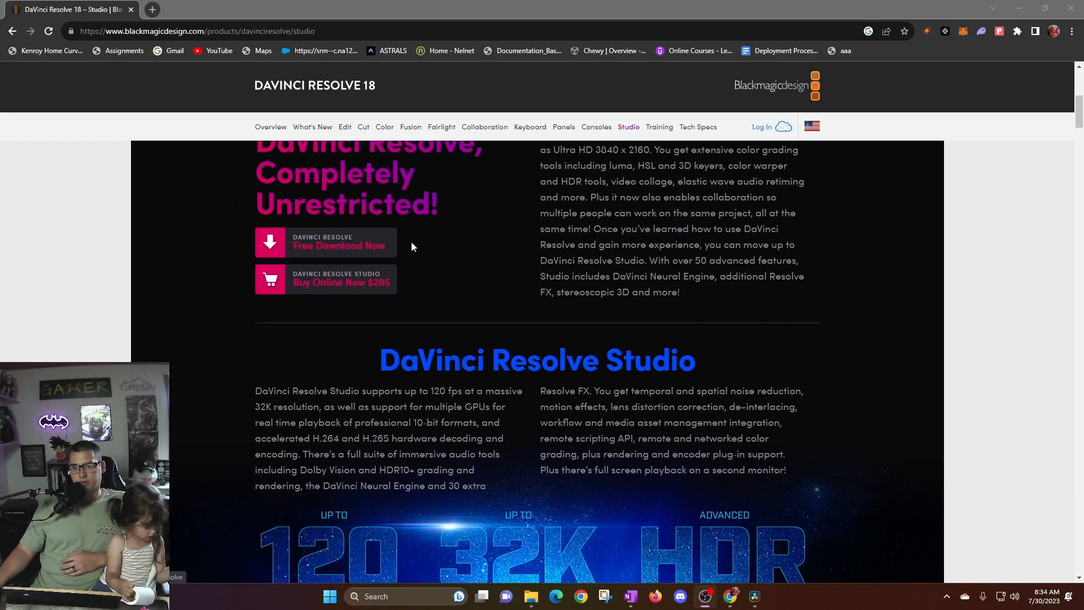
{"action": "scroll", "coordinate": [524, 289], "scroll_direction": "up", "scroll_amount": 4}
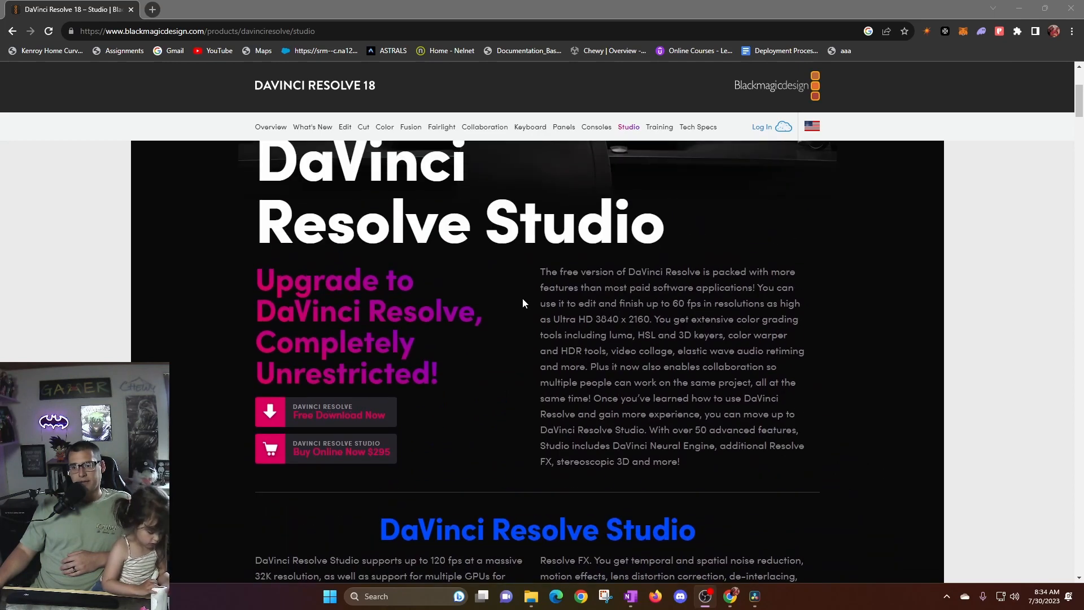
{"action": "scroll", "coordinate": [523, 311], "scroll_direction": "up", "scroll_amount": 2}
{"action": "scroll", "coordinate": [523, 304], "scroll_direction": "up", "scroll_amount": 2}
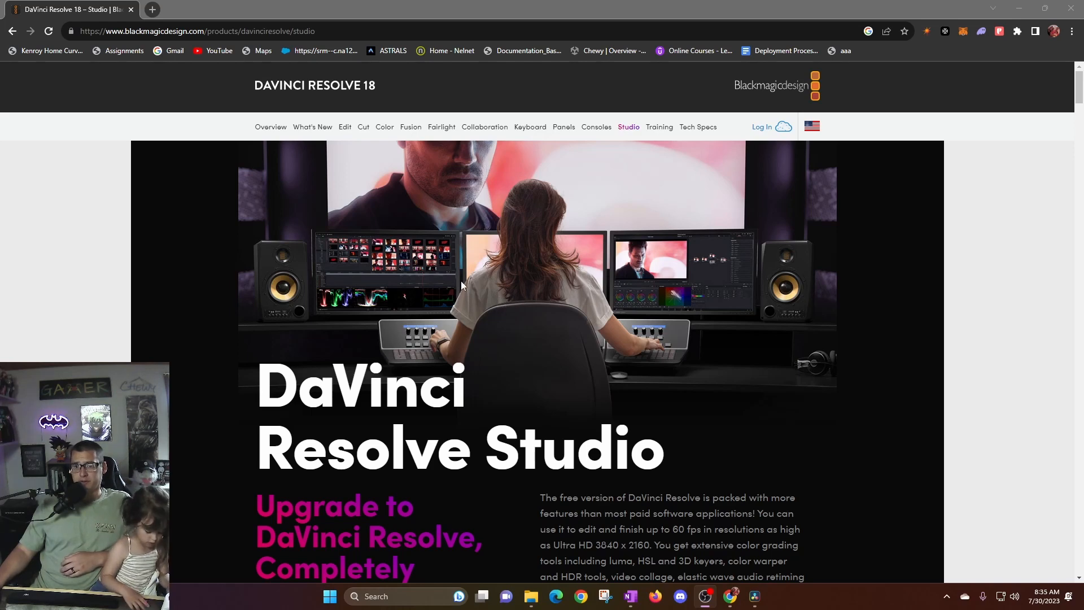
View the online checkout page for buying DaVinci Resolve Studio, and return to the product page
{"action": "scroll", "coordinate": [376, 298], "scroll_direction": "down", "scroll_amount": 5}
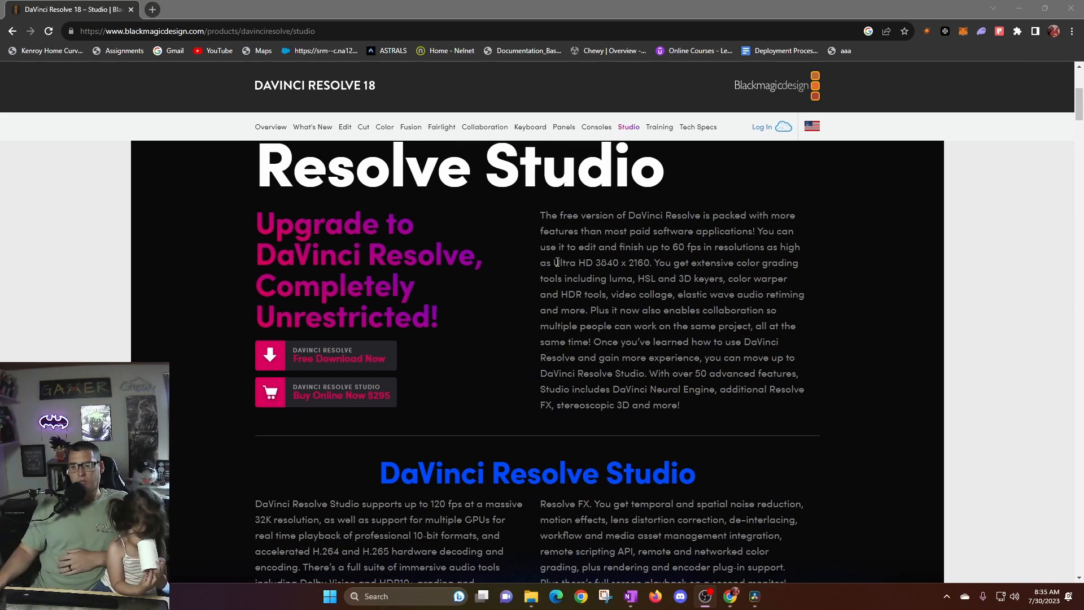
{"action": "left_click", "coordinate": [325, 401]}
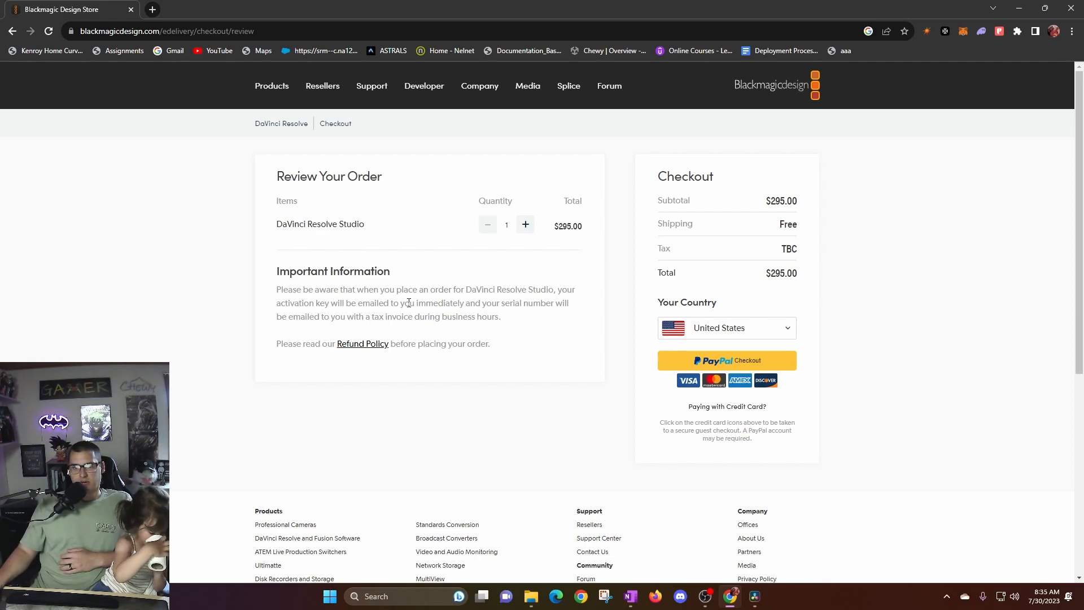
{"action": "left_click", "coordinate": [12, 31]}
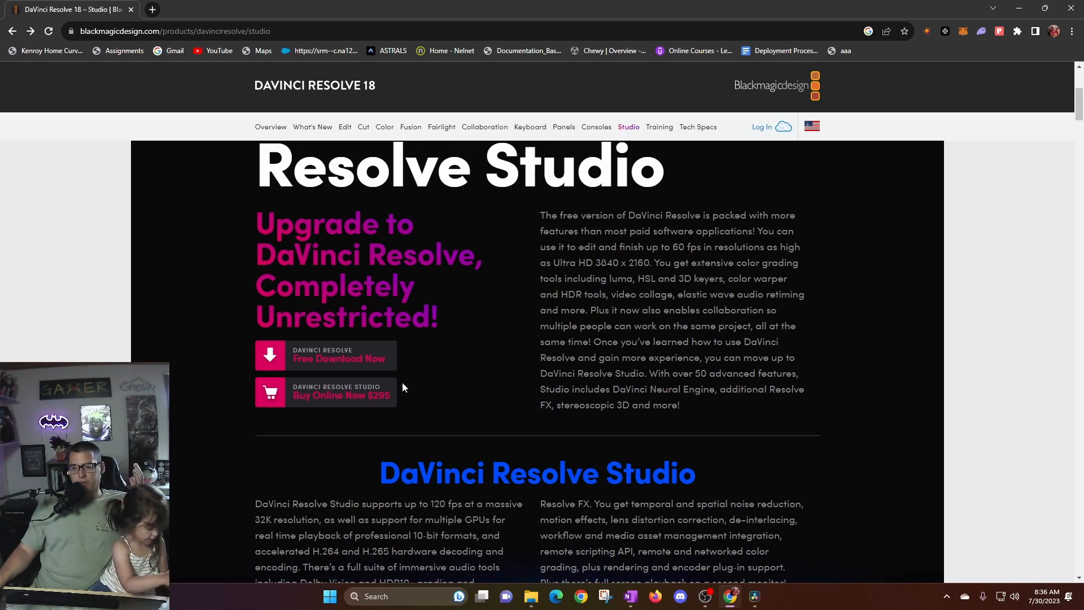
Examine the DaVinci Resolve 18.5 free and Studio download choices for each operating system, and close the download window
{"action": "left_click", "coordinate": [341, 359]}
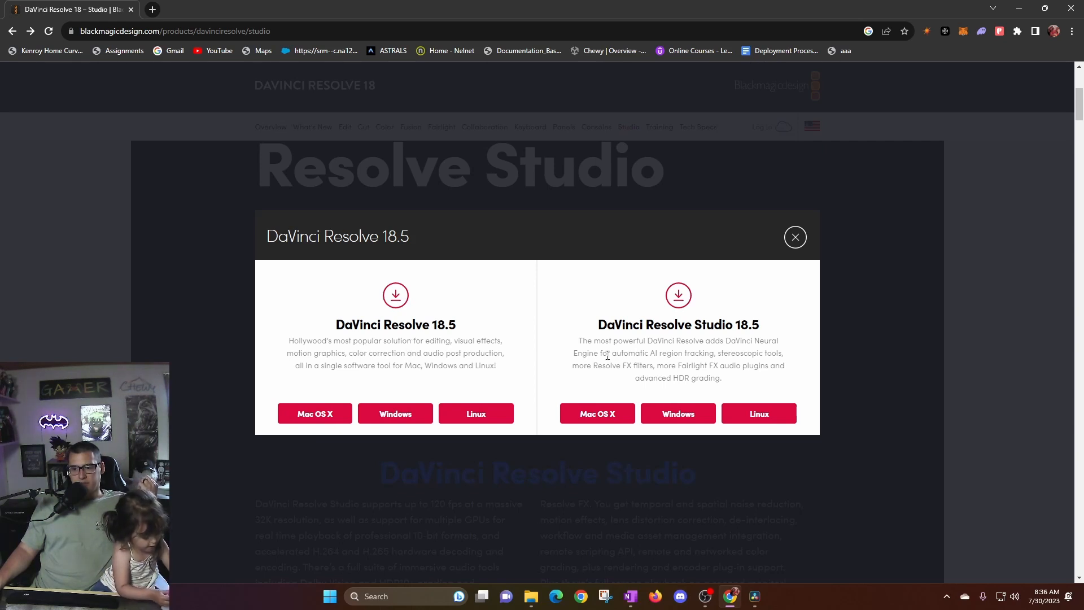
{"action": "left_click", "coordinate": [797, 237]}
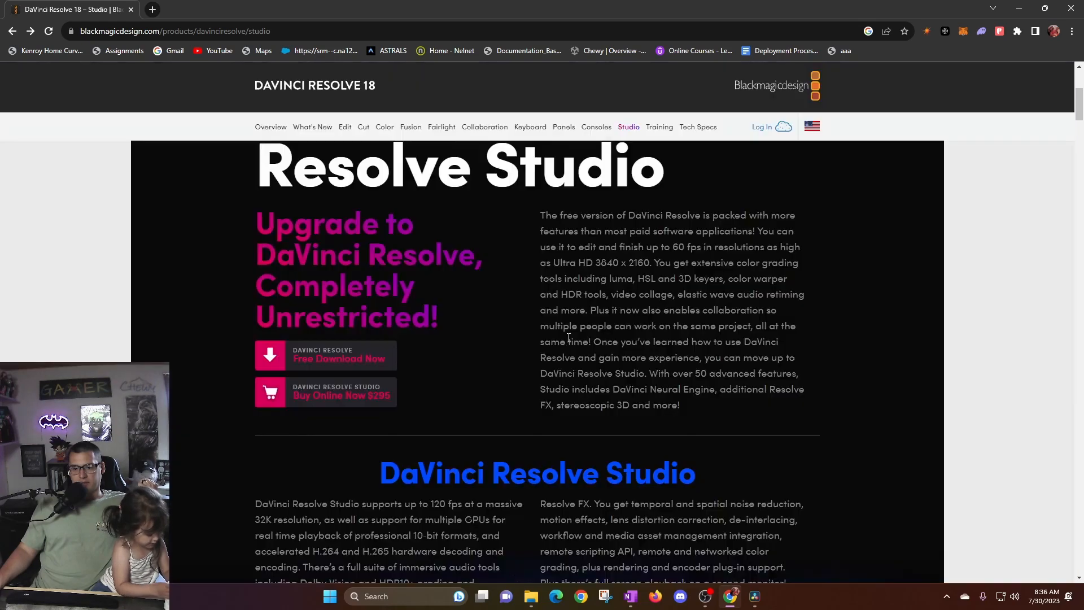
{"action": "left_click", "coordinate": [378, 357]}
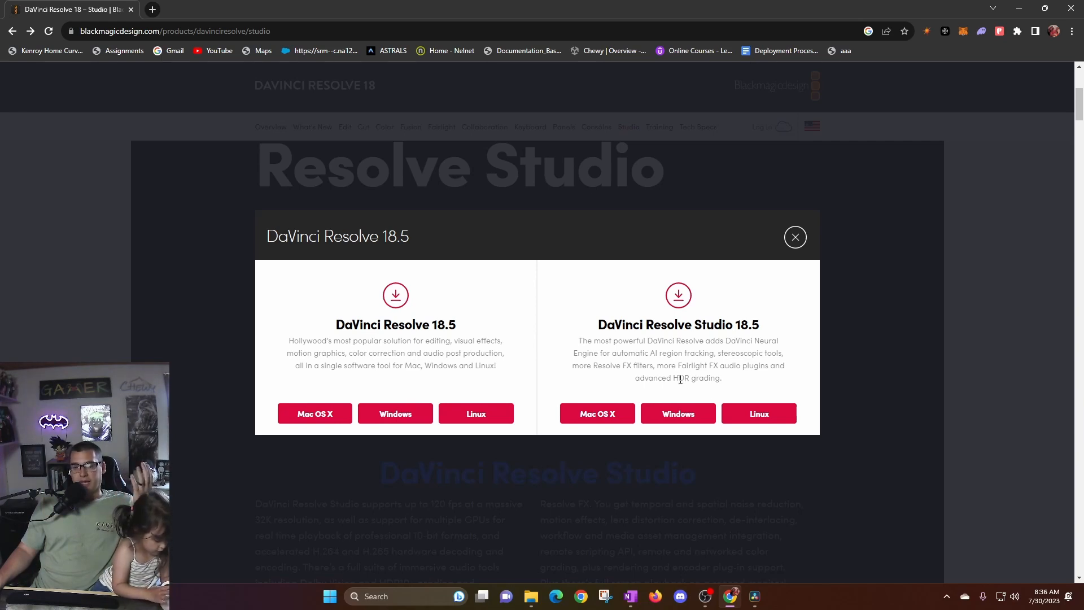
{"action": "left_click", "coordinate": [795, 238]}
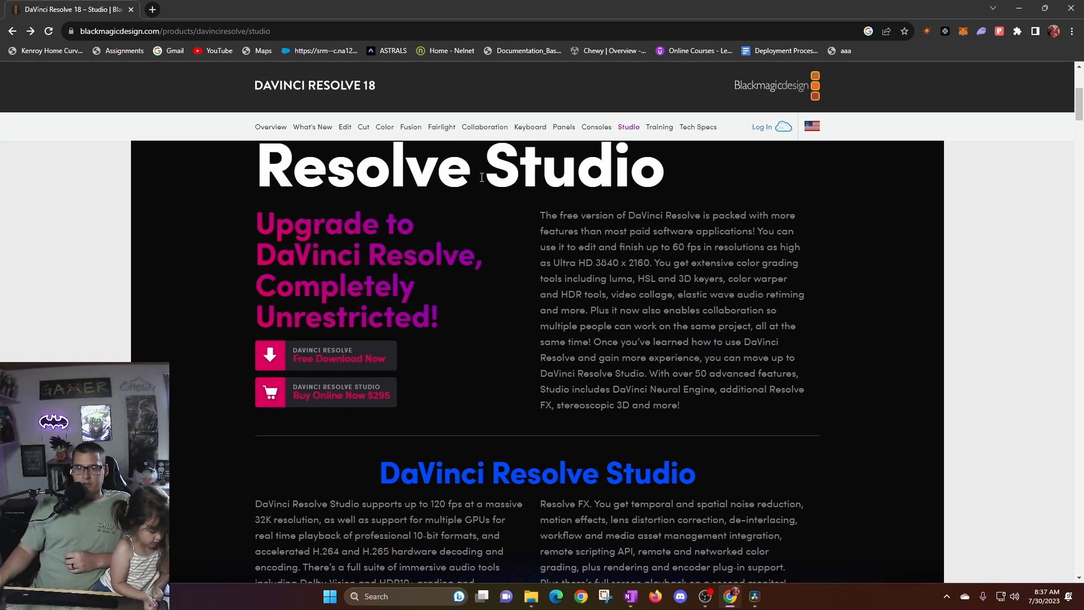
Switch to DaVinci Resolve Studio, open the Multi Player Basics Update project, and select the Intro.mp4 clip on the timeline
{"action": "left_click", "coordinate": [1020, 5]}
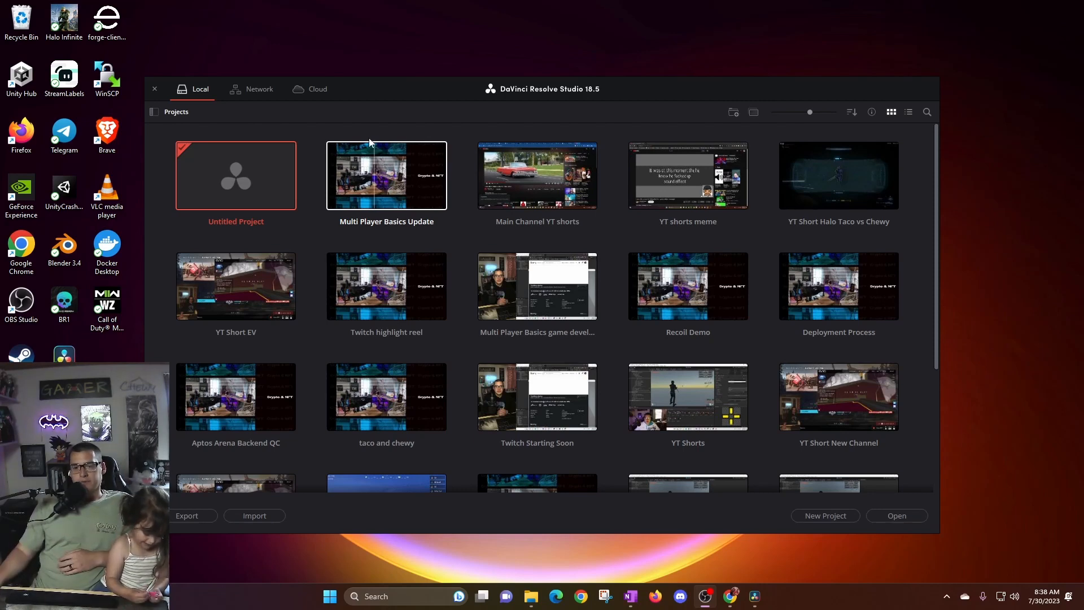
{"action": "double_click", "coordinate": [395, 175]}
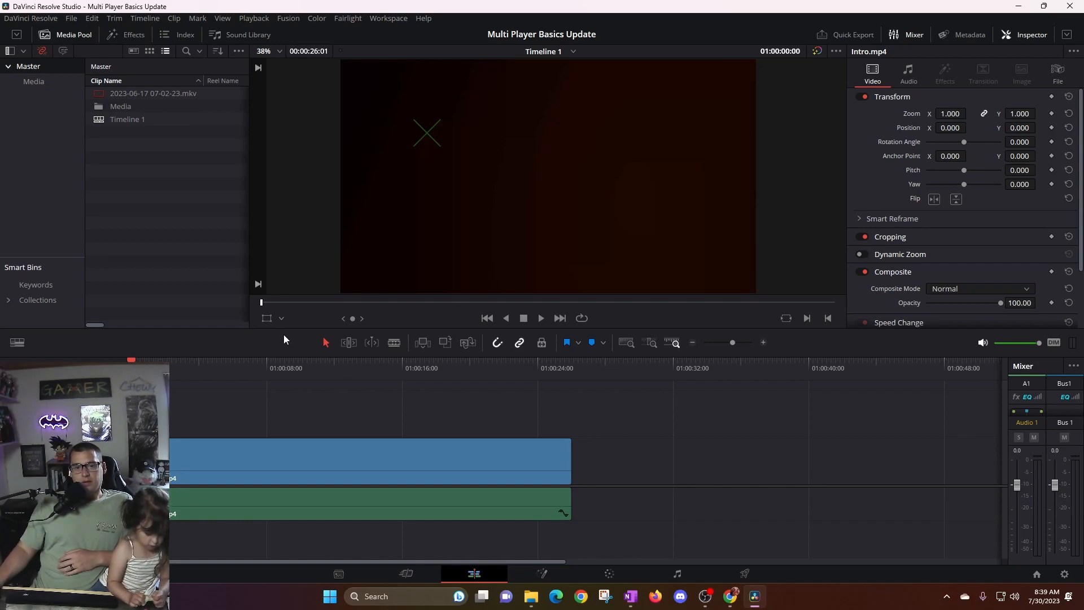
{"action": "left_click", "coordinate": [187, 373]}
{"action": "left_click_drag", "start_coordinate": [188, 374], "coordinate": [131, 398]}
{"action": "left_click", "coordinate": [245, 466]}
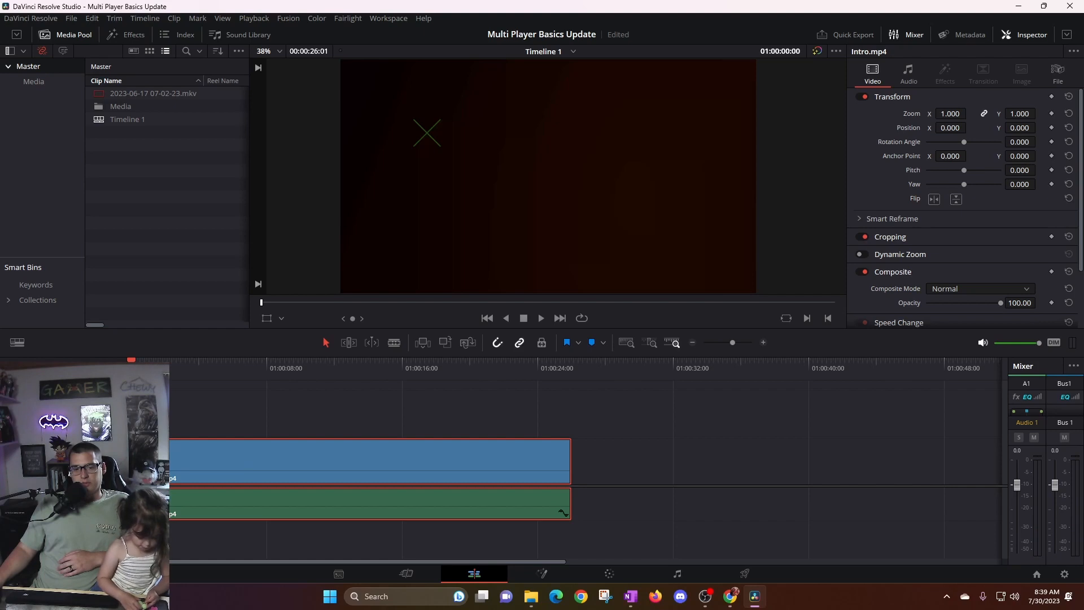
Create a new project named Test
{"action": "left_click", "coordinate": [77, 20]}
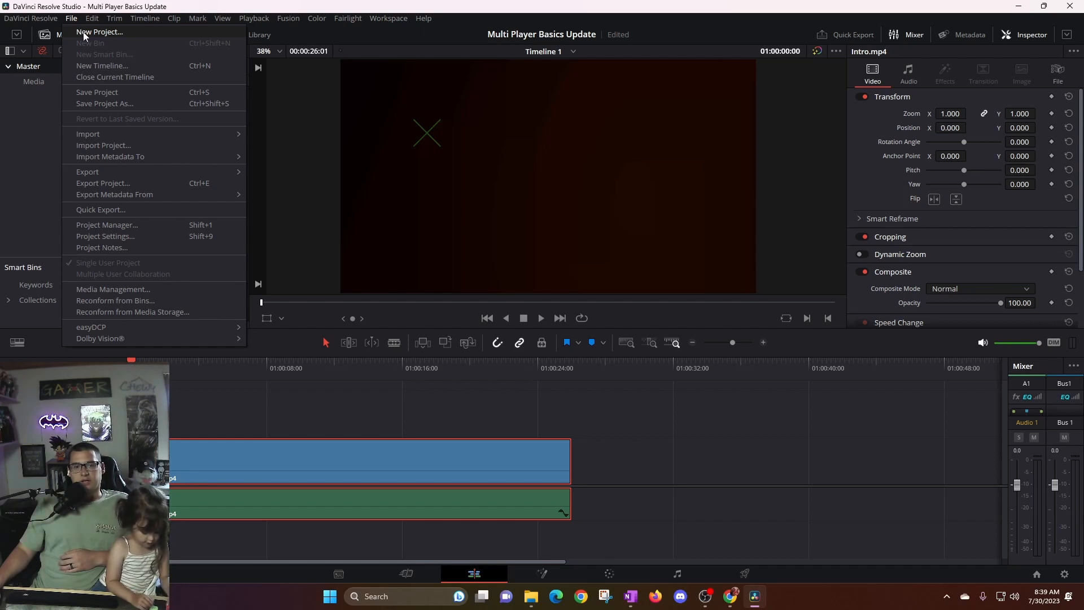
{"action": "left_click", "coordinate": [85, 33]}
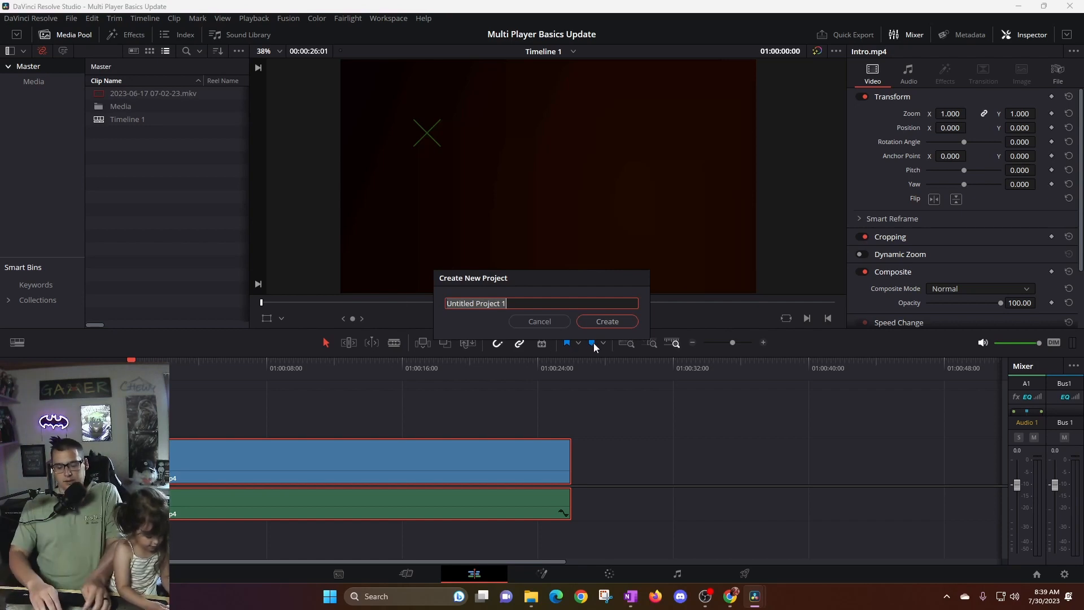
{"action": "type", "text": "Test"}
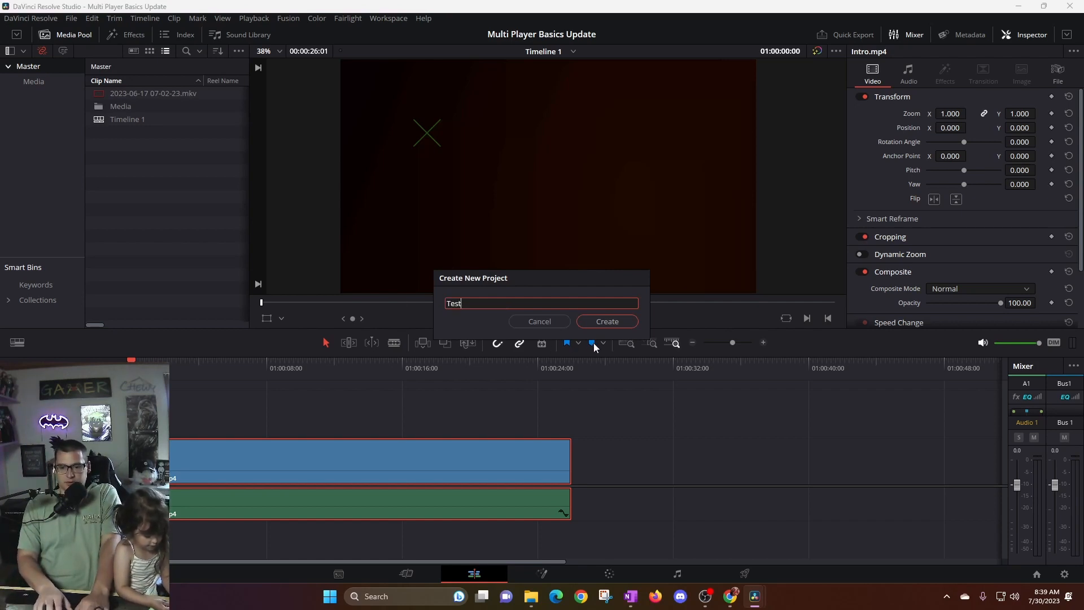
{"action": "left_click", "coordinate": [589, 320]}
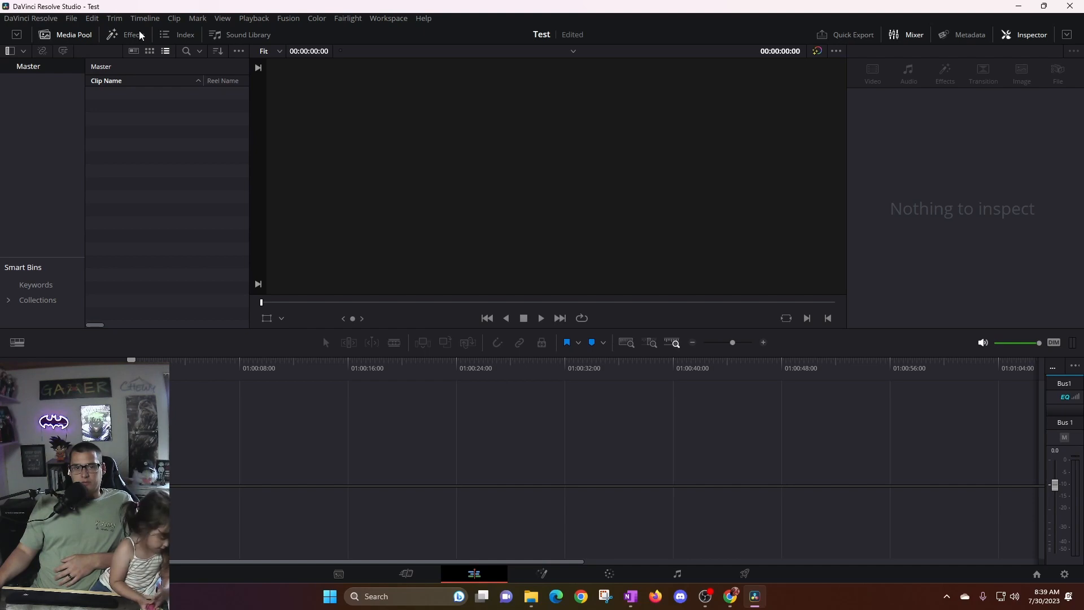
Look over the effects library's video transitions, and return to the project's media pool
{"action": "left_click", "coordinate": [130, 35]}
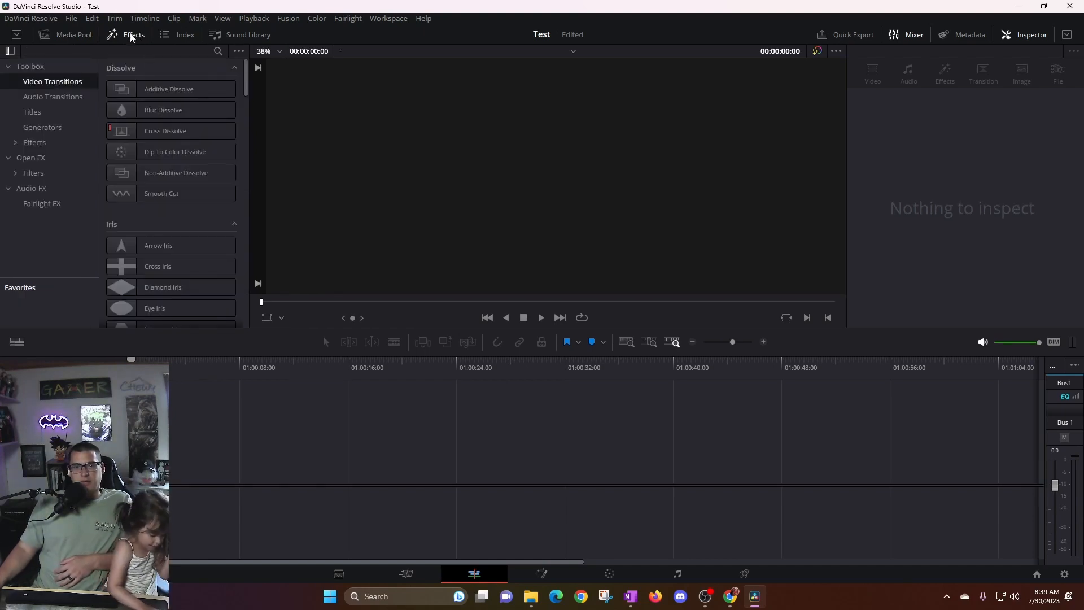
{"action": "left_click", "coordinate": [88, 32]}
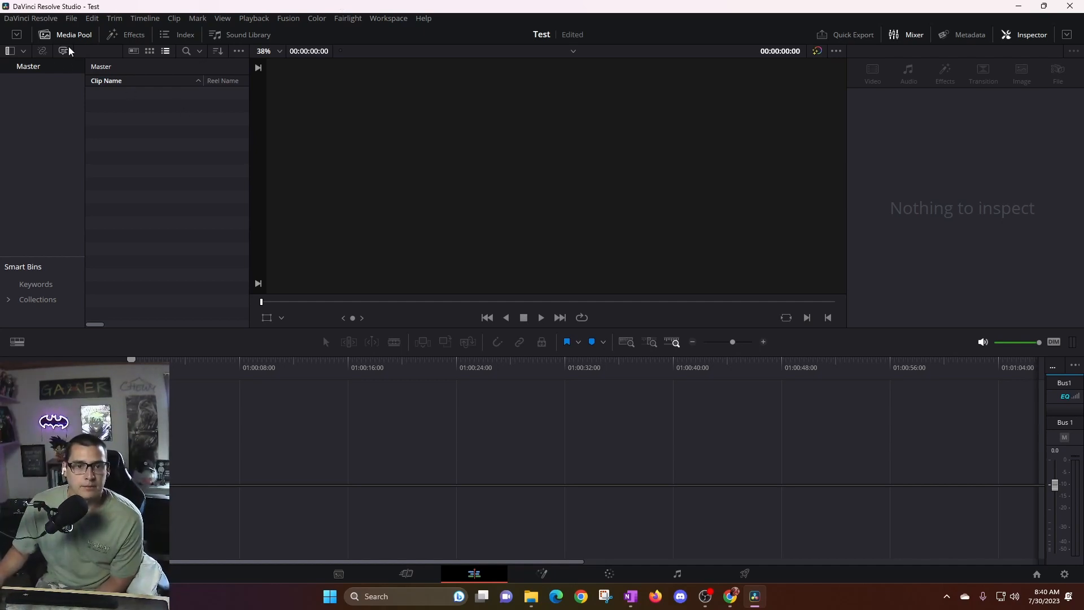
{"action": "left_click", "coordinate": [134, 36]}
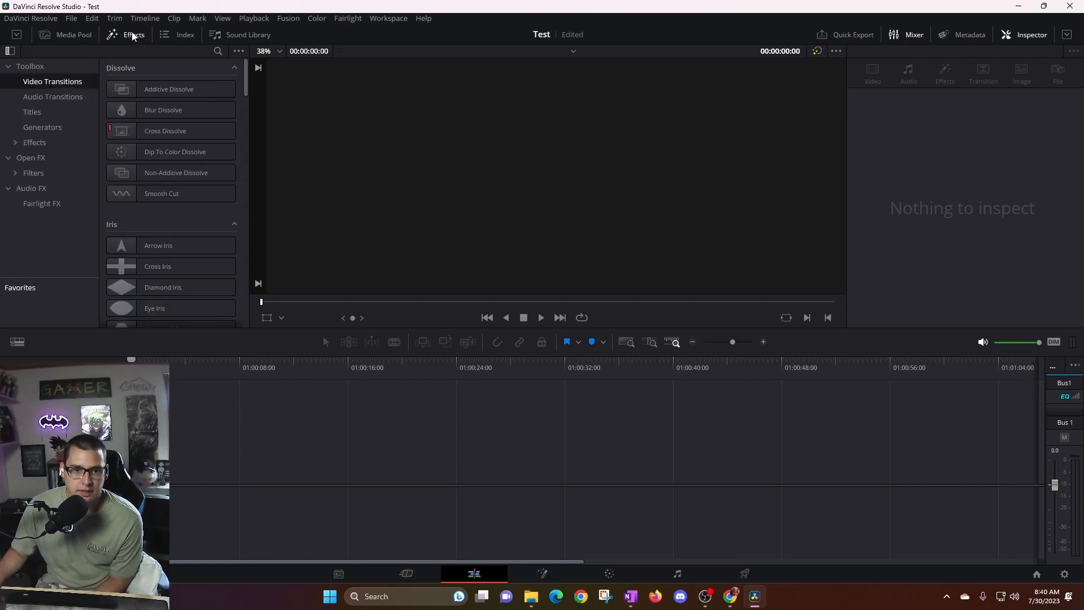
{"action": "left_click", "coordinate": [79, 36]}
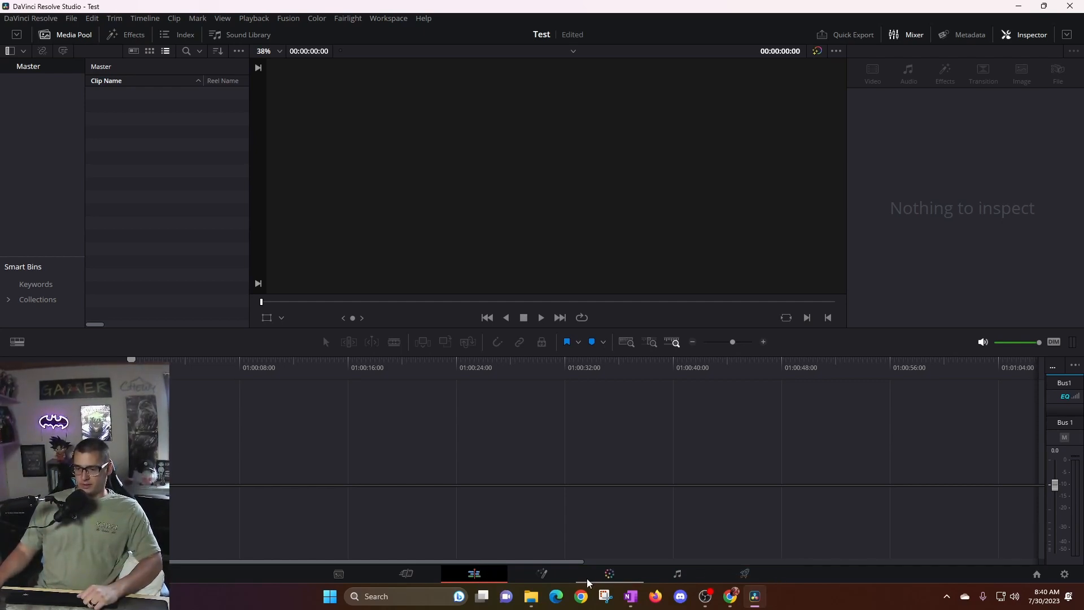
View the Fusion and Deliver workspaces of the Test project, and return to the Edit workspace
{"action": "left_click", "coordinate": [542, 576]}
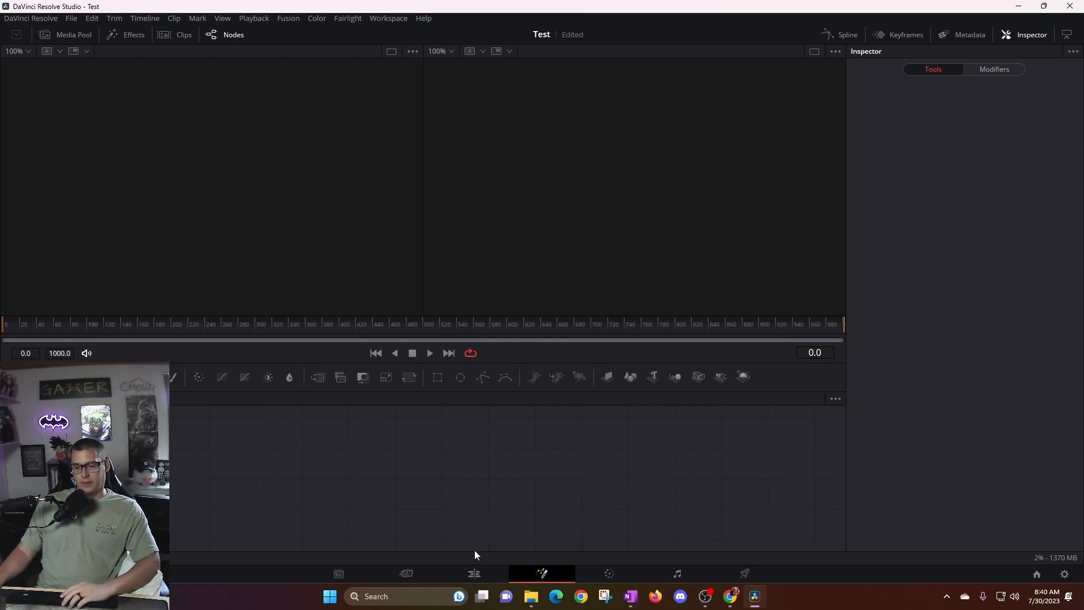
{"action": "left_click", "coordinate": [496, 574]}
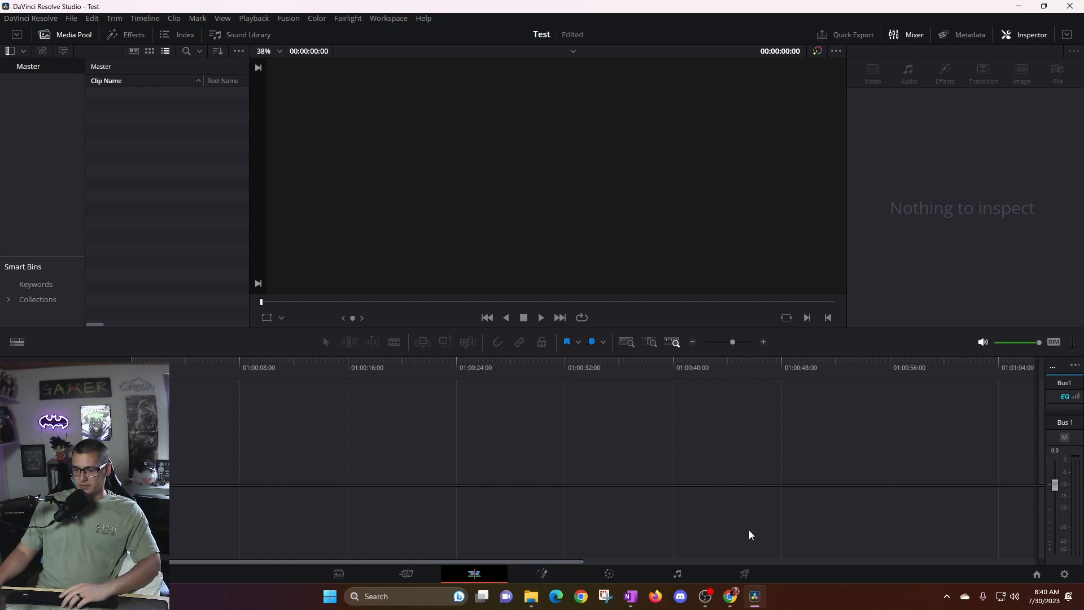
{"action": "left_click", "coordinate": [746, 574]}
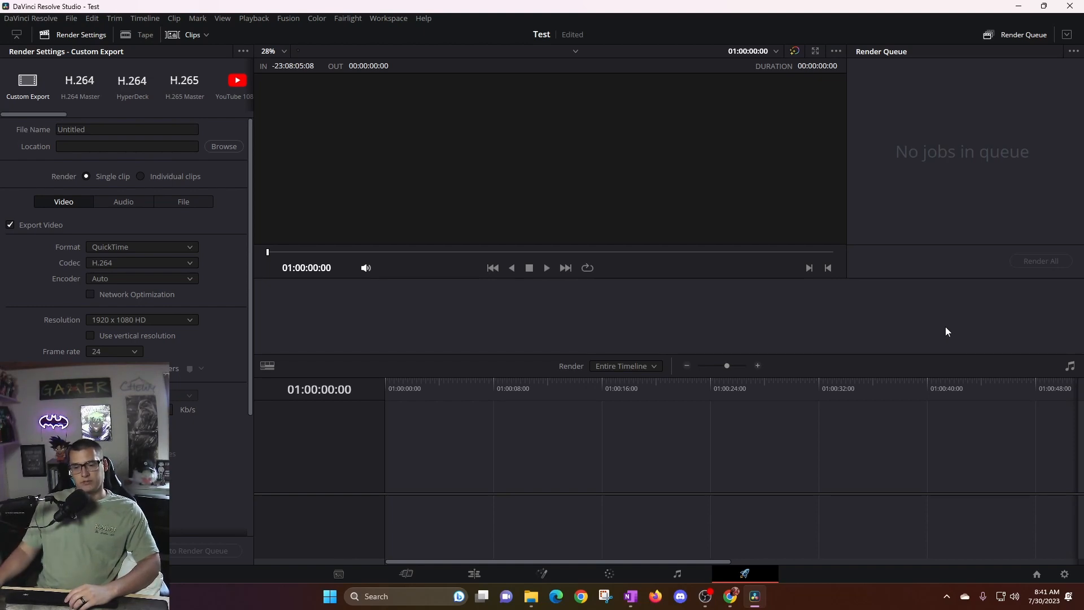
{"action": "left_click", "coordinate": [464, 575]}
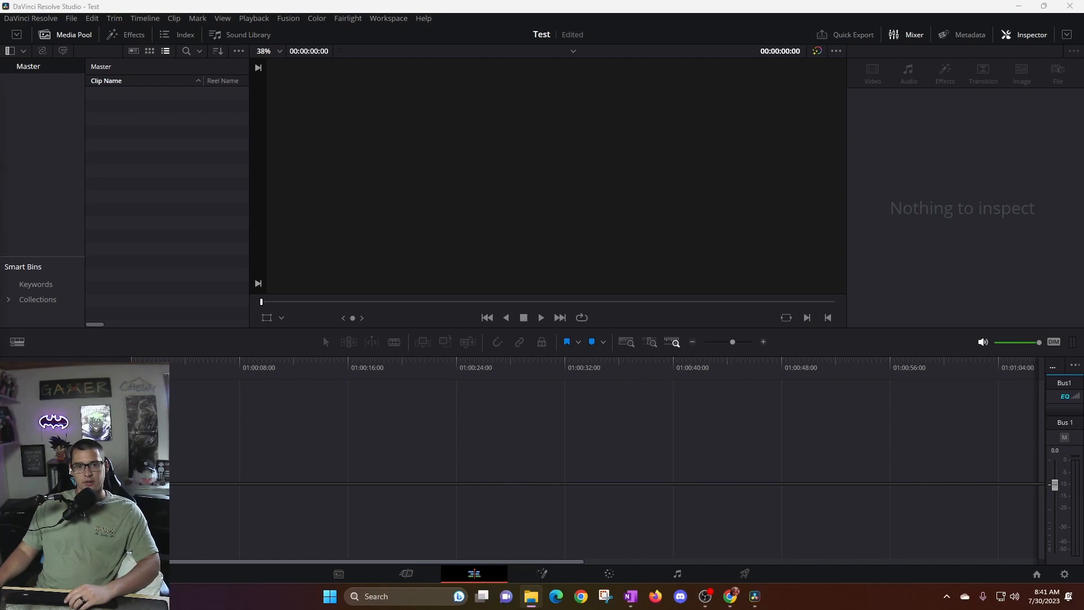
Examine the timeline format, video monitoring, render cache and working folder options in the project settings, and close them without changes
{"action": "left_click_drag", "start_coordinate": [0, 85], "coordinate": [0, 70]}
{"action": "left_click", "coordinate": [70, 19]}
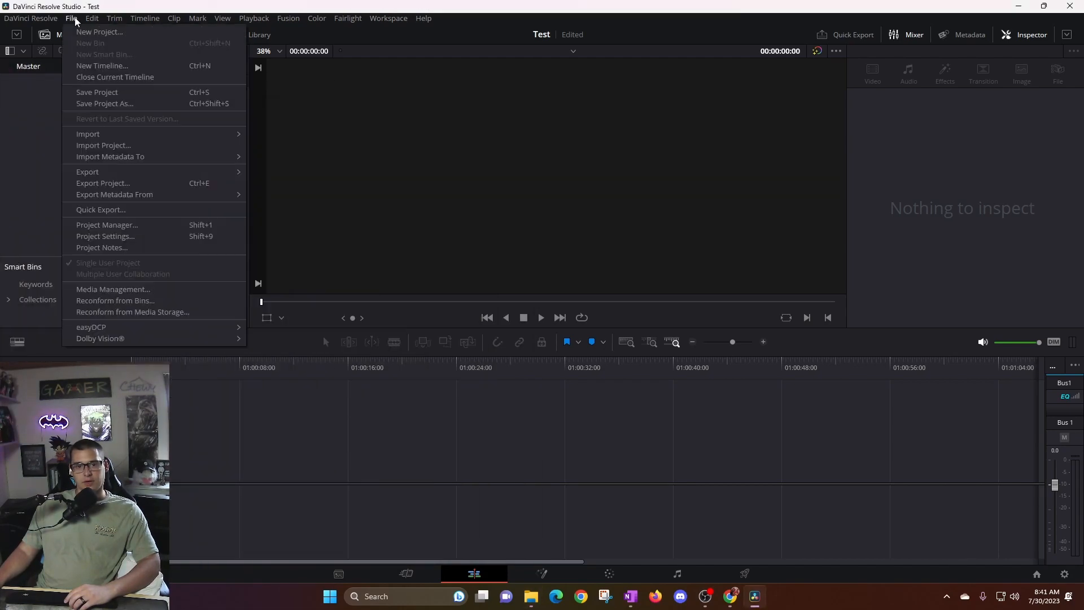
{"action": "left_click", "coordinate": [92, 237]}
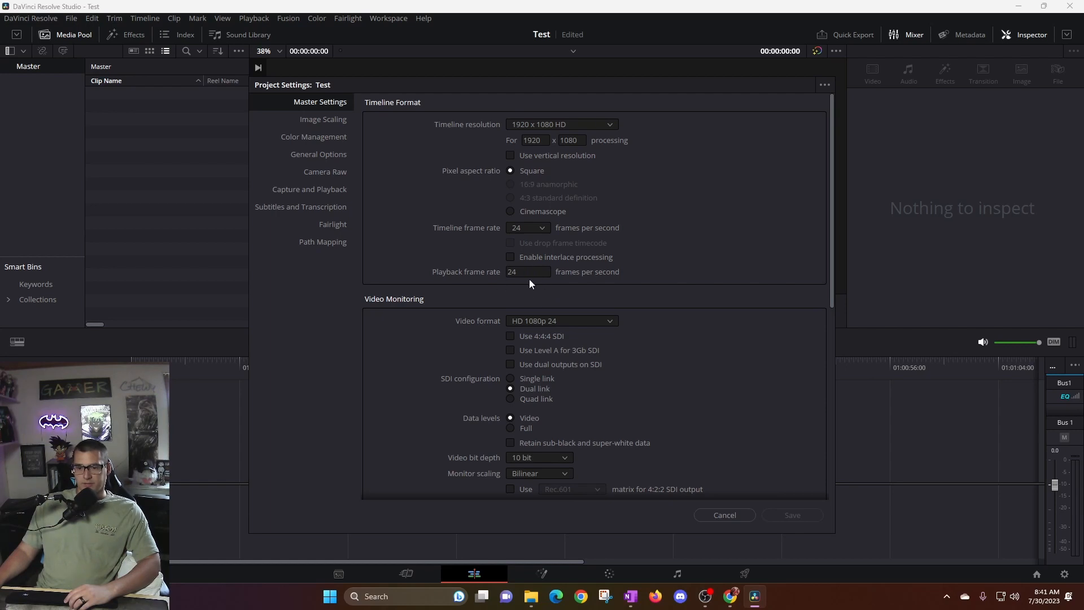
{"action": "scroll", "coordinate": [621, 233], "scroll_direction": "down", "scroll_amount": 5}
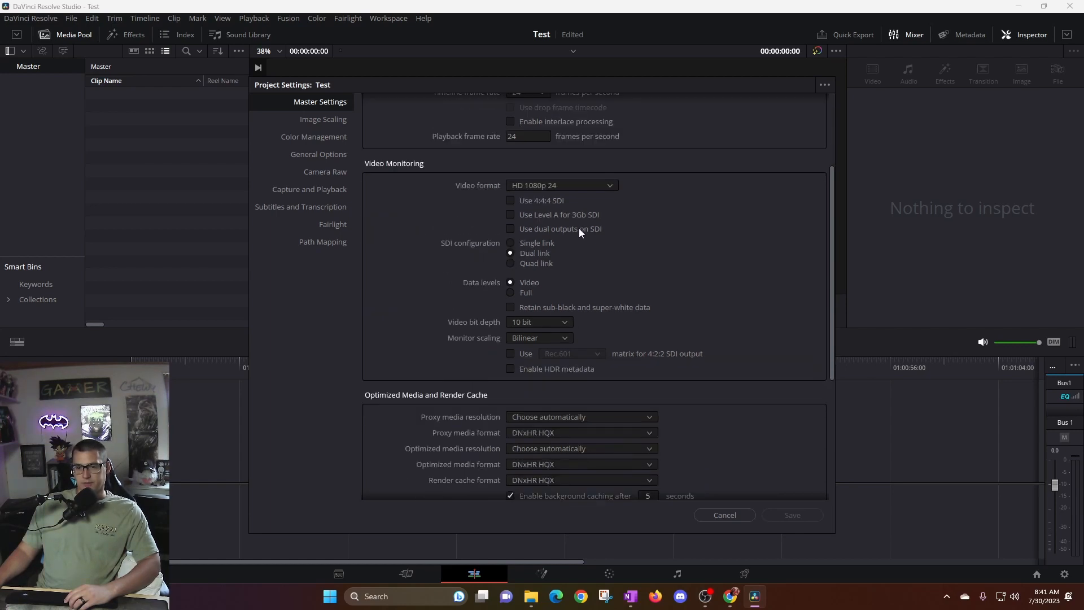
{"action": "scroll", "coordinate": [590, 220], "scroll_direction": "down", "scroll_amount": 8}
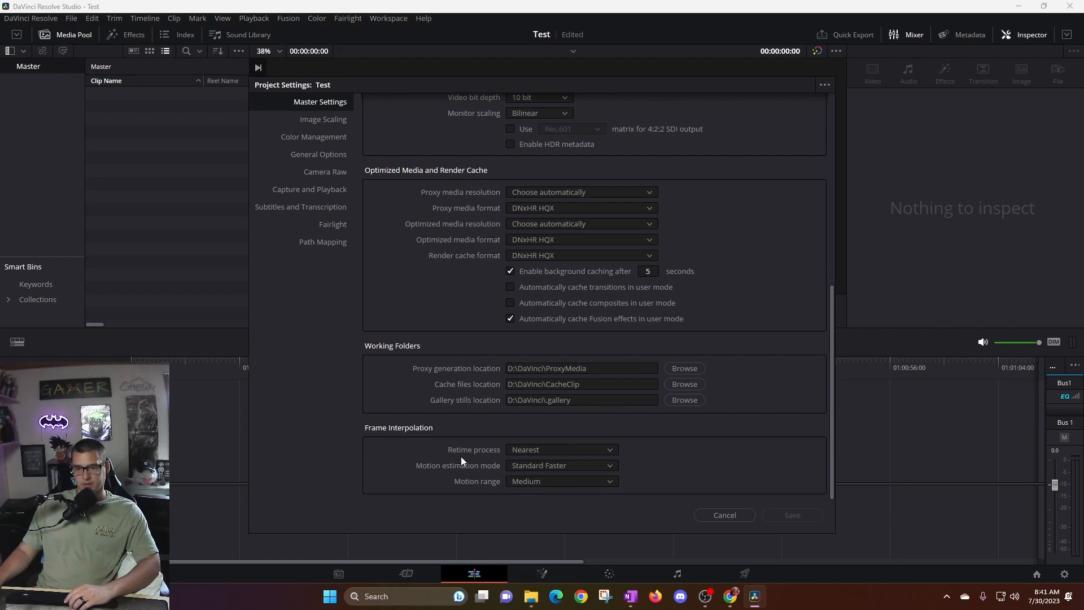
{"action": "scroll", "coordinate": [620, 287], "scroll_direction": "up", "scroll_amount": 3}
{"action": "scroll", "coordinate": [825, 128], "scroll_direction": "up", "scroll_amount": 3}
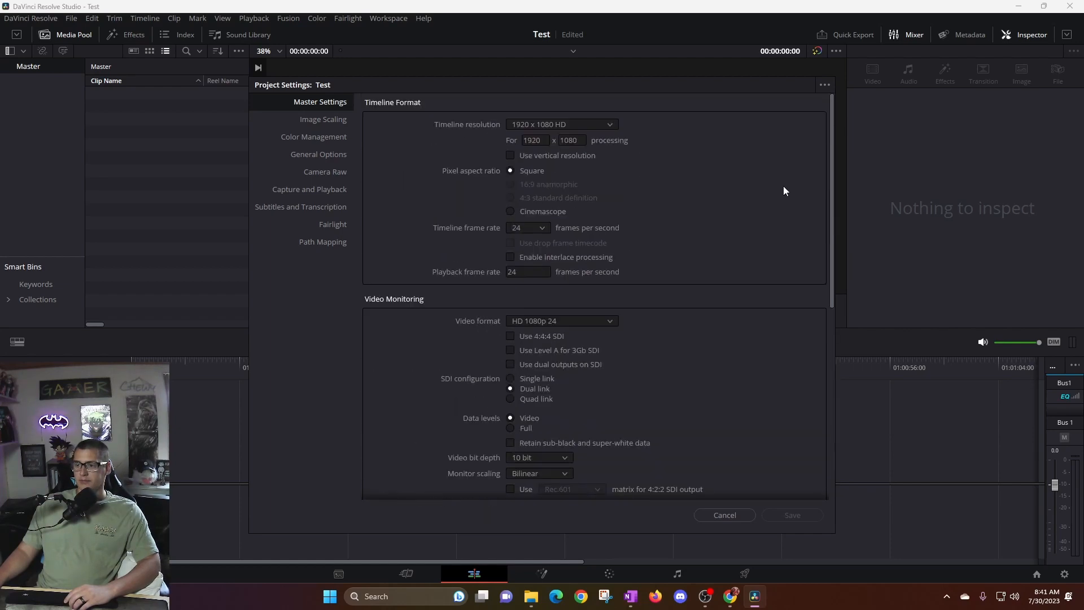
{"action": "left_click", "coordinate": [725, 514]}
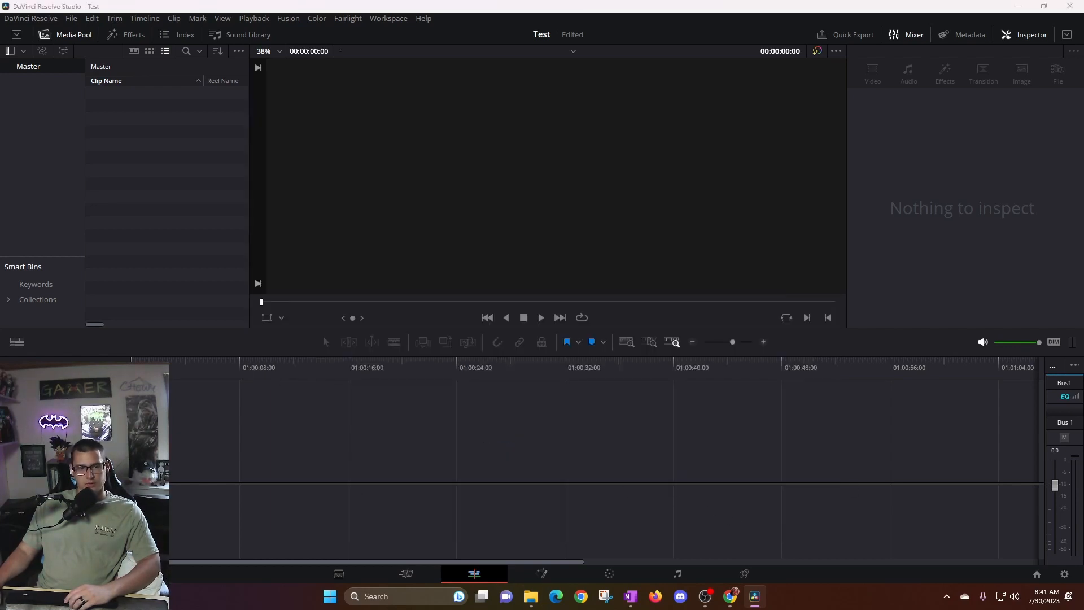
{"action": "left_click_drag", "start_coordinate": [1, 322], "coordinate": [180, 199]}
{"action": "left_click_drag", "start_coordinate": [218, 450], "coordinate": [144, 451]}
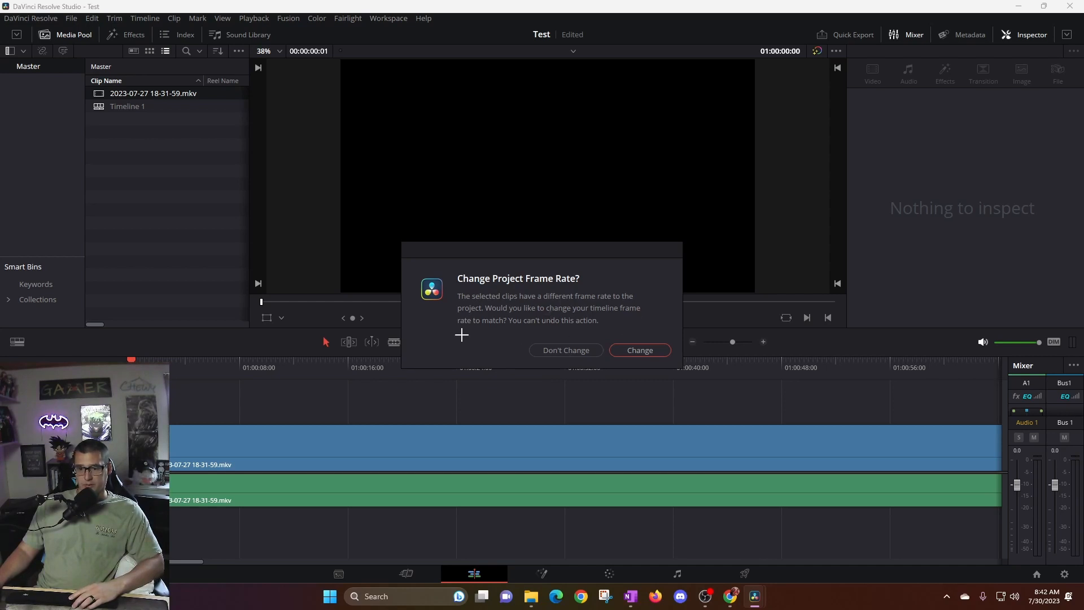
{"action": "left_click", "coordinate": [631, 354]}
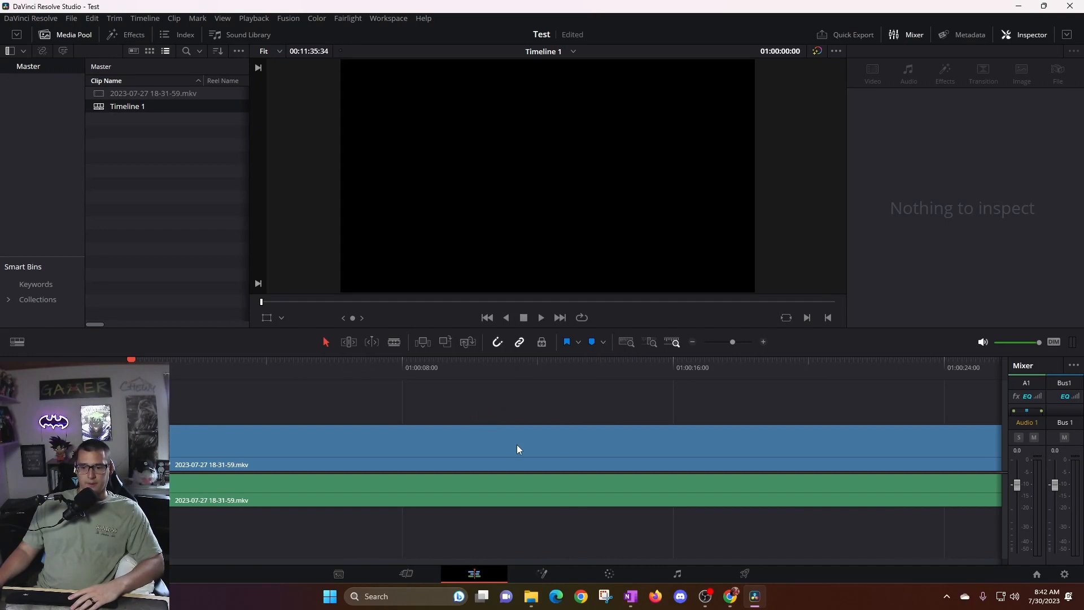
{"action": "left_click_drag", "start_coordinate": [533, 446], "coordinate": [437, 442]}
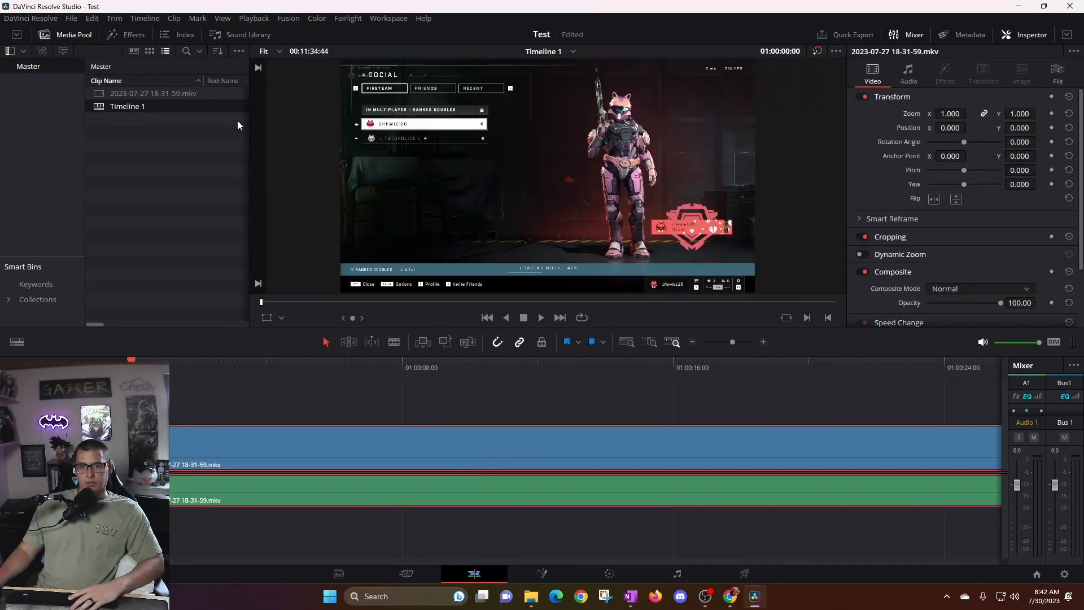
Review the project's master settings, including the timeline and playback frame rates, and close them without changes
{"action": "left_click", "coordinate": [73, 19]}
{"action": "left_click", "coordinate": [105, 236]}
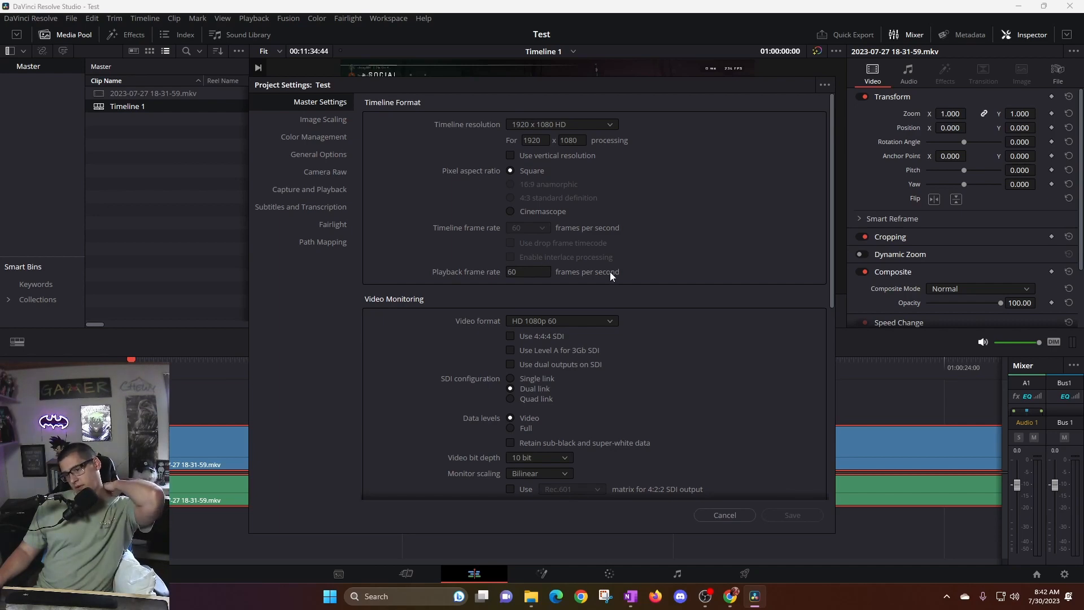
{"action": "scroll", "coordinate": [598, 283], "scroll_direction": "down", "scroll_amount": 6}
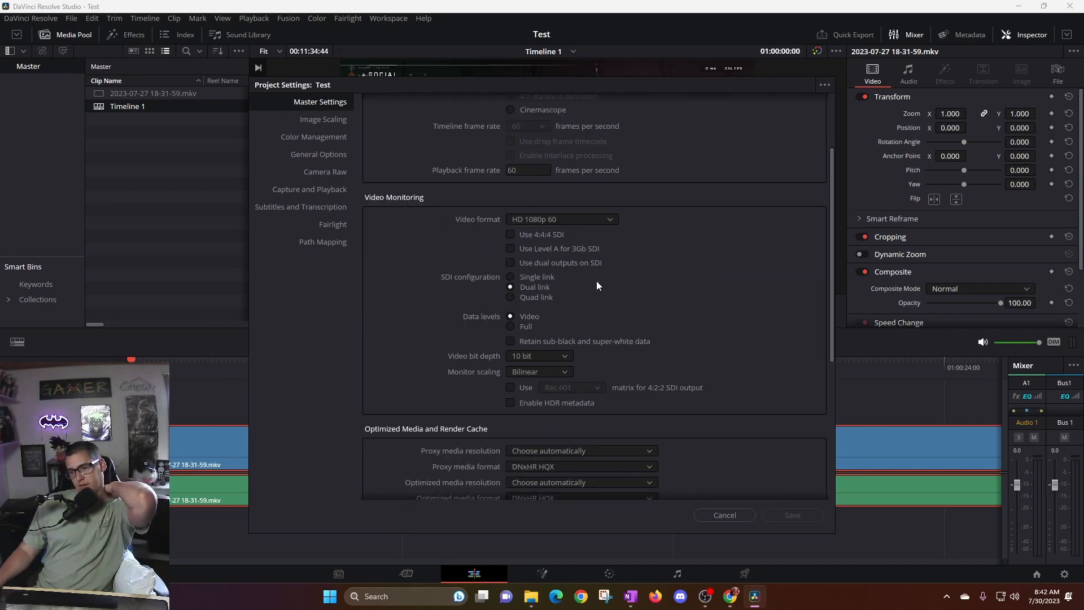
{"action": "scroll", "coordinate": [597, 284], "scroll_direction": "down", "scroll_amount": 2}
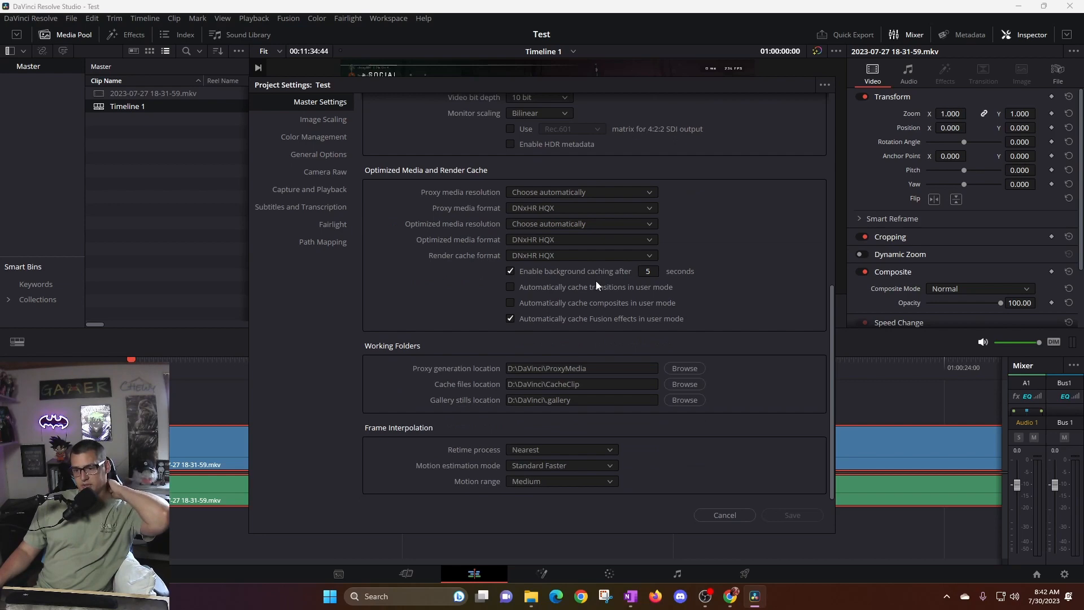
{"action": "scroll", "coordinate": [596, 285], "scroll_direction": "up", "scroll_amount": 5}
{"action": "scroll", "coordinate": [595, 285], "scroll_direction": "up", "scroll_amount": 4}
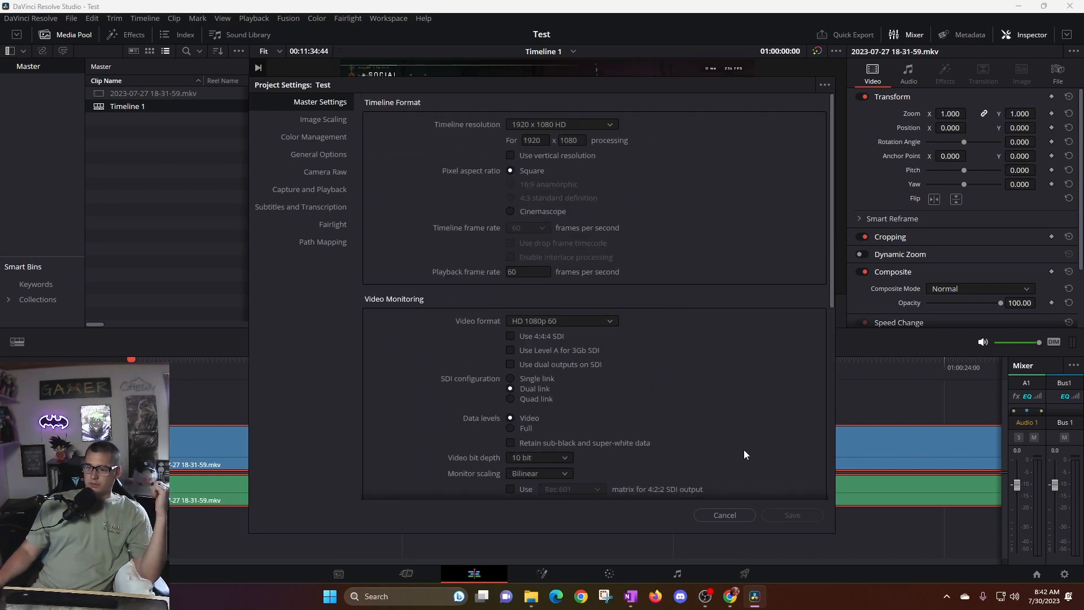
{"action": "left_click", "coordinate": [724, 515]}
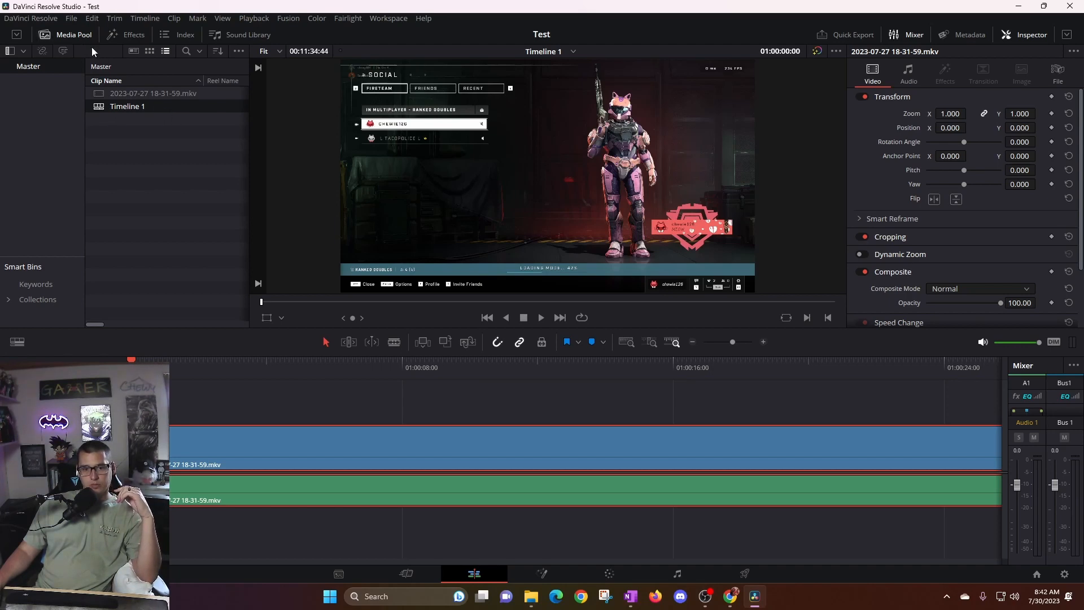
{"action": "right_click", "coordinate": [125, 161]}
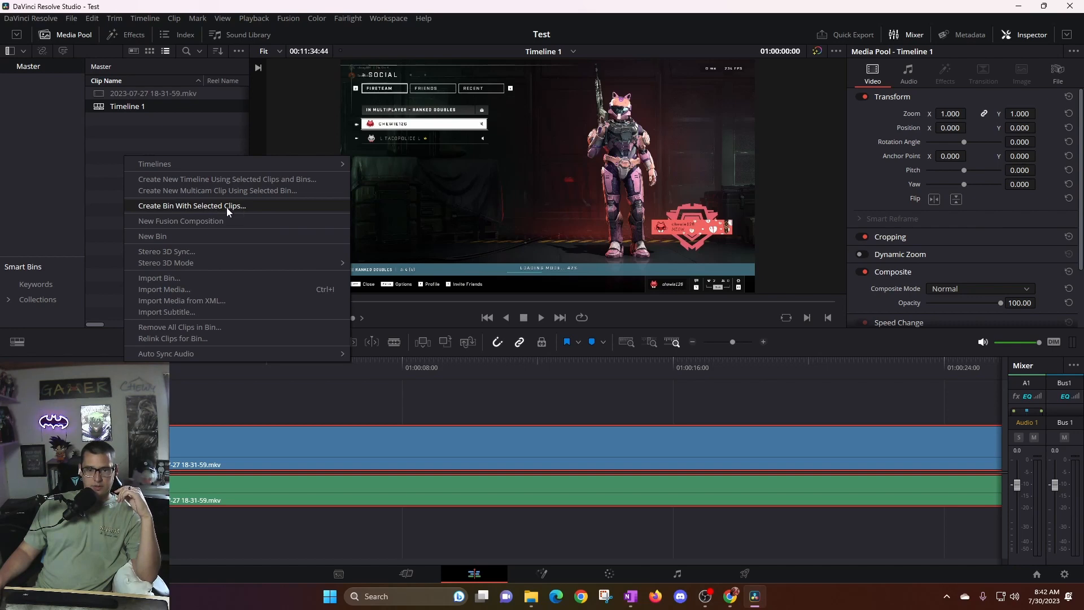
{"action": "left_click", "coordinate": [144, 125]}
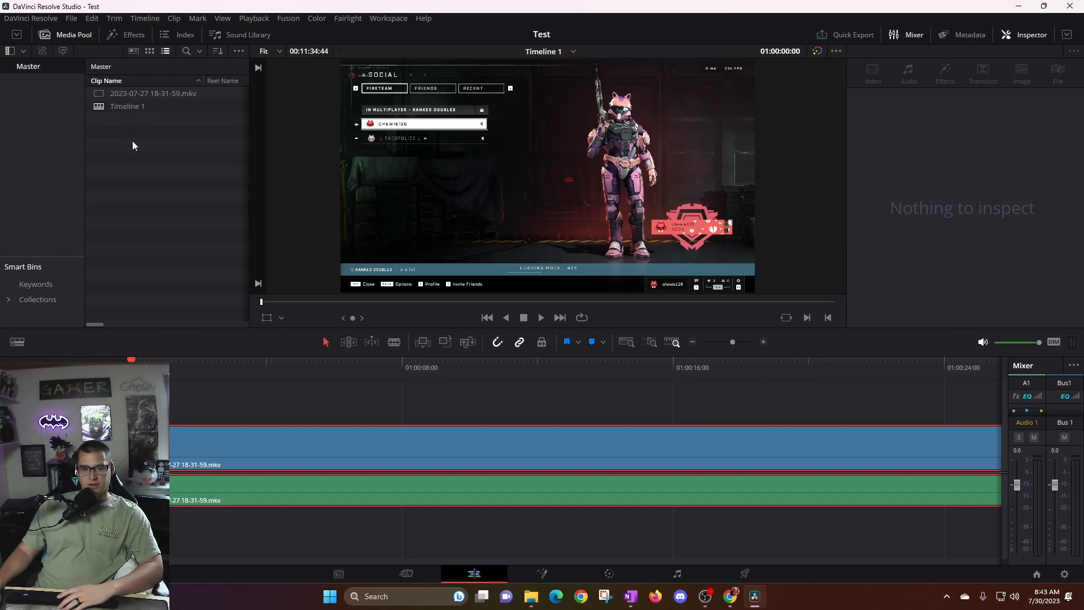
{"action": "left_click_drag", "start_coordinate": [0, 186], "coordinate": [144, 196]}
{"action": "left_click", "coordinate": [171, 108]}
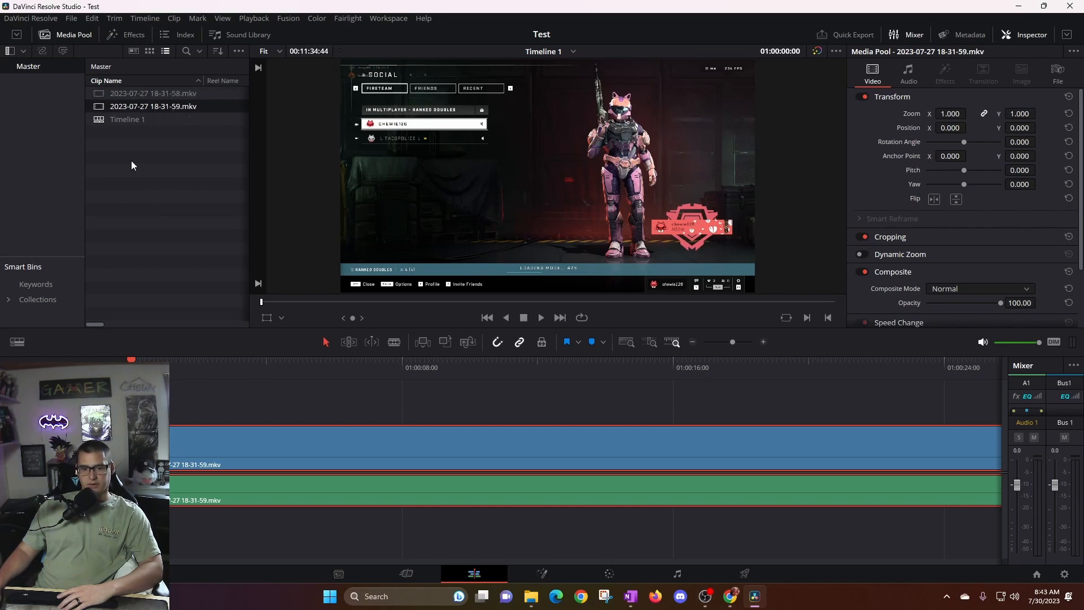
{"action": "left_click_drag", "start_coordinate": [162, 110], "coordinate": [188, 391]}
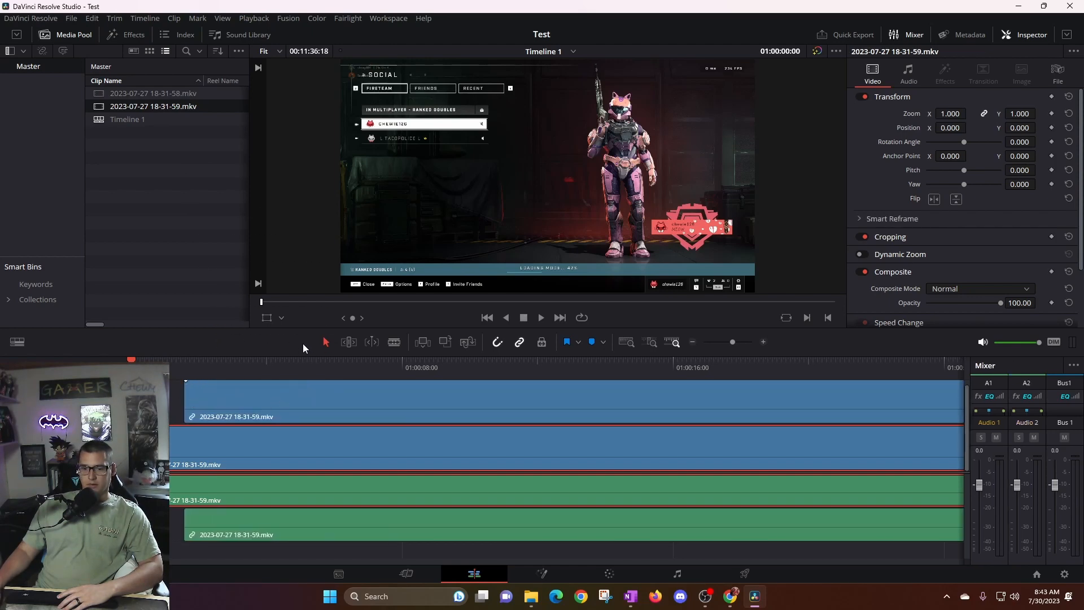
{"action": "left_click_drag", "start_coordinate": [302, 329], "coordinate": [303, 280]}
{"action": "left_click", "coordinate": [281, 346]}
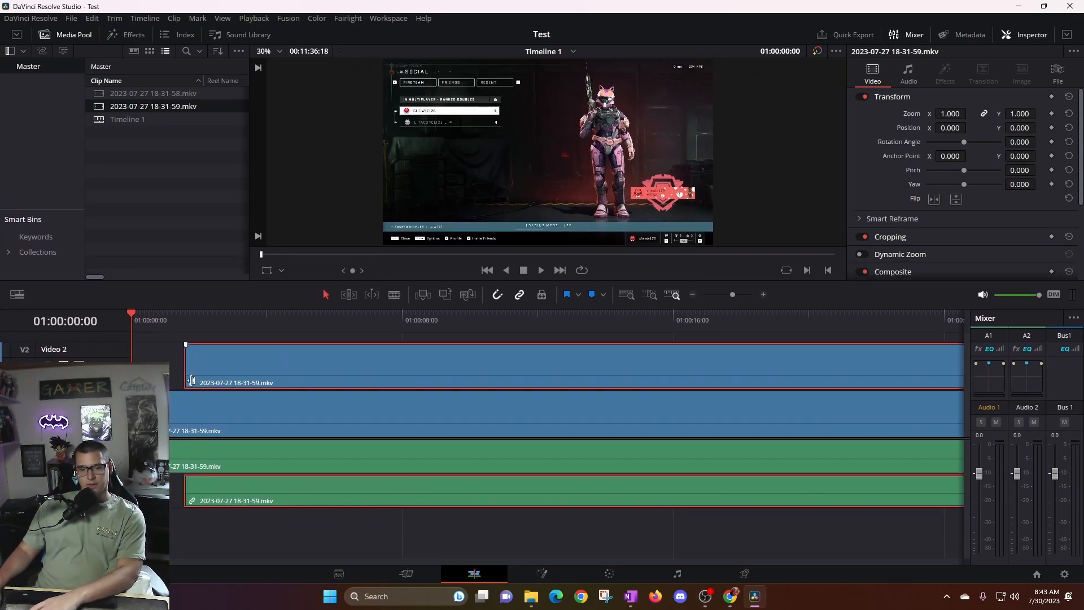
{"action": "scroll", "coordinate": [179, 451], "scroll_direction": "up", "scroll_amount": 2}
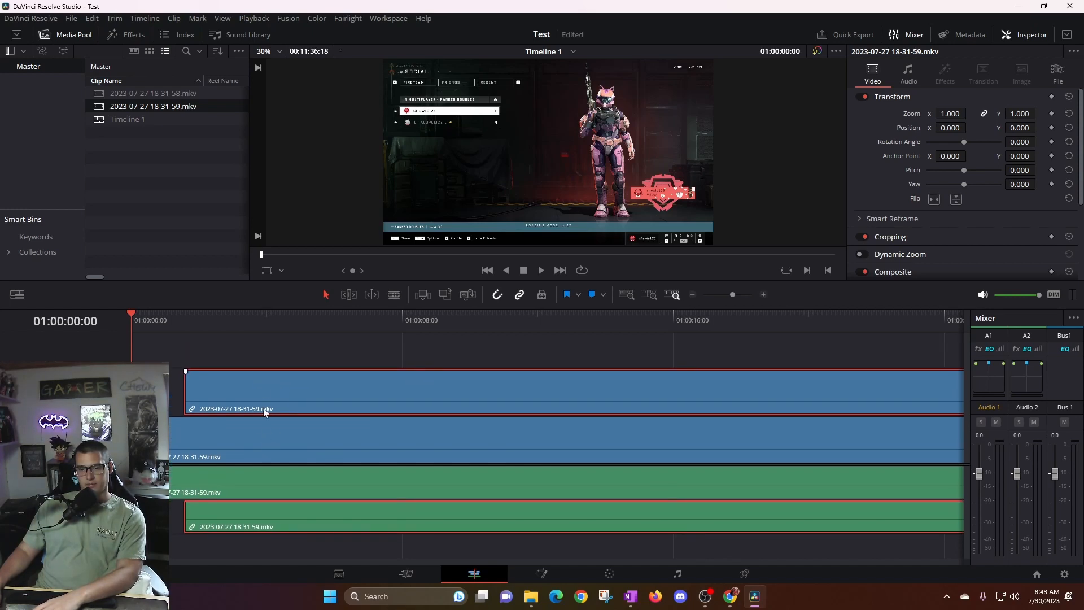
{"action": "left_click_drag", "start_coordinate": [138, 324], "coordinate": [215, 322]}
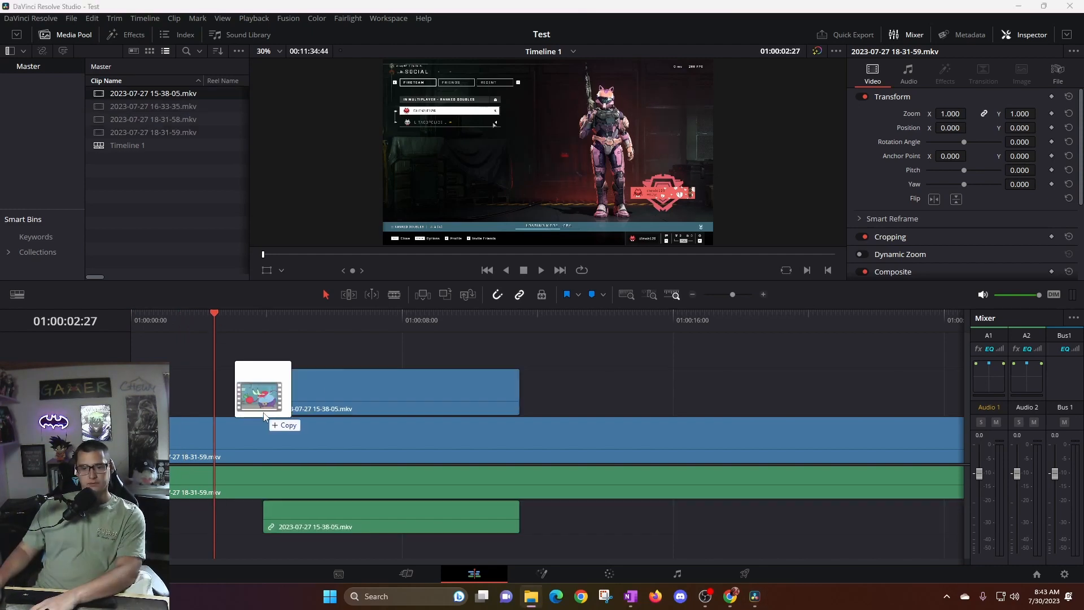
{"action": "mouse_move", "coordinate": [264, 412]}
{"action": "left_mouse_down"}
{"action": "mouse_move", "coordinate": [228, 412]}
{"action": "mouse_move", "coordinate": [258, 413]}
{"action": "left_mouse_up"}
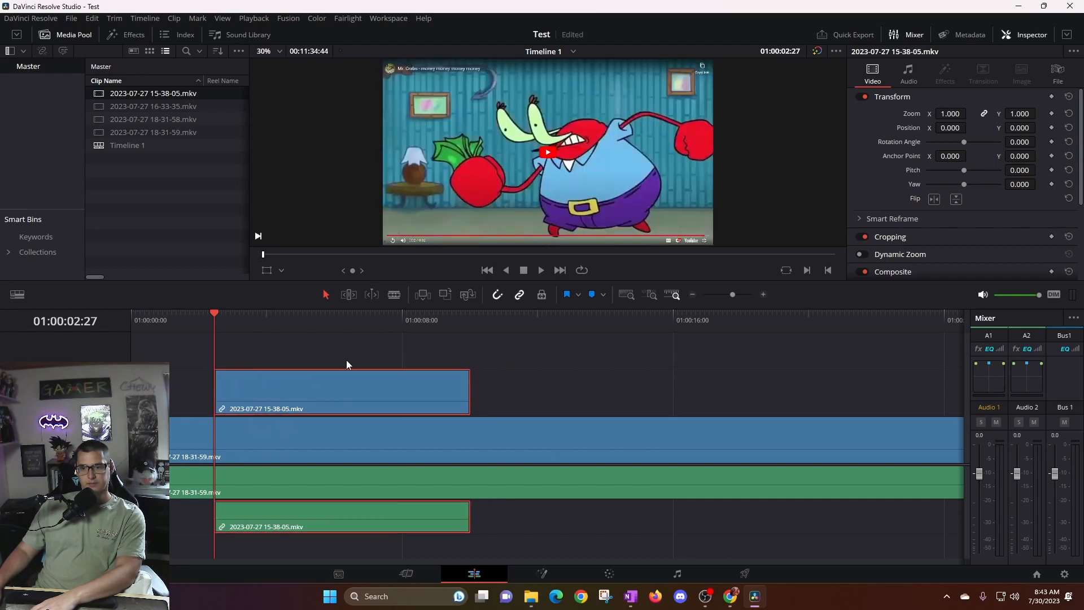
{"action": "mouse_move", "coordinate": [216, 321]}
{"action": "left_mouse_down"}
{"action": "mouse_move", "coordinate": [170, 326]}
{"action": "mouse_move", "coordinate": [234, 331]}
{"action": "left_mouse_up"}
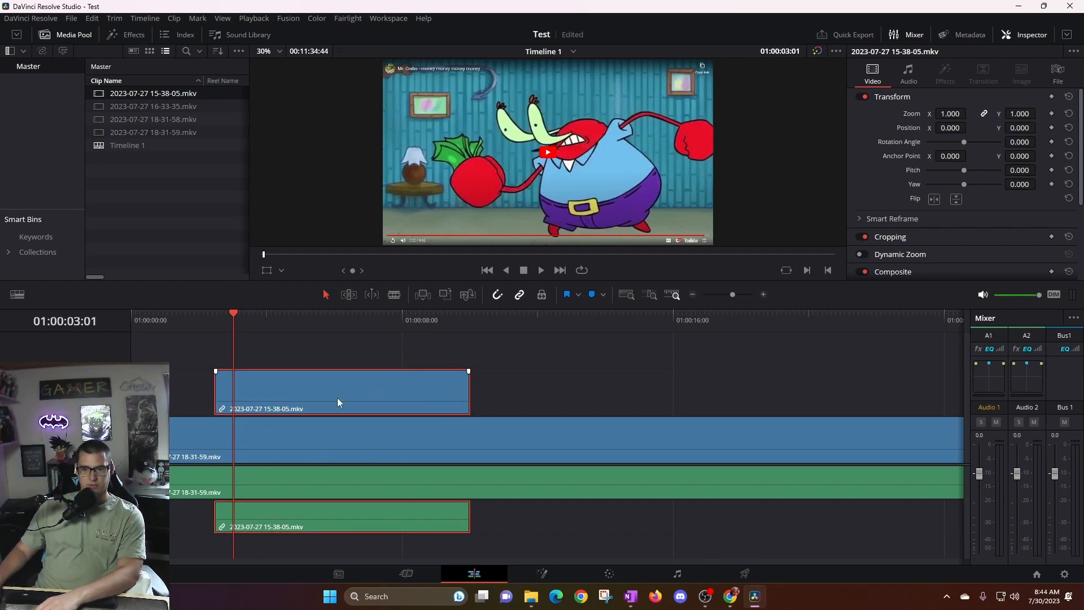
{"action": "left_click_drag", "start_coordinate": [229, 320], "coordinate": [129, 320]}
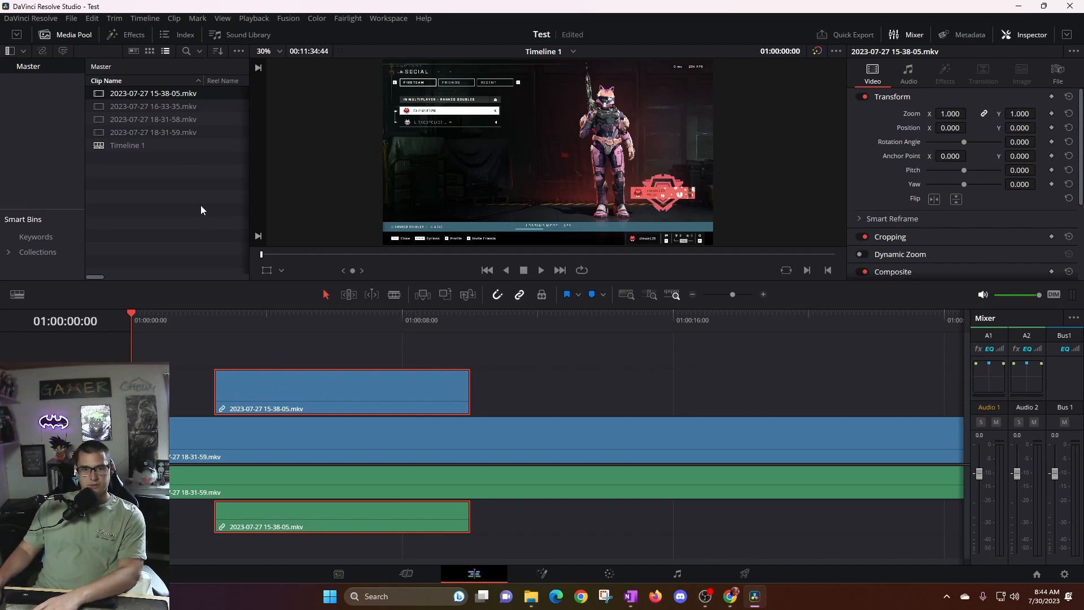
{"action": "left_click", "coordinate": [177, 107]}
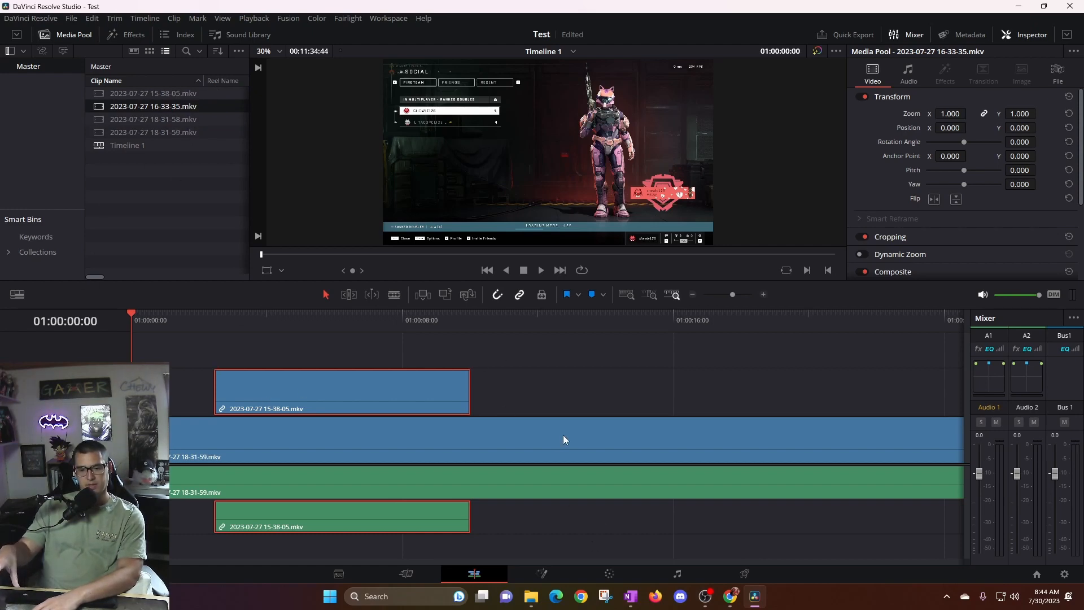
{"action": "left_click", "coordinate": [175, 94]}
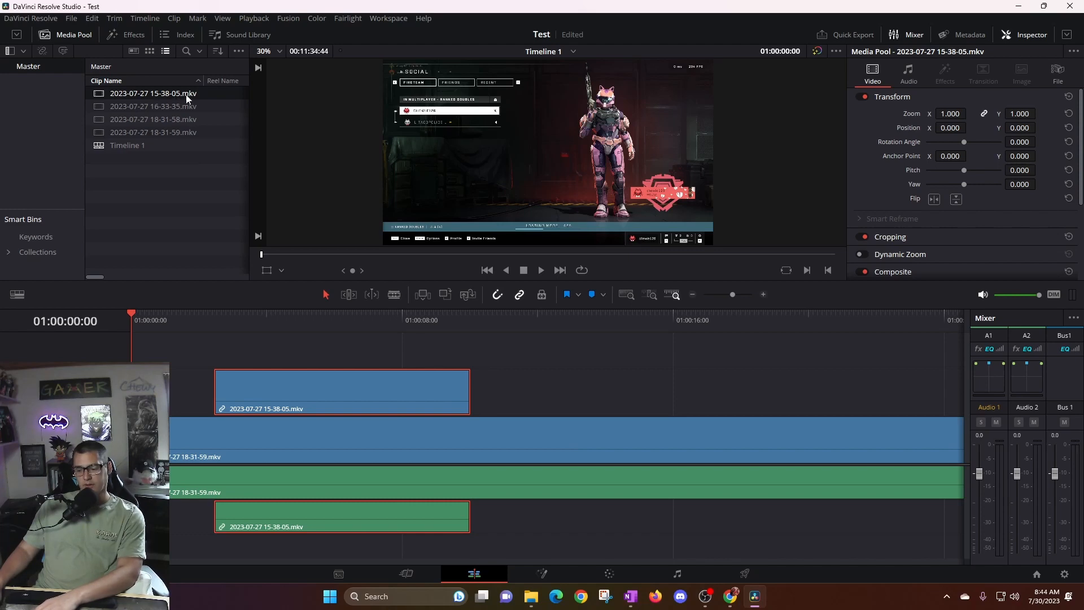
{"action": "key", "text": "Delete"}
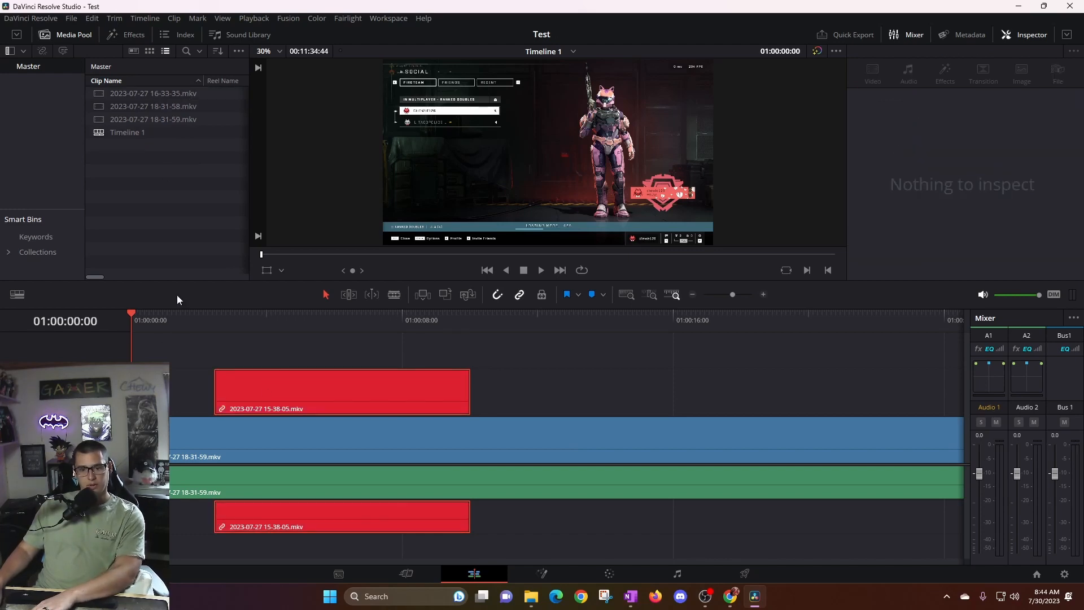
{"action": "left_click_drag", "start_coordinate": [144, 322], "coordinate": [275, 356]}
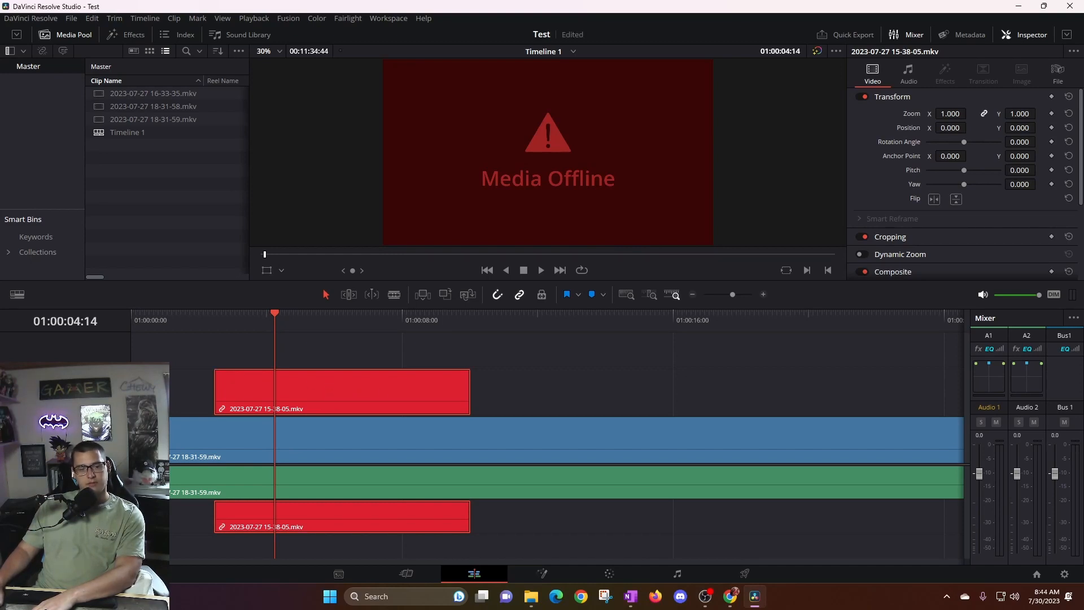
{"action": "left_click_drag", "start_coordinate": [3, 271], "coordinate": [161, 238]}
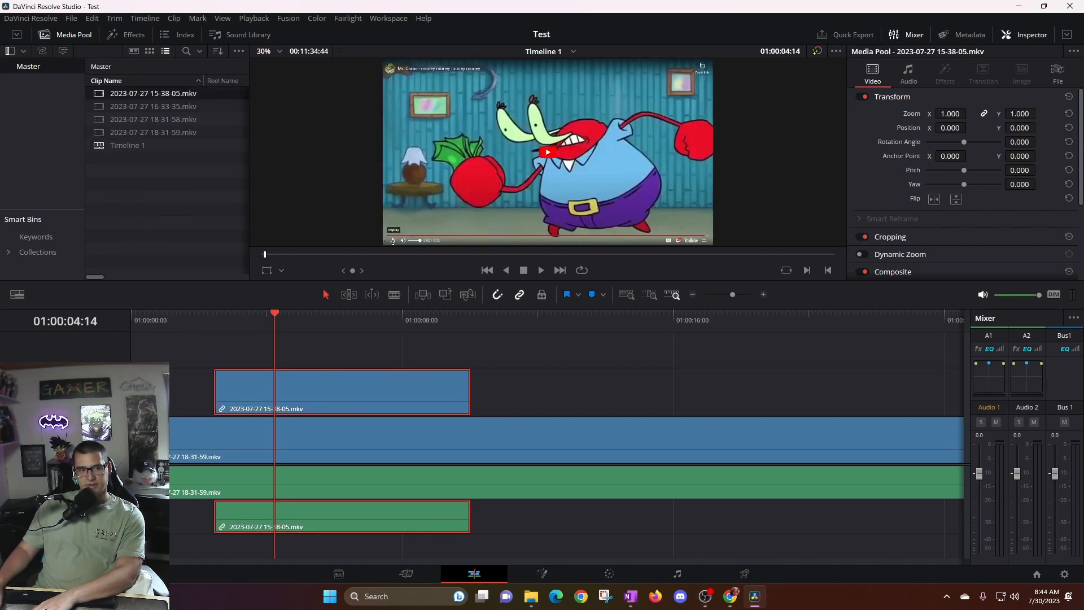
{"action": "left_click_drag", "start_coordinate": [0, 113], "coordinate": [618, 53]}
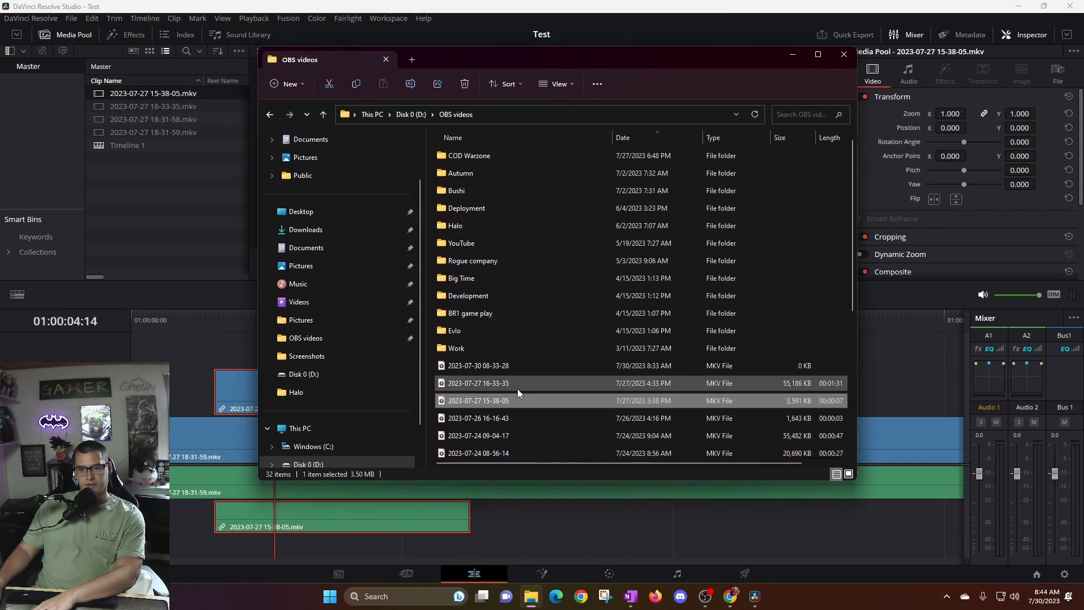
{"action": "left_click_drag", "start_coordinate": [543, 62], "coordinate": [618, 53]}
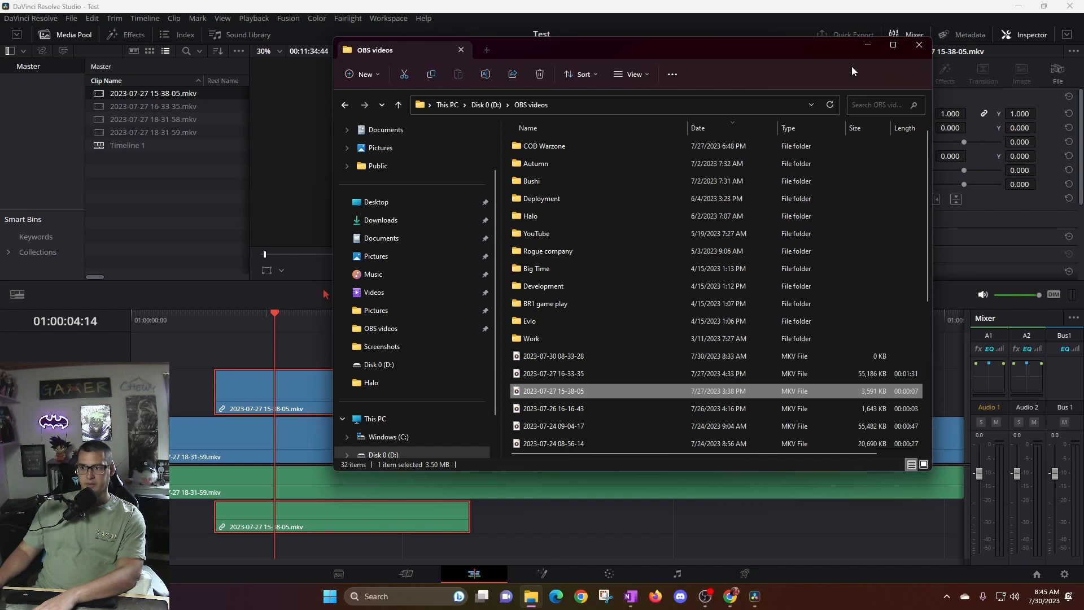
{"action": "left_click", "coordinate": [868, 45]}
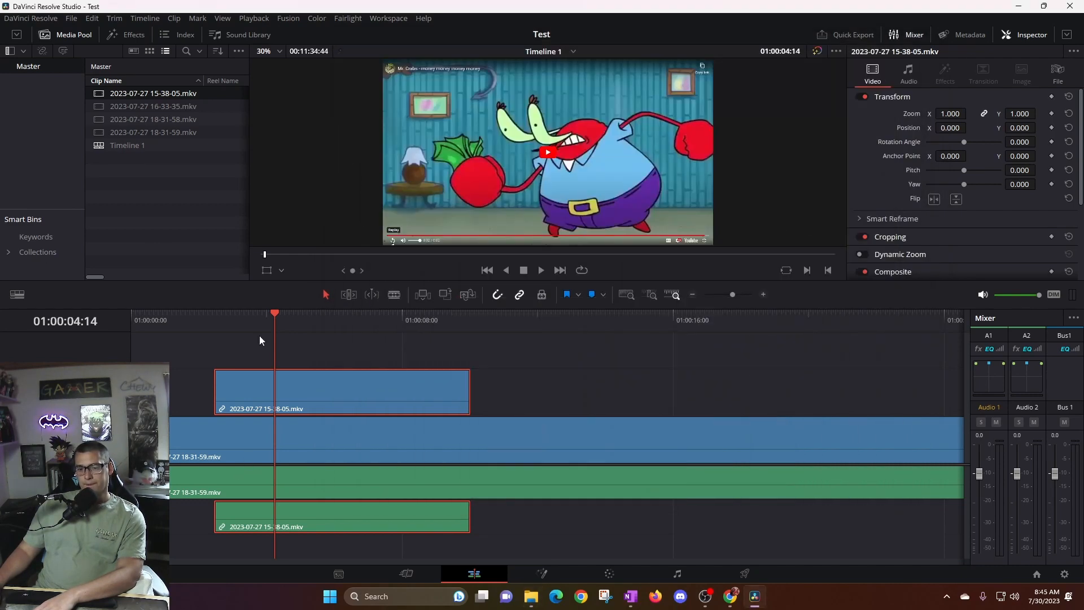
{"action": "left_click_drag", "start_coordinate": [275, 314], "coordinate": [140, 333]}
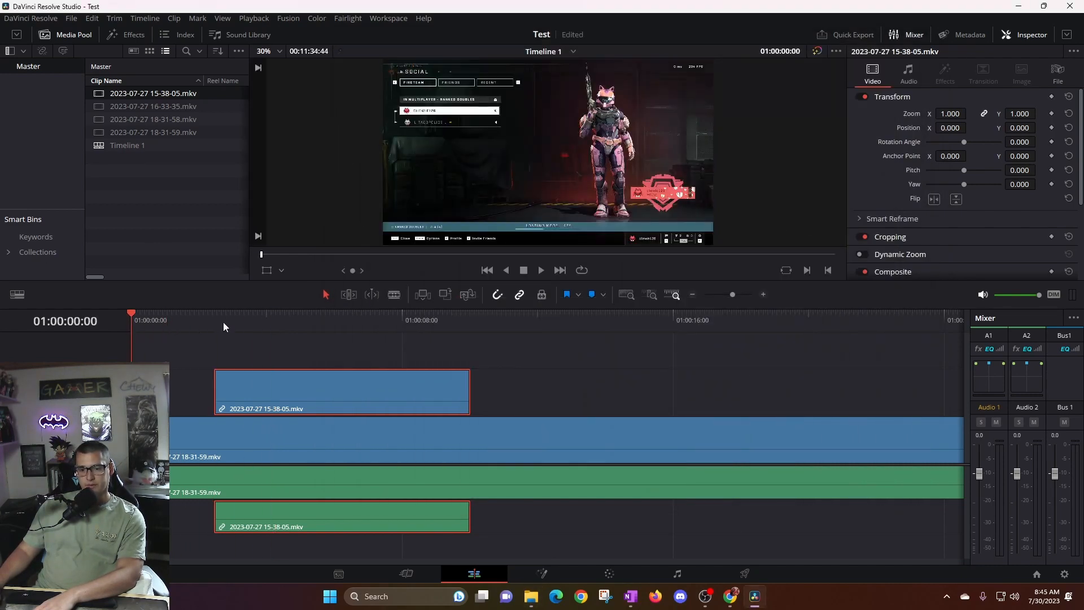
{"action": "left_click_drag", "start_coordinate": [228, 388], "coordinate": [618, 399]}
{"action": "key", "text": "ctrl+s"}
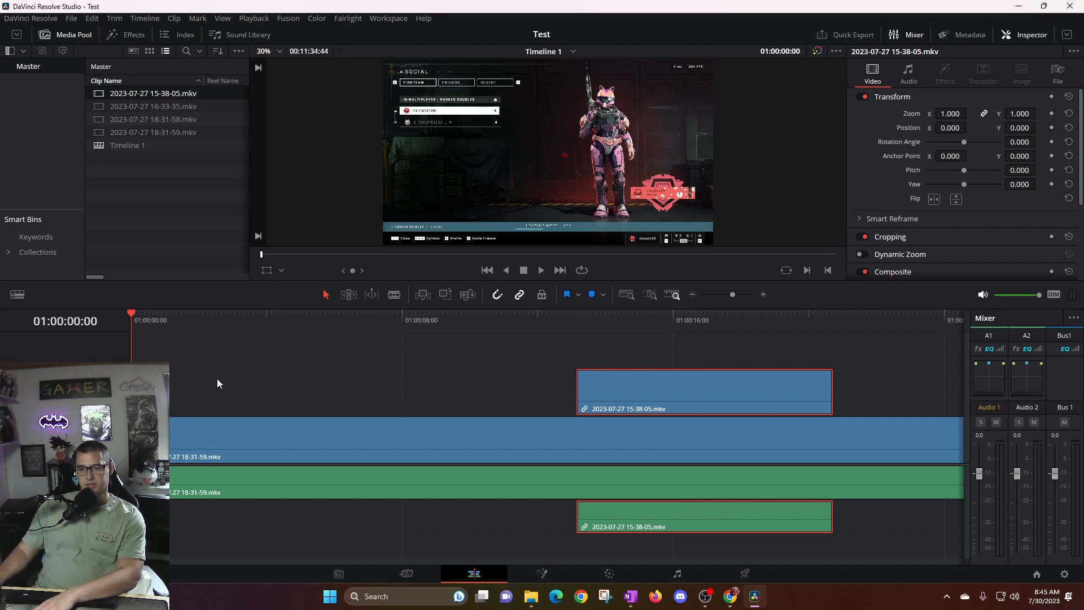
{"action": "left_click_drag", "start_coordinate": [136, 320], "coordinate": [279, 320]}
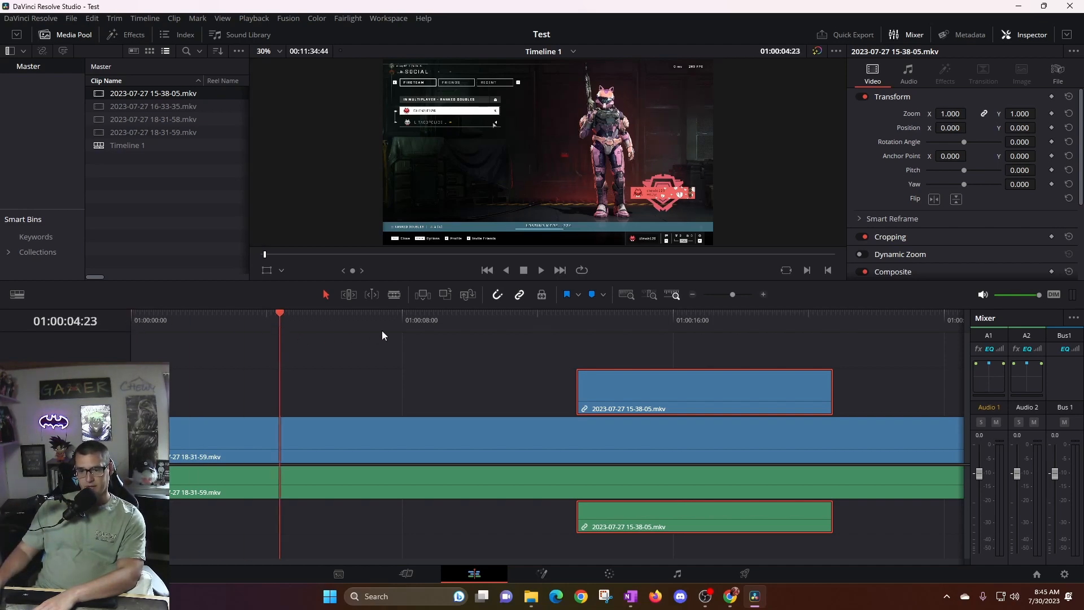
{"action": "left_click", "coordinate": [394, 295]}
{"action": "left_click", "coordinate": [280, 440]}
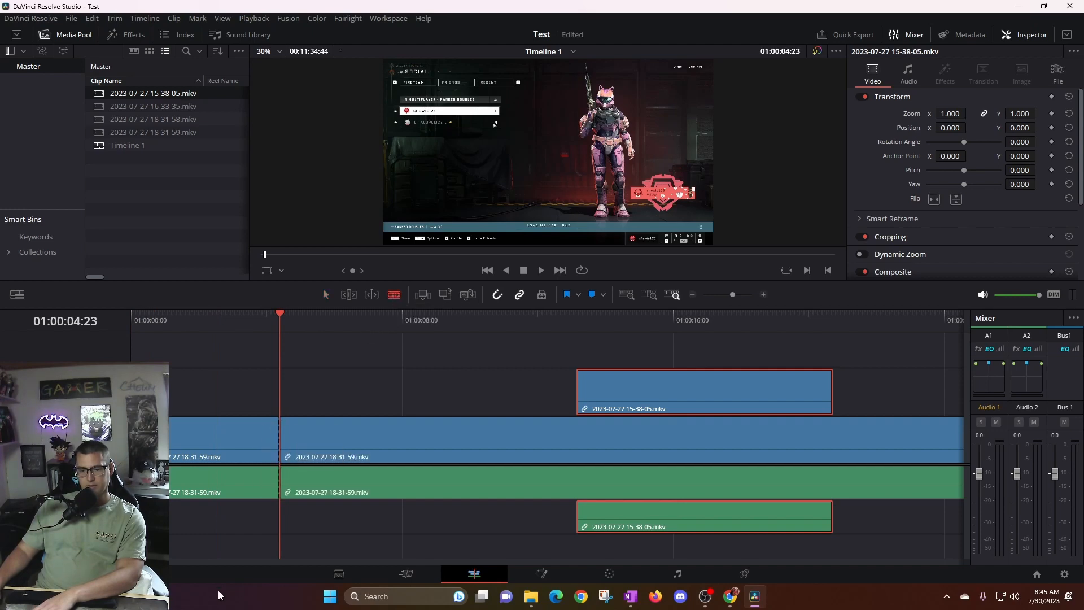
{"action": "left_click_drag", "start_coordinate": [283, 312], "coordinate": [418, 353]}
{"action": "left_click", "coordinate": [416, 449]}
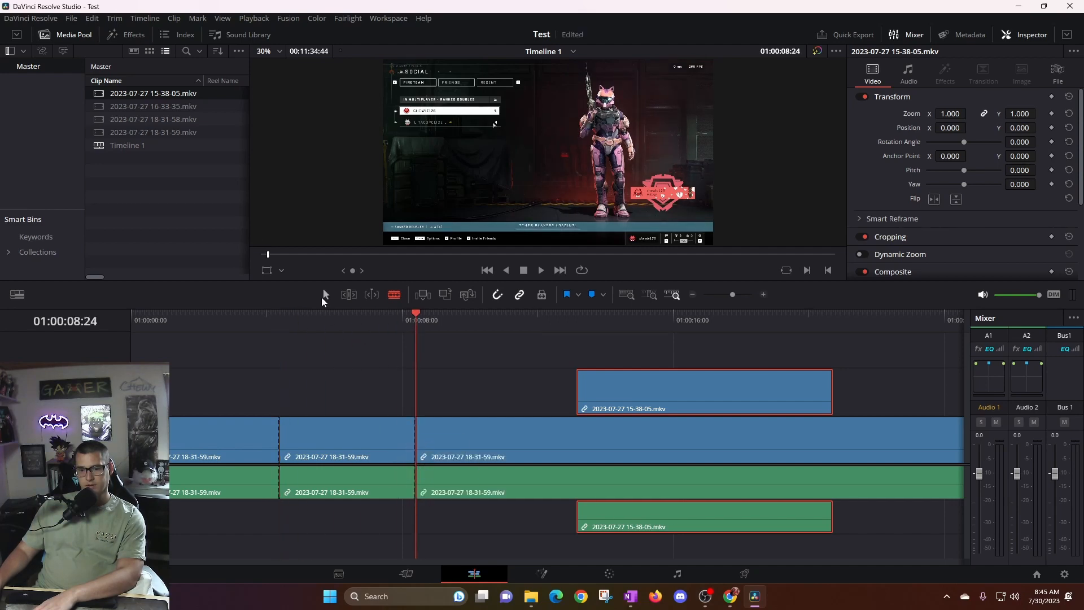
{"action": "left_click", "coordinate": [327, 435]}
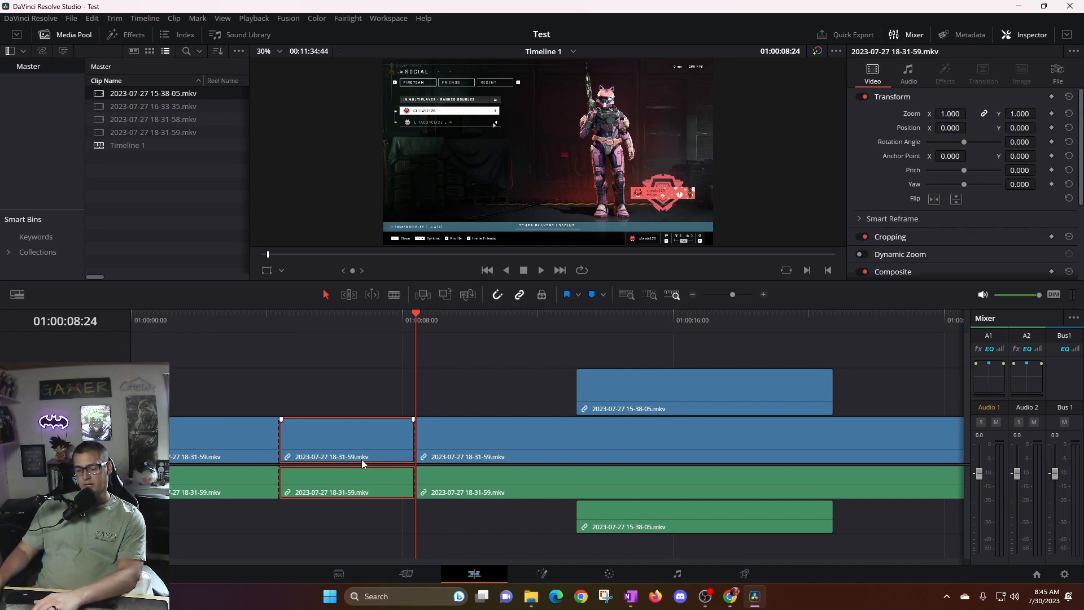
{"action": "key", "text": "Delete"}
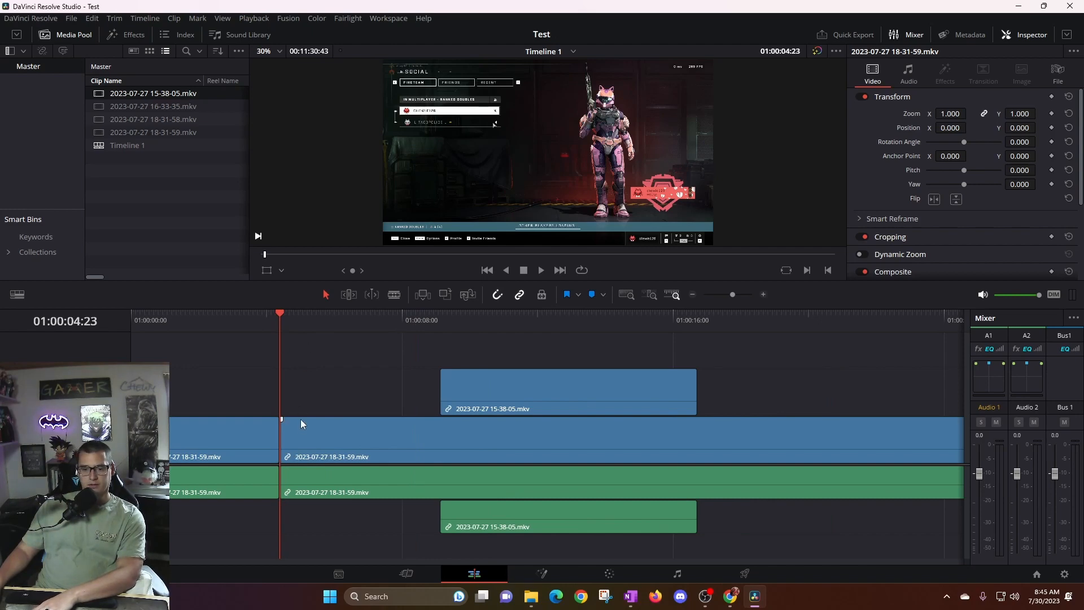
{"action": "key", "text": "ctrl+shift+v"}
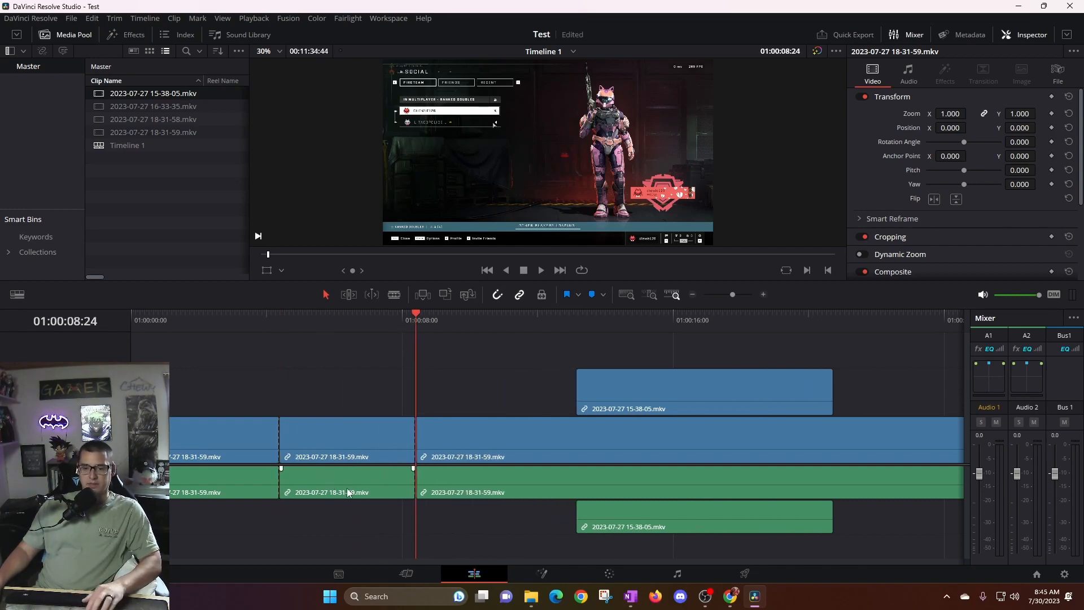
{"action": "left_click", "coordinate": [374, 407]}
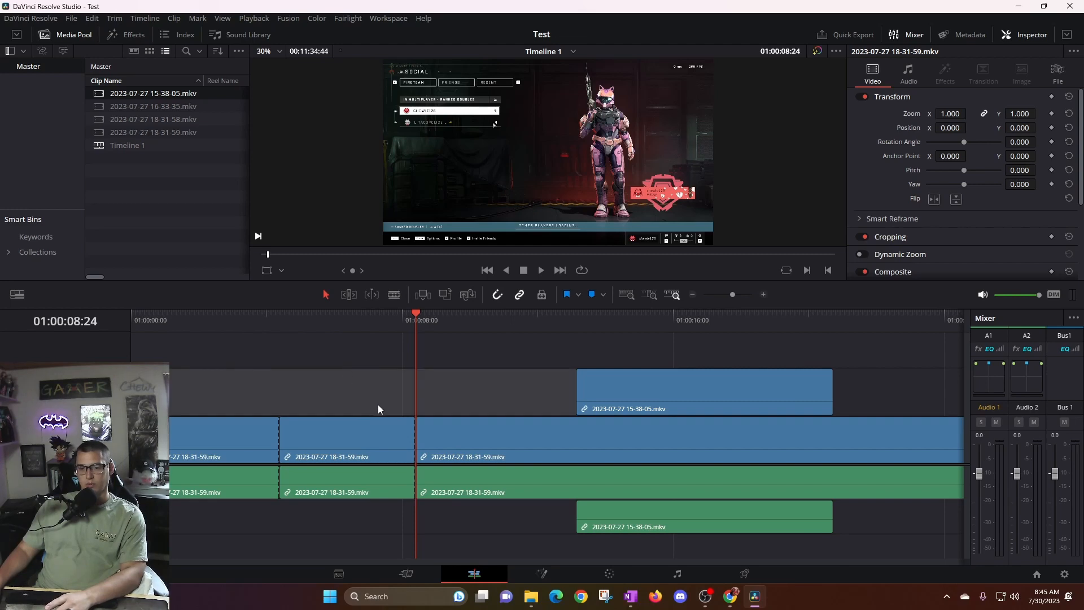
{"action": "left_click", "coordinate": [398, 432]}
{"action": "left_click", "coordinate": [227, 439]}
{"action": "left_click", "coordinate": [339, 433]}
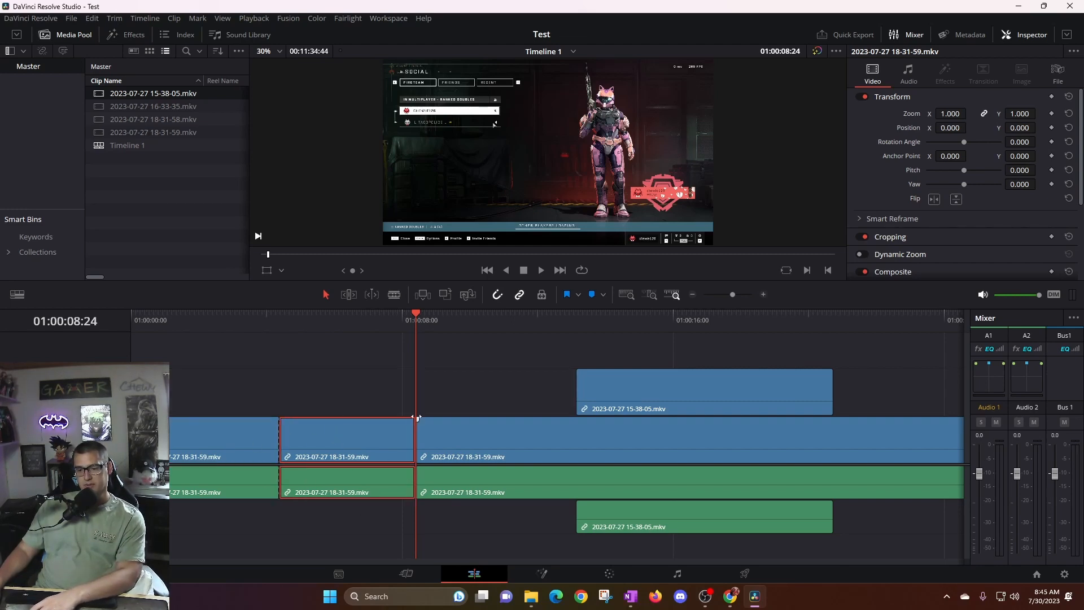
{"action": "left_click", "coordinate": [344, 540]}
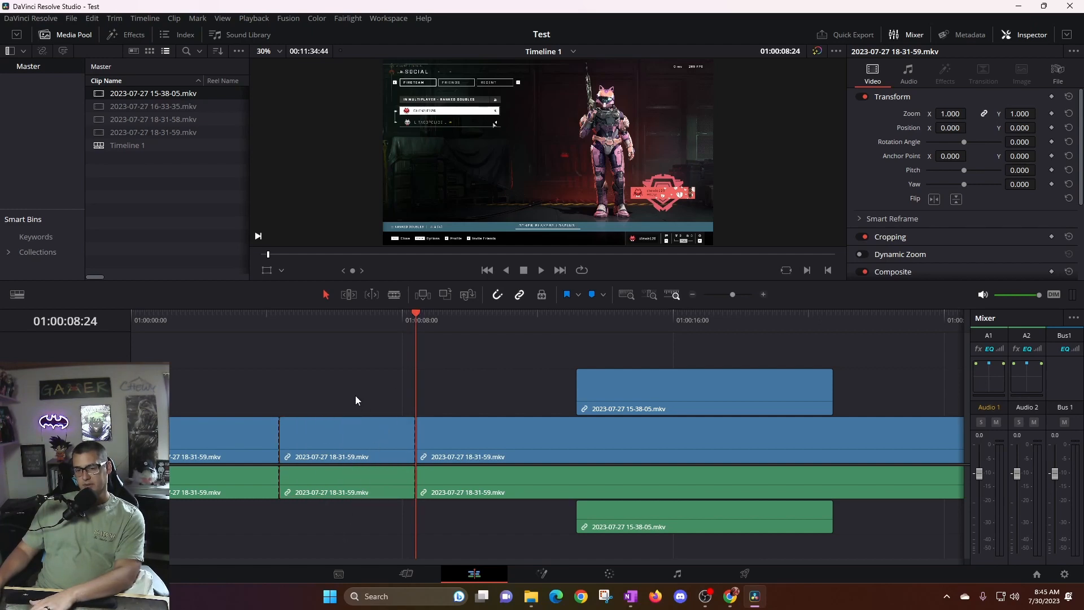
{"action": "left_click", "coordinate": [343, 431]}
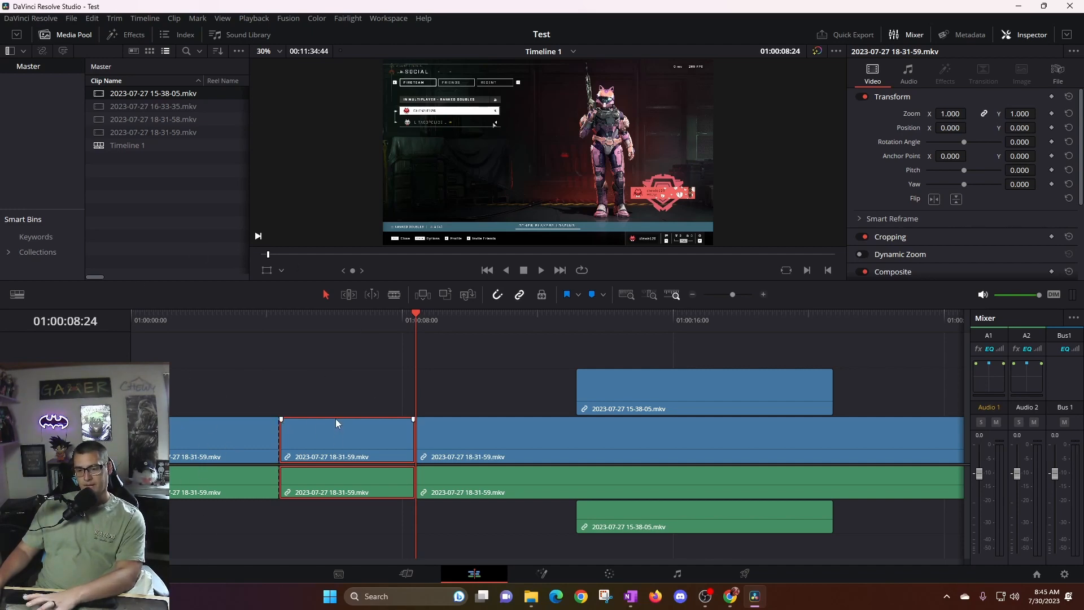
{"action": "key", "text": "BackSpace"}
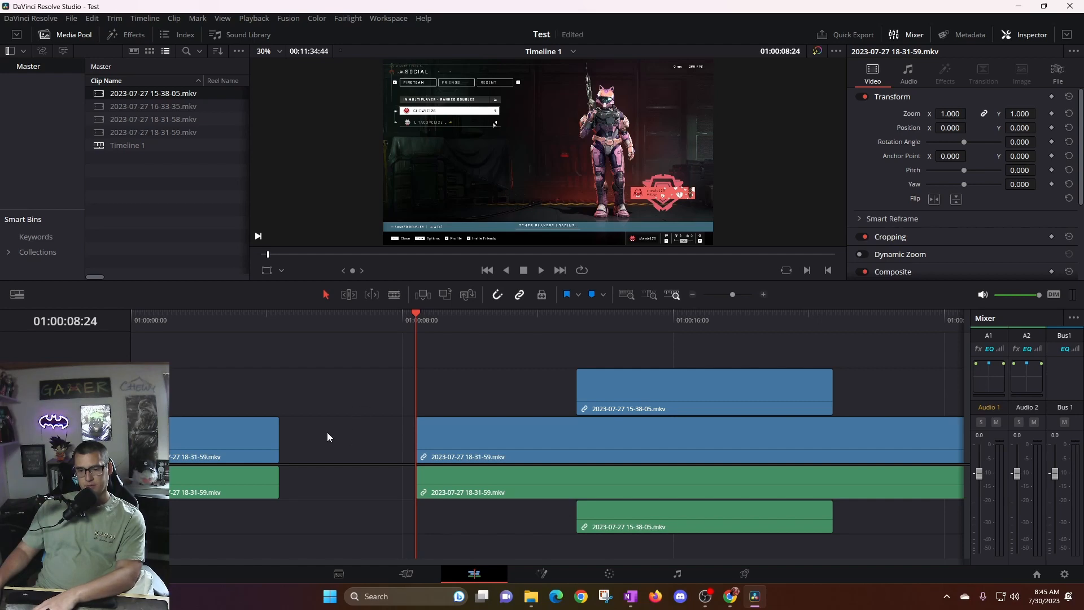
{"action": "key", "text": "ctrl+z"}
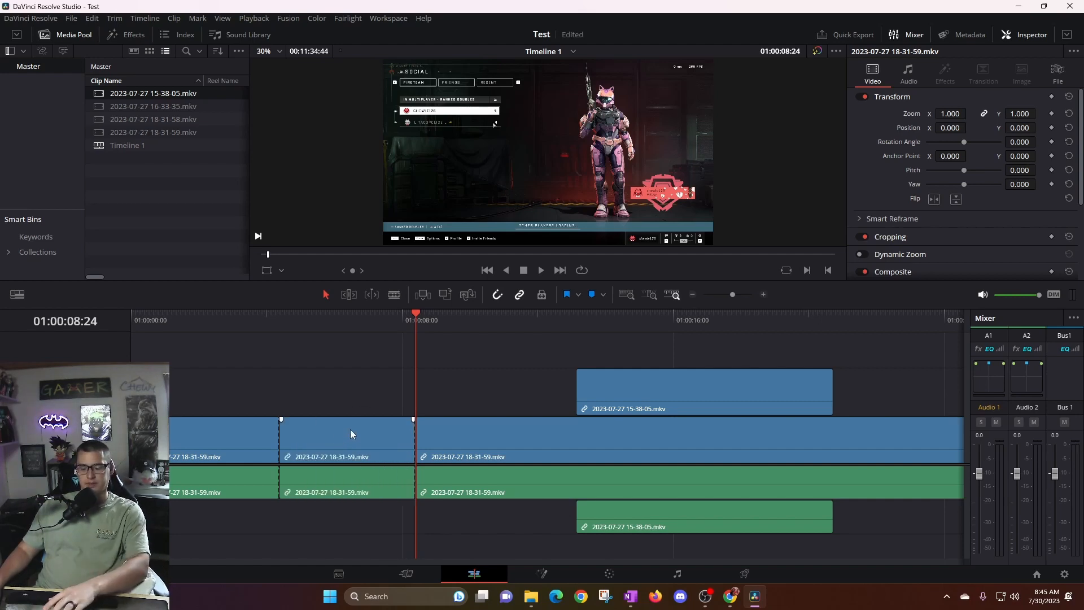
Move the overlay clip to start at about 01:00:05, try a ripple delete of the middle segment below, and undo the delete
{"action": "left_click_drag", "start_coordinate": [659, 394], "coordinate": [394, 391]}
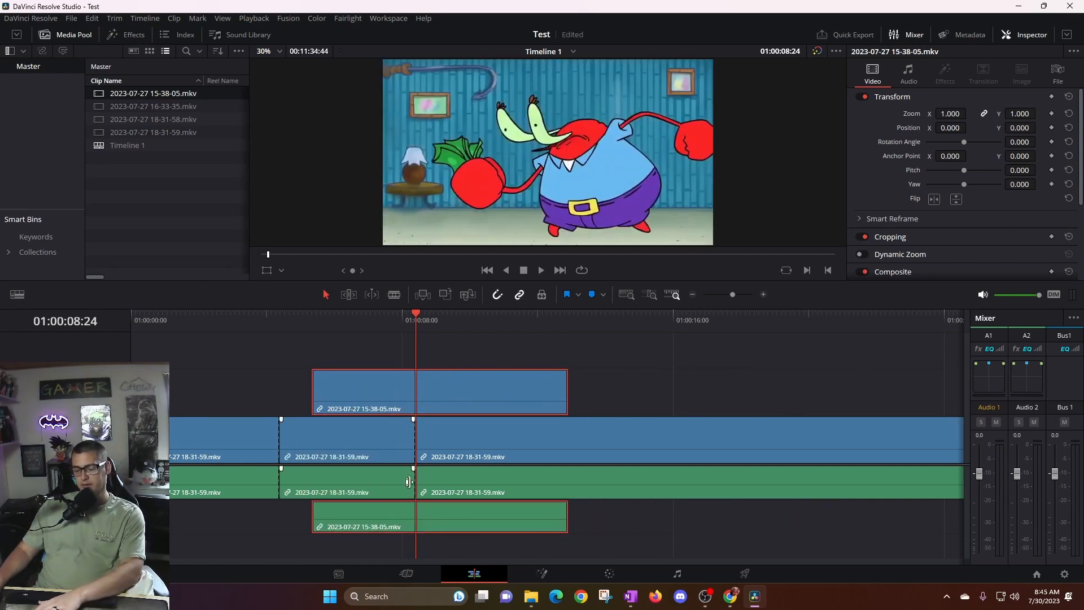
{"action": "key", "text": "ctrl+z"}
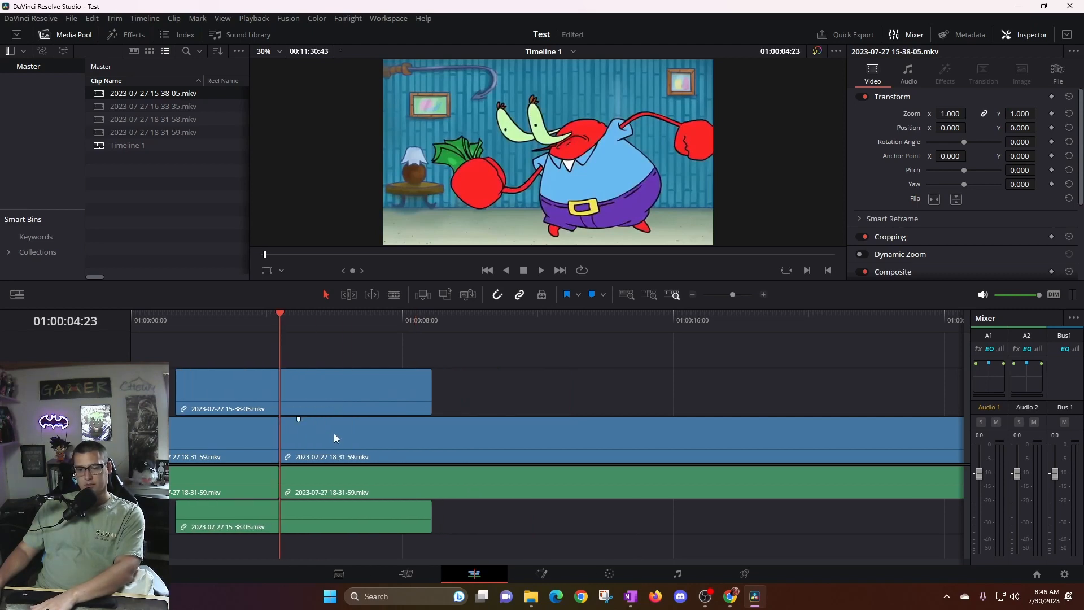
{"action": "key", "text": "ctrl+shift+z"}
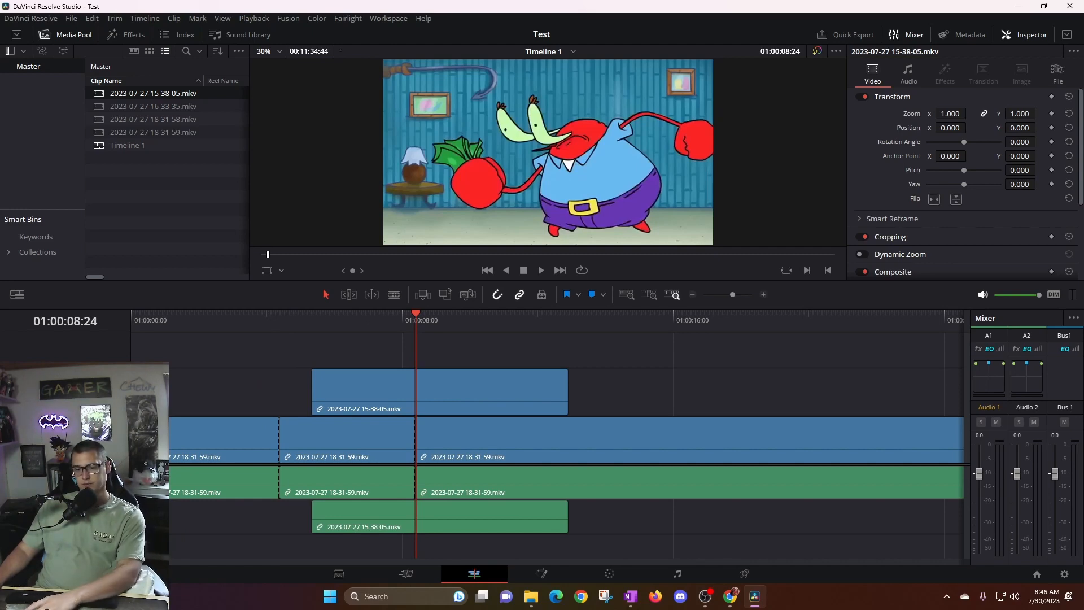
Shift the overlay clip's start to about 01:00:06, try deleting the middle segment with a gap and with ripple, and undo each deletion
{"action": "left_click_drag", "start_coordinate": [451, 405], "coordinate": [482, 388]}
{"action": "left_click", "coordinate": [356, 450]}
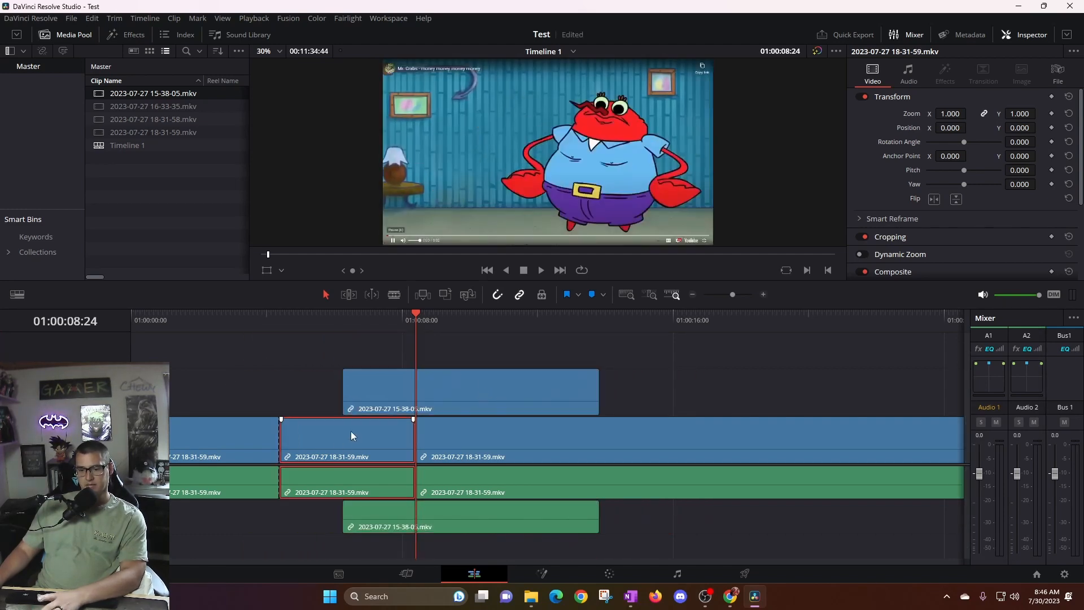
{"action": "key", "text": "BackSpace"}
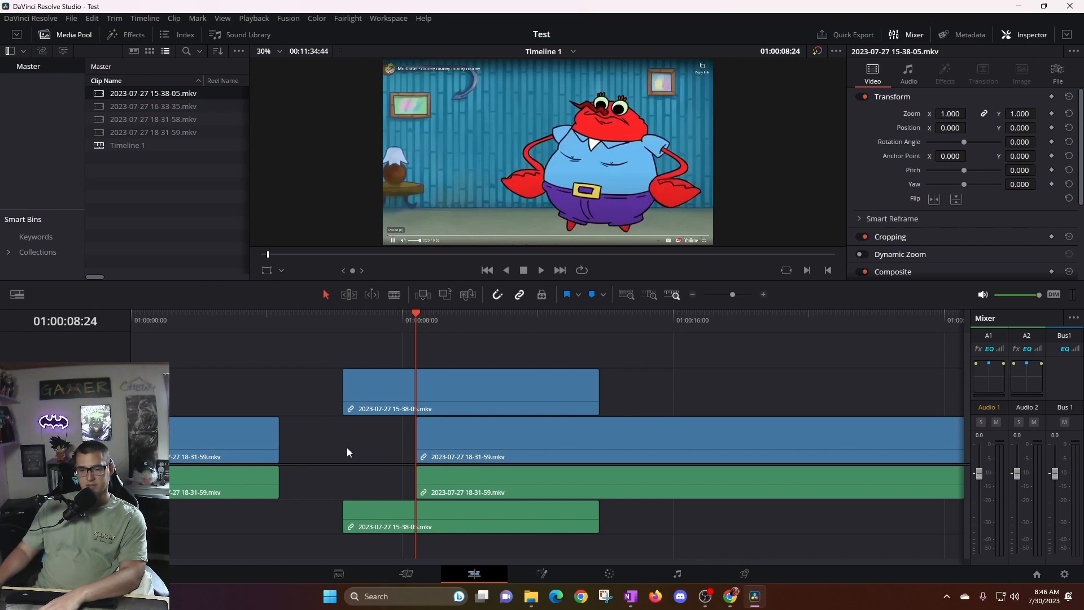
{"action": "left_click", "coordinate": [380, 453]}
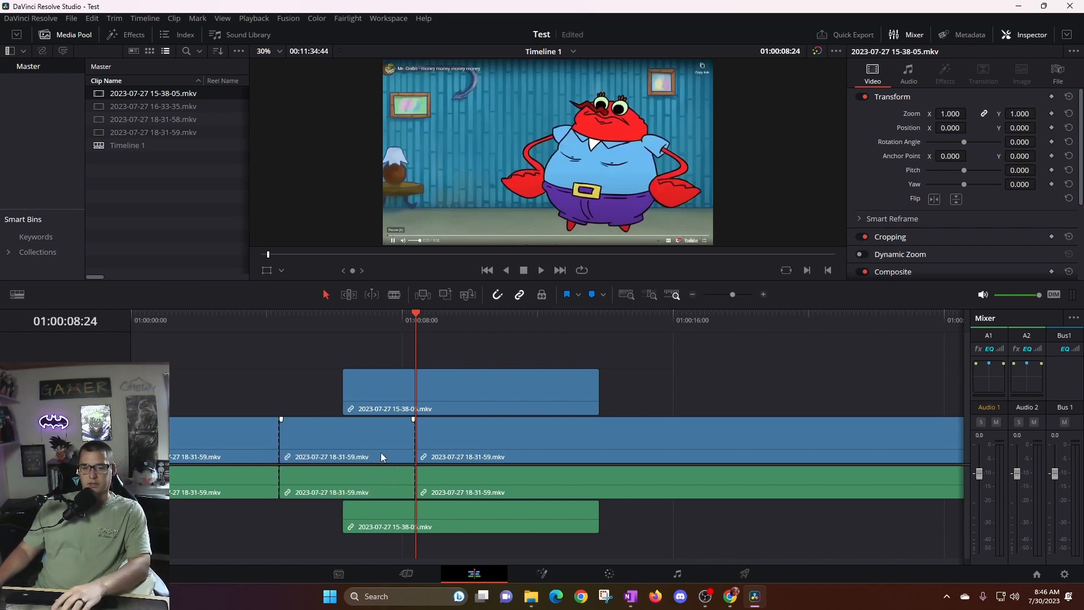
{"action": "key", "text": "BackSpace"}
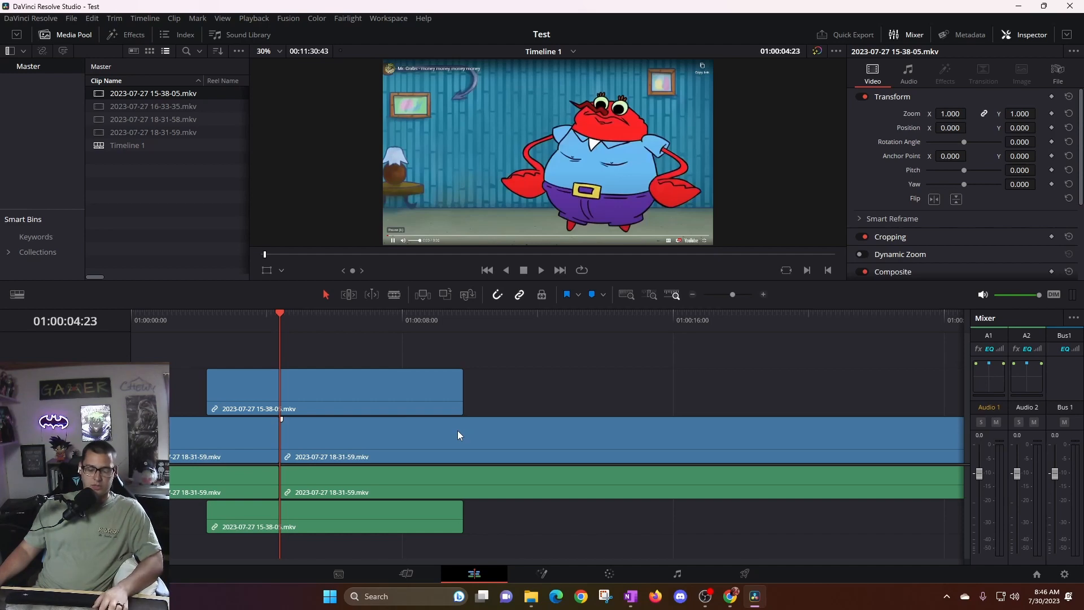
{"action": "key", "text": "ctrl+z"}
{"action": "left_click", "coordinate": [378, 446]}
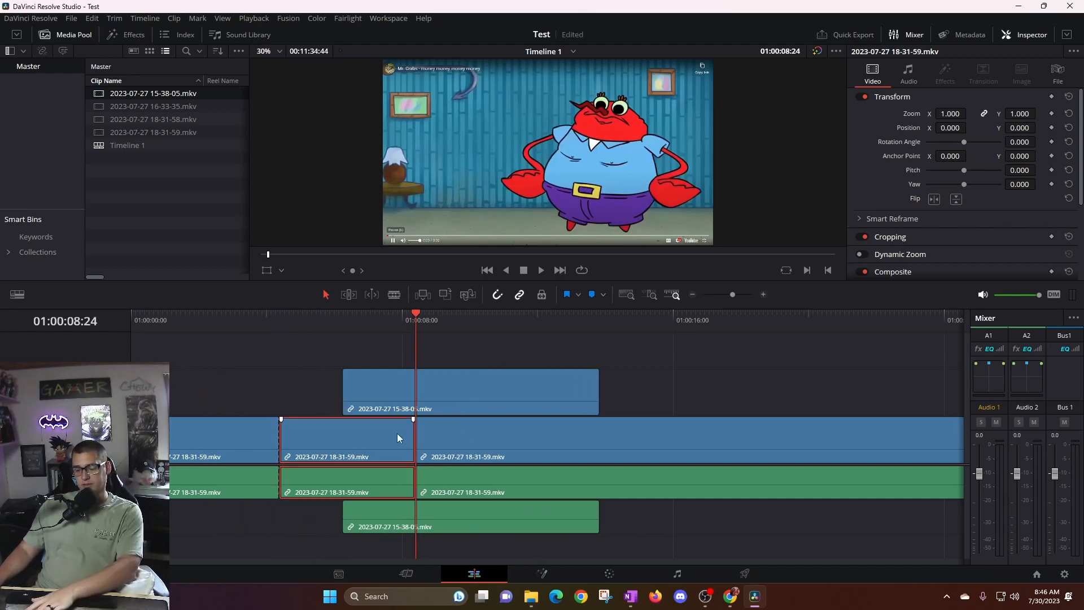
{"action": "key", "text": "BackSpace"}
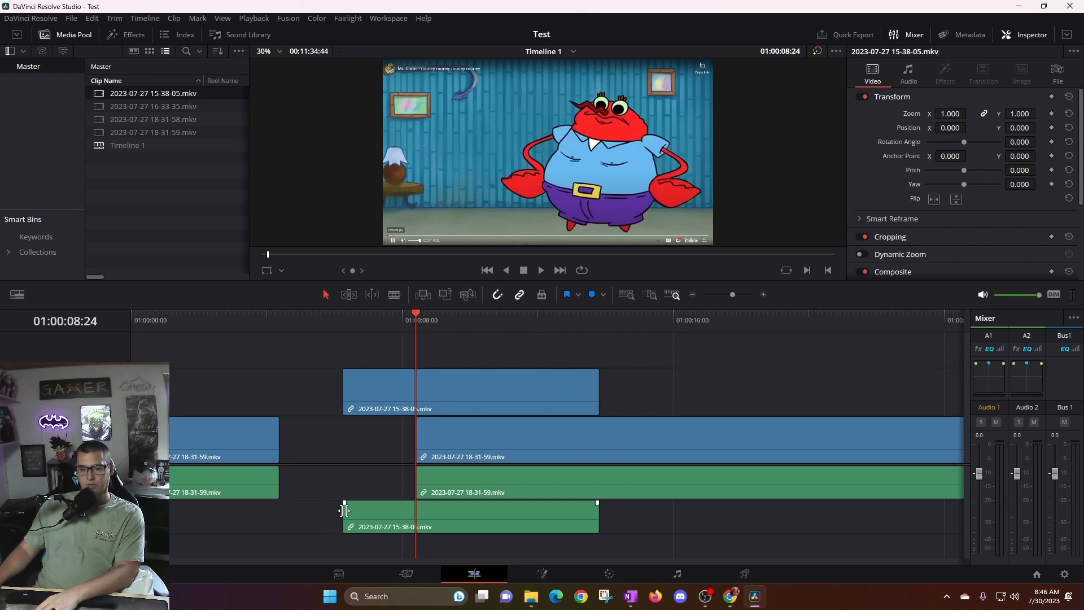
{"action": "left_click_drag", "start_coordinate": [448, 398], "coordinate": [526, 385]}
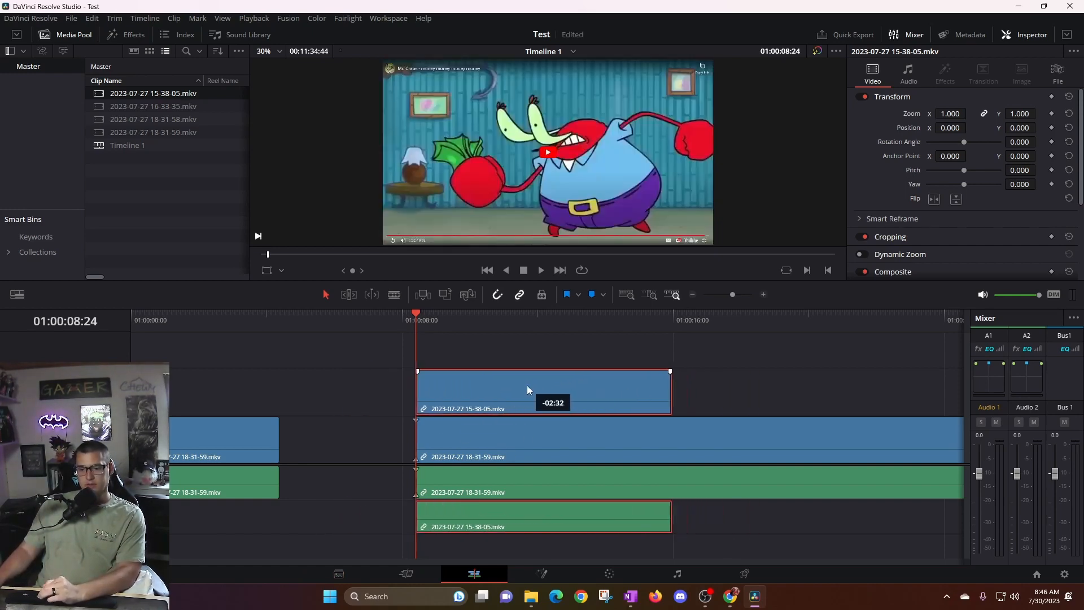
{"action": "left_click", "coordinate": [356, 441]}
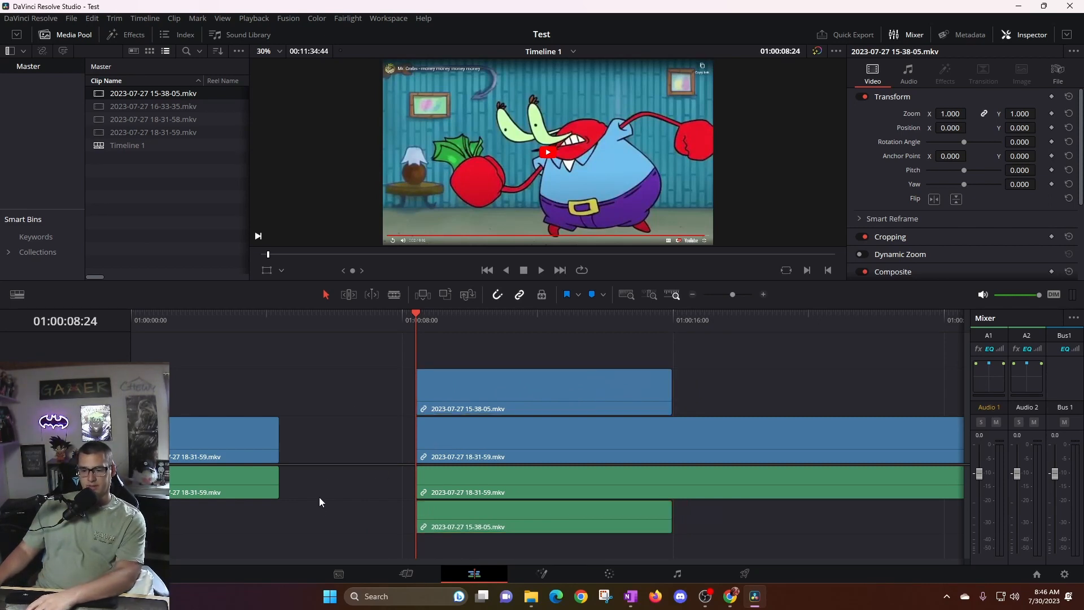
{"action": "key", "text": "Delete"}
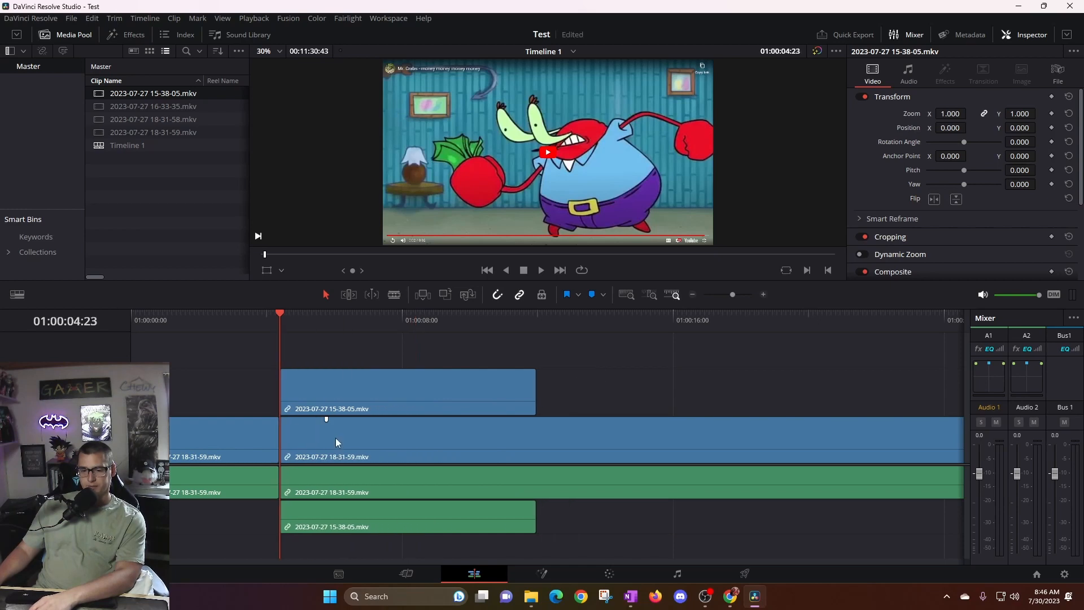
{"action": "key", "text": "ctrl+z"}
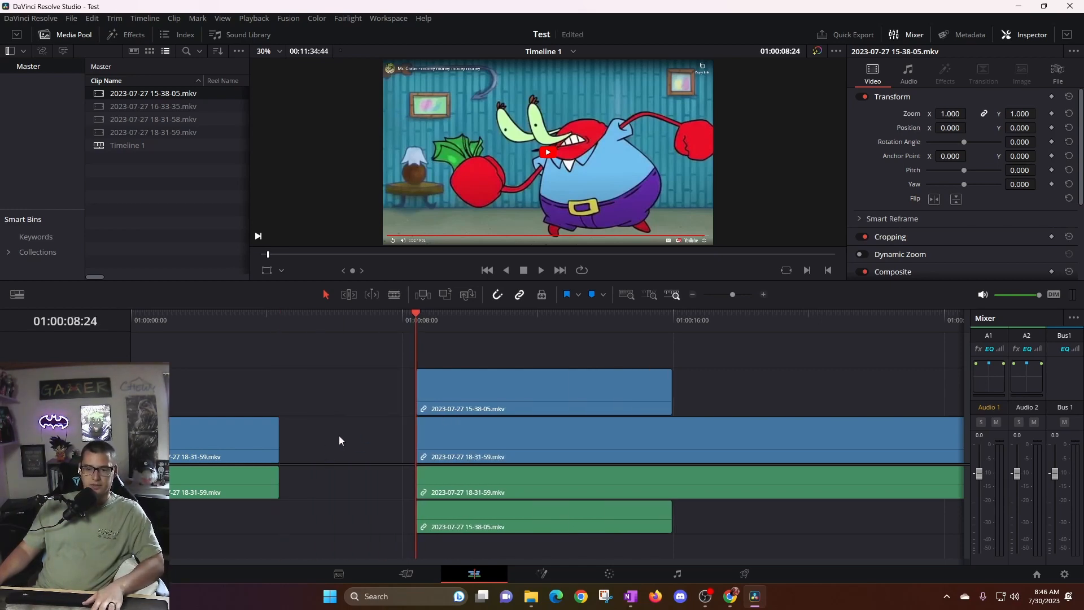
{"action": "key", "text": "Delete"}
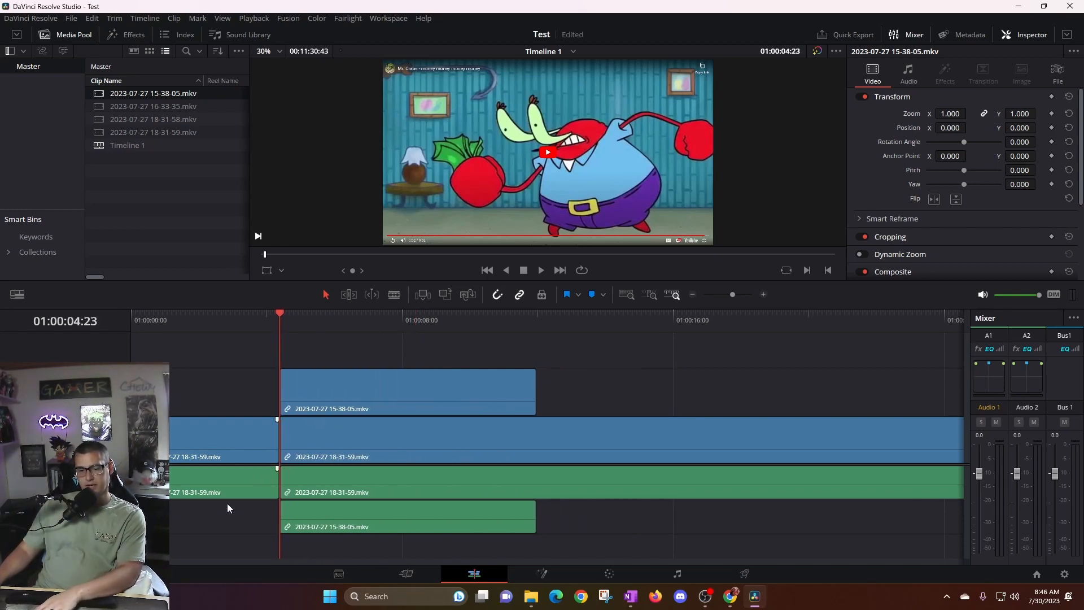
{"action": "key", "text": "ctrl+z"}
{"action": "left_click", "coordinate": [332, 446]}
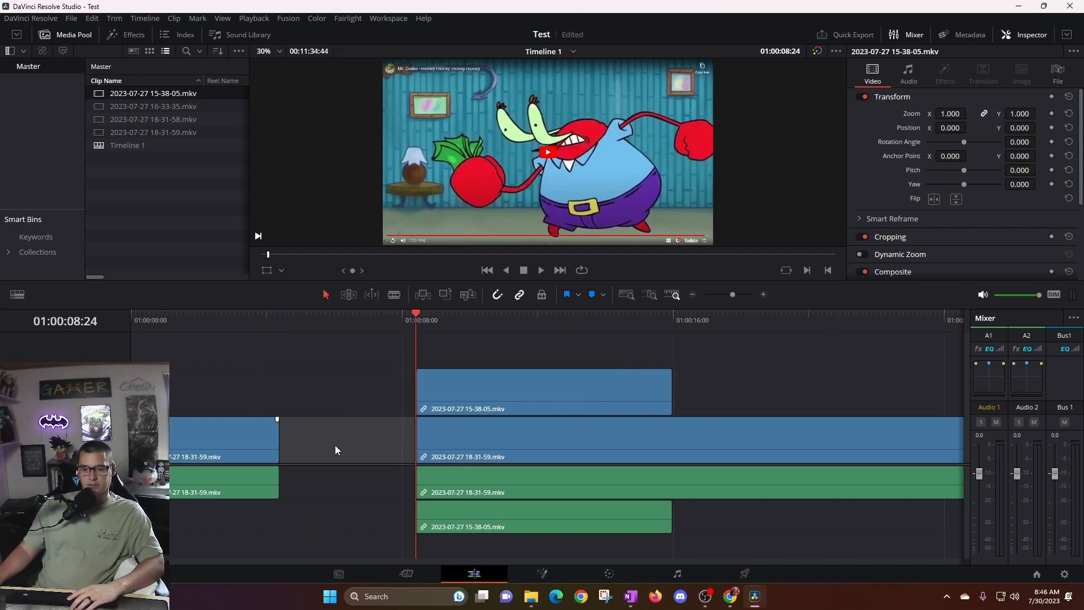
{"action": "right_click", "coordinate": [336, 445]}
{"action": "left_click", "coordinate": [362, 455]}
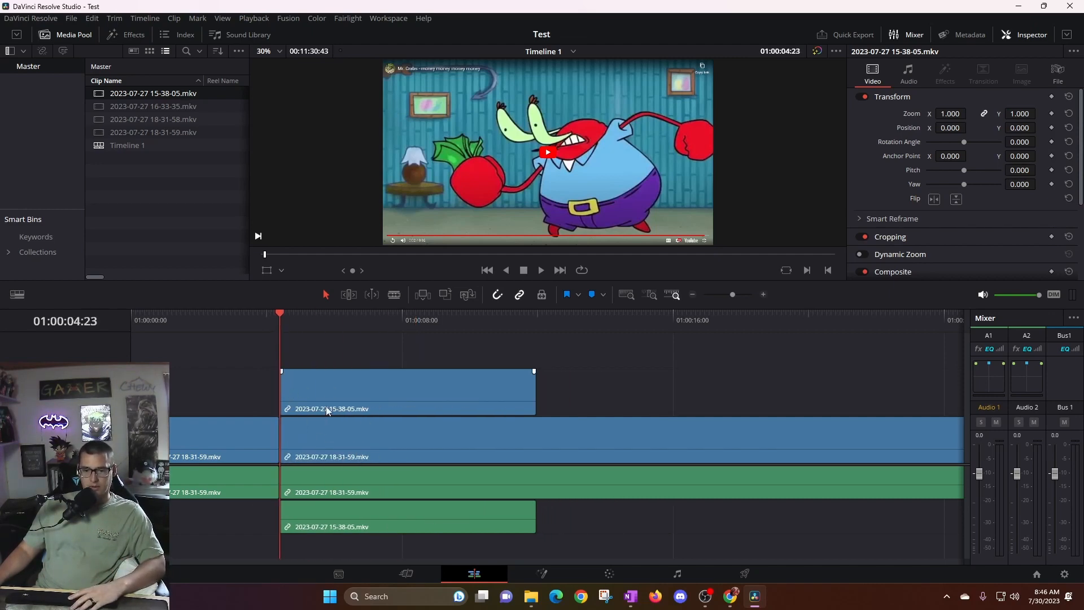
{"action": "left_click_drag", "start_coordinate": [321, 394], "coordinate": [457, 389]}
{"action": "left_click", "coordinate": [305, 435]}
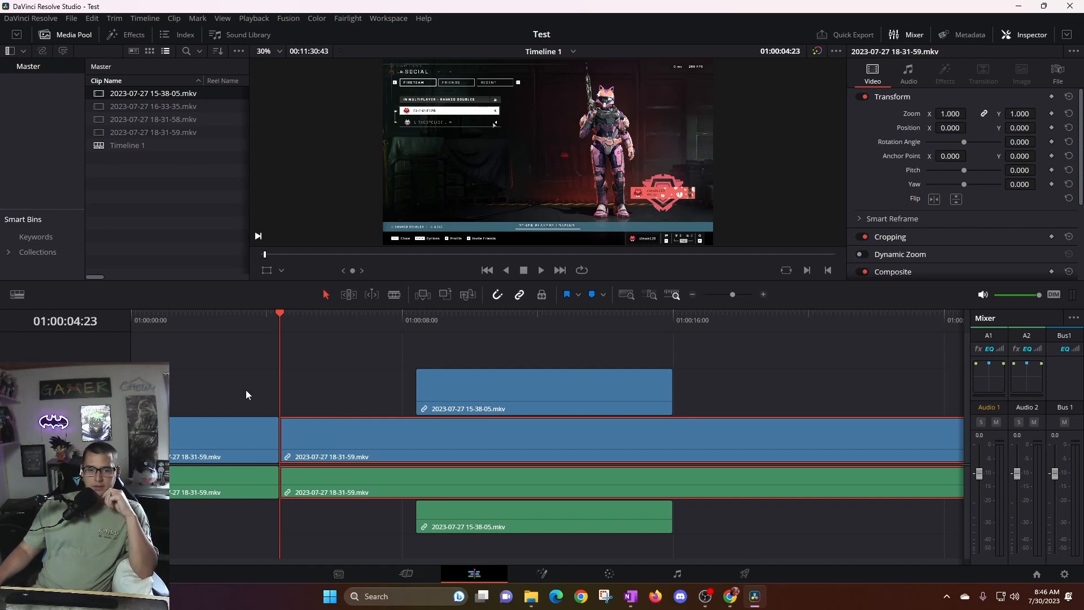
{"action": "left_click_drag", "start_coordinate": [280, 314], "coordinate": [256, 323]}
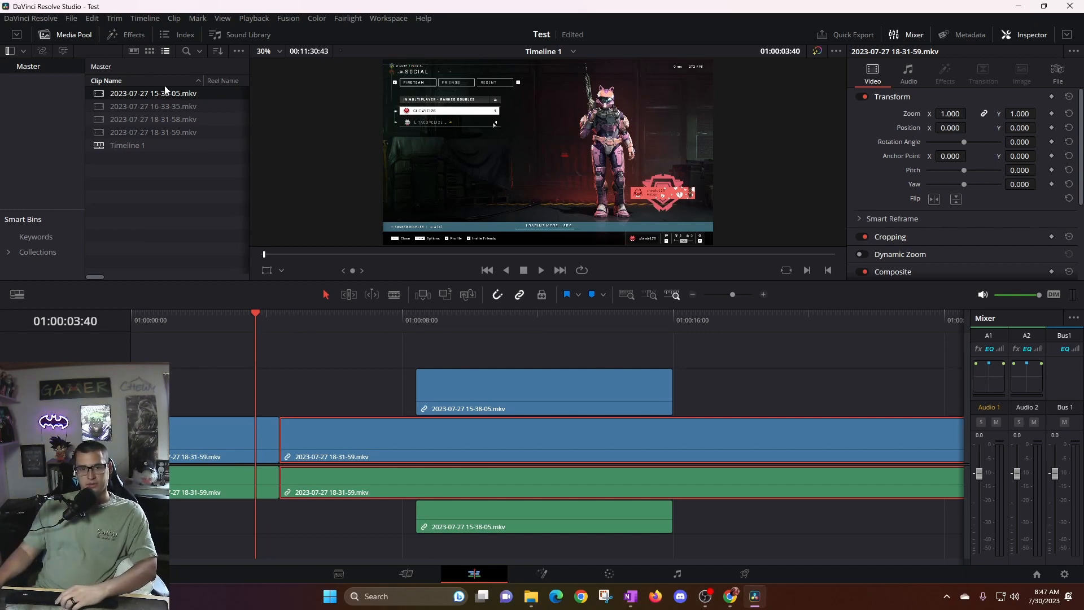
{"action": "left_click", "coordinate": [134, 35]}
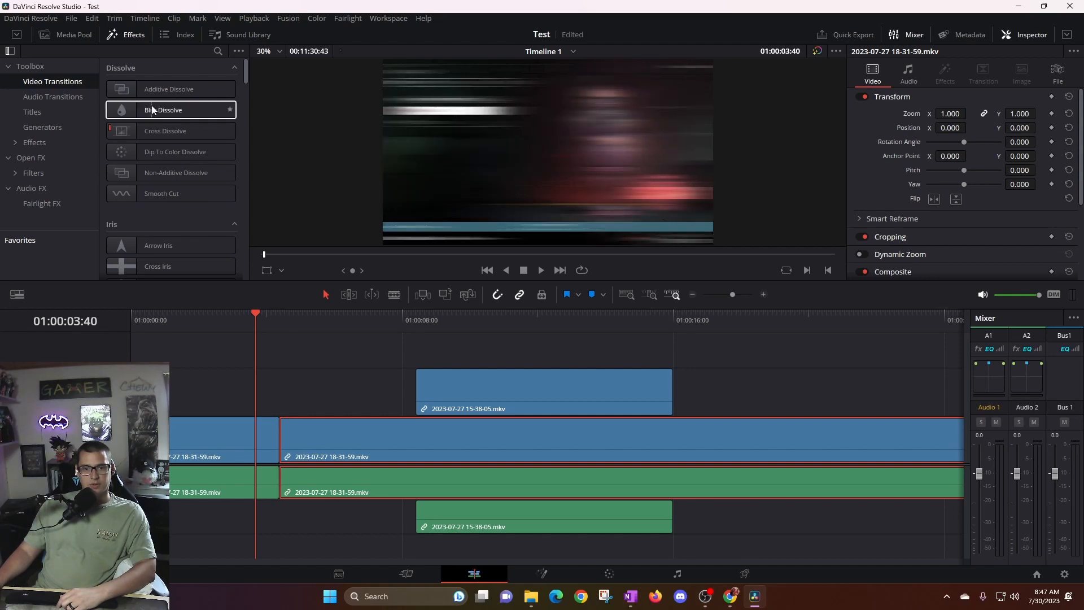
{"action": "left_click", "coordinate": [151, 111]}
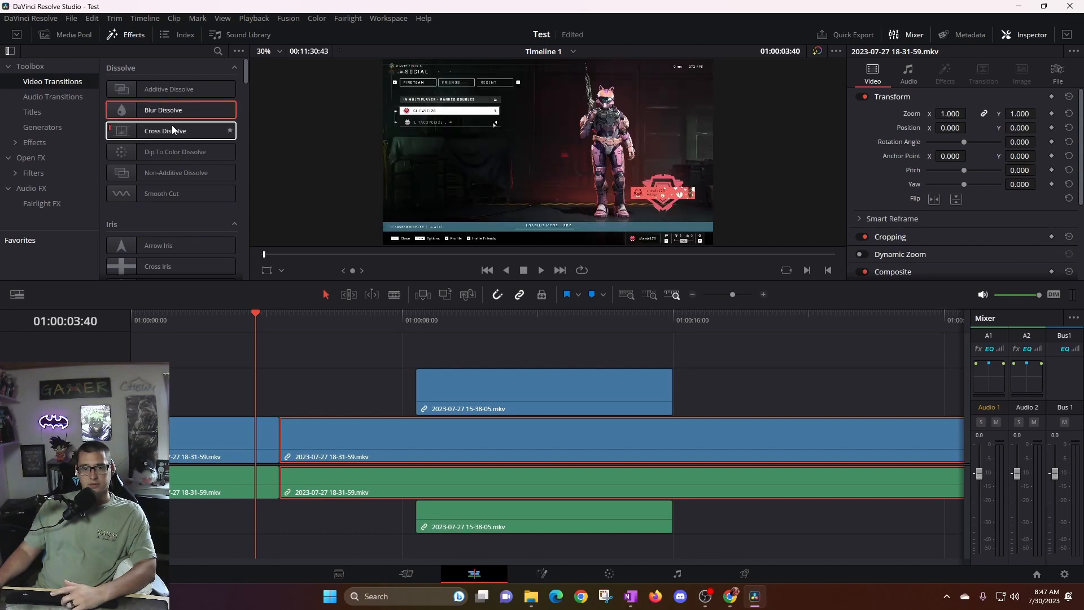
{"action": "left_click", "coordinate": [164, 132]}
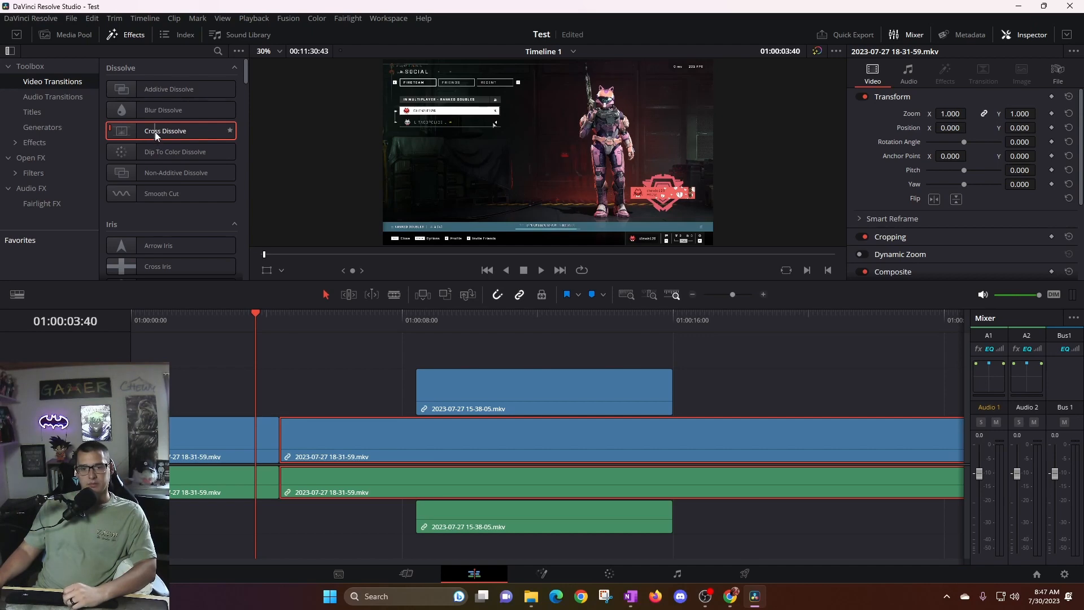
{"action": "left_click_drag", "start_coordinate": [158, 134], "coordinate": [281, 426]}
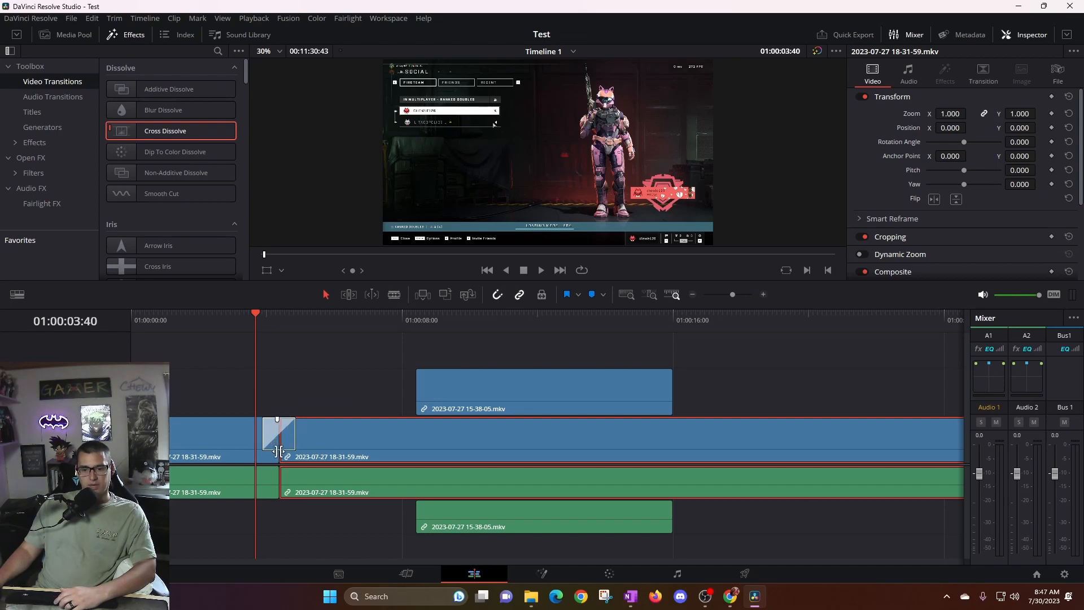
{"action": "left_click_drag", "start_coordinate": [295, 432], "coordinate": [299, 434]}
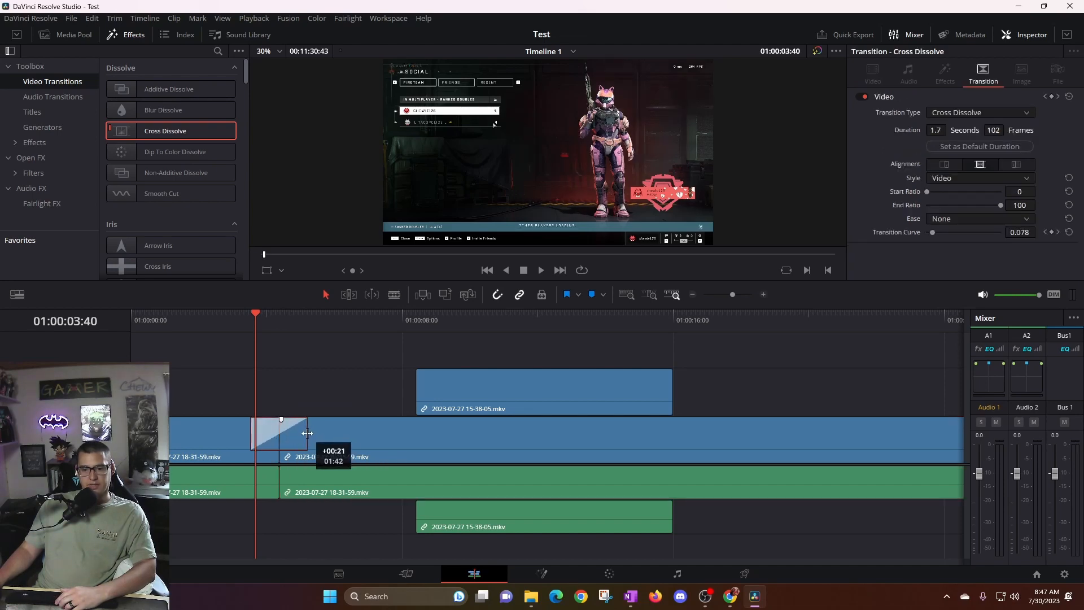
{"action": "left_click_drag", "start_coordinate": [256, 314], "coordinate": [177, 314]}
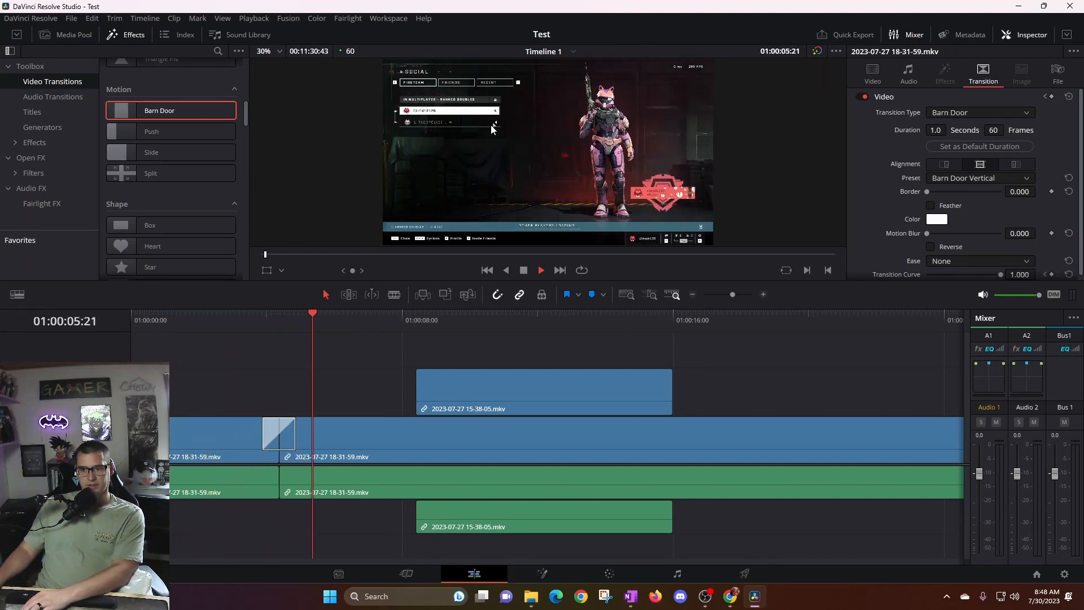
{"action": "left_click_drag", "start_coordinate": [353, 323], "coordinate": [245, 343]}
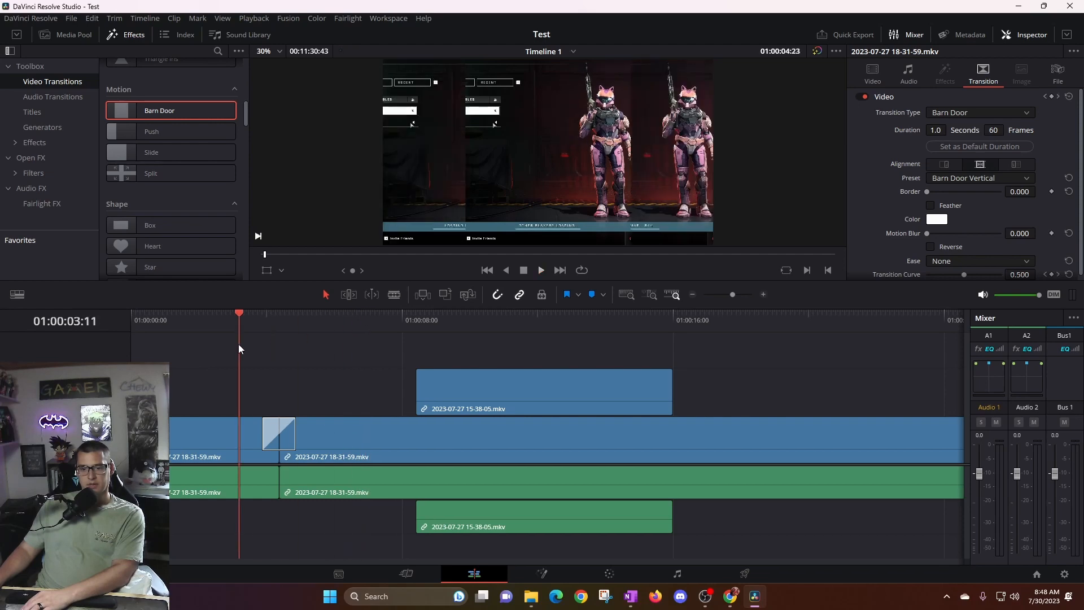
{"action": "key", "text": "space"}
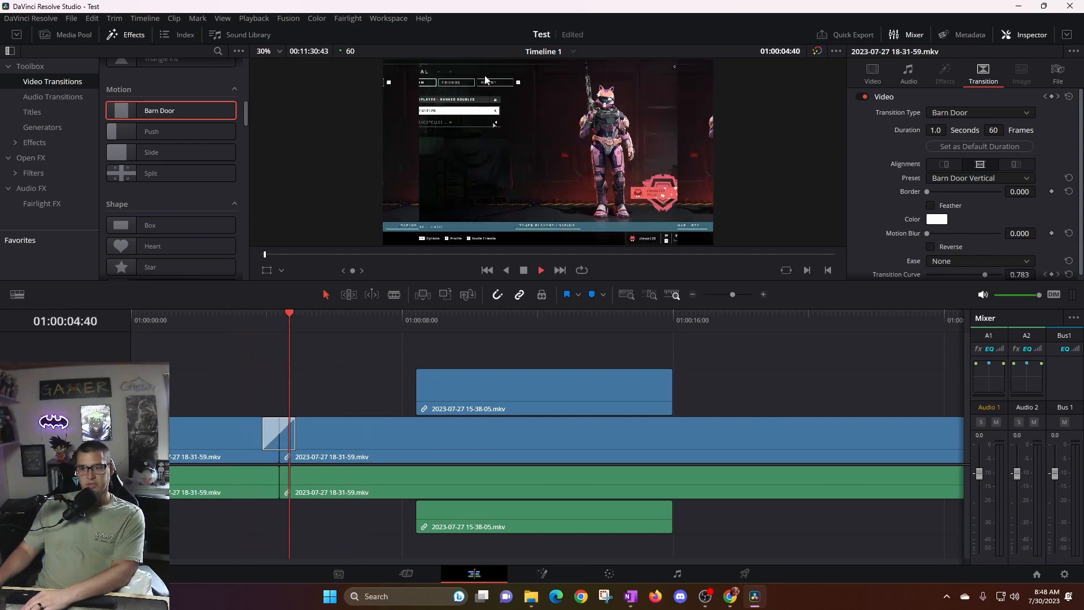
{"action": "left_click", "coordinate": [523, 271]}
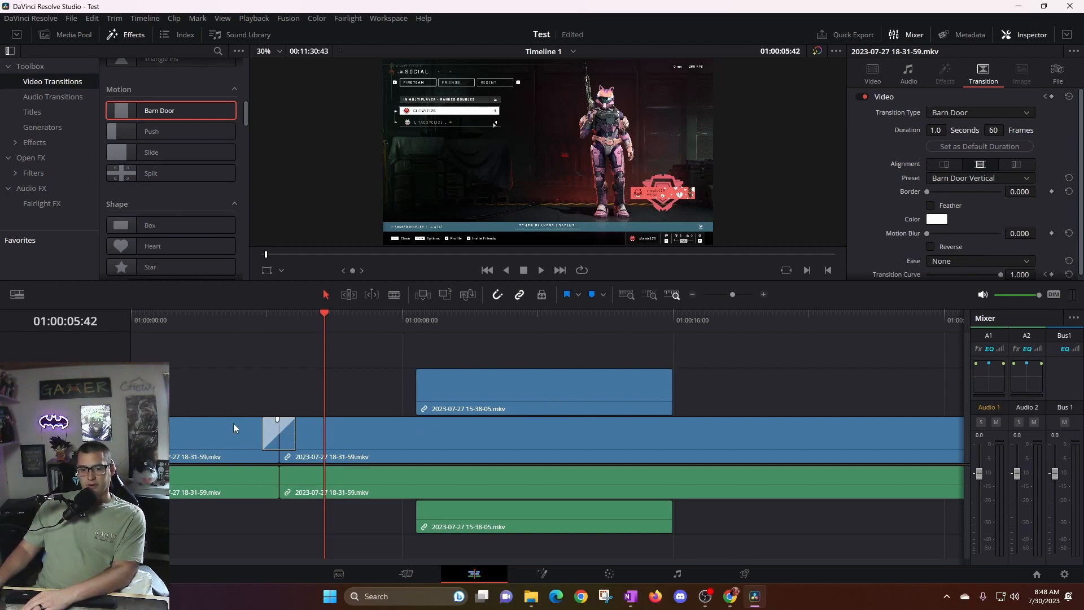
{"action": "left_click", "coordinate": [192, 433]}
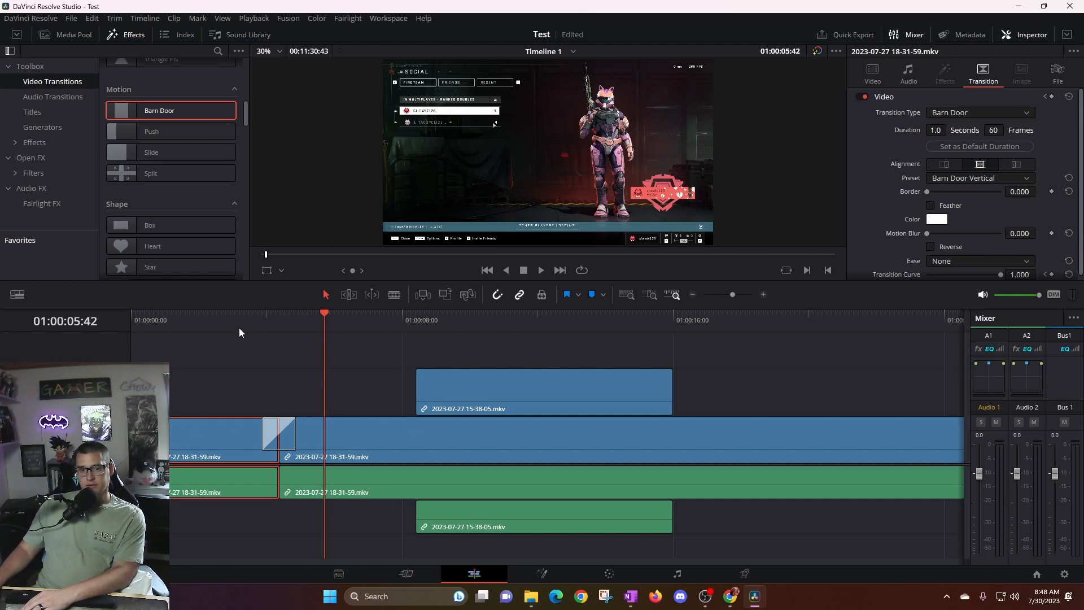
{"action": "left_click", "coordinate": [81, 36]}
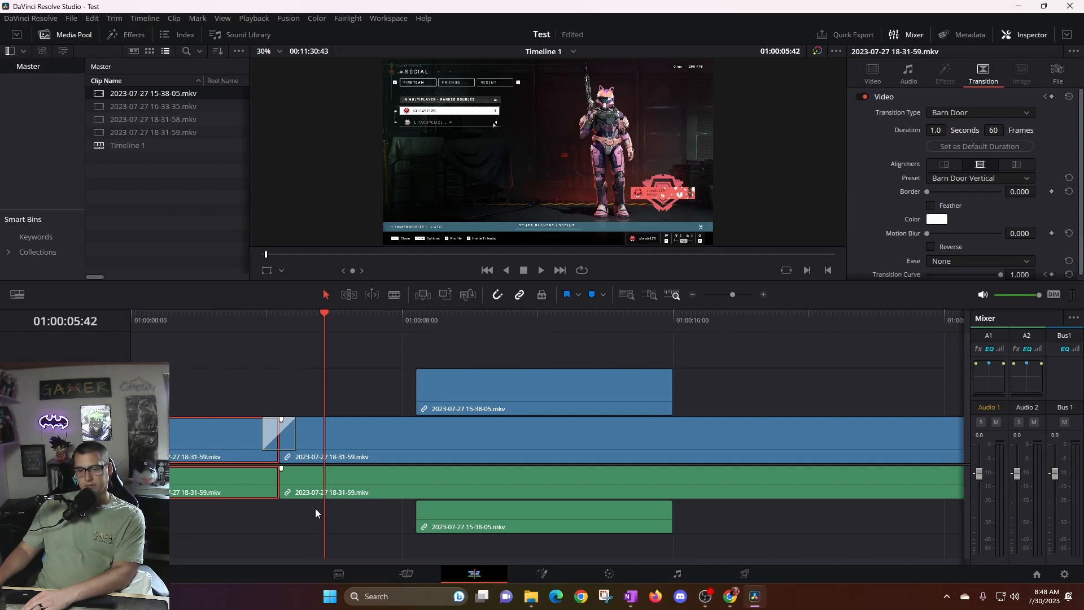
{"action": "left_click_drag", "start_coordinate": [326, 315], "coordinate": [203, 342]}
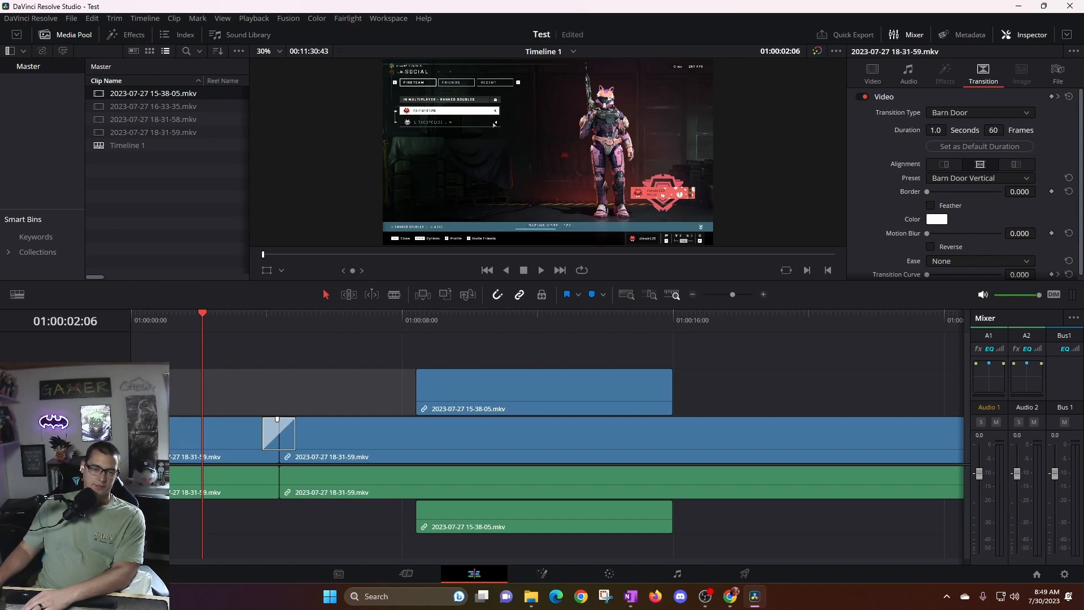
{"action": "right_click", "coordinate": [163, 439]}
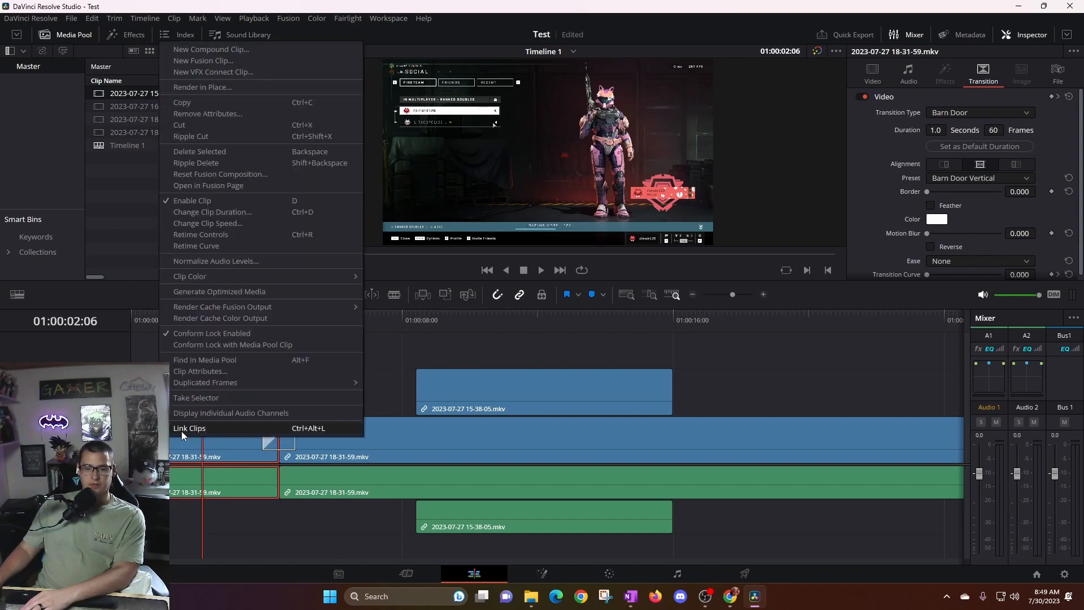
{"action": "left_click", "coordinate": [229, 432]}
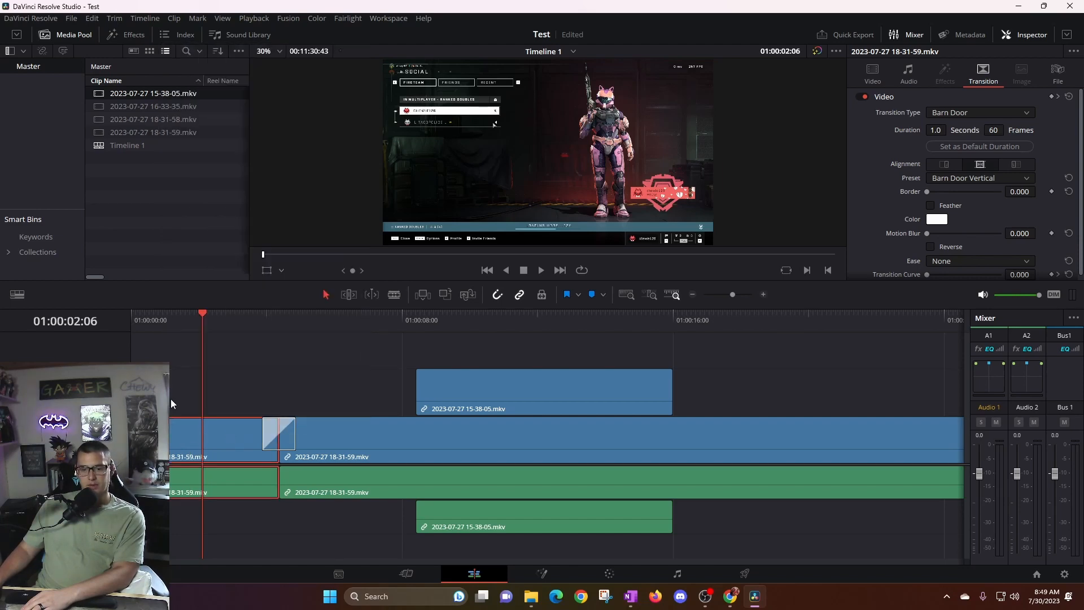
{"action": "left_click", "coordinate": [175, 476]}
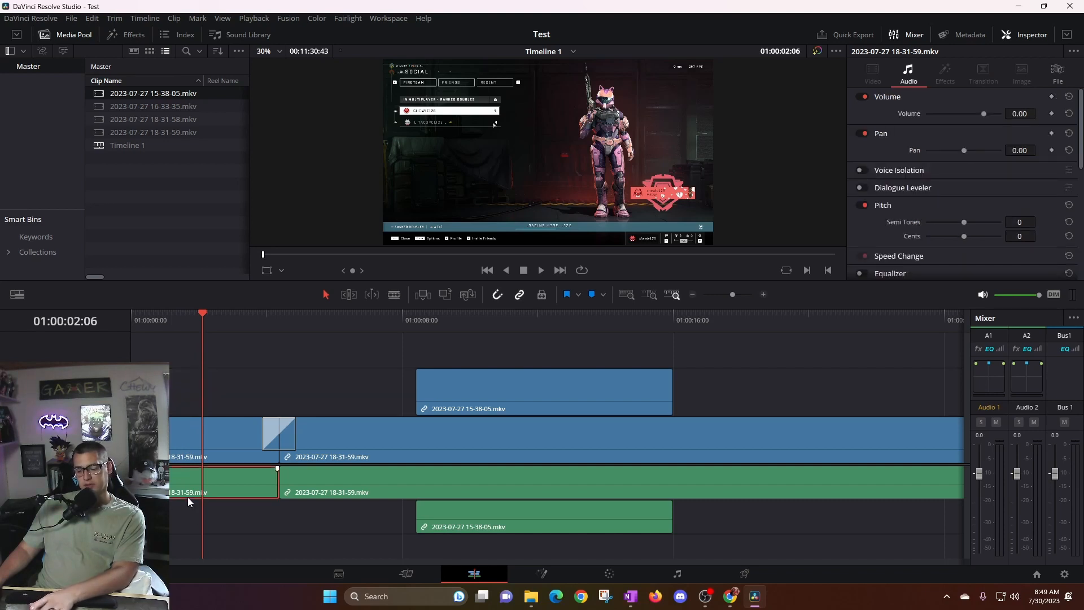
{"action": "key", "text": "Delete"}
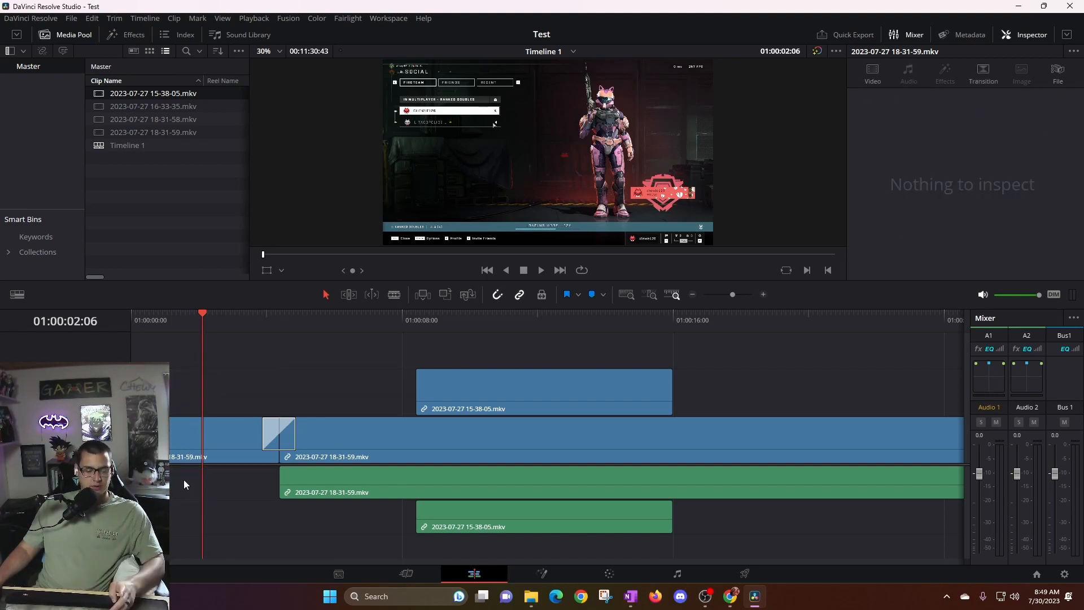
{"action": "key", "text": "ctrl+z"}
{"action": "left_click", "coordinate": [218, 443]}
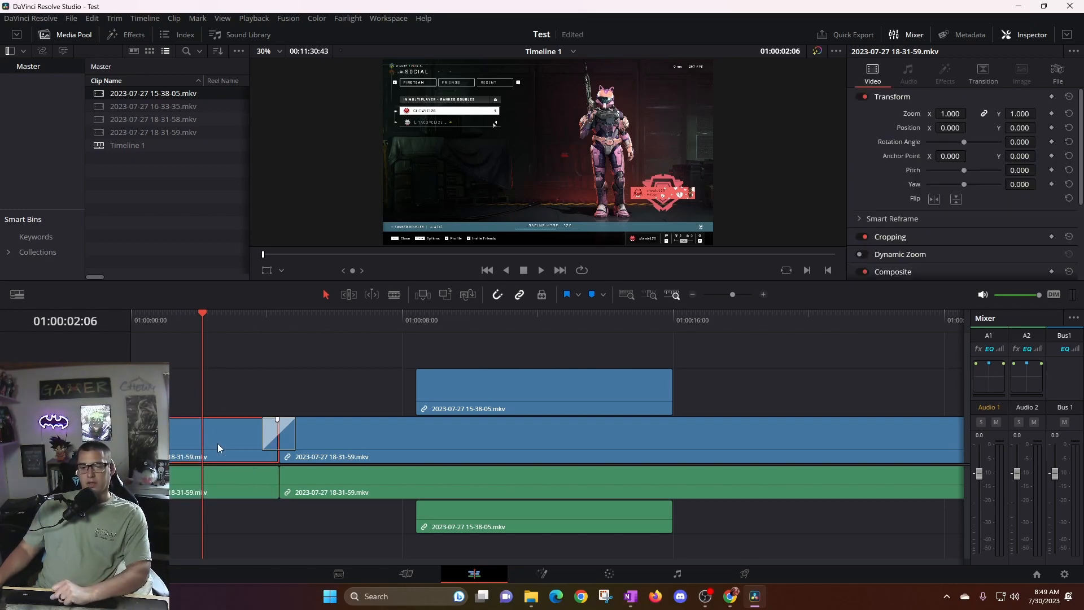
{"action": "right_click", "coordinate": [218, 443]}
{"action": "left_click", "coordinate": [220, 473]}
{"action": "left_click", "coordinate": [222, 446]}
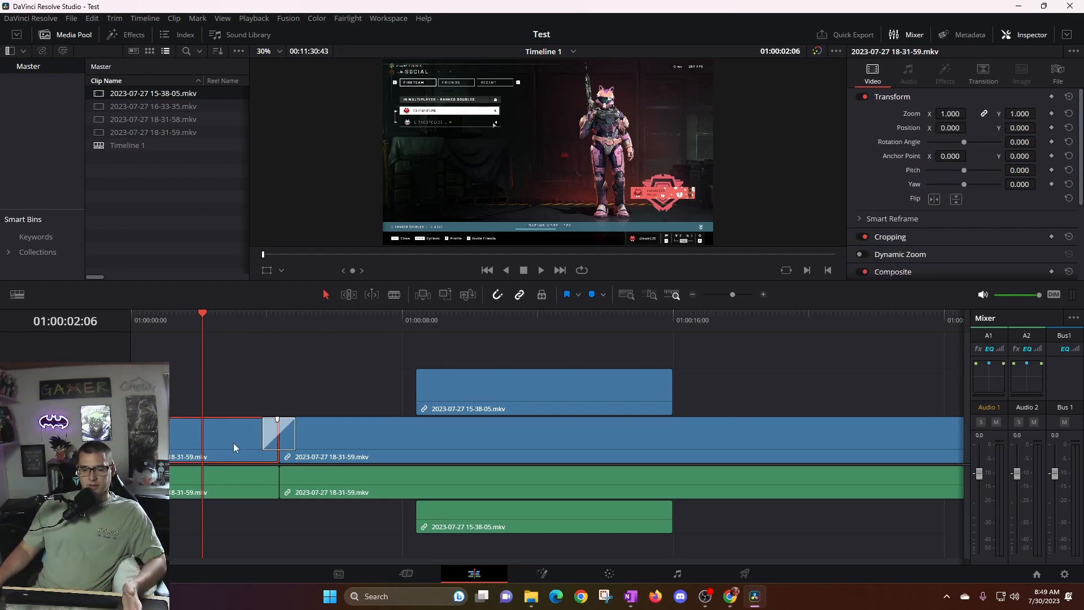
{"action": "left_click", "coordinate": [219, 484], "text": "ctrl"}
{"action": "right_click", "coordinate": [219, 484]}
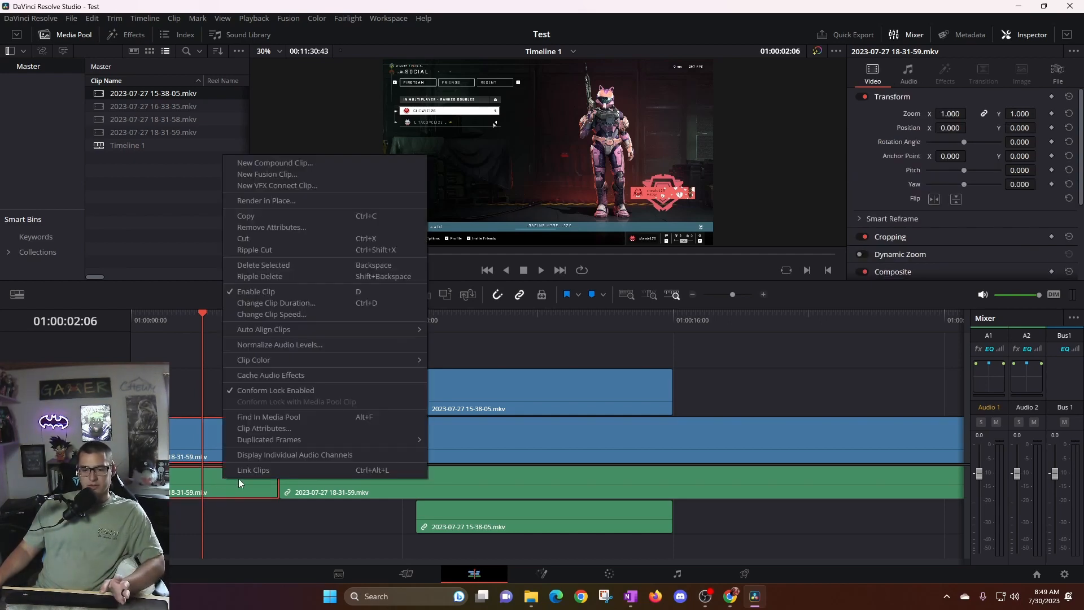
{"action": "left_click", "coordinate": [247, 469]}
{"action": "left_click", "coordinate": [250, 551]}
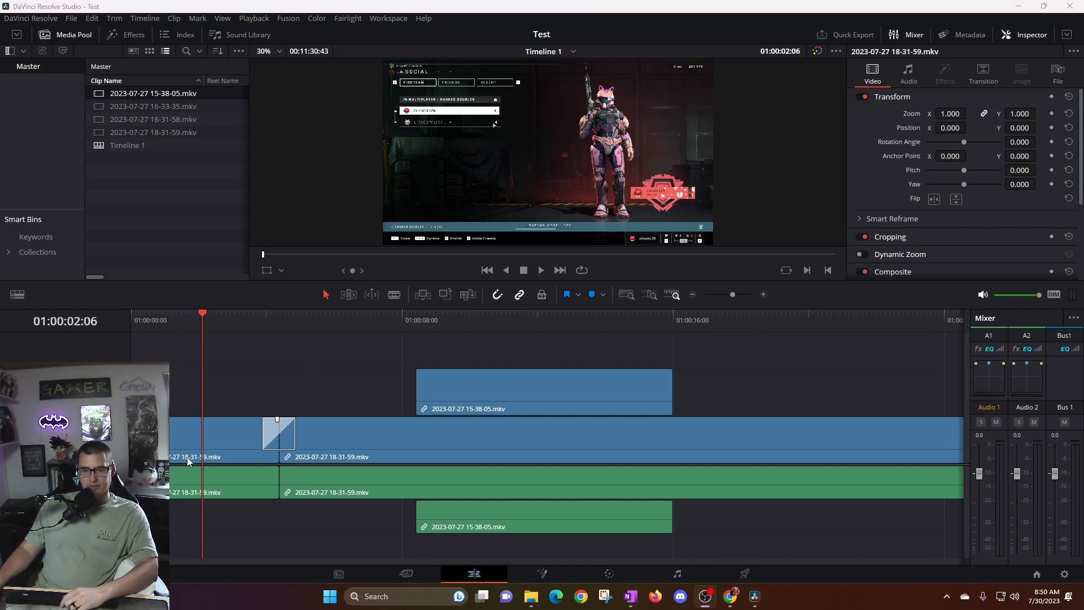
{"action": "left_click", "coordinate": [173, 446]}
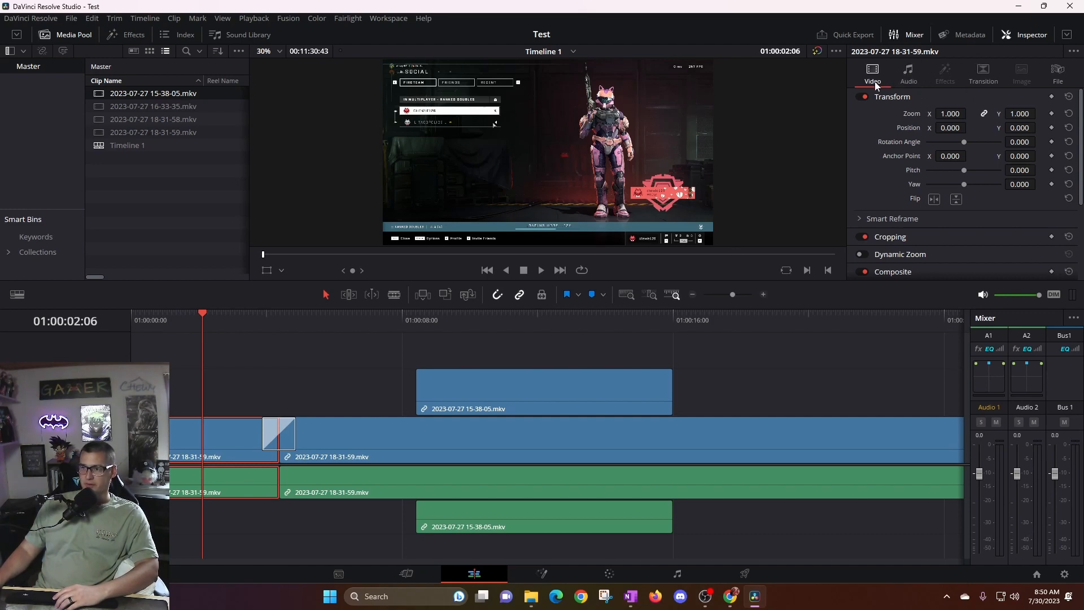
{"action": "left_click", "coordinate": [909, 69]}
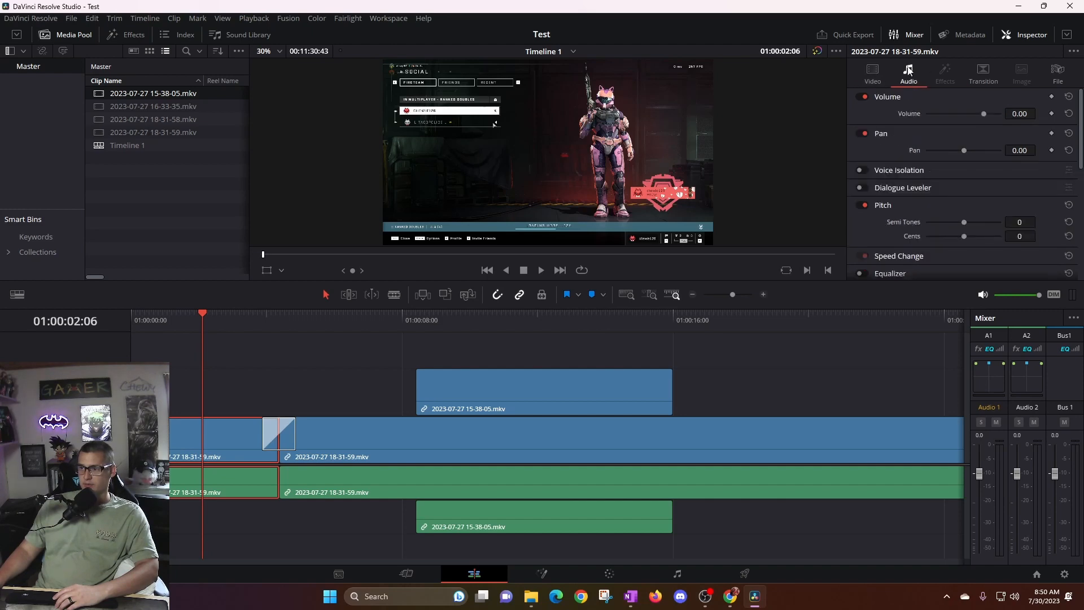
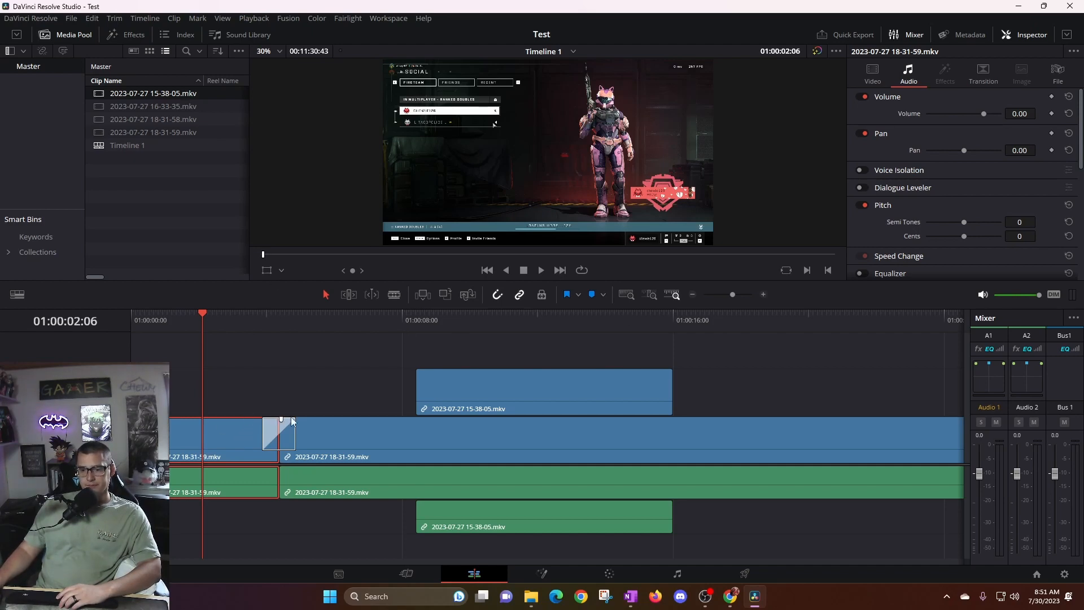
{"action": "left_click_drag", "start_coordinate": [201, 313], "coordinate": [245, 336]}
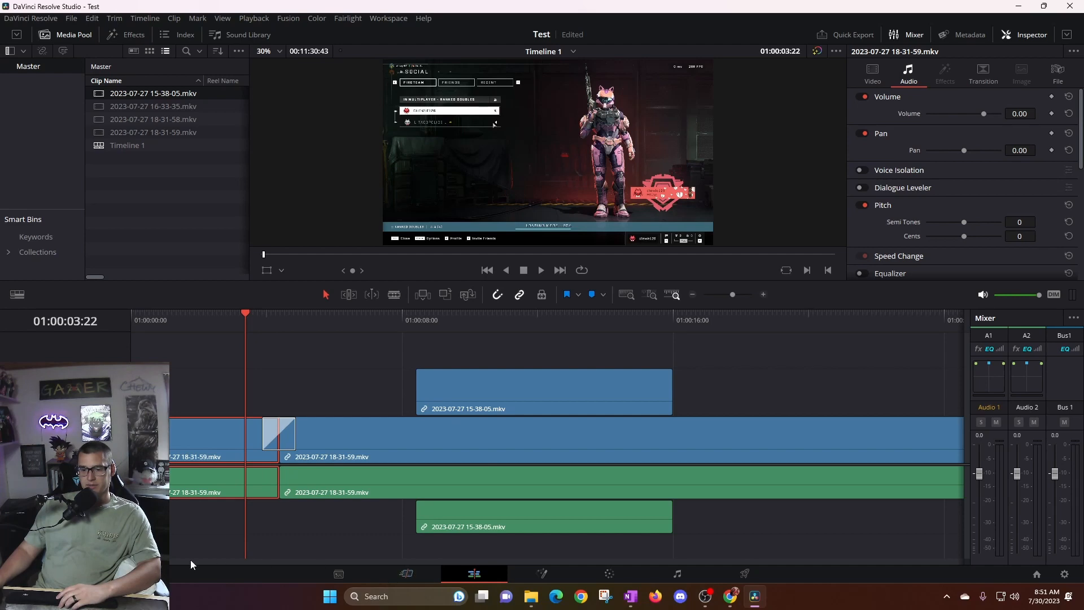
Examine the timeline at overview and close-up zoom levels, and look through its stacked video and audio tracks
{"action": "left_click_drag", "start_coordinate": [181, 562], "coordinate": [254, 565]}
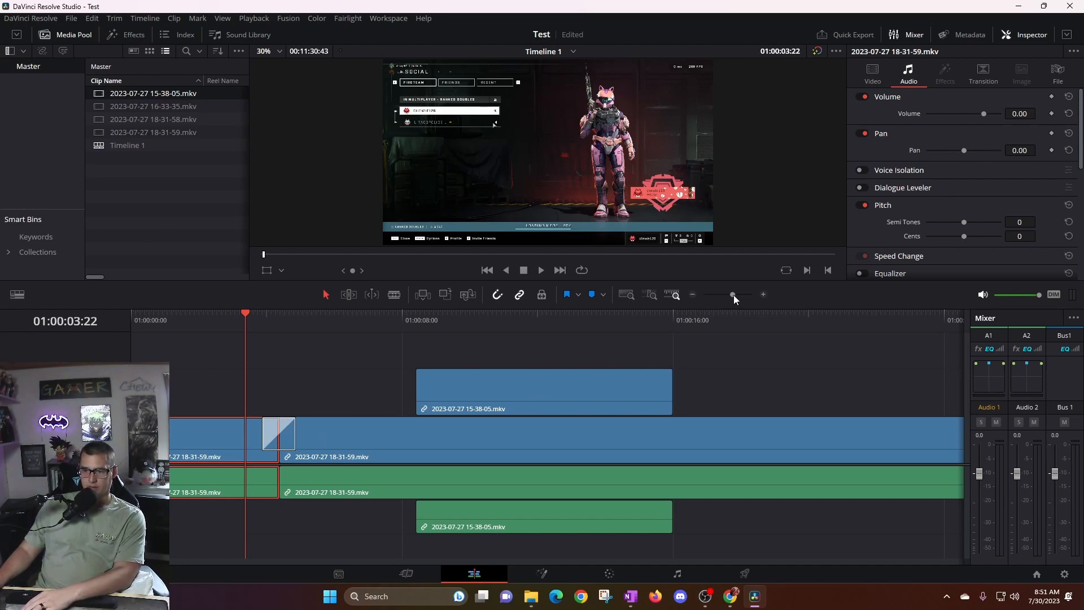
{"action": "left_click_drag", "start_coordinate": [733, 298], "coordinate": [716, 301]}
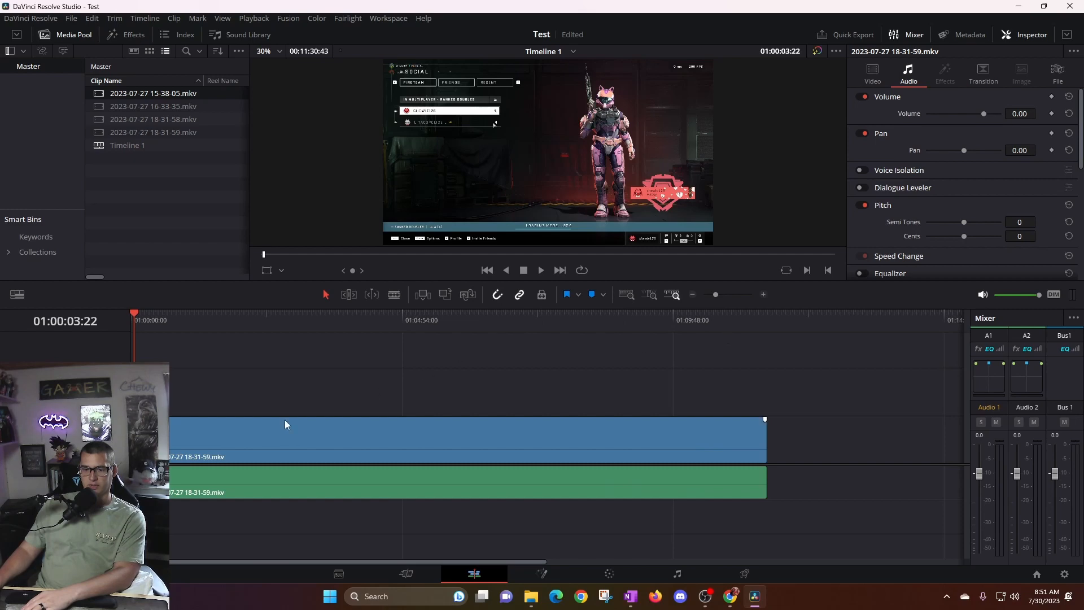
{"action": "left_click_drag", "start_coordinate": [717, 296], "coordinate": [732, 296]}
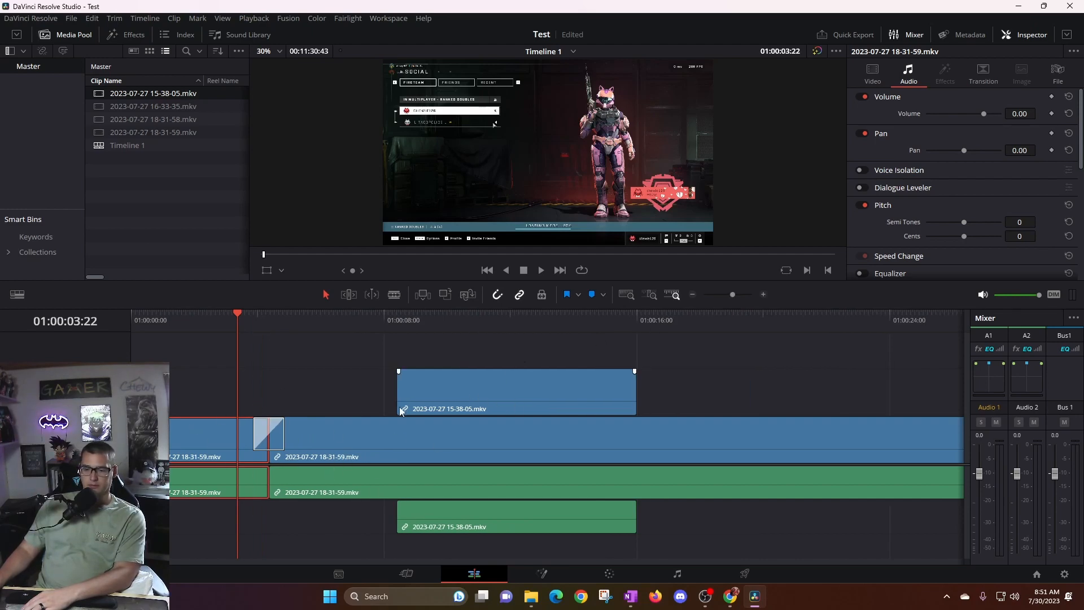
{"action": "scroll", "coordinate": [566, 443], "scroll_direction": "down", "scroll_amount": 3}
{"action": "scroll", "coordinate": [566, 444], "scroll_direction": "up", "scroll_amount": 3}
{"action": "scroll", "coordinate": [566, 443], "scroll_direction": "down", "scroll_amount": 3}
{"action": "scroll", "coordinate": [566, 443], "scroll_direction": "up", "scroll_amount": 2}
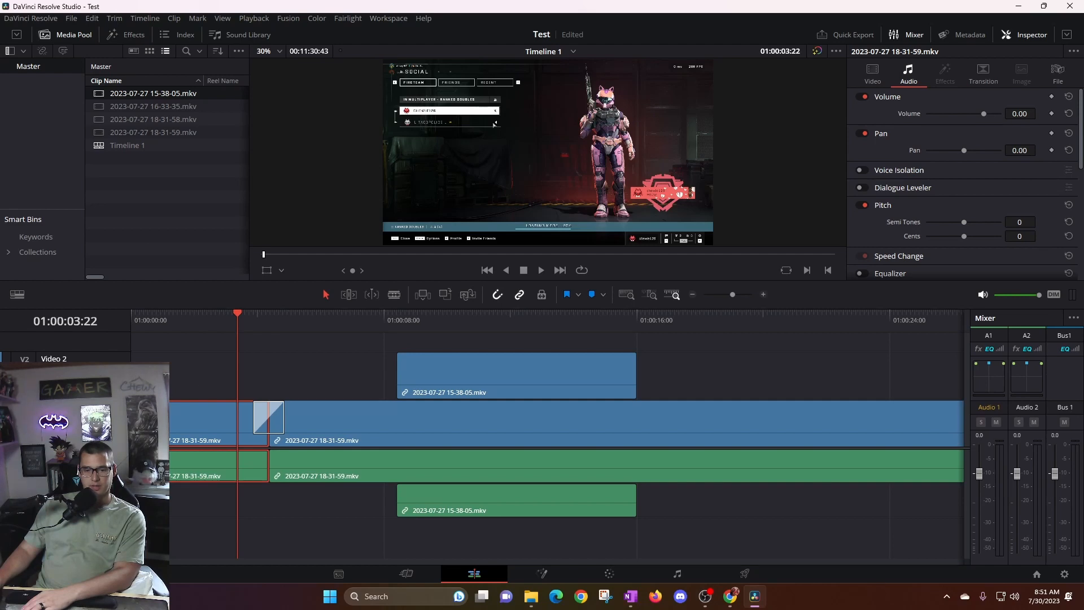
{"action": "scroll", "coordinate": [566, 443], "scroll_direction": "down", "scroll_amount": 2}
{"action": "scroll", "coordinate": [567, 443], "scroll_direction": "up", "scroll_amount": 3}
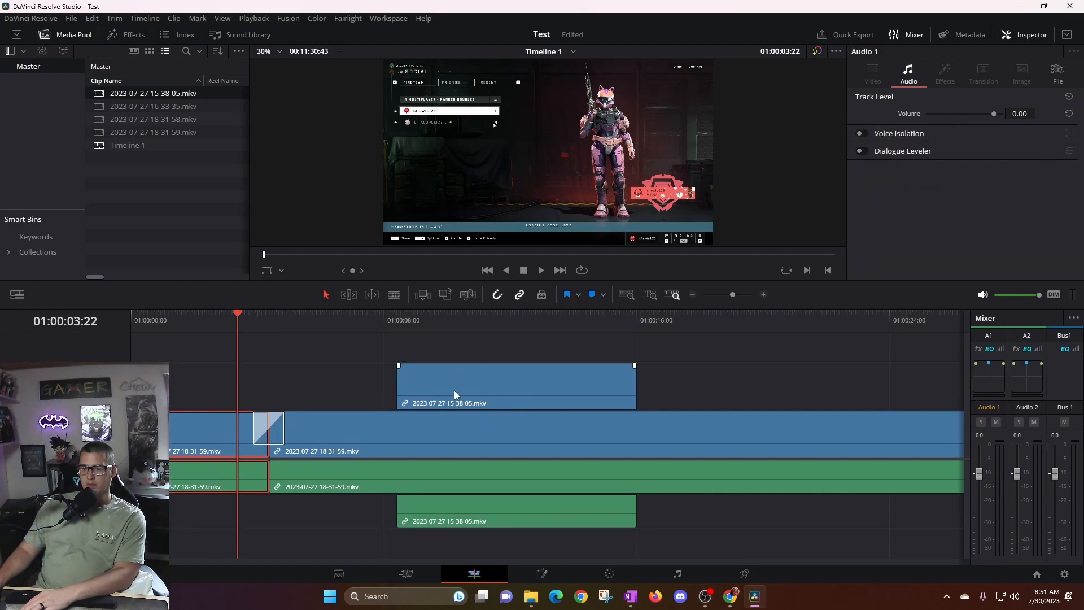
{"action": "left_click", "coordinate": [346, 421]}
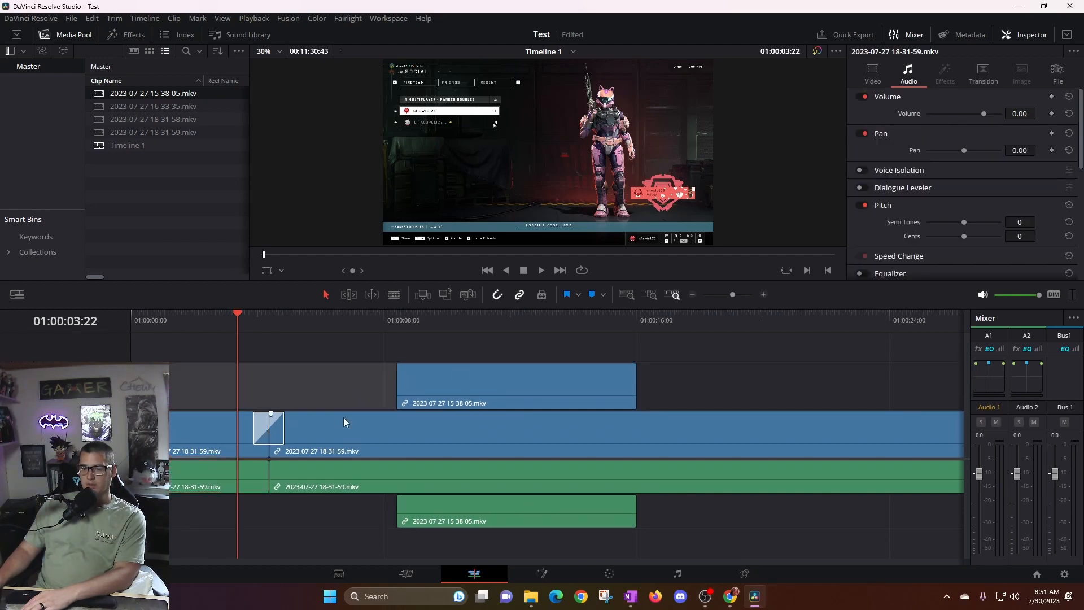
{"action": "left_click", "coordinate": [277, 432]}
{"action": "scroll", "coordinate": [282, 431], "scroll_direction": "down", "scroll_amount": 1}
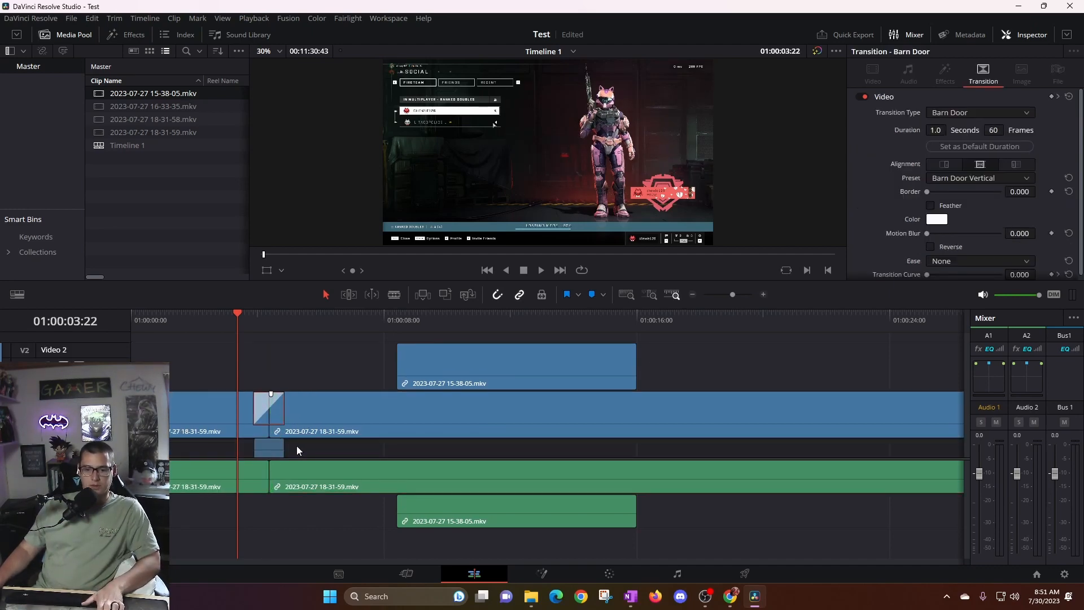
{"action": "key", "text": "Delete"}
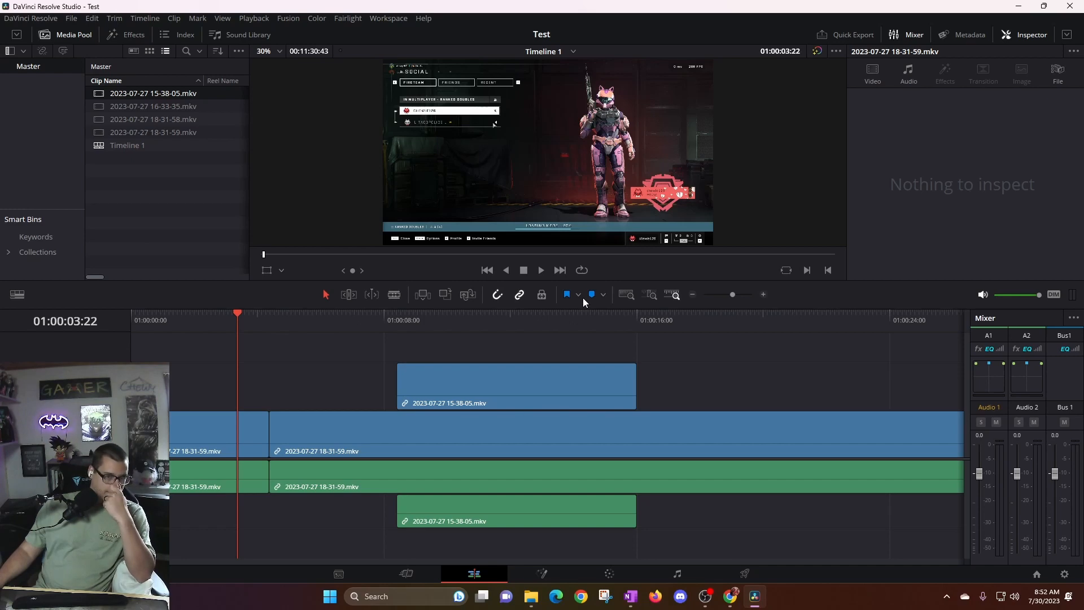
{"action": "left_click_drag", "start_coordinate": [233, 314], "coordinate": [422, 343]}
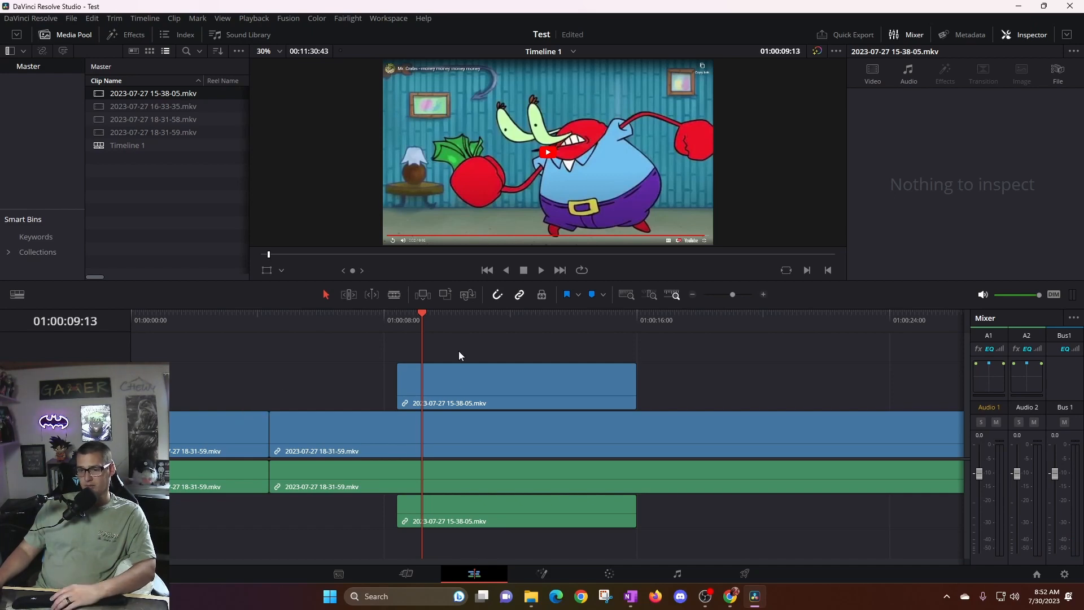
{"action": "left_click", "coordinate": [461, 392]}
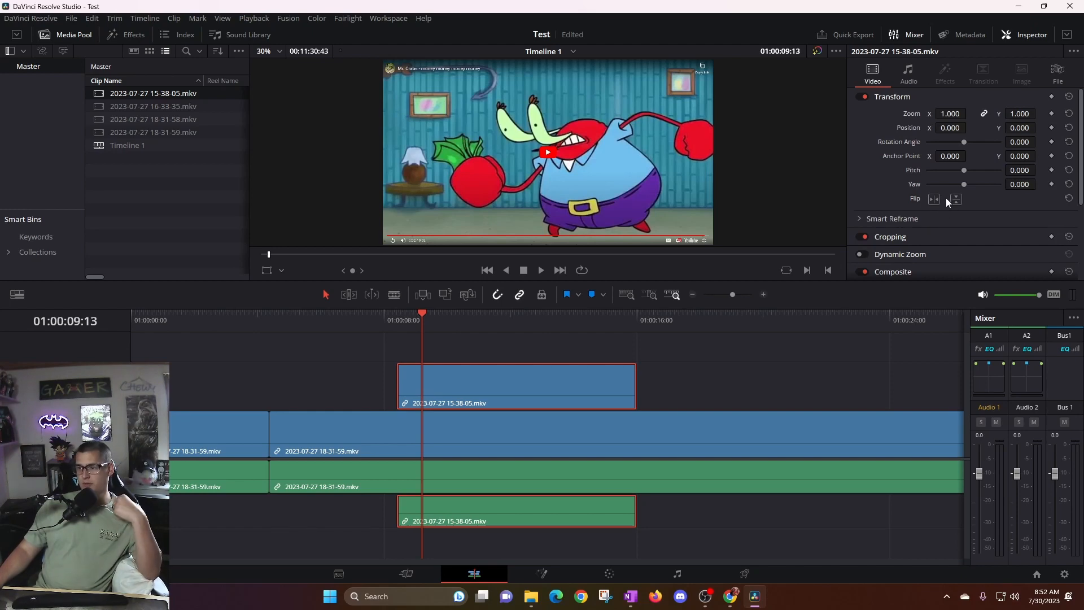
{"action": "left_click", "coordinate": [282, 270]}
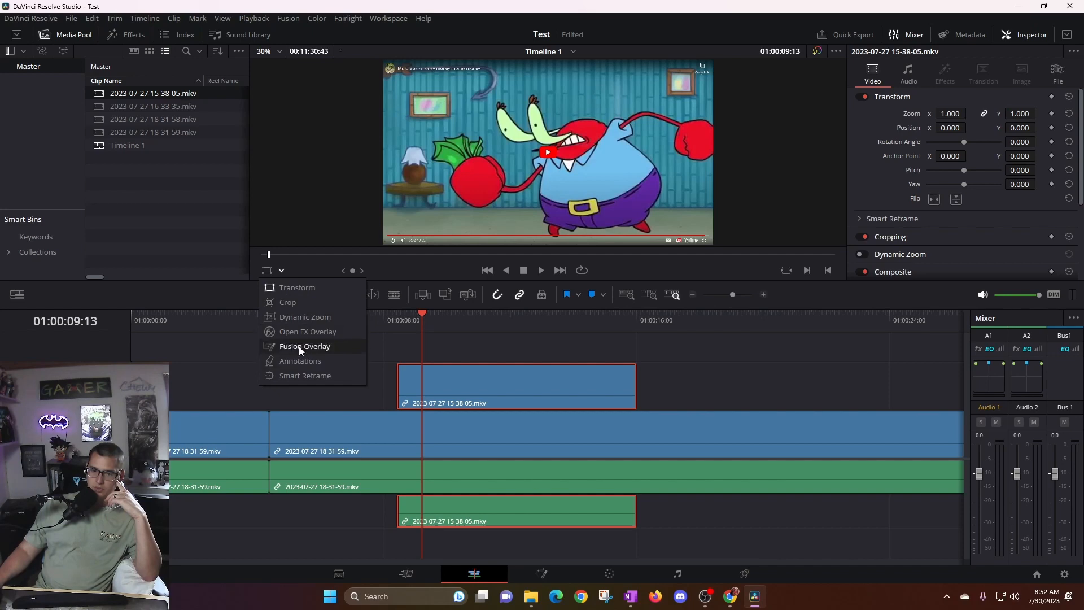
{"action": "left_click", "coordinate": [271, 289]}
Shrink the 15-38-05.mkv overlay to about 0.29 zoom, rotate it to about -47 degrees, and place it in the picture's left half
{"action": "left_click_drag", "start_coordinate": [714, 61], "coordinate": [597, 124]}
{"action": "left_click_drag", "start_coordinate": [548, 96], "coordinate": [589, 115]}
{"action": "left_click_drag", "start_coordinate": [548, 153], "coordinate": [480, 196]}
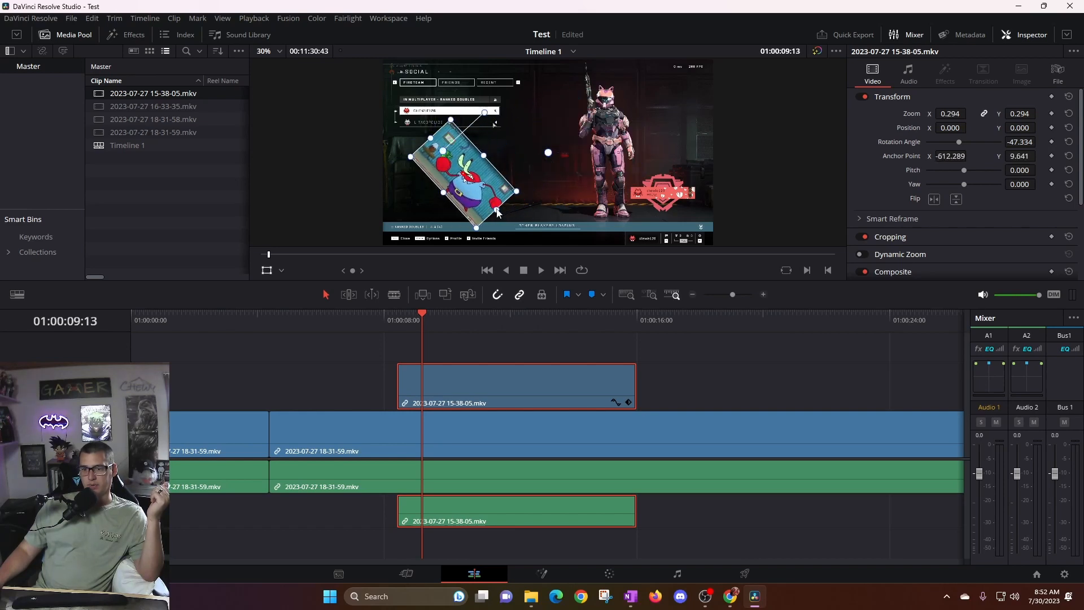
{"action": "left_click_drag", "start_coordinate": [449, 160], "coordinate": [459, 202]}
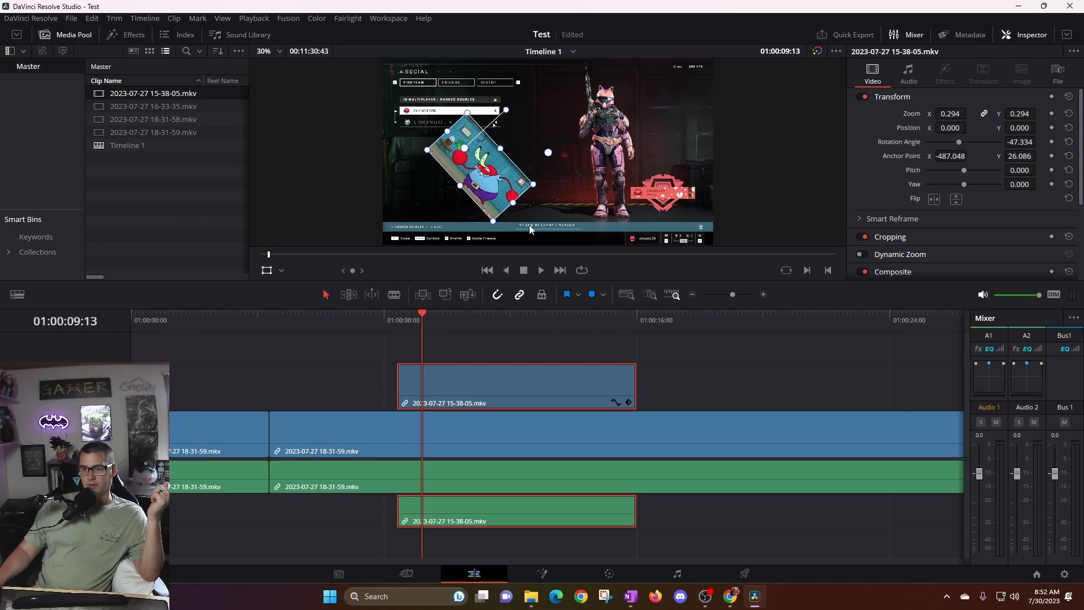
{"action": "left_click", "coordinate": [361, 348]}
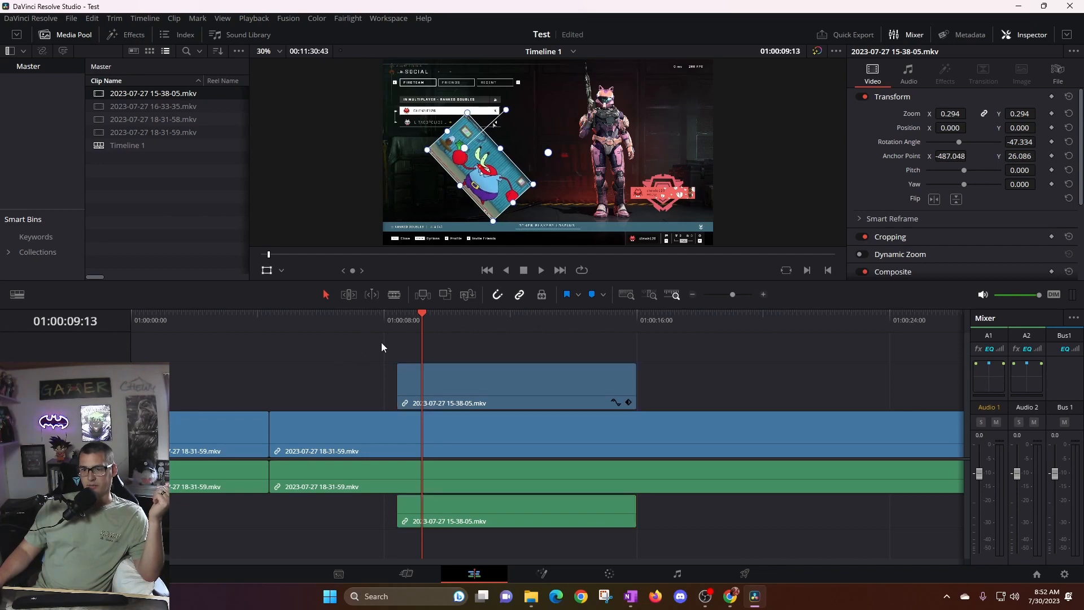
{"action": "left_click_drag", "start_coordinate": [516, 234], "coordinate": [516, 235]}
{"action": "left_click", "coordinate": [268, 271]}
Play back the section with the transformed overlay clip, stop, and return the playhead to 01:00:09:43
{"action": "left_click", "coordinate": [541, 271]}
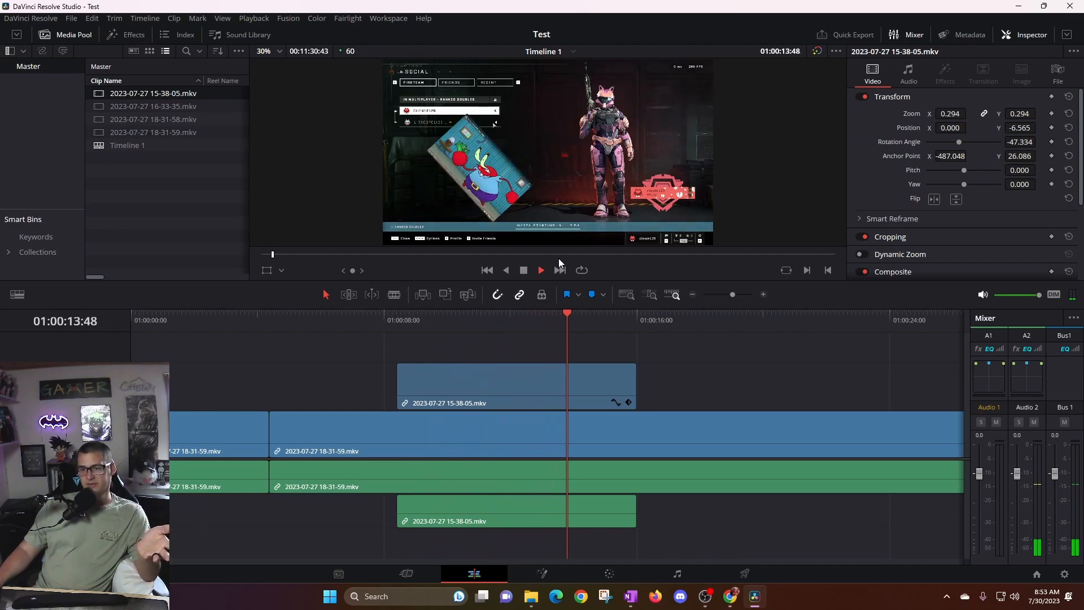
{"action": "left_click", "coordinate": [523, 273]}
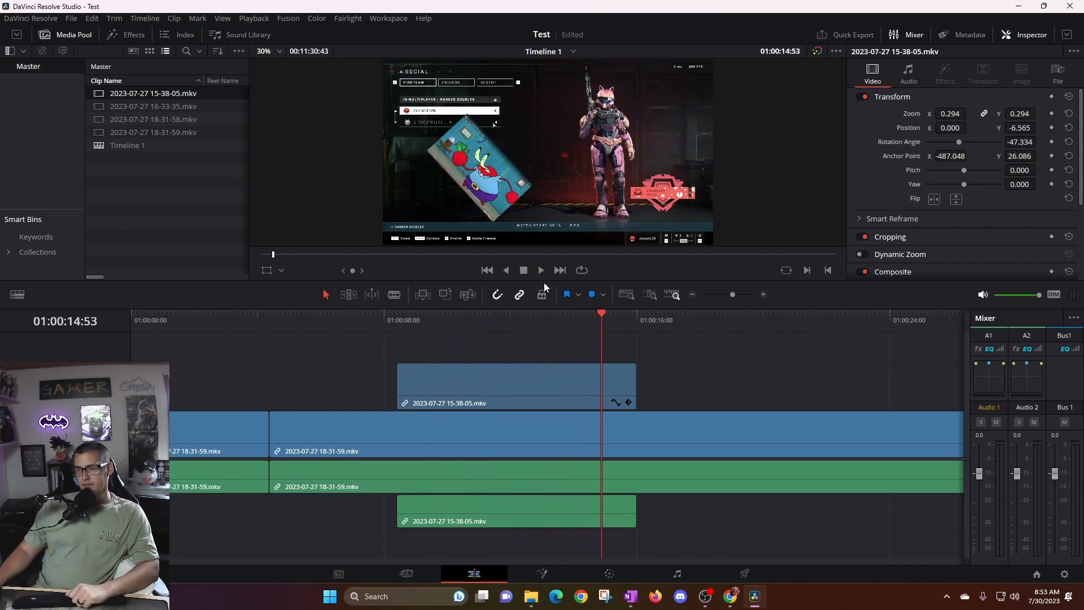
{"action": "left_click_drag", "start_coordinate": [608, 321], "coordinate": [436, 327]}
{"action": "left_click", "coordinate": [264, 272]}
{"action": "left_click", "coordinate": [263, 270]}
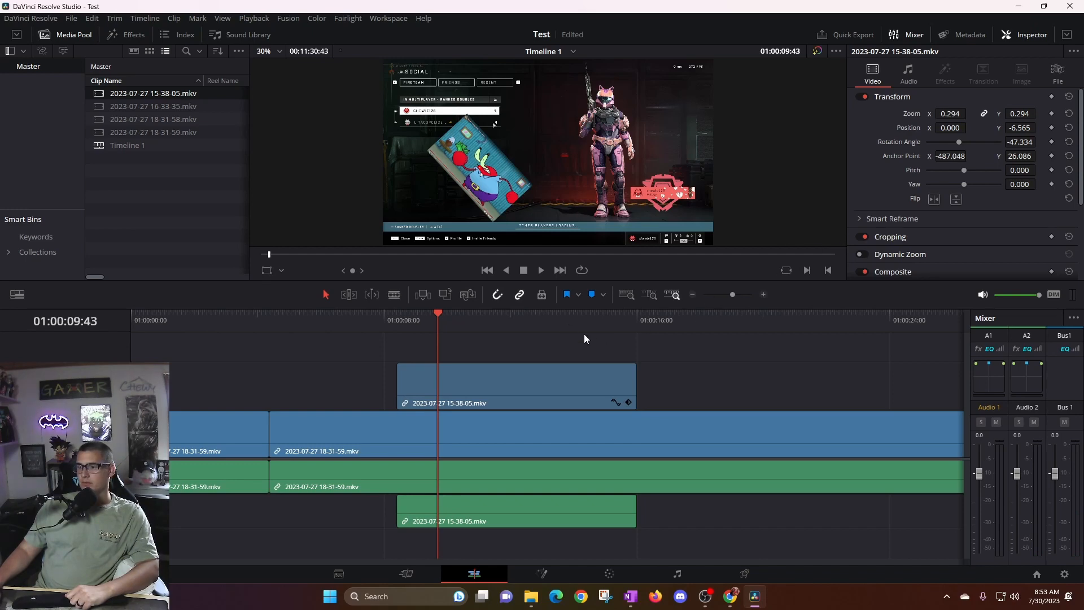
{"action": "left_click_drag", "start_coordinate": [430, 327], "coordinate": [289, 332]}
{"action": "left_click", "coordinate": [485, 369]}
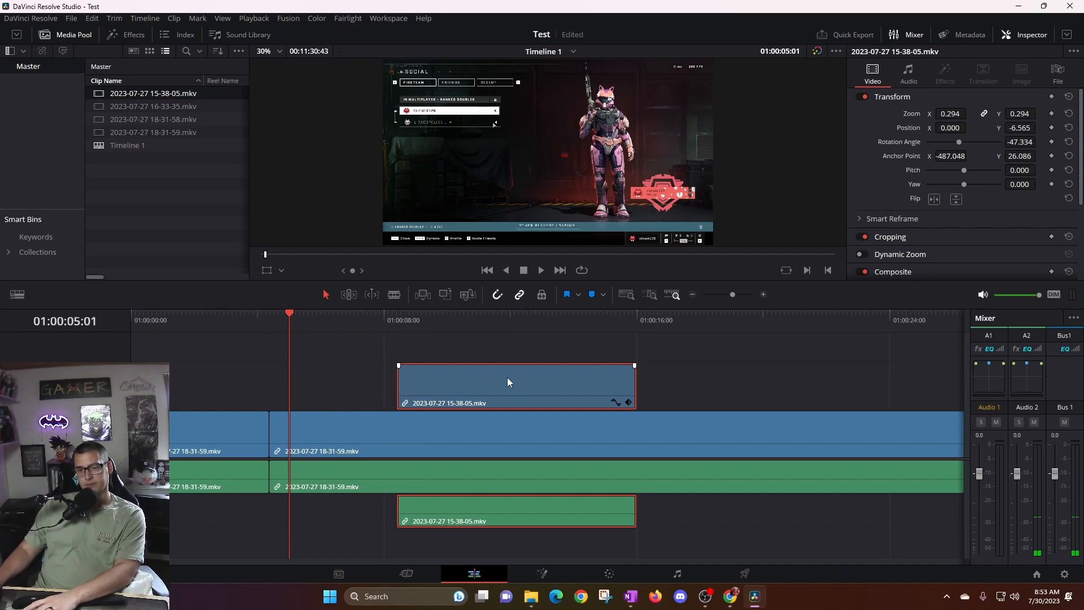
{"action": "key", "text": "Delete"}
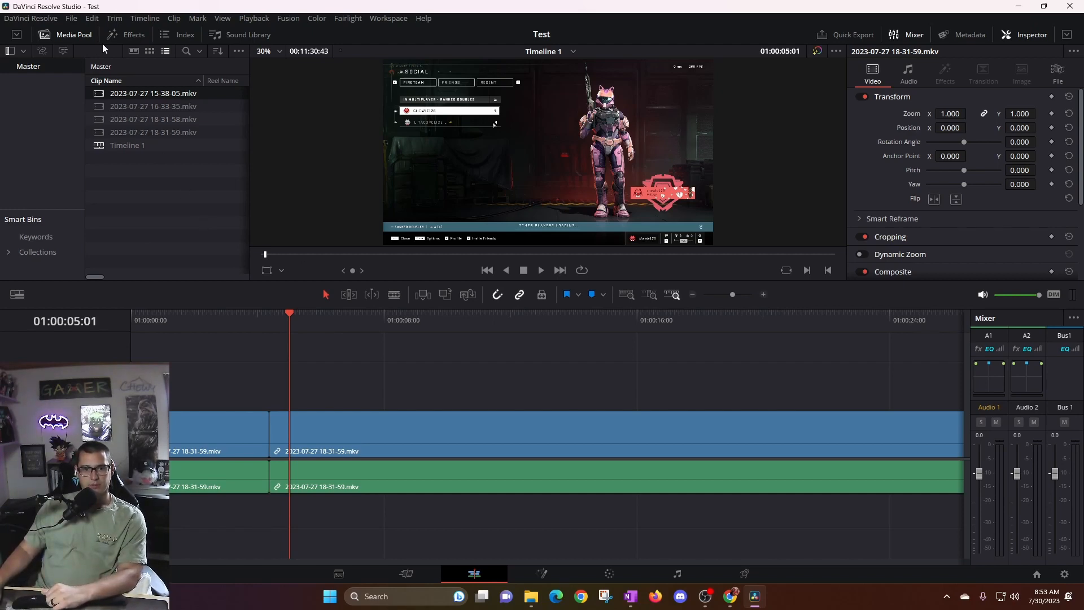
Add a basic Text title above the gameplay footage starting at 01:00:05:01 and extend it to about 01:00:19
{"action": "left_click", "coordinate": [127, 35]}
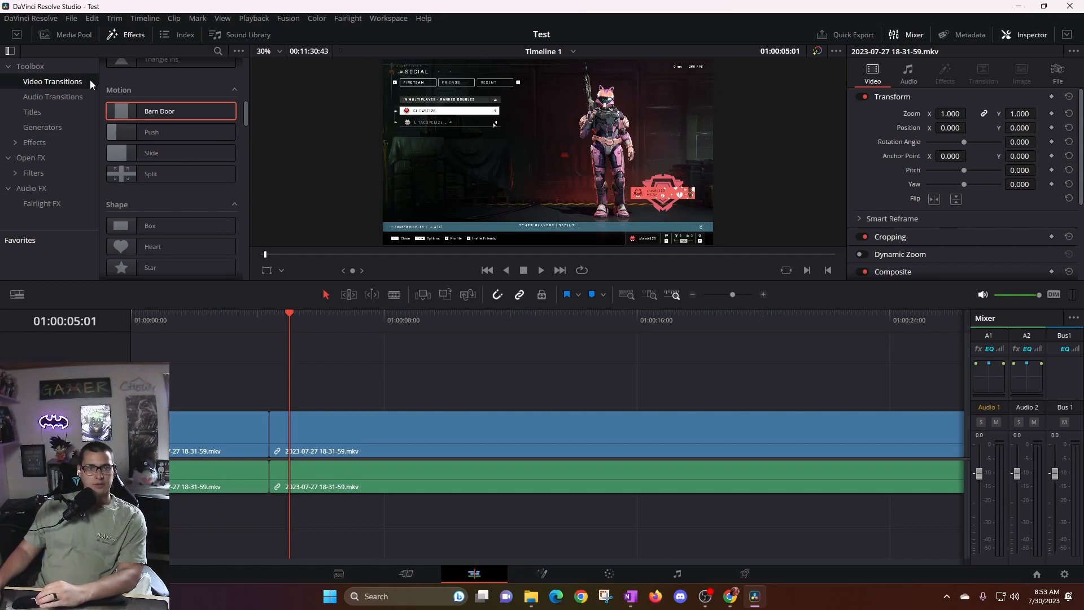
{"action": "left_click", "coordinate": [40, 113]}
{"action": "scroll", "coordinate": [187, 125], "scroll_direction": "up", "scroll_amount": 8}
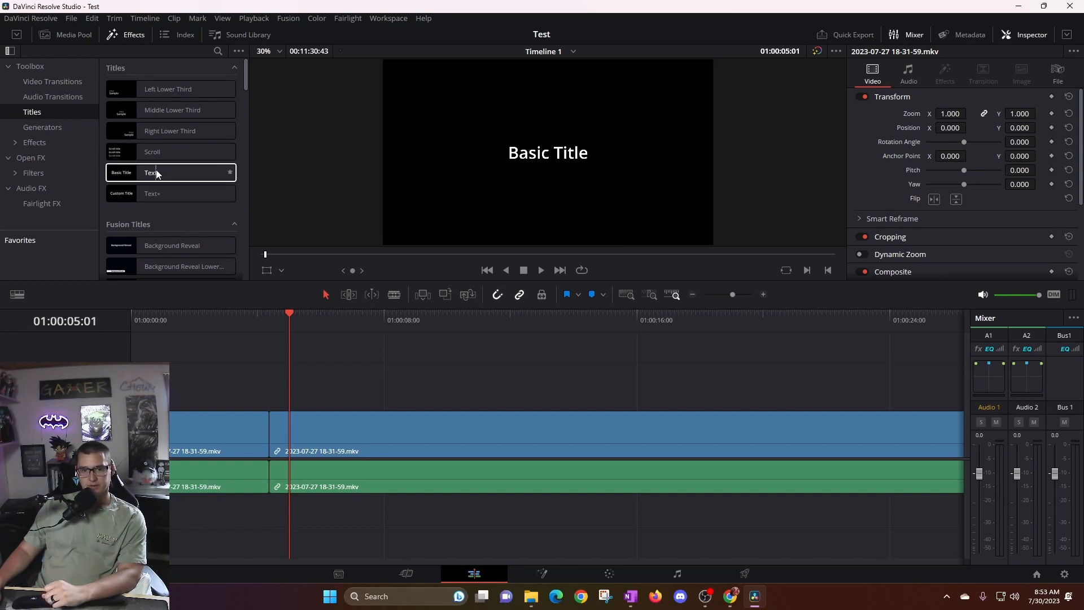
{"action": "left_click_drag", "start_coordinate": [169, 174], "coordinate": [282, 380]}
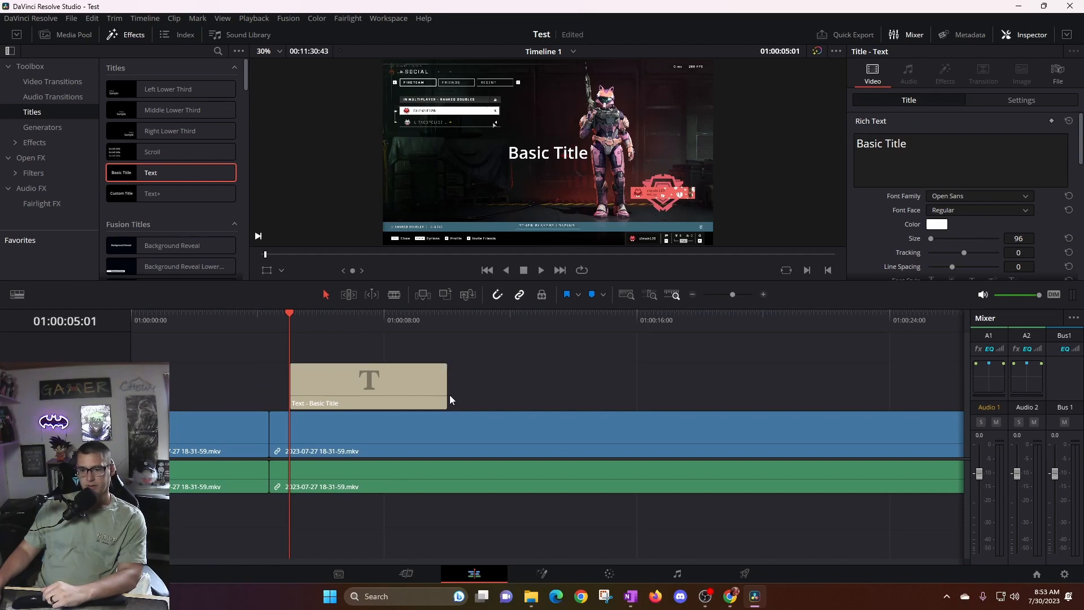
{"action": "left_click_drag", "start_coordinate": [448, 399], "coordinate": [726, 404]}
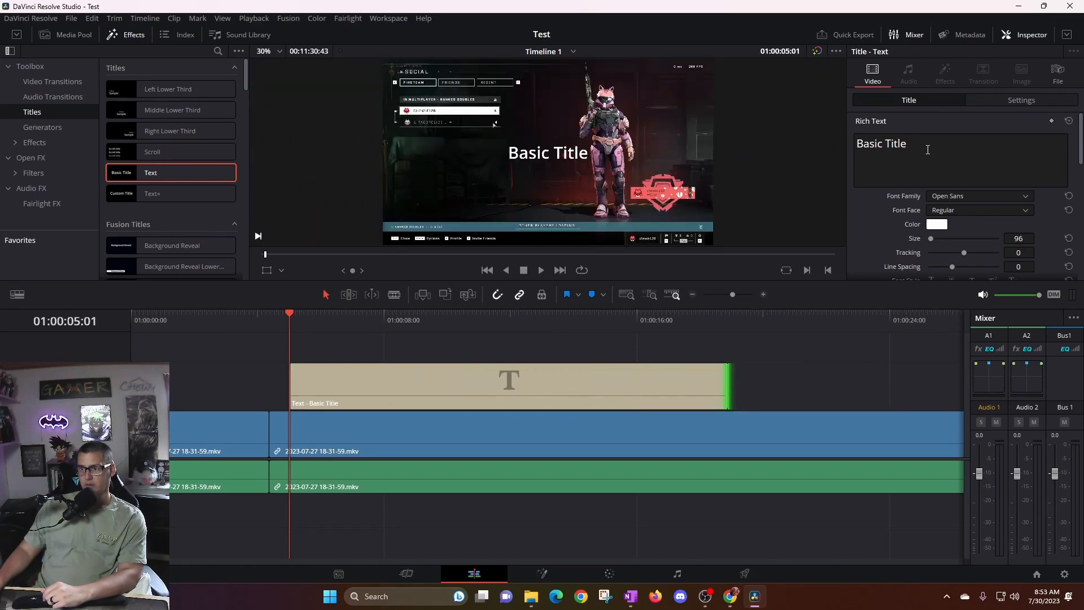
Replace the title's placeholder text with TEST
{"action": "left_click_drag", "start_coordinate": [909, 145], "coordinate": [839, 148]}
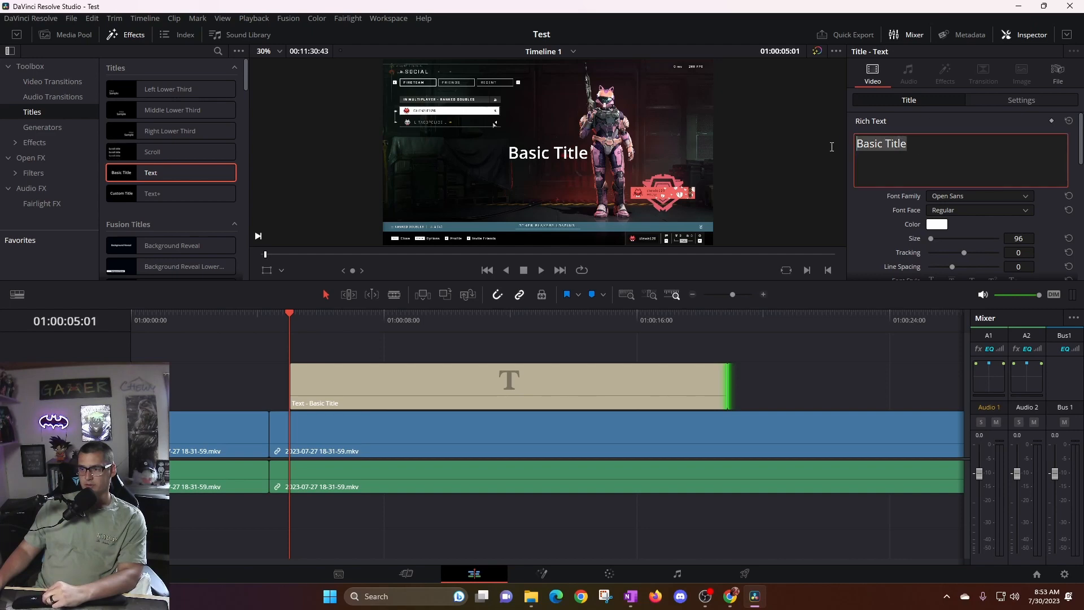
{"action": "type", "text": "TEST"}
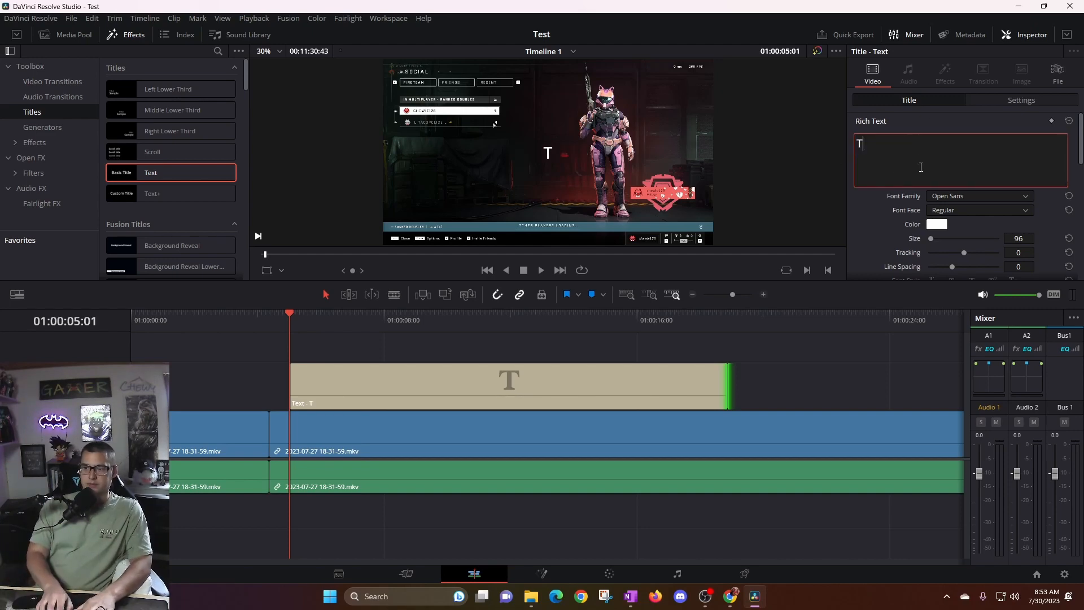
{"action": "key", "text": "BackSpace"}
{"action": "key", "text": "BackSpace"}
{"action": "type", "text": "ST"}
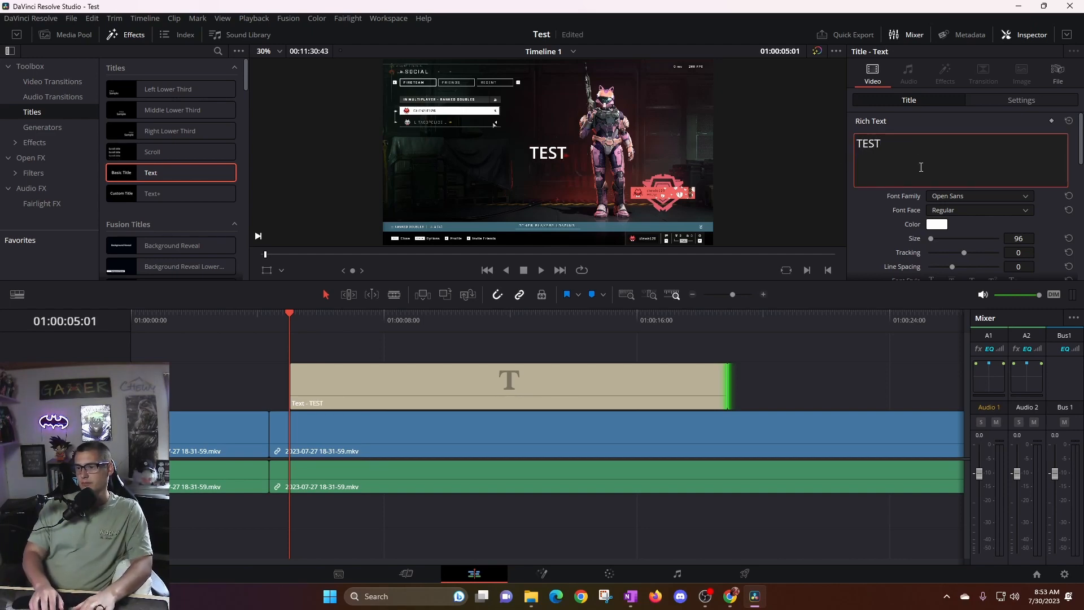
Enlarge the TEST title to size 234 and change its color to blue
{"action": "left_click_drag", "start_coordinate": [931, 238], "coordinate": [933, 239]}
{"action": "left_click", "coordinate": [937, 224]}
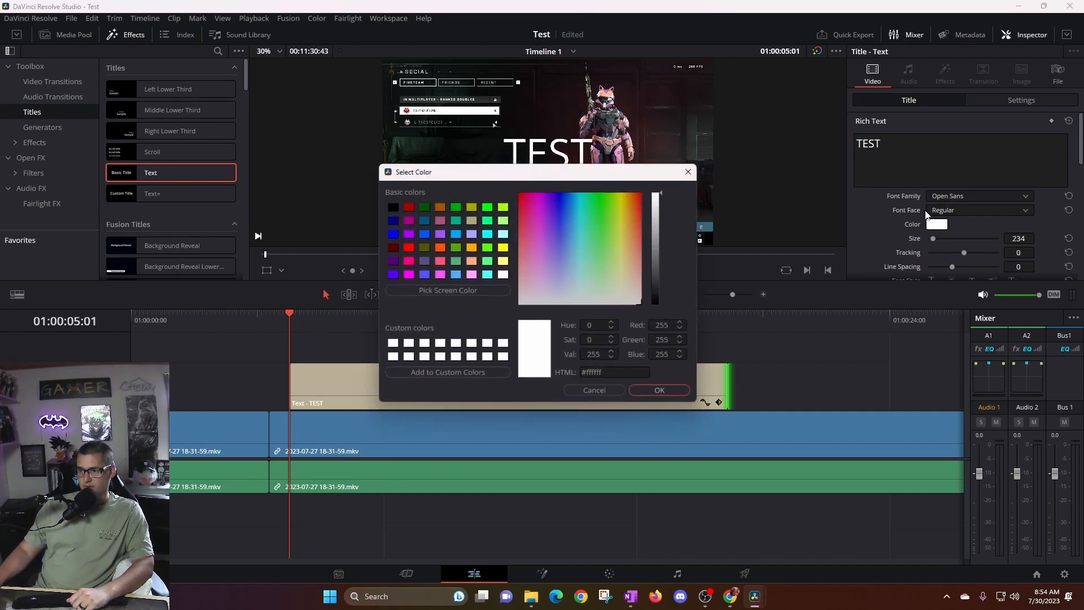
{"action": "left_click", "coordinate": [556, 202]}
{"action": "left_click", "coordinate": [661, 392]}
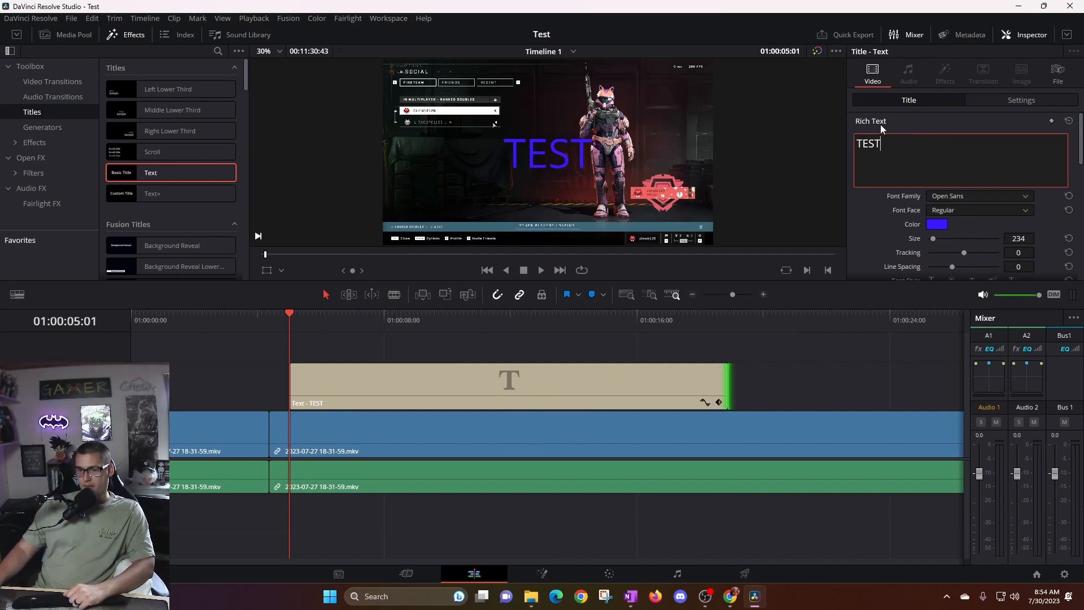
Look through the title's formatting settings and shift the TEST text slightly left of the picture's center
{"action": "scroll", "coordinate": [922, 169], "scroll_direction": "down", "scroll_amount": 2}
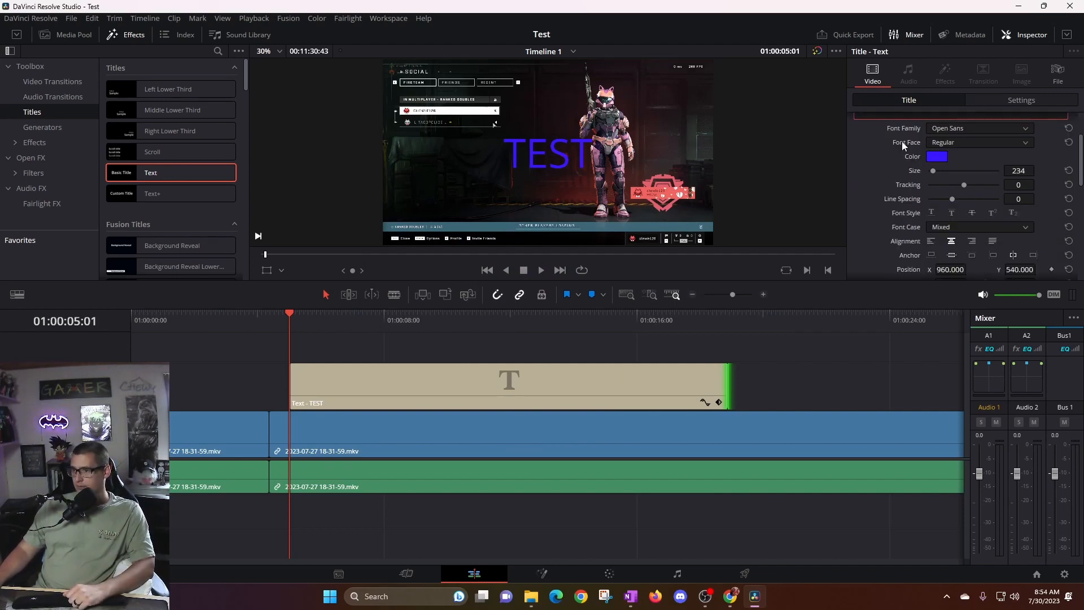
{"action": "scroll", "coordinate": [933, 176], "scroll_direction": "down", "scroll_amount": 5}
{"action": "scroll", "coordinate": [966, 201], "scroll_direction": "down", "scroll_amount": 4}
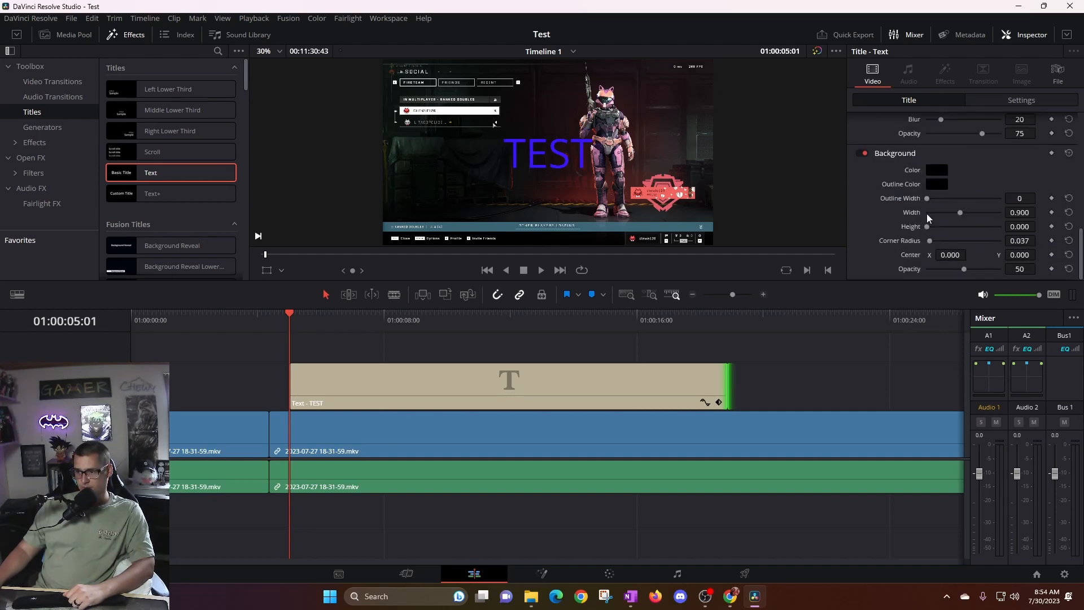
{"action": "scroll", "coordinate": [926, 225], "scroll_direction": "up", "scroll_amount": 9}
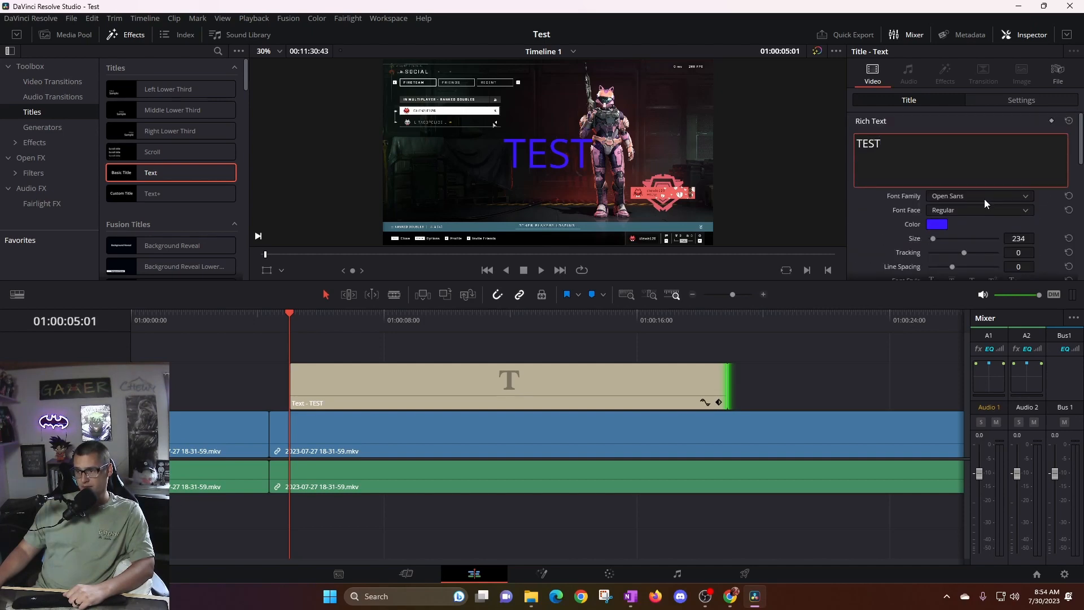
{"action": "left_click", "coordinate": [537, 152]}
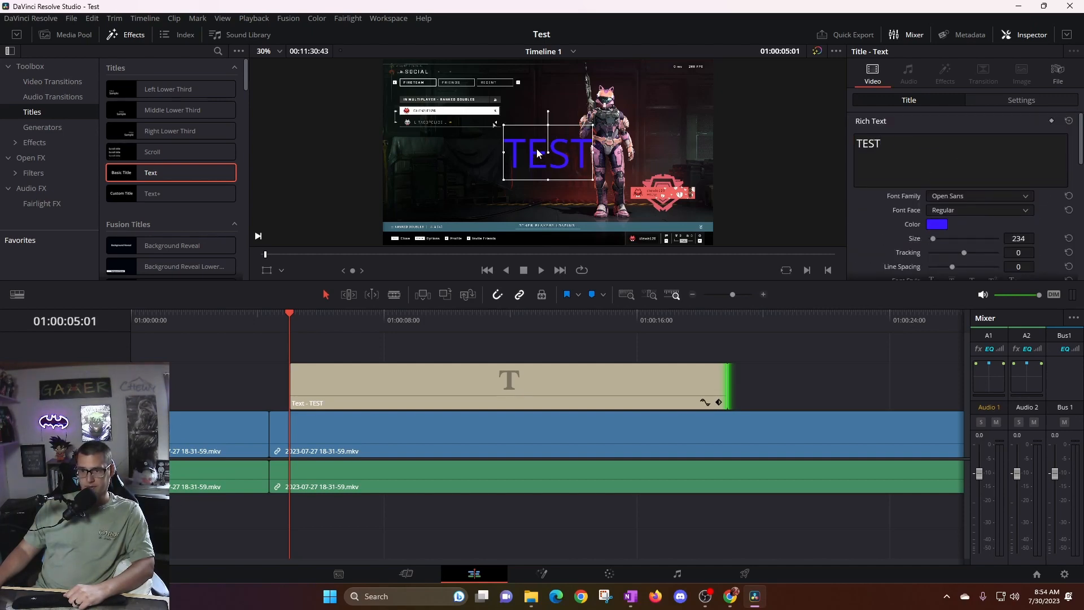
{"action": "left_click_drag", "start_coordinate": [558, 149], "coordinate": [517, 163]}
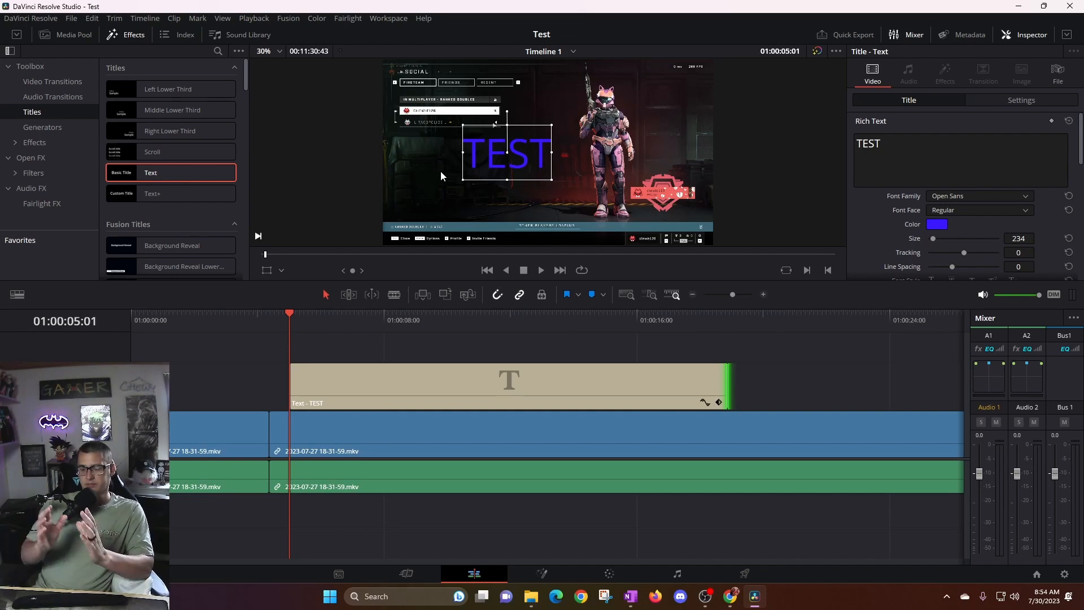
Use the Transform overlay to tilt the TEST title slightly counterclockwise and move it to the picture's left side
{"action": "left_click", "coordinate": [267, 271]}
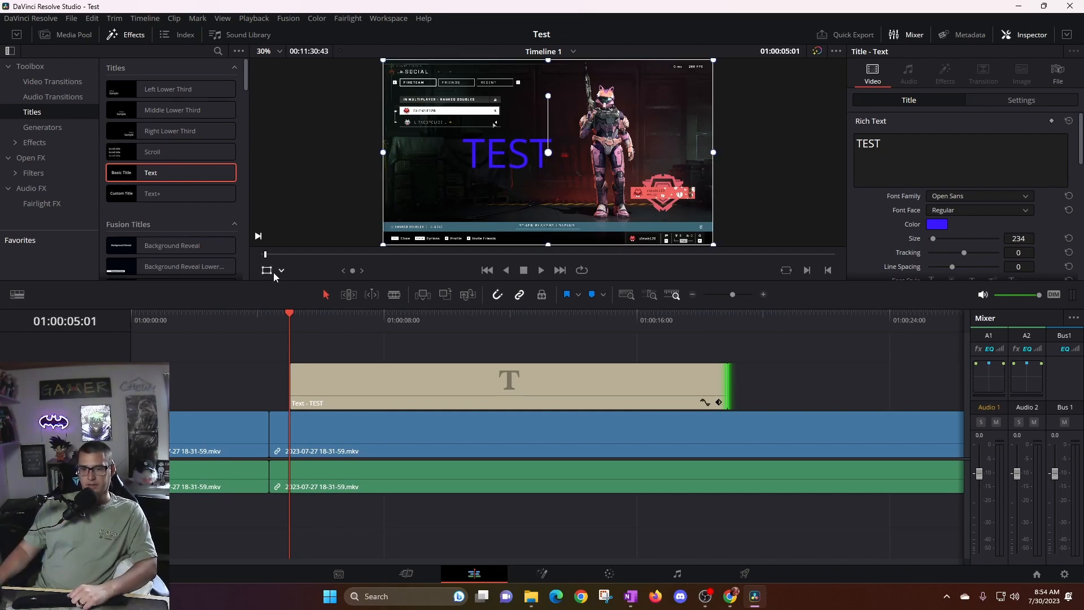
{"action": "left_click_drag", "start_coordinate": [548, 100], "coordinate": [473, 182]}
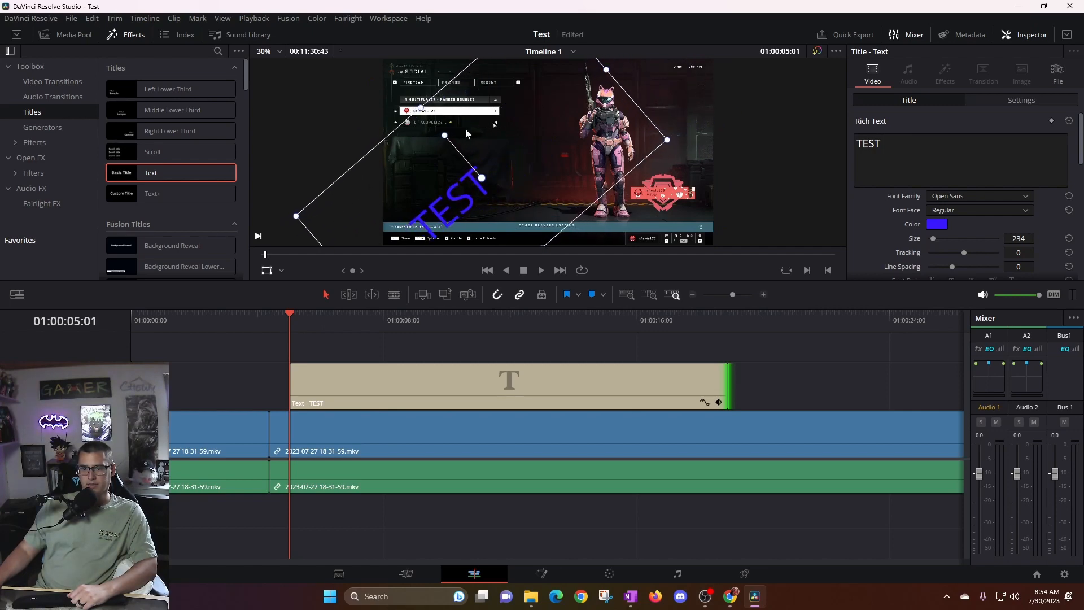
{"action": "left_click_drag", "start_coordinate": [446, 139], "coordinate": [464, 124]}
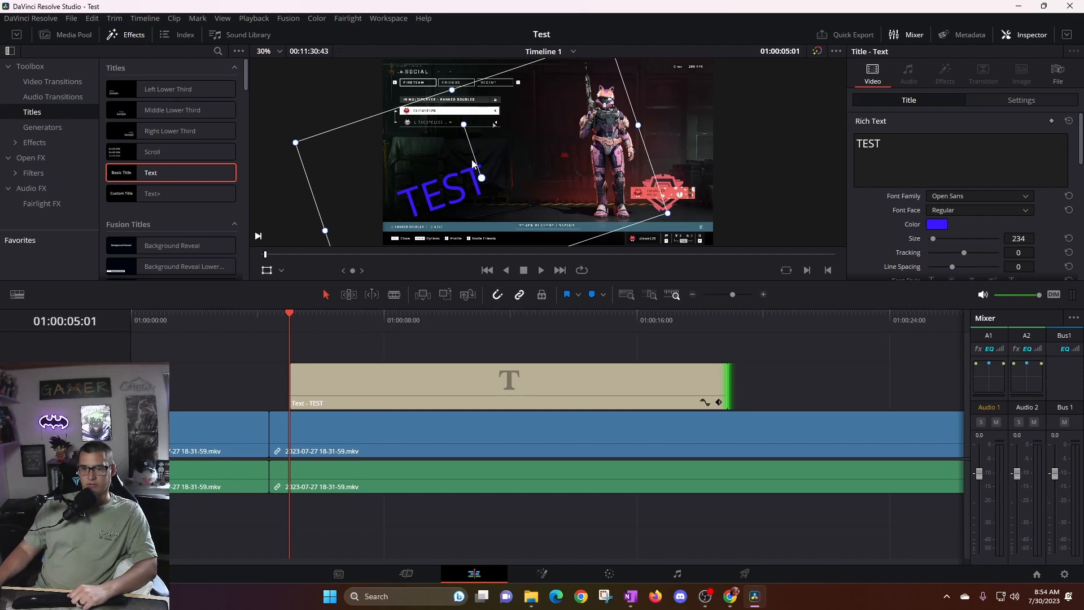
{"action": "left_click_drag", "start_coordinate": [481, 184], "coordinate": [491, 134]}
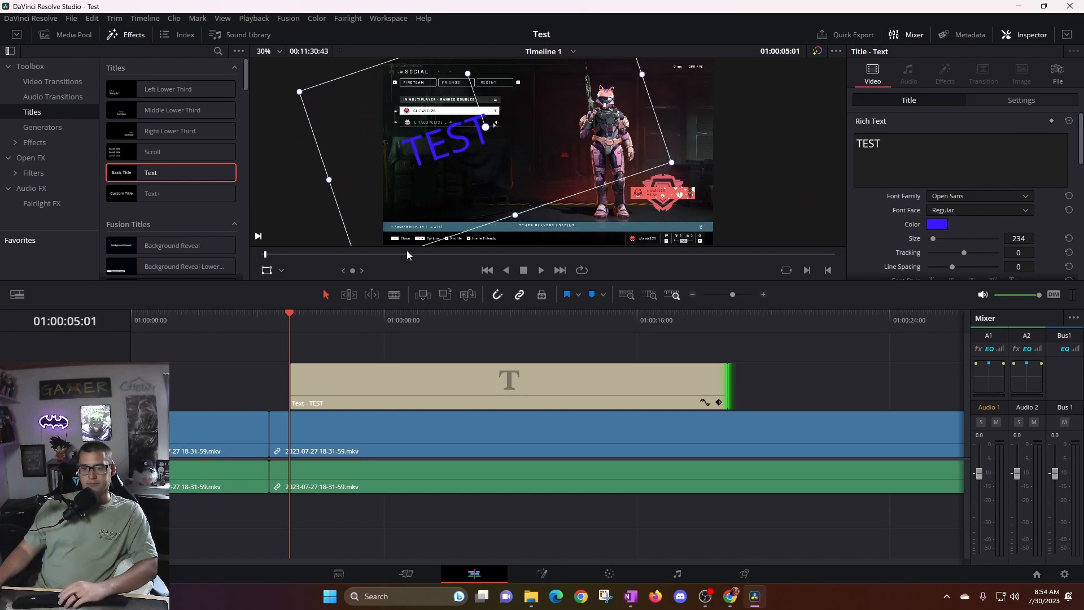
{"action": "left_click", "coordinate": [268, 271]}
{"action": "left_click", "coordinate": [782, 136]}
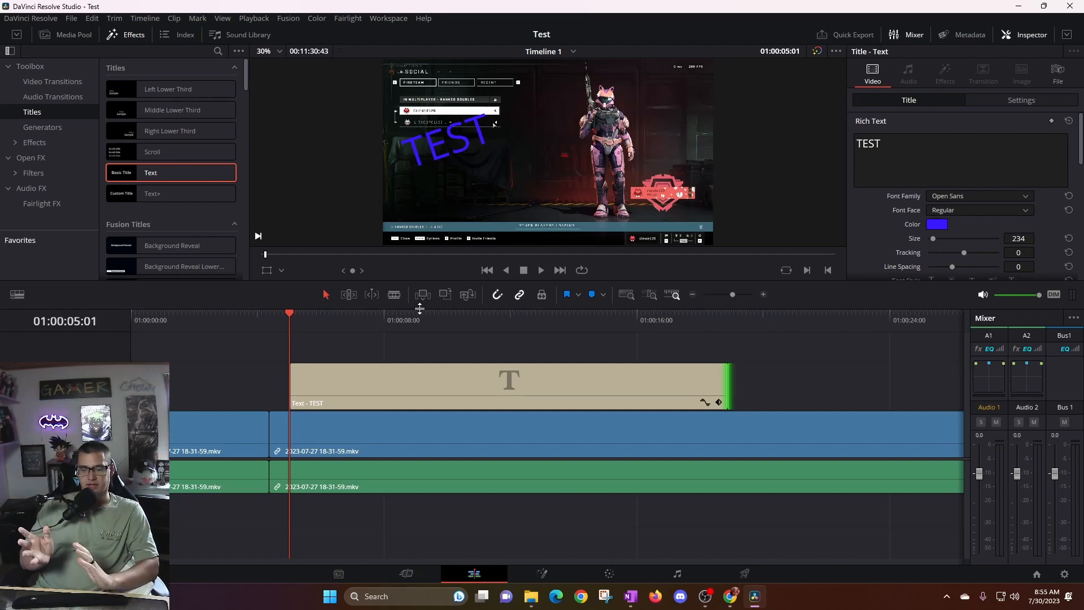
Delete the TEST title clip from the timeline
{"action": "left_click", "coordinate": [378, 394]}
{"action": "key", "text": "Delete"}
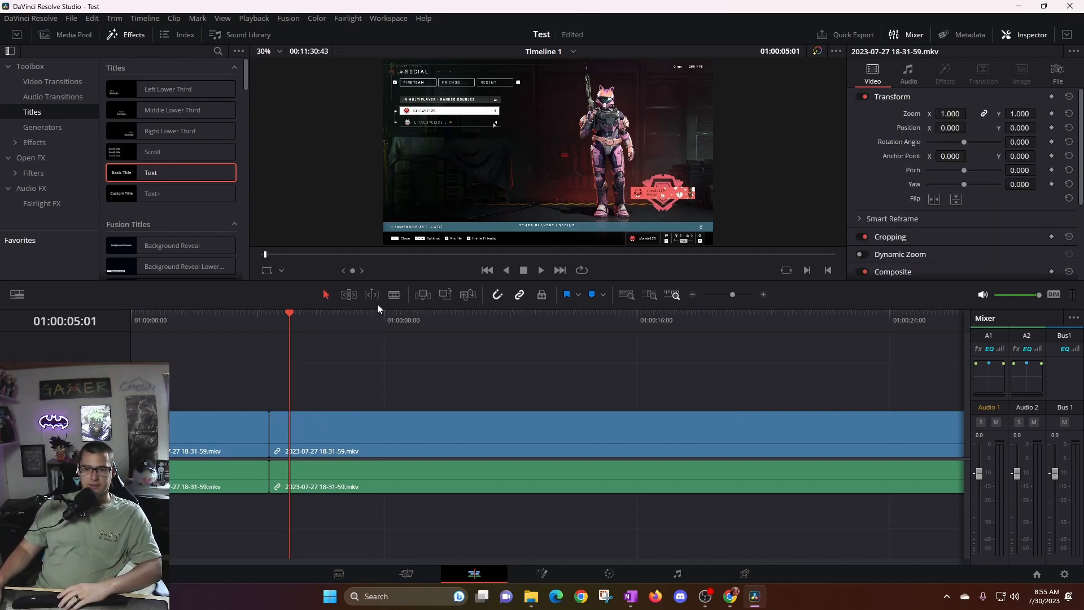
{"action": "left_click", "coordinate": [290, 432]}
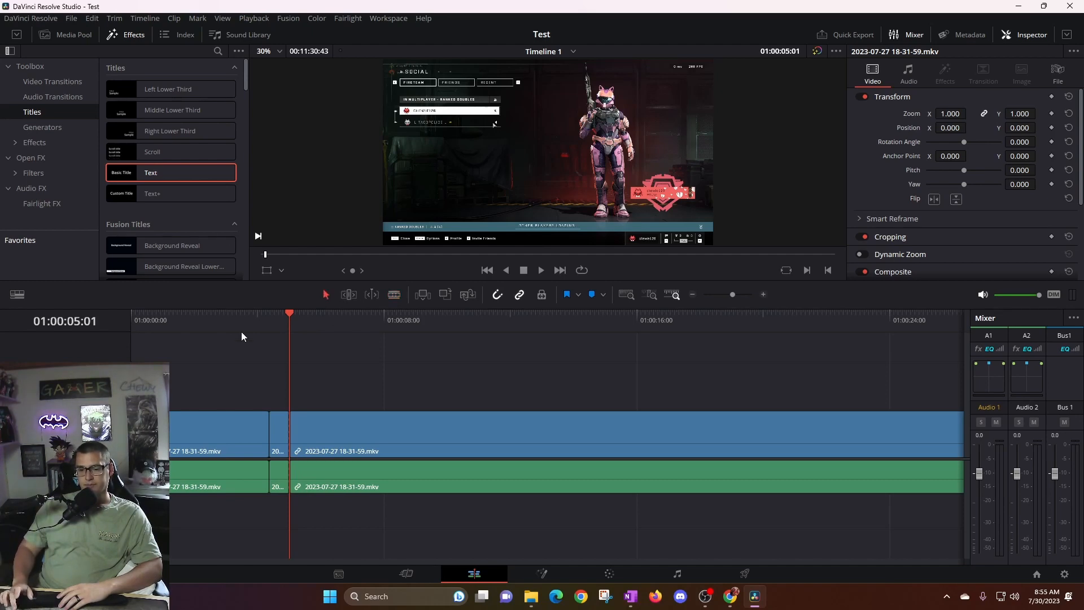
{"action": "key", "text": "Right"}
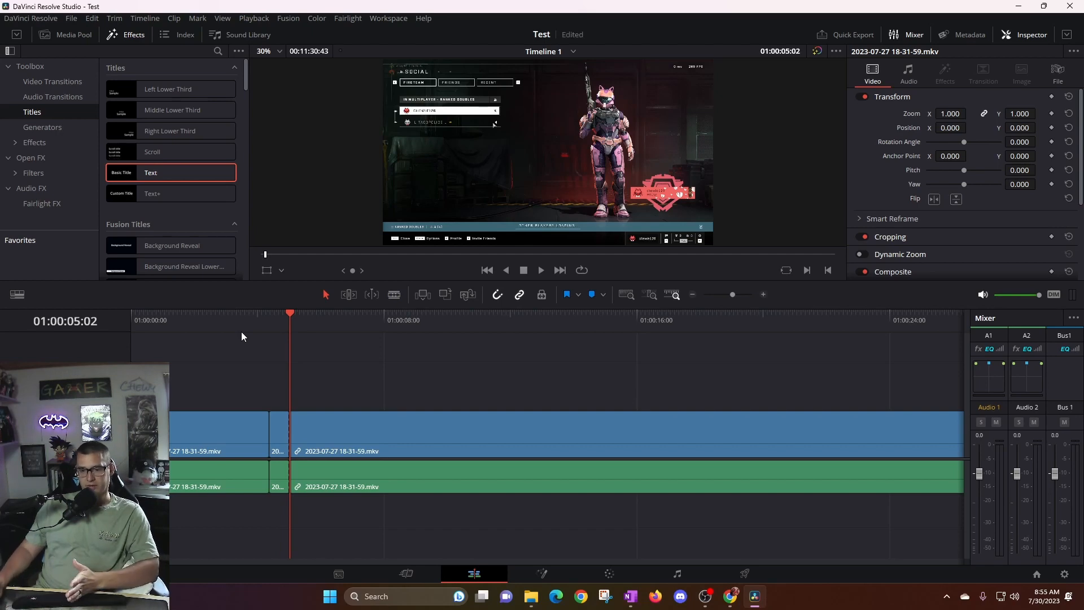
{"action": "left_click", "coordinate": [399, 296]}
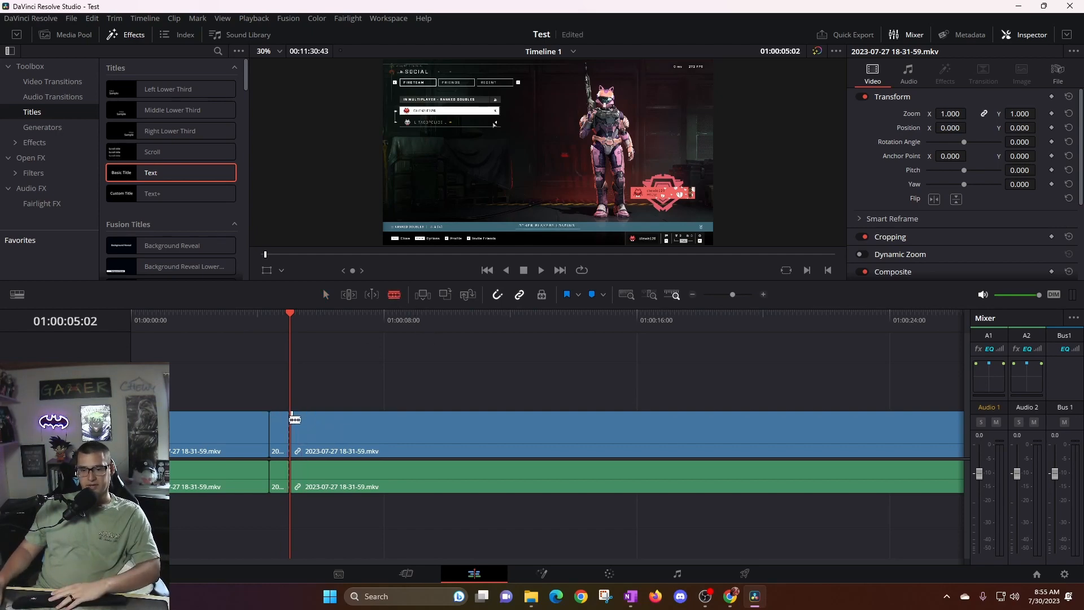
{"action": "left_click", "coordinate": [327, 294]}
{"action": "left_click_drag", "start_coordinate": [283, 320], "coordinate": [316, 322]}
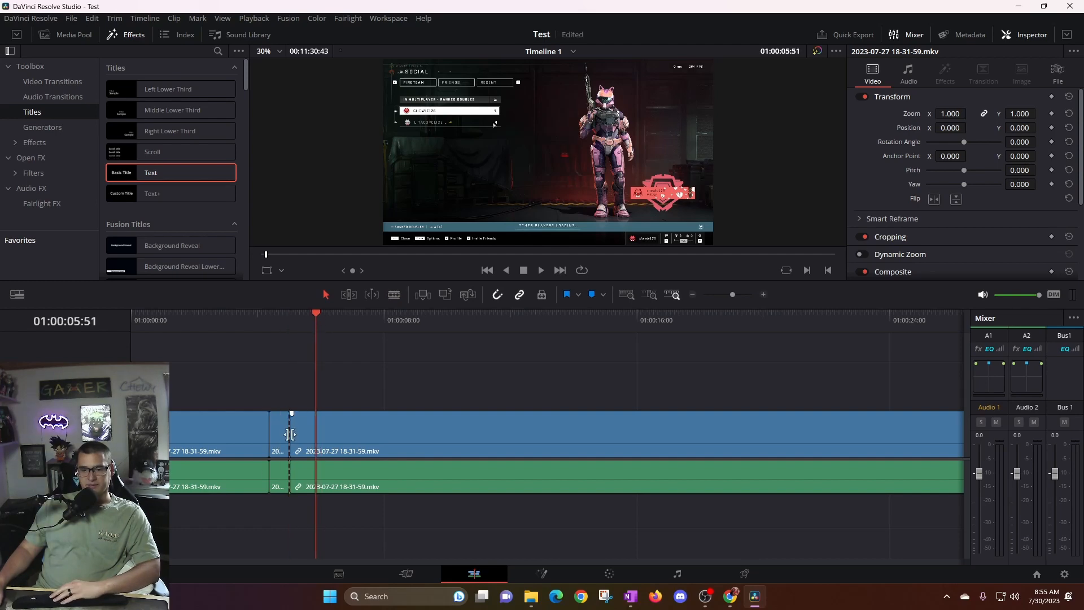
Turn the one-frame segment into a freeze frame through its clip speed settings
{"action": "mouse_move", "coordinate": [735, 298]}
{"action": "left_mouse_down"}
{"action": "mouse_move", "coordinate": [721, 299]}
{"action": "mouse_move", "coordinate": [744, 294]}
{"action": "left_mouse_up"}
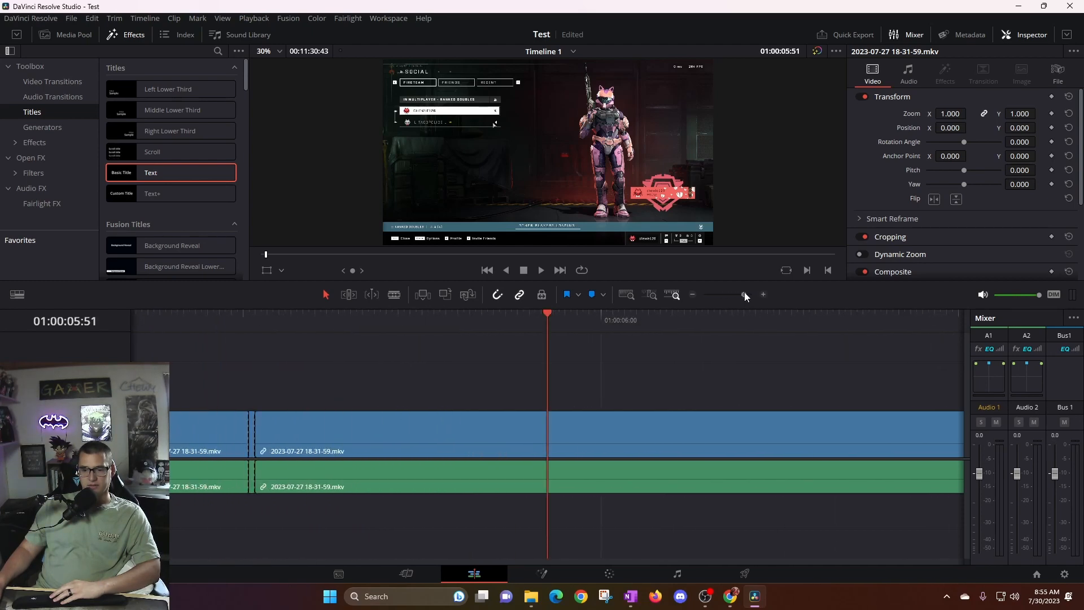
{"action": "left_click", "coordinate": [253, 435]}
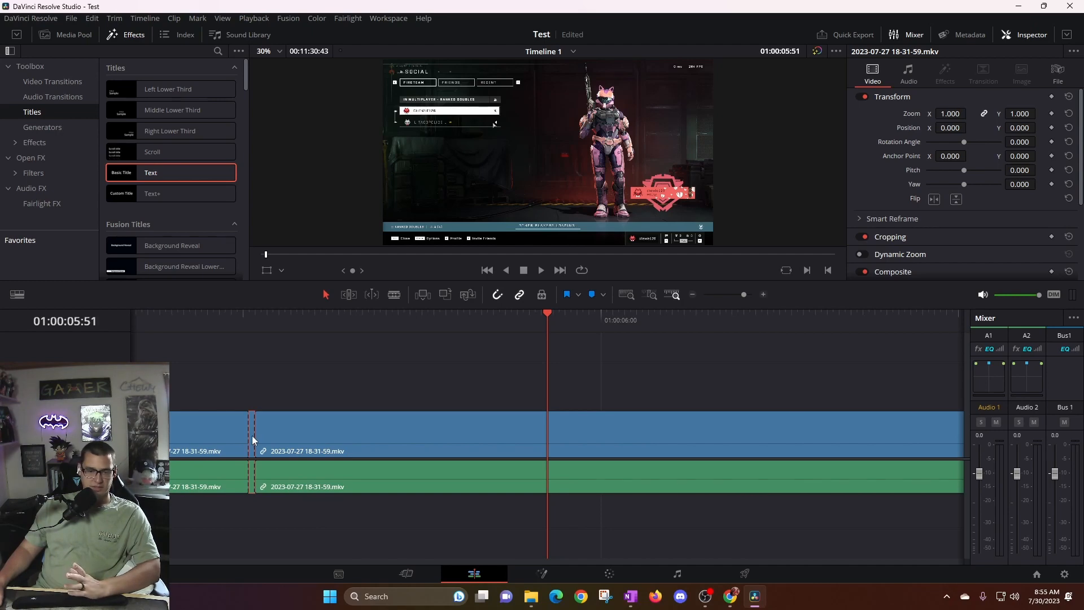
{"action": "right_click", "coordinate": [252, 435]}
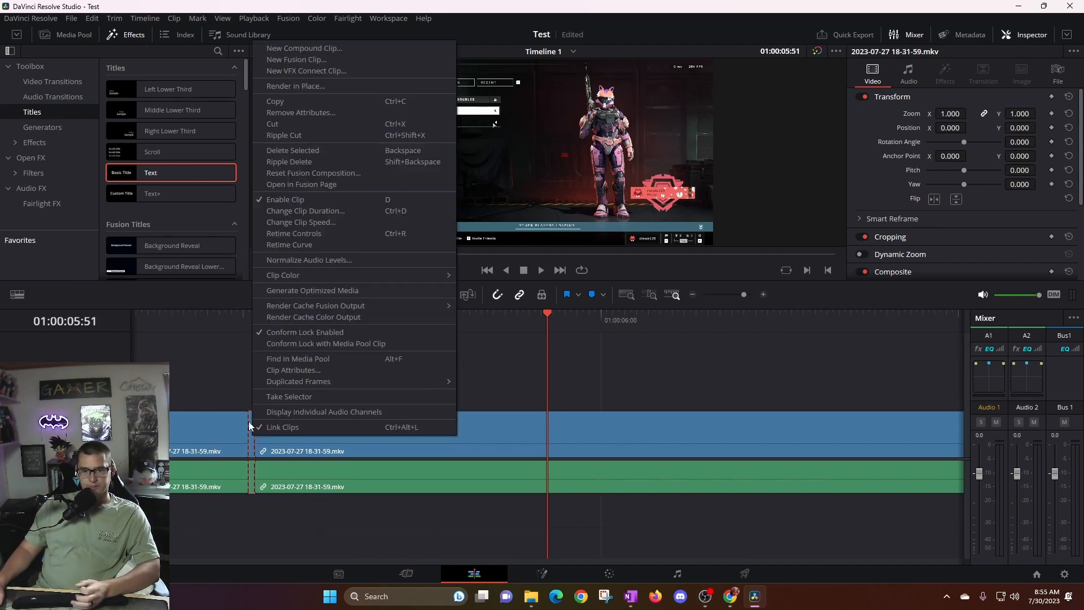
{"action": "left_click", "coordinate": [301, 222]}
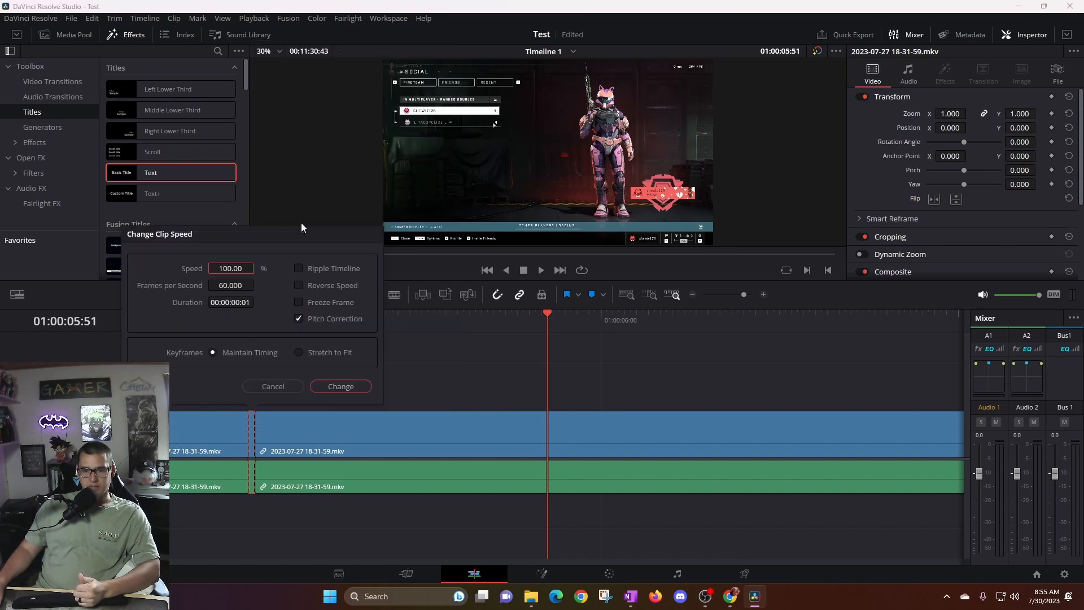
{"action": "left_click", "coordinate": [299, 303]}
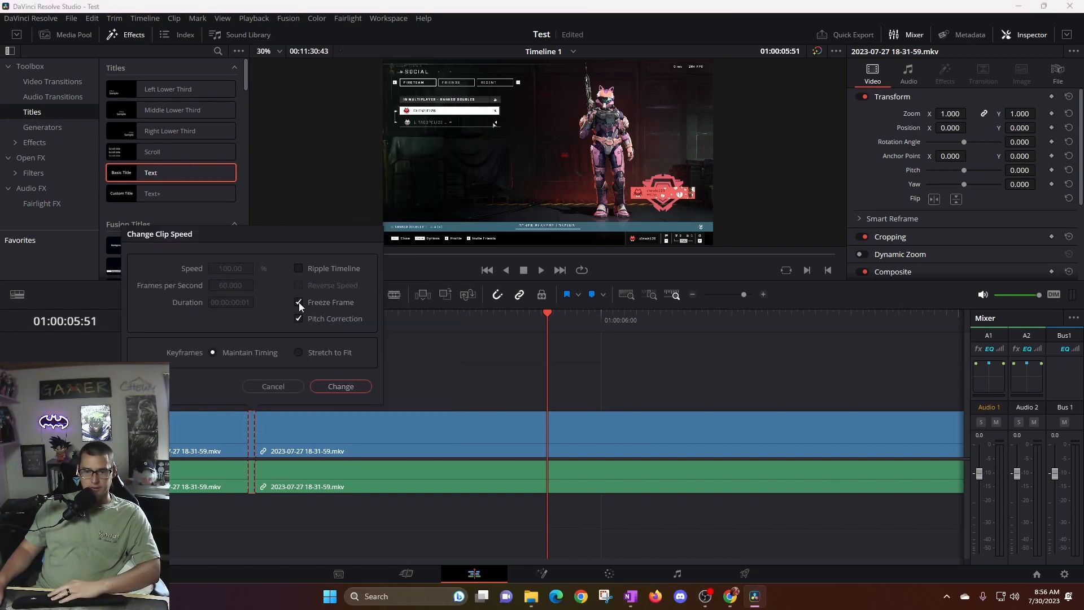
{"action": "left_click", "coordinate": [345, 389]}
Make room after the freeze-frame segment and extend it to about one second so it meets the following clip
{"action": "left_click_drag", "start_coordinate": [310, 428], "coordinate": [693, 426]}
{"action": "left_click", "coordinate": [253, 436]}
{"action": "left_click_drag", "start_coordinate": [255, 435], "coordinate": [653, 435]}
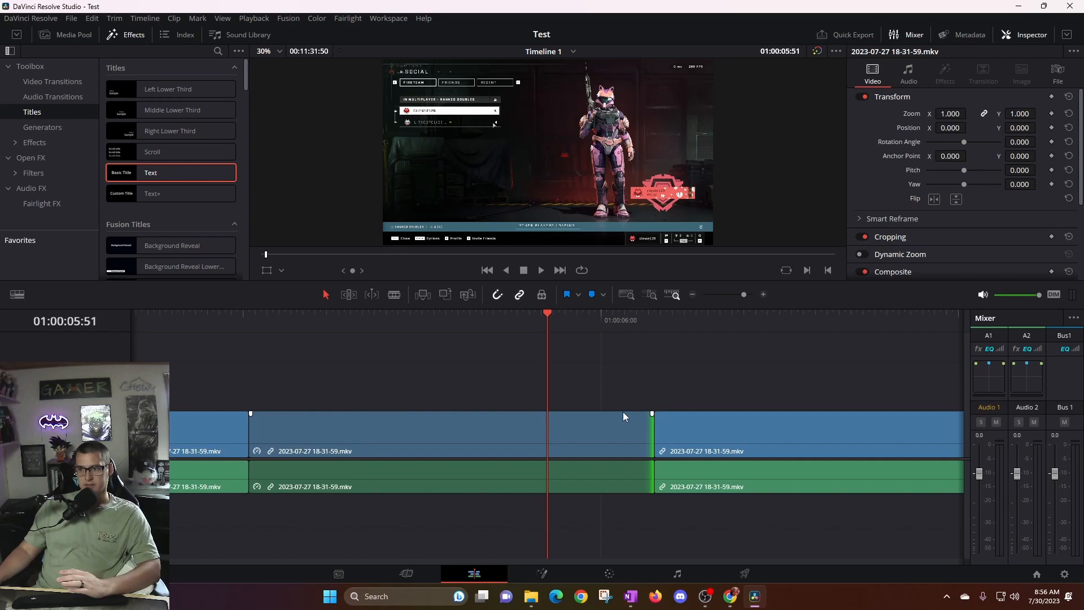
Place a basic Text title above the freeze frame, aligned with its start, and trim the title's end back toward the freeze frame's end
{"action": "left_click_drag", "start_coordinate": [138, 172], "coordinate": [233, 369]}
{"action": "left_click", "coordinate": [829, 388]}
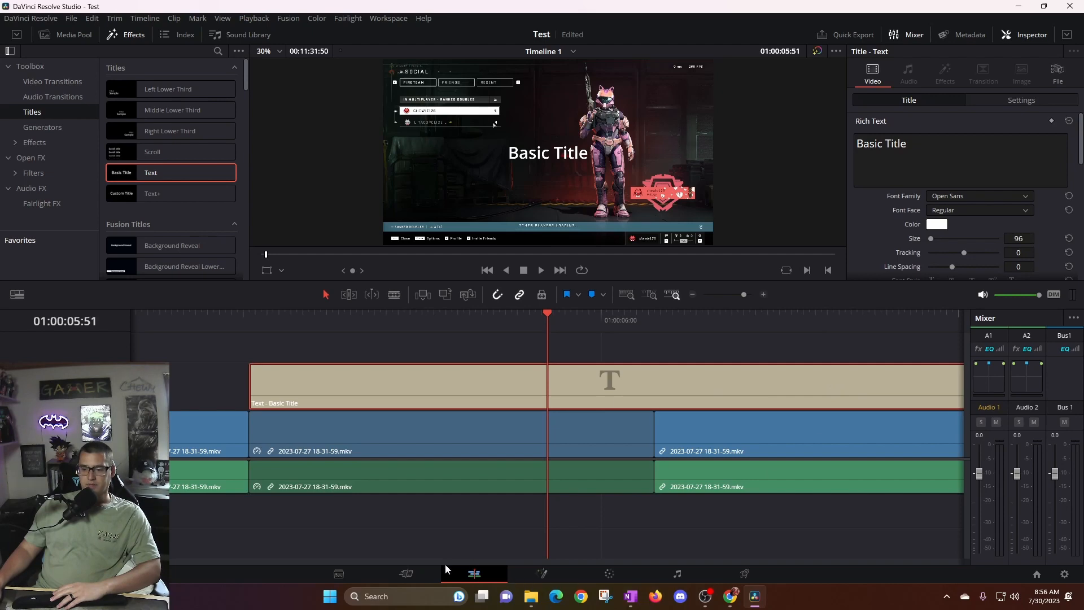
{"action": "scroll", "coordinate": [547, 435], "scroll_direction": "right", "scroll_amount": 5}
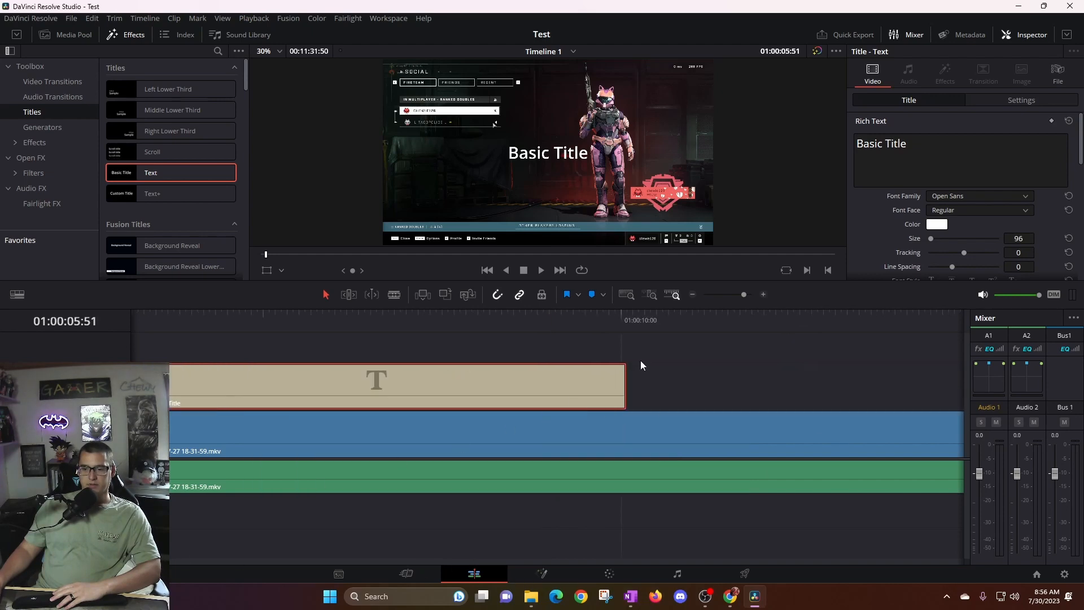
{"action": "left_click_drag", "start_coordinate": [625, 380], "coordinate": [205, 383]}
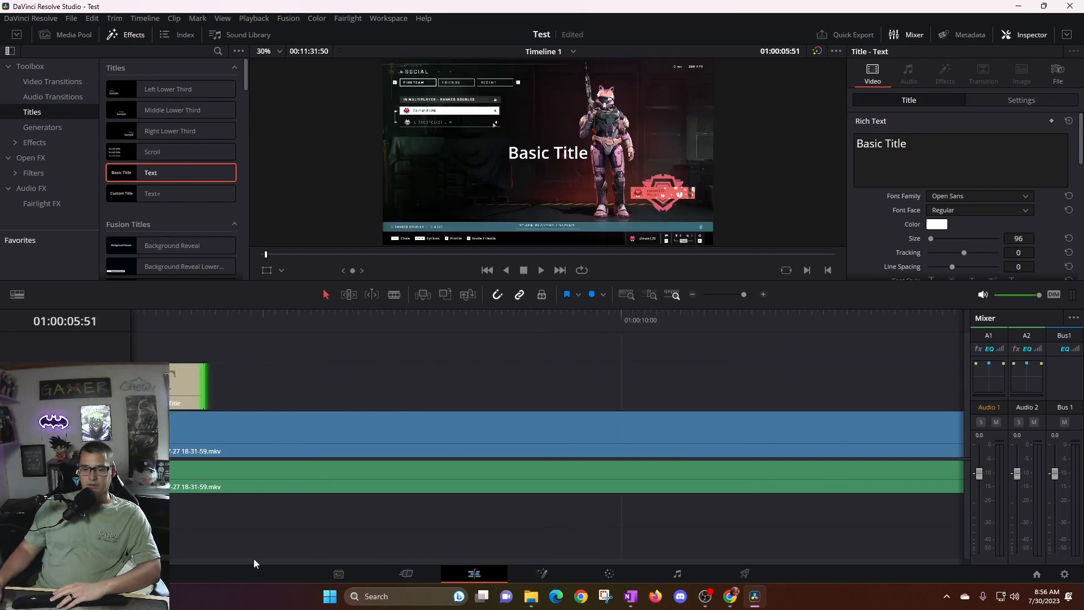
{"action": "scroll", "coordinate": [547, 434], "scroll_direction": "left", "scroll_amount": 8}
{"action": "scroll", "coordinate": [547, 435], "scroll_direction": "right", "scroll_amount": 6}
{"action": "scroll", "coordinate": [706, 365], "scroll_direction": "right", "scroll_amount": 3}
{"action": "left_click_drag", "start_coordinate": [716, 377], "coordinate": [284, 379]}
{"action": "scroll", "coordinate": [548, 435], "scroll_direction": "left", "scroll_amount": 8}
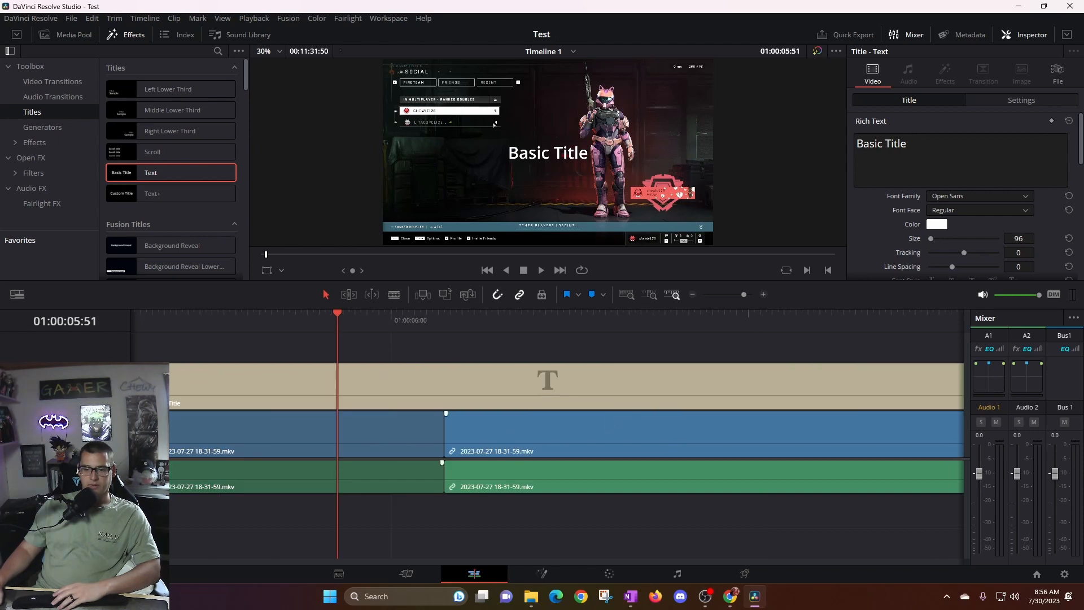
{"action": "scroll", "coordinate": [606, 429], "scroll_direction": "right", "scroll_amount": 4}
{"action": "scroll", "coordinate": [605, 429], "scroll_direction": "left", "scroll_amount": 4}
{"action": "scroll", "coordinate": [605, 429], "scroll_direction": "right", "scroll_amount": 2}
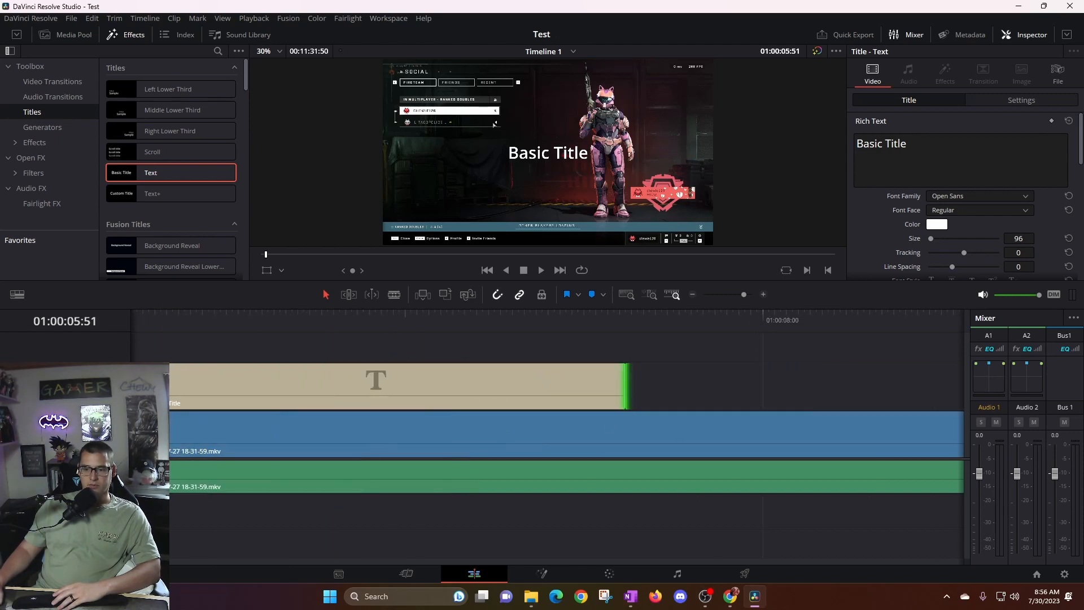
{"action": "left_click_drag", "start_coordinate": [623, 374], "coordinate": [177, 384]}
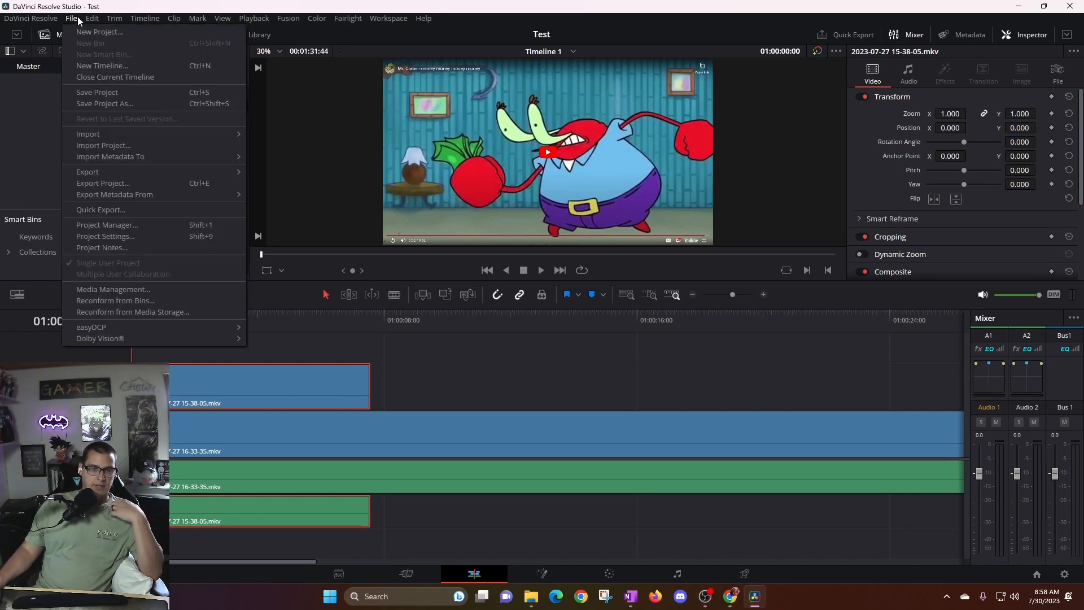
Open the project settings and look through the timeline resolution presets, keeping 1920 x 1080 HD selected
{"action": "left_click", "coordinate": [141, 235]}
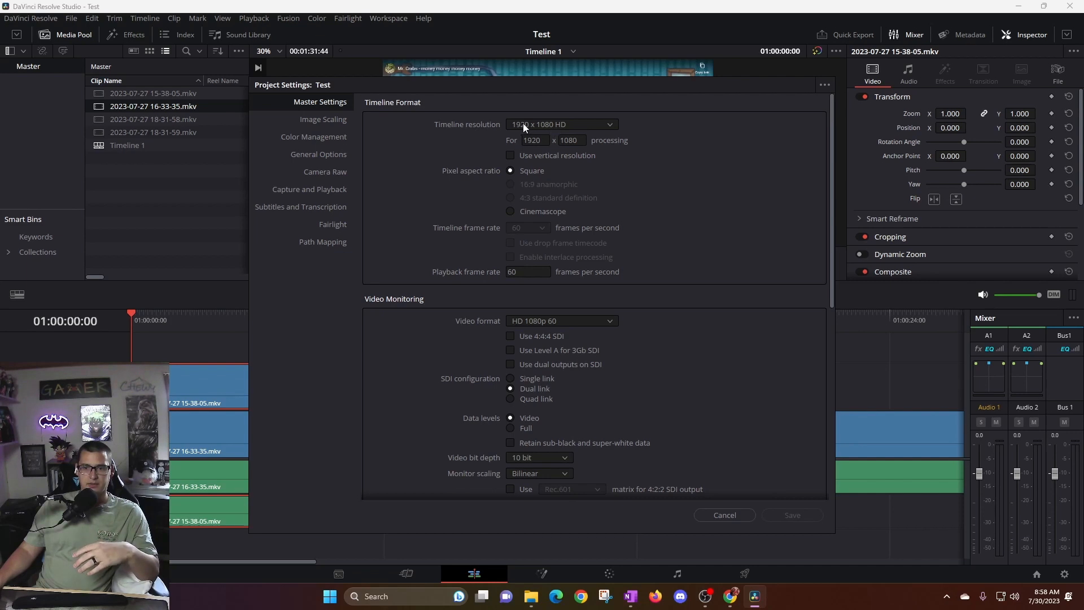
{"action": "left_click", "coordinate": [552, 126]}
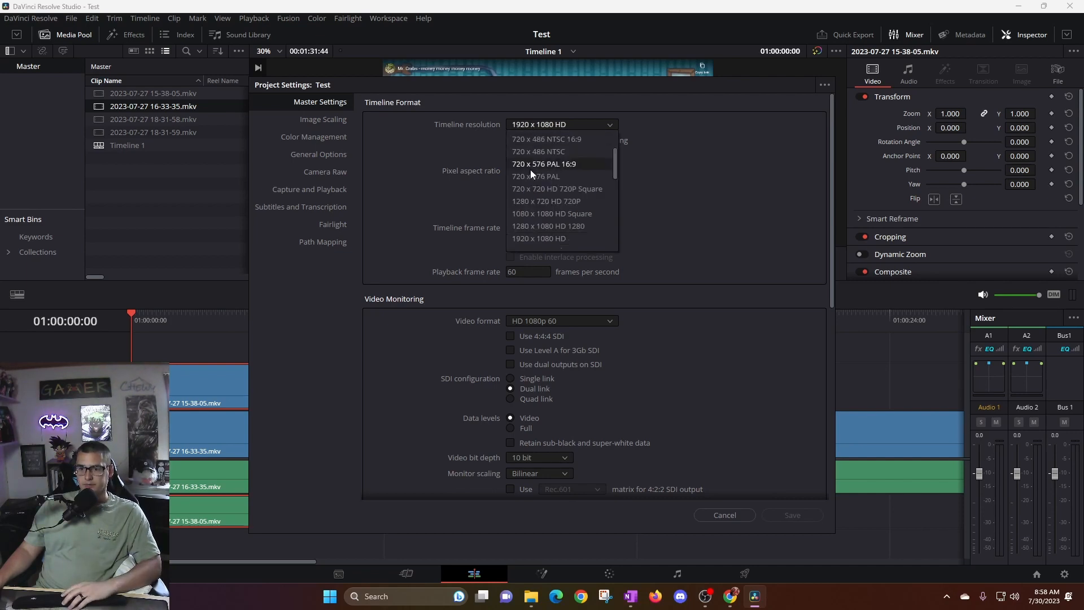
{"action": "scroll", "coordinate": [561, 179], "scroll_direction": "down", "scroll_amount": 6}
{"action": "left_click", "coordinate": [534, 122]}
{"action": "left_click", "coordinate": [534, 122]}
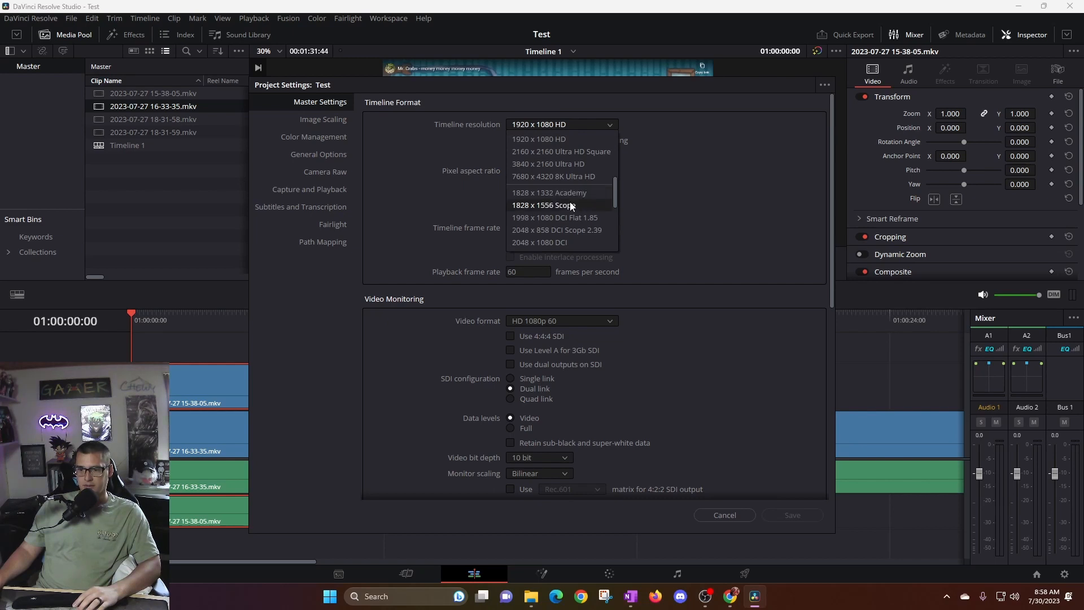
{"action": "scroll", "coordinate": [570, 206], "scroll_direction": "down", "scroll_amount": 3}
{"action": "scroll", "coordinate": [570, 205], "scroll_direction": "up", "scroll_amount": 6}
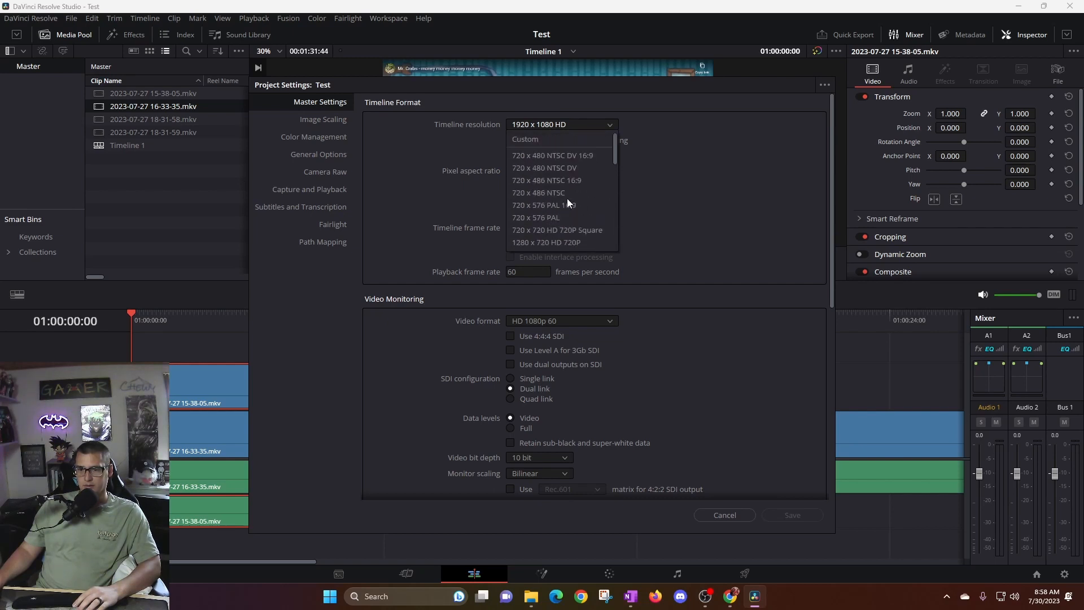
{"action": "scroll", "coordinate": [559, 197], "scroll_direction": "down", "scroll_amount": 1}
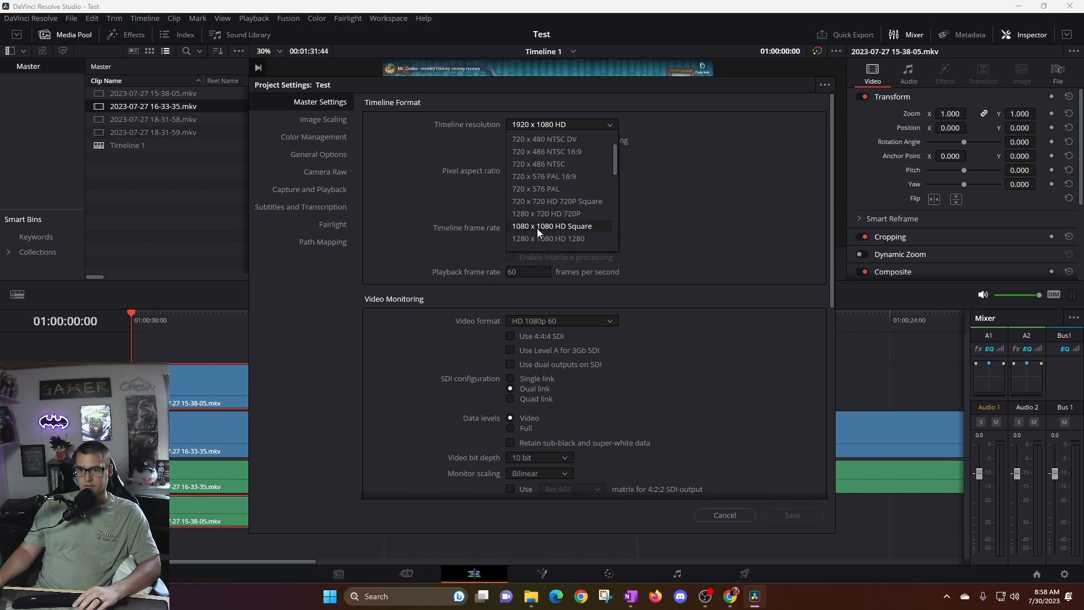
{"action": "scroll", "coordinate": [553, 223], "scroll_direction": "down", "scroll_amount": 1}
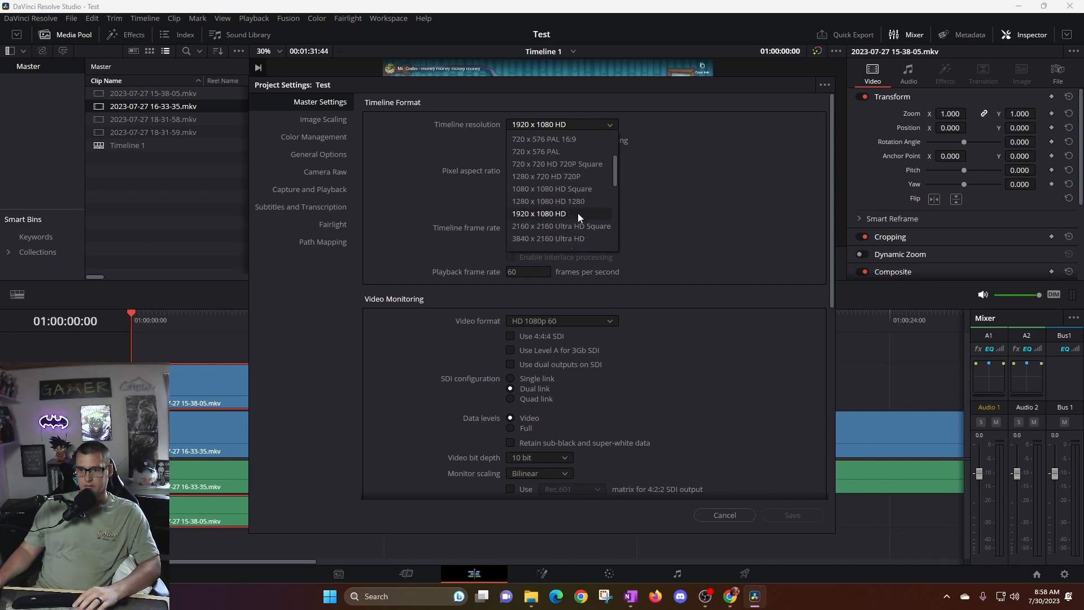
{"action": "left_click", "coordinate": [578, 213]}
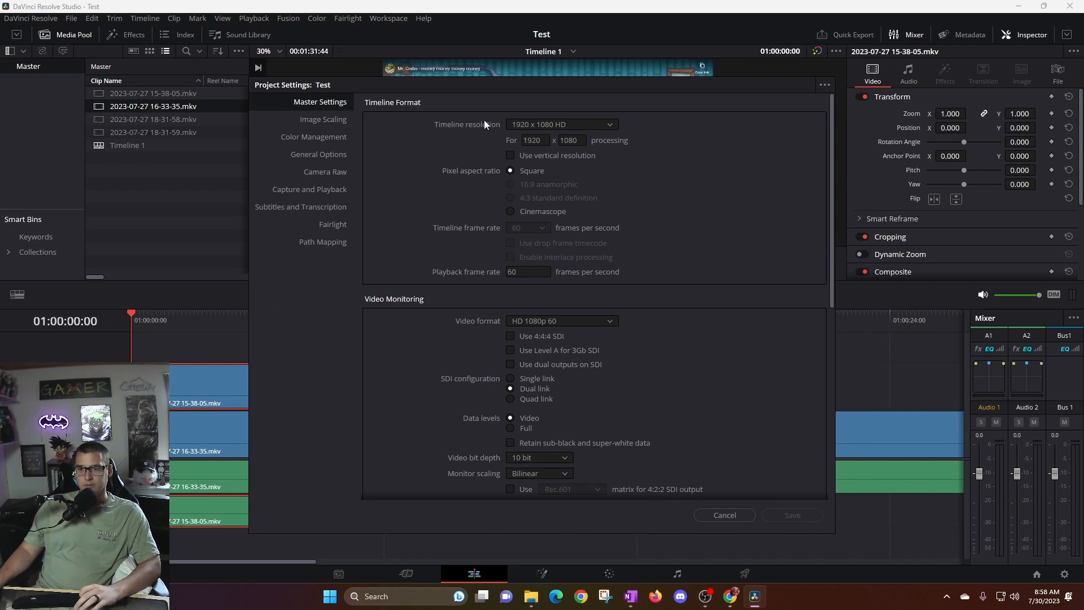
Set the timeline resolution to a vertical 1080 x 1920 and save the project settings
{"action": "left_click", "coordinate": [547, 139]}
{"action": "type", "text": "1080"}
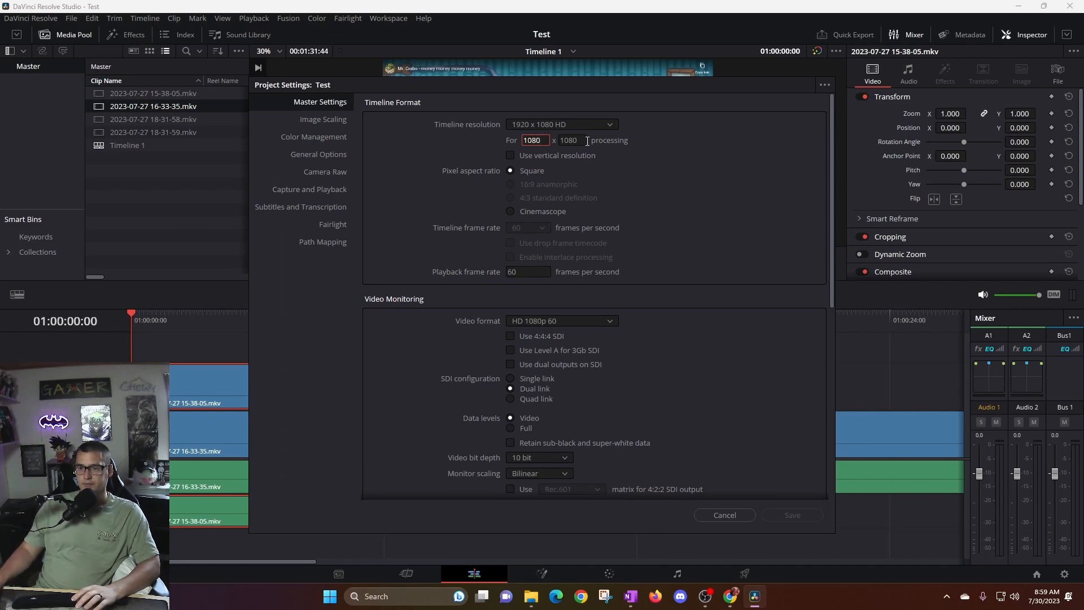
{"action": "left_click", "coordinate": [570, 140]}
{"action": "type", "text": "1920"}
{"action": "key", "text": "Return"}
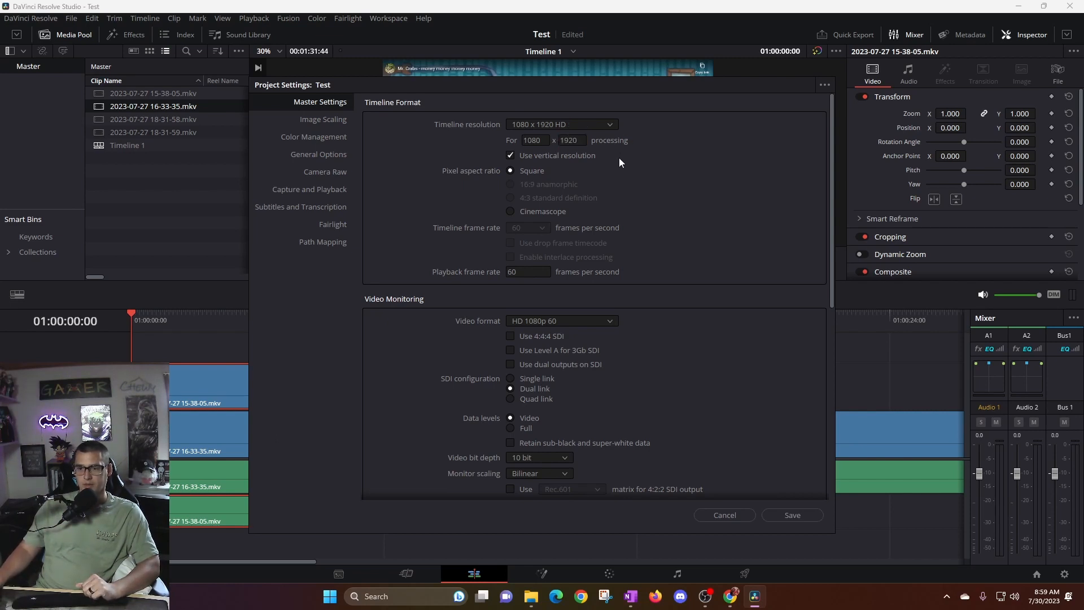
{"action": "left_click", "coordinate": [780, 515]}
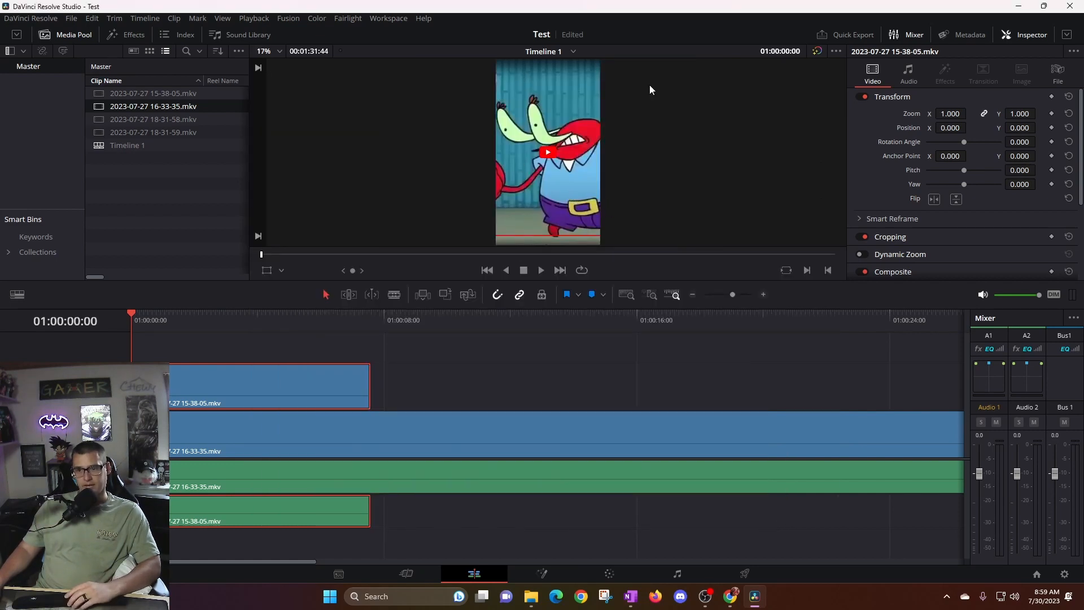
Enlarge the viewer area and examine the vertical frame at different viewer zoom levels
{"action": "left_click_drag", "start_coordinate": [647, 310], "coordinate": [645, 358]}
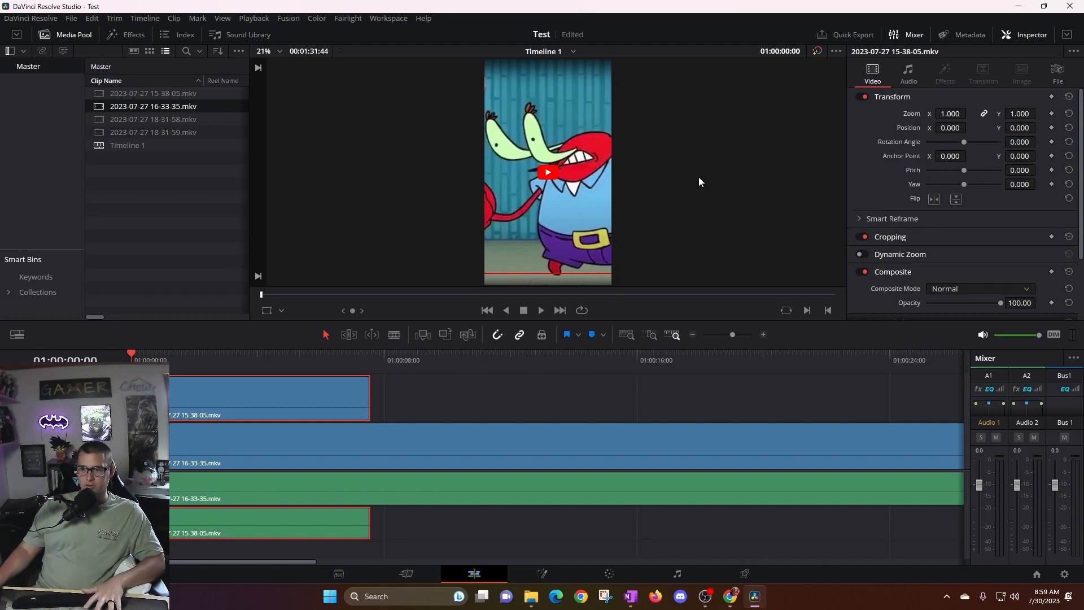
{"action": "scroll", "coordinate": [696, 178], "scroll_direction": "up", "scroll_amount": 2}
{"action": "scroll", "coordinate": [697, 178], "scroll_direction": "down", "scroll_amount": 4}
{"action": "scroll", "coordinate": [697, 177], "scroll_direction": "up", "scroll_amount": 2}
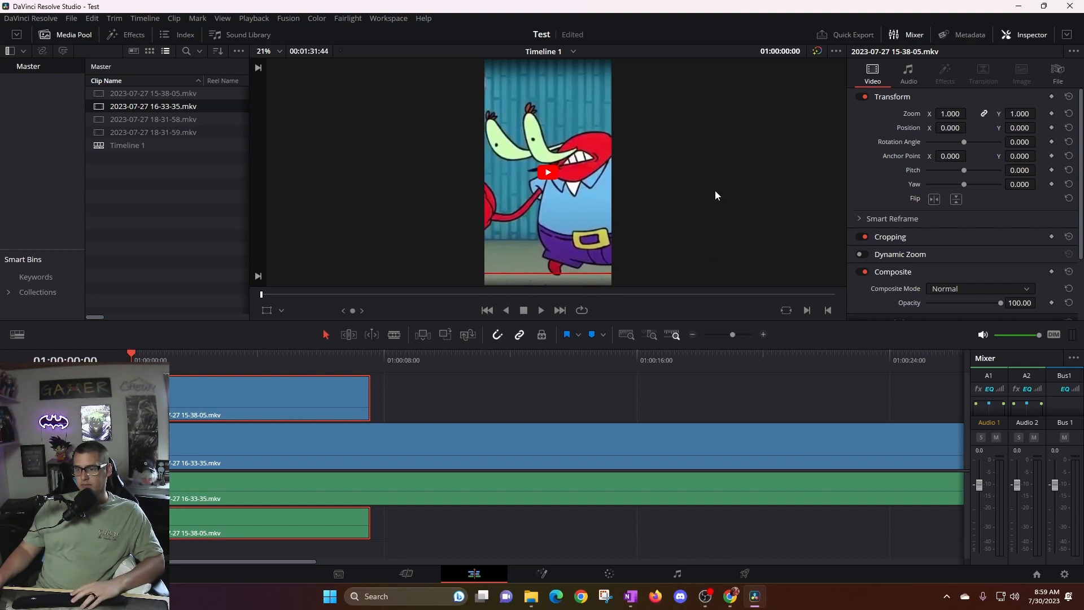
{"action": "scroll", "coordinate": [715, 189], "scroll_direction": "down", "scroll_amount": 3}
{"action": "scroll", "coordinate": [713, 190], "scroll_direction": "up", "scroll_amount": 2}
{"action": "scroll", "coordinate": [713, 191], "scroll_direction": "down", "scroll_amount": 2}
{"action": "scroll", "coordinate": [713, 191], "scroll_direction": "up", "scroll_amount": 1}
{"action": "scroll", "coordinate": [713, 191], "scroll_direction": "down", "scroll_amount": 1}
{"action": "scroll", "coordinate": [714, 190], "scroll_direction": "up", "scroll_amount": 1}
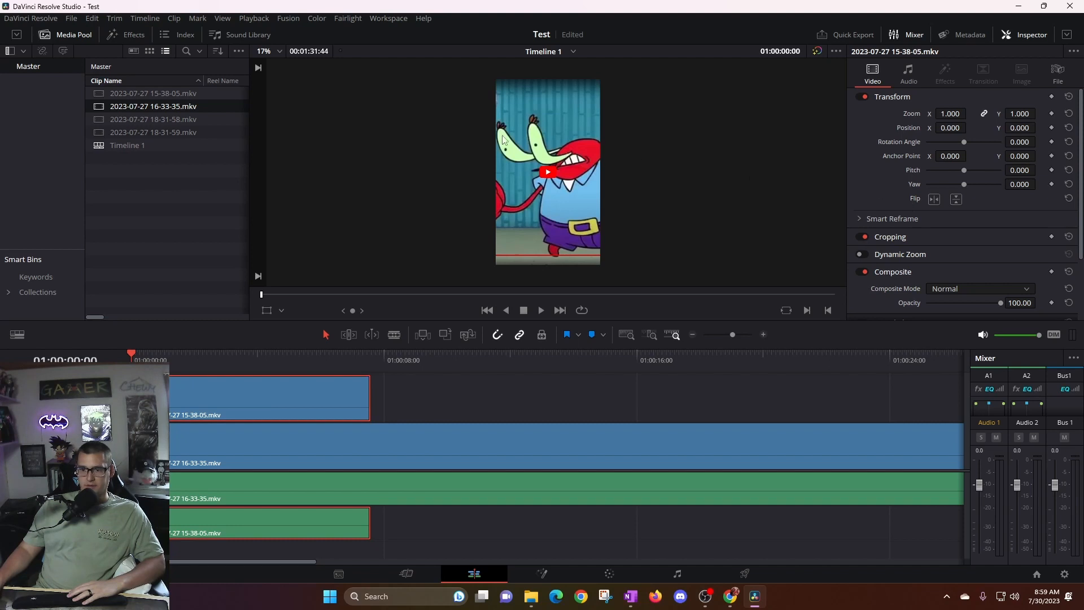
{"action": "left_click_drag", "start_coordinate": [940, 118], "coordinate": [915, 118]}
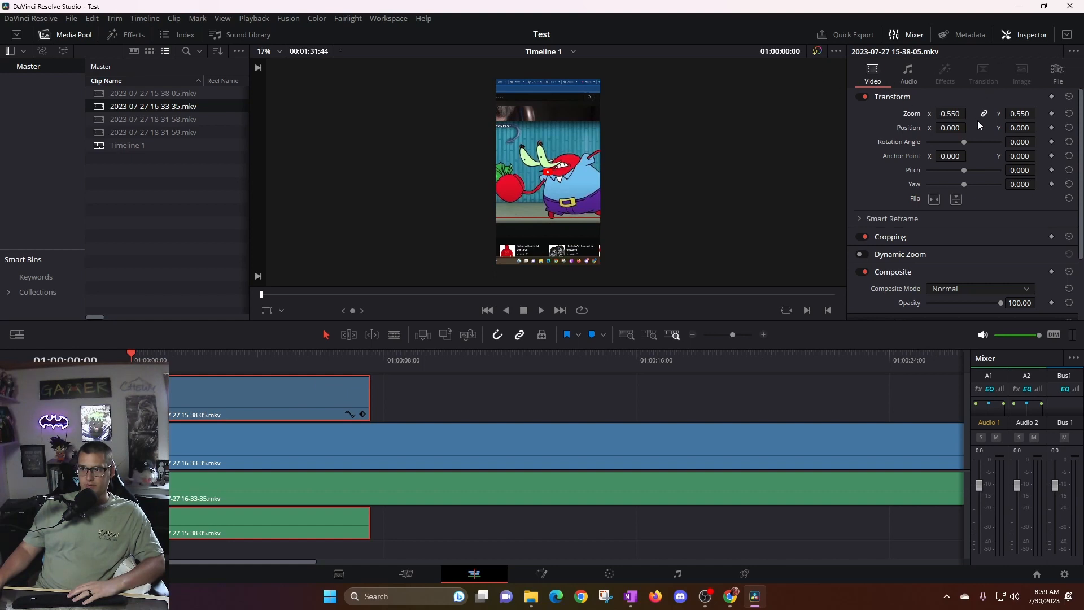
{"action": "left_click_drag", "start_coordinate": [950, 114], "coordinate": [935, 113]}
{"action": "left_click", "coordinate": [573, 441]}
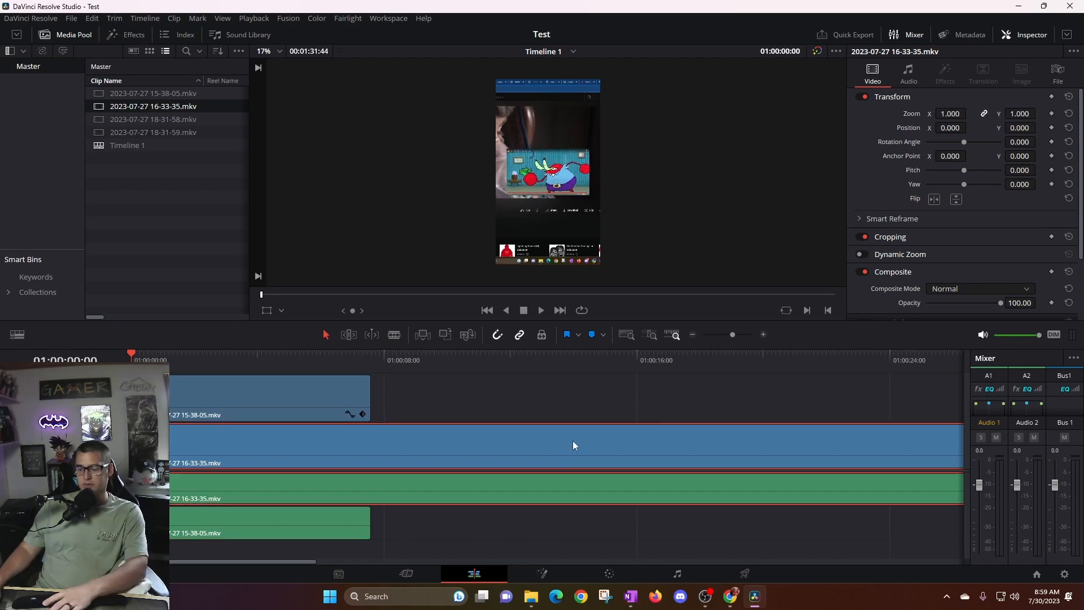
{"action": "key", "text": "Delete"}
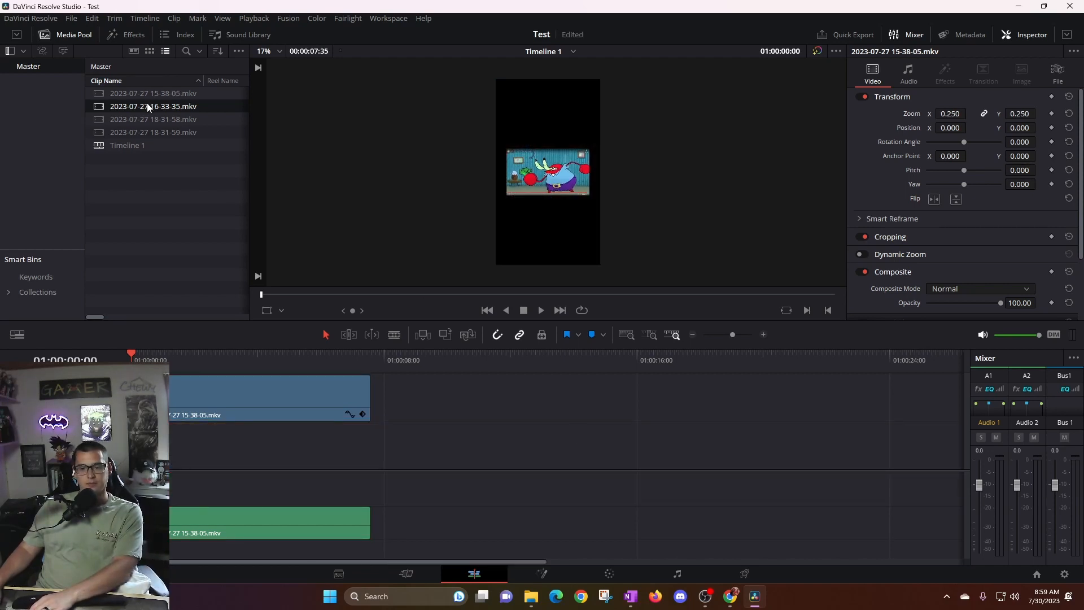
{"action": "left_click", "coordinate": [148, 105]}
{"action": "left_click", "coordinate": [231, 118]}
{"action": "left_click", "coordinate": [148, 107]}
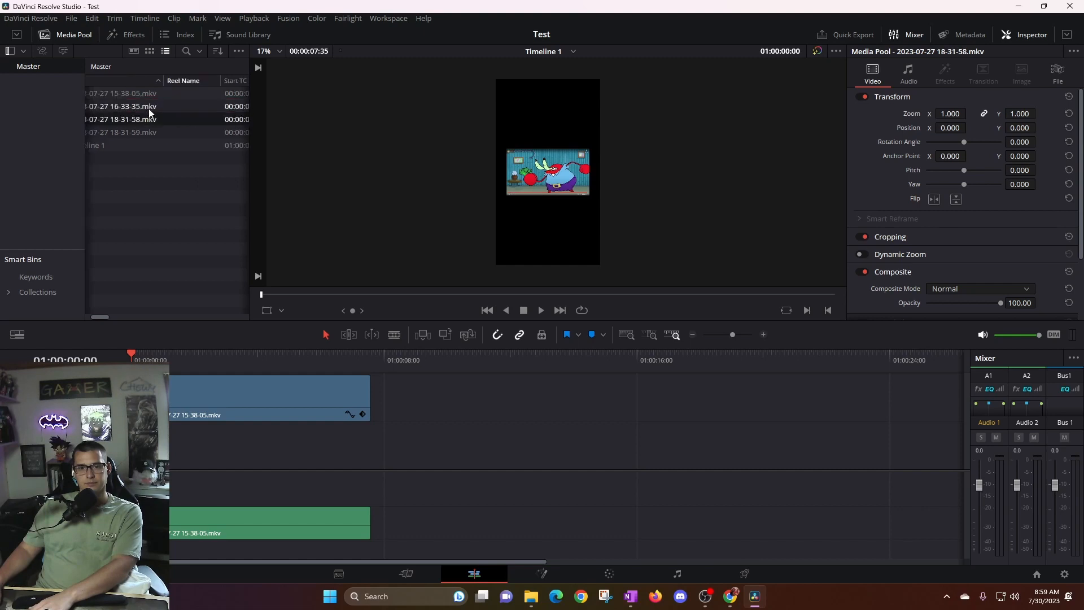
{"action": "left_click", "coordinate": [191, 188]}
{"action": "left_click", "coordinate": [194, 109]}
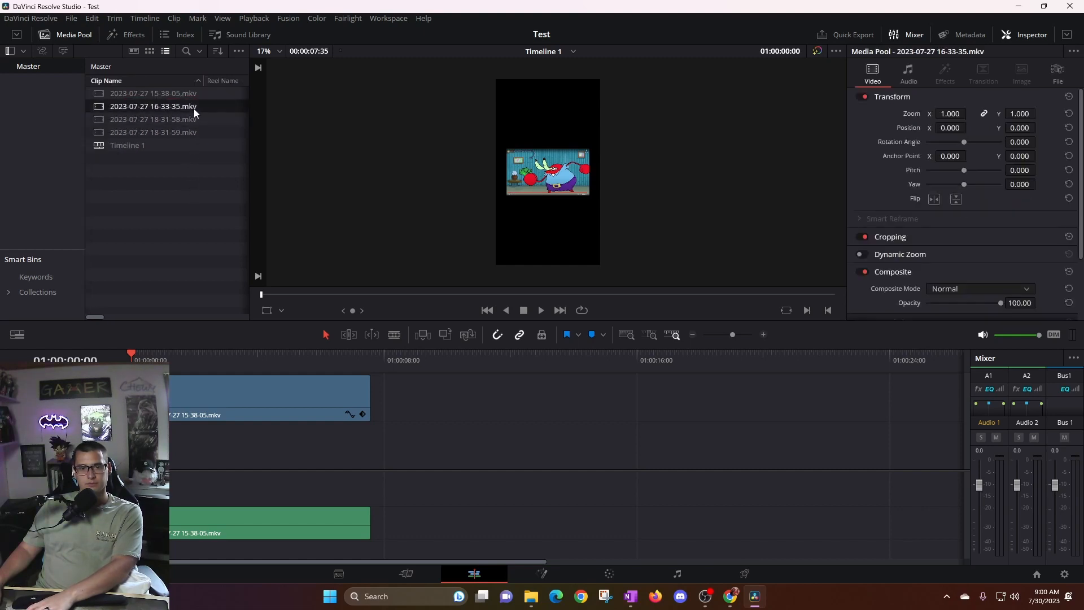
{"action": "right_click", "coordinate": [190, 108]}
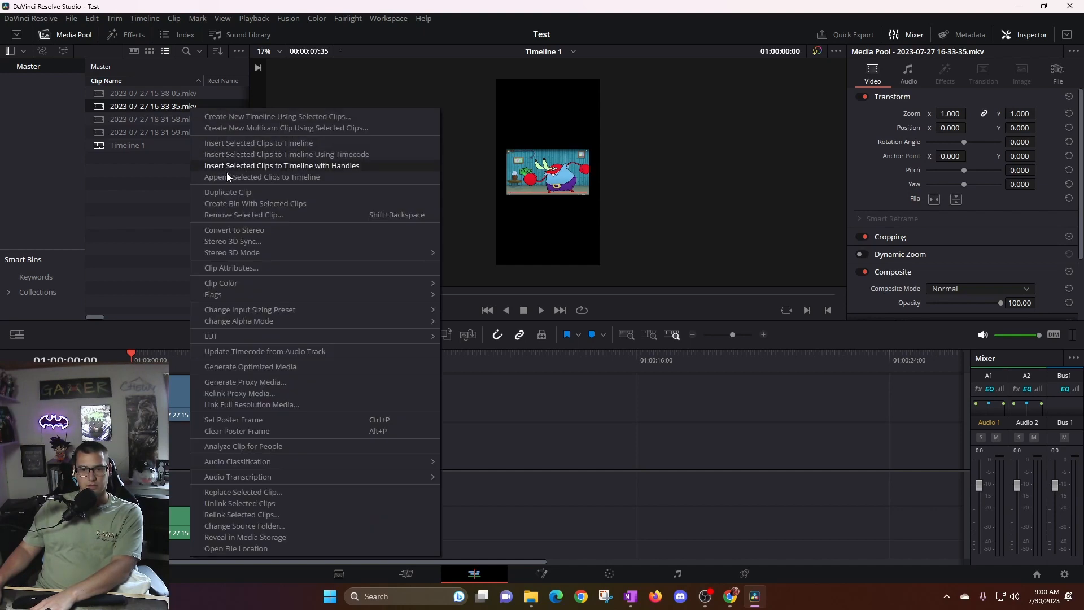
{"action": "left_click", "coordinate": [228, 214]}
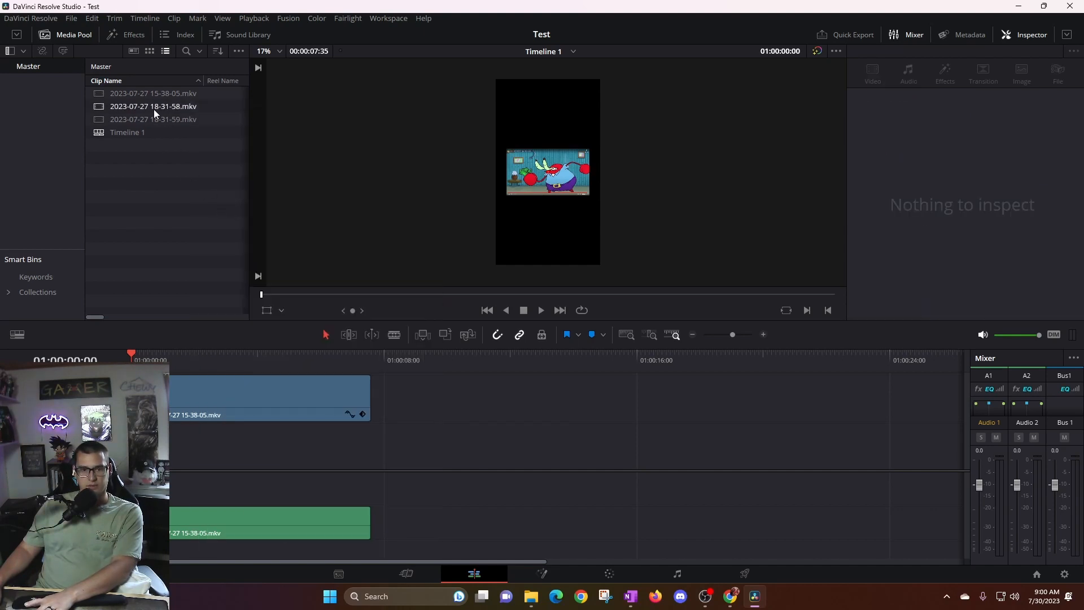
{"action": "left_click_drag", "start_coordinate": [171, 107], "coordinate": [172, 447]}
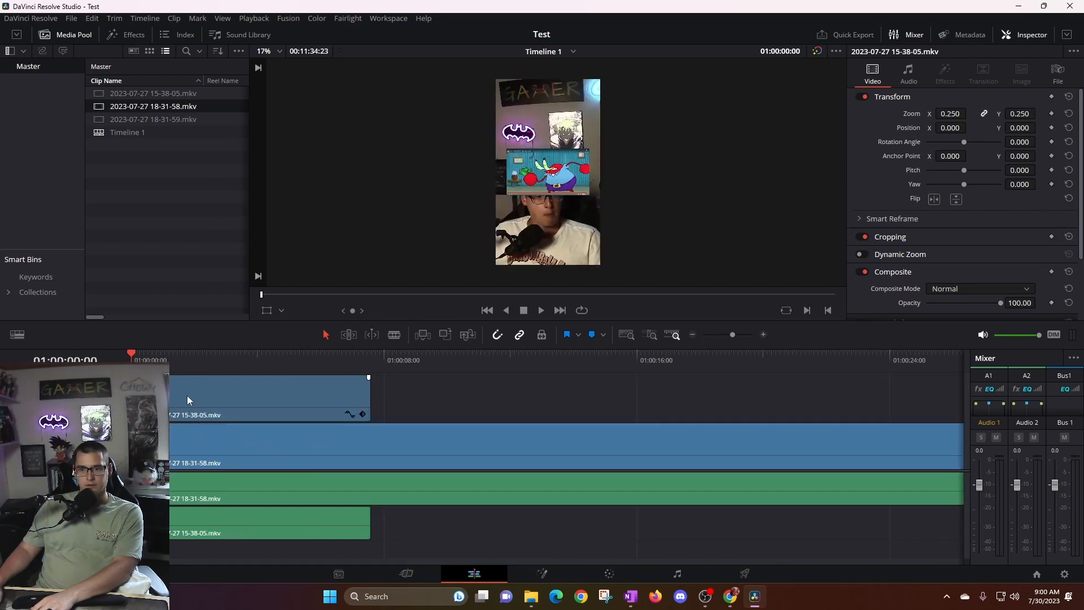
{"action": "left_click", "coordinate": [156, 97]}
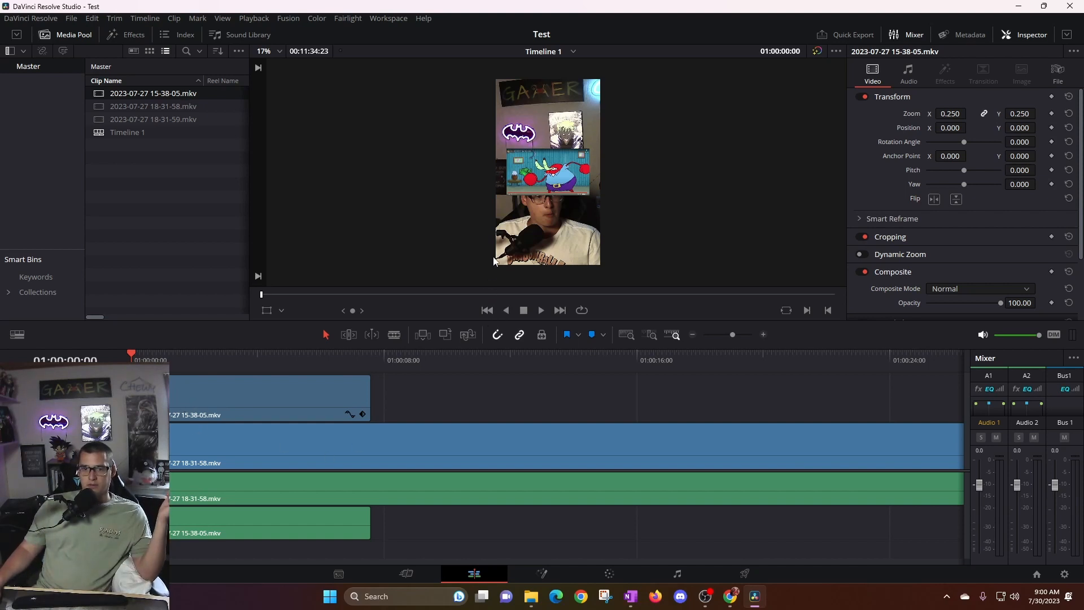
{"action": "left_click", "coordinate": [399, 451]}
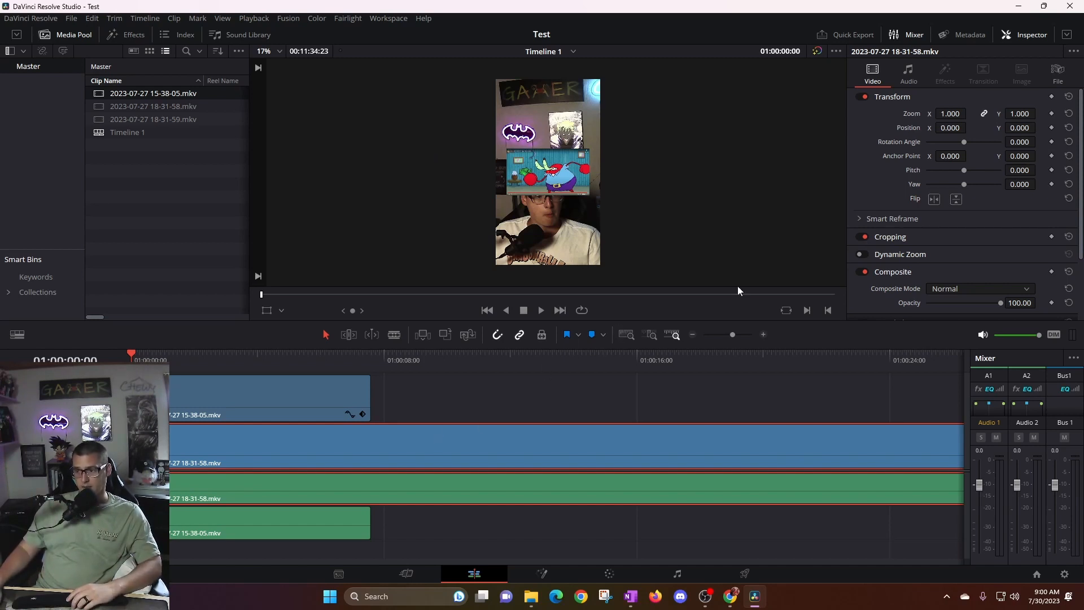
{"action": "left_click_drag", "start_coordinate": [950, 113], "coordinate": [919, 113]}
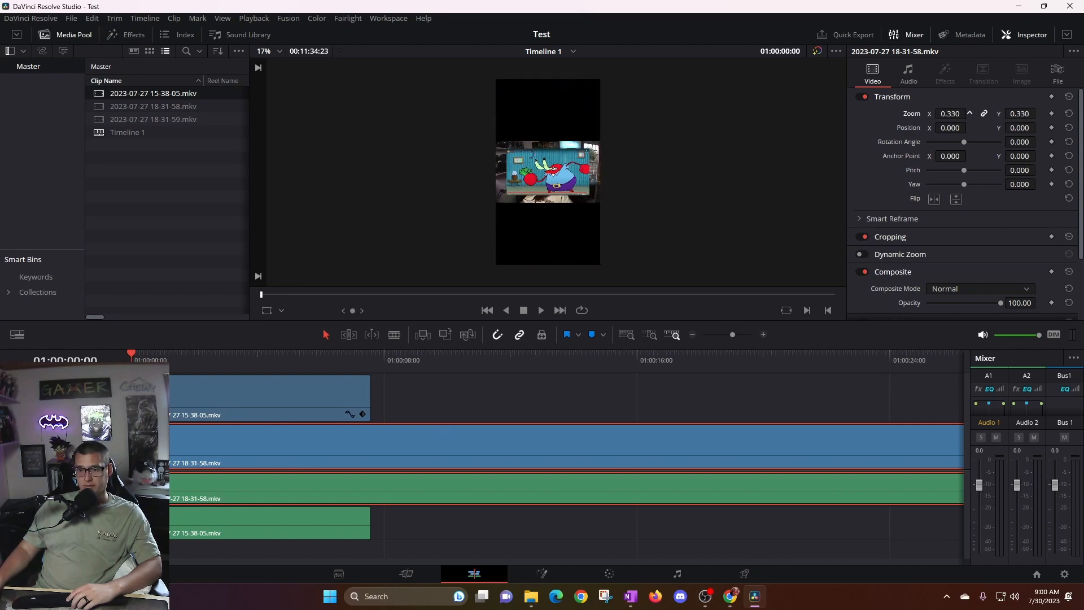
{"action": "right_click", "coordinate": [299, 398]}
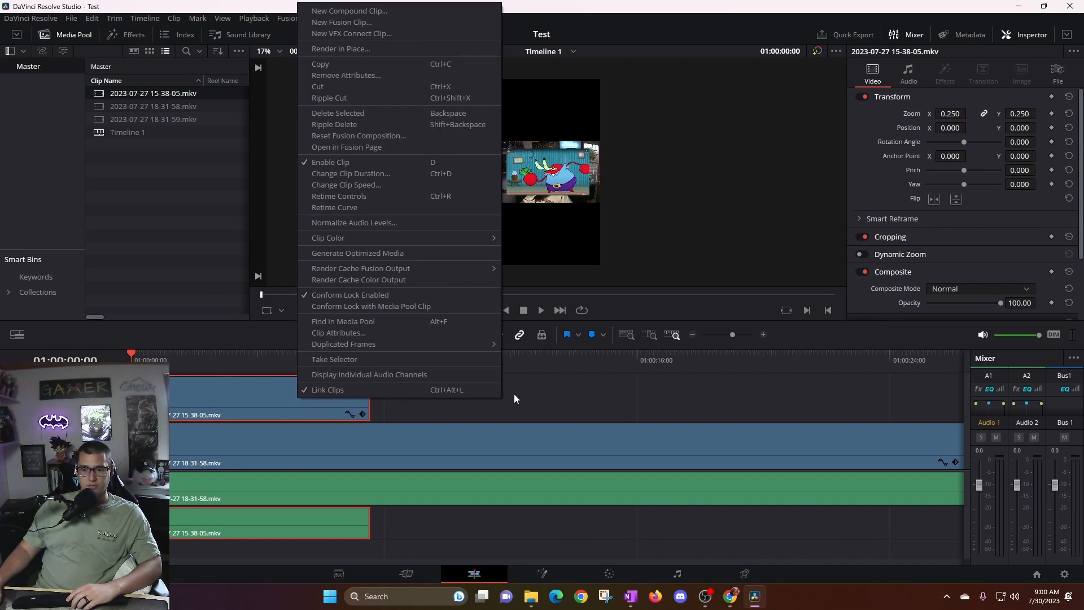
{"action": "left_click", "coordinate": [415, 397]}
{"action": "left_click", "coordinate": [278, 390]}
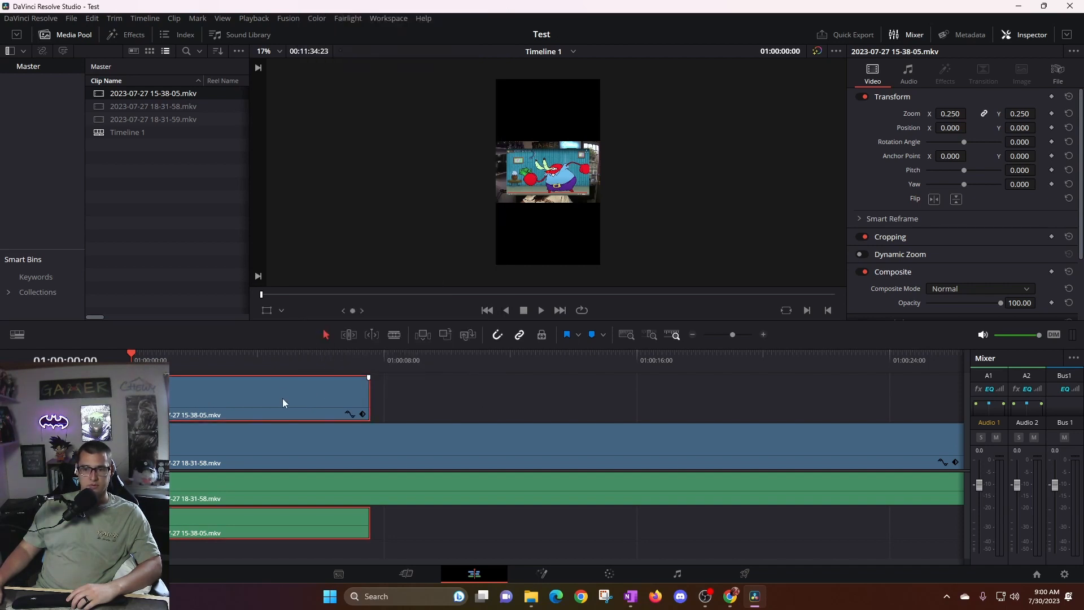
{"action": "right_click", "coordinate": [290, 395]}
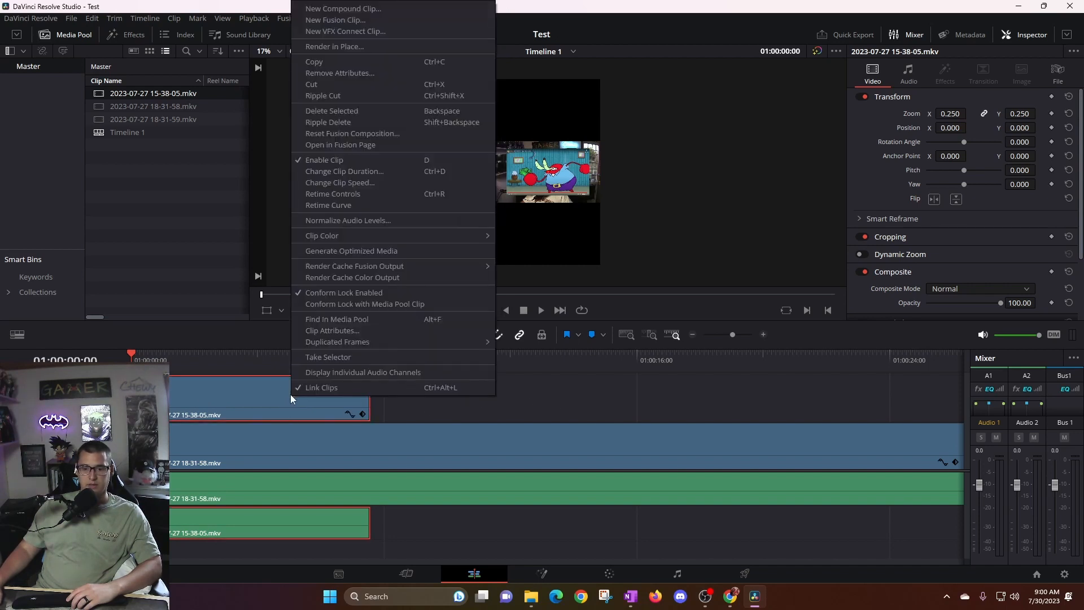
{"action": "left_click", "coordinate": [324, 161]}
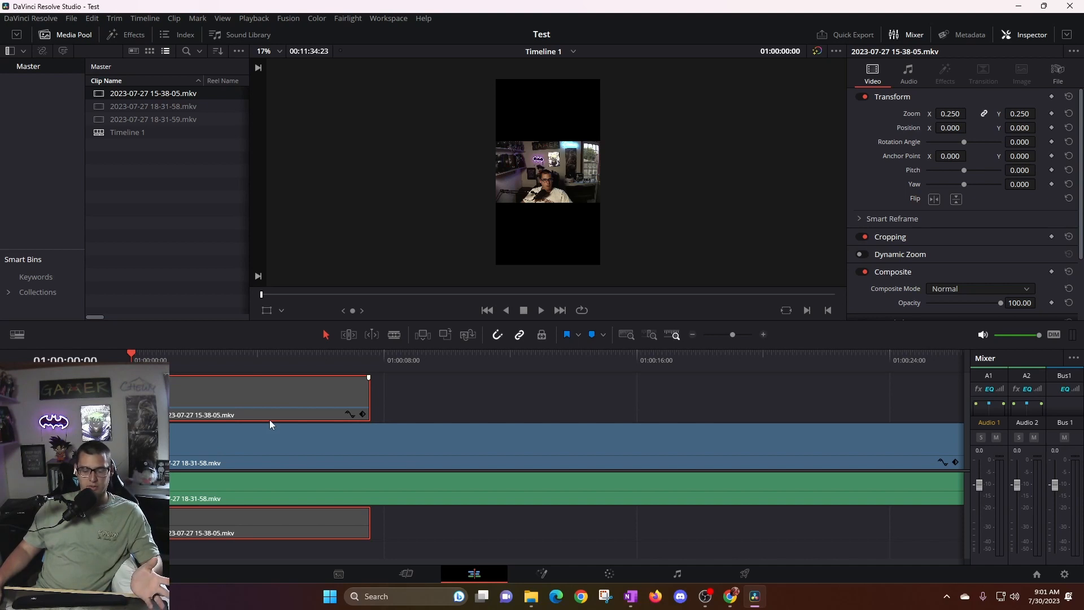
{"action": "left_click", "coordinate": [282, 447]}
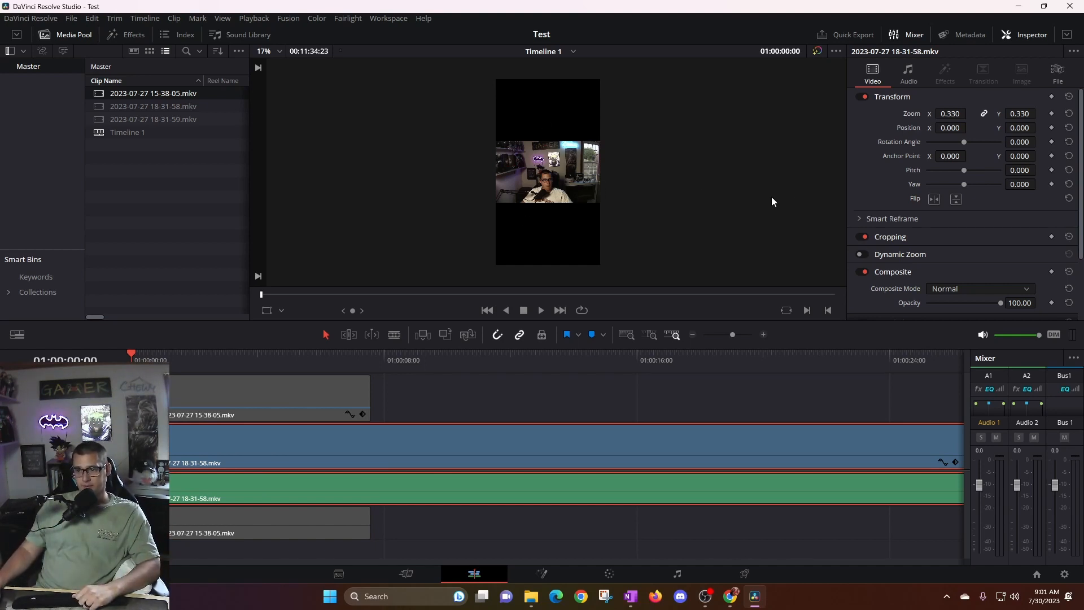
{"action": "left_click_drag", "start_coordinate": [946, 113], "coordinate": [985, 114]}
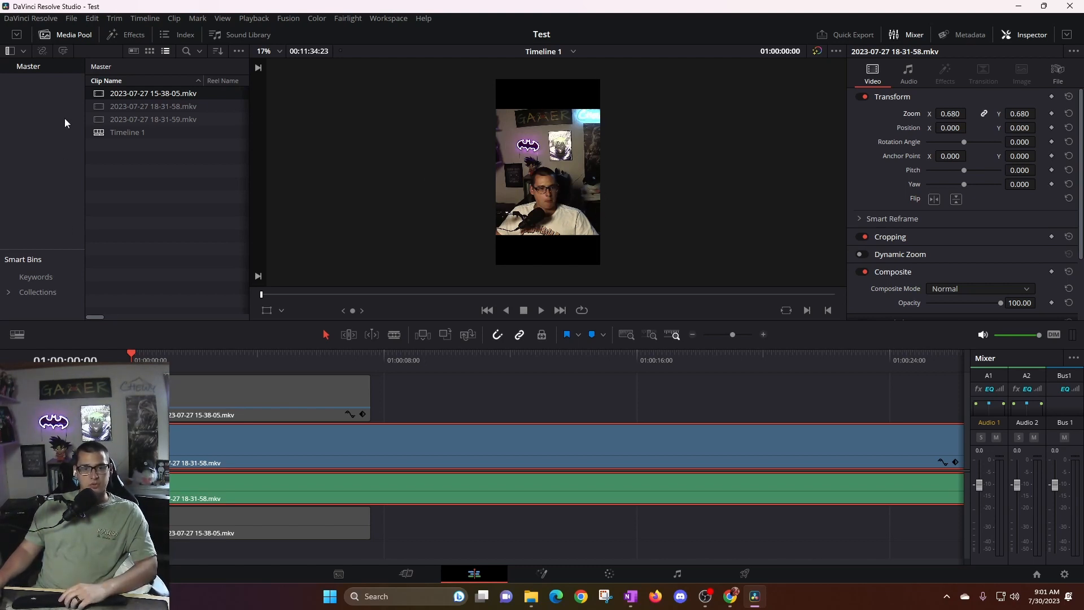
Open the effects library and search its Titles and Toolbox categories for "blan" and "blu"
{"action": "left_click", "coordinate": [129, 36]}
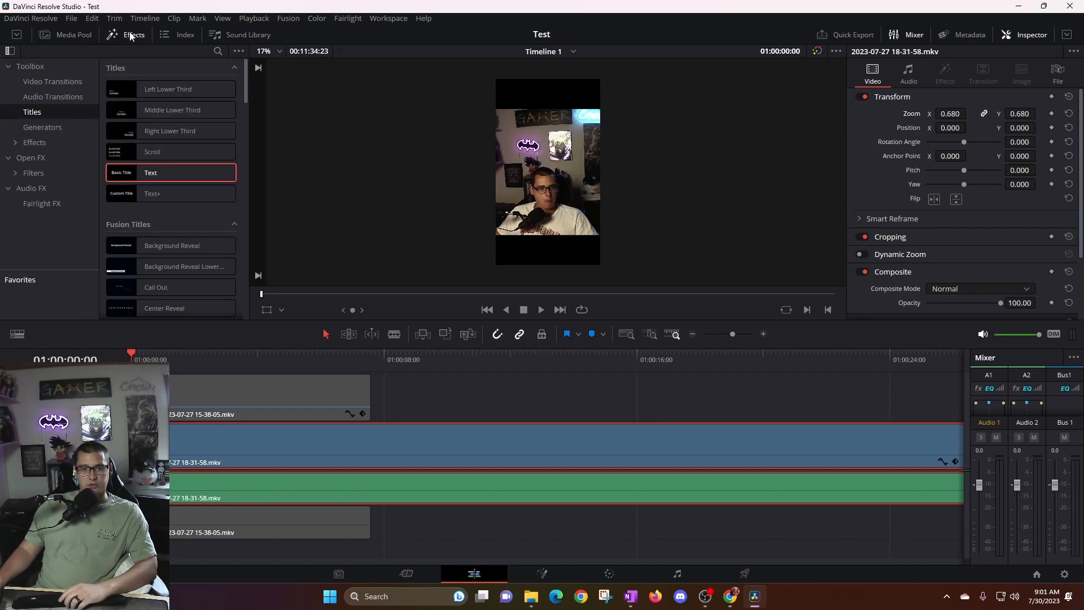
{"action": "left_click", "coordinate": [217, 51]}
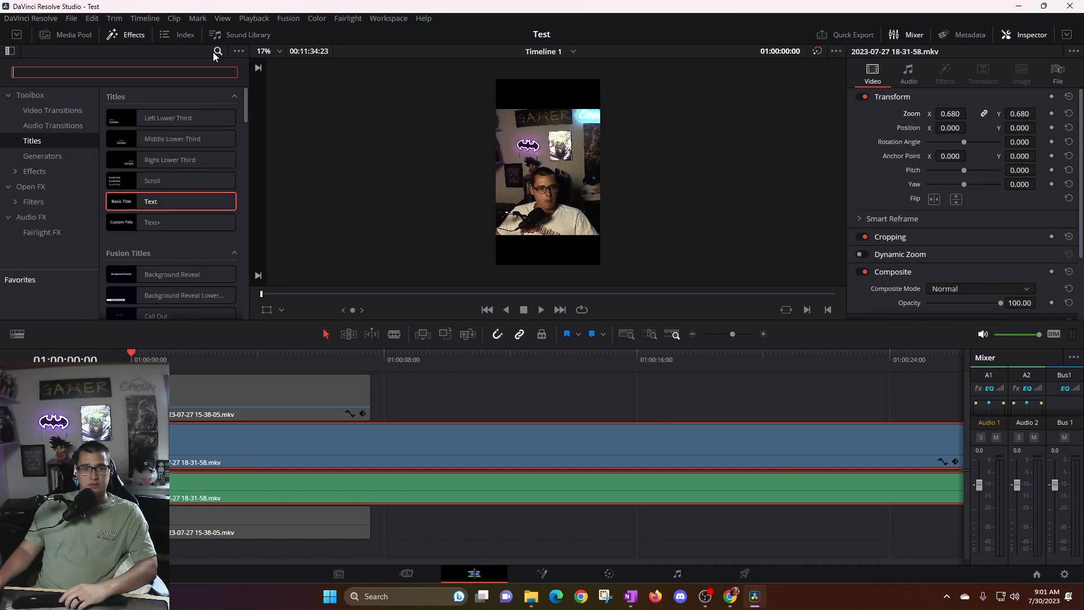
{"action": "type", "text": "blan"}
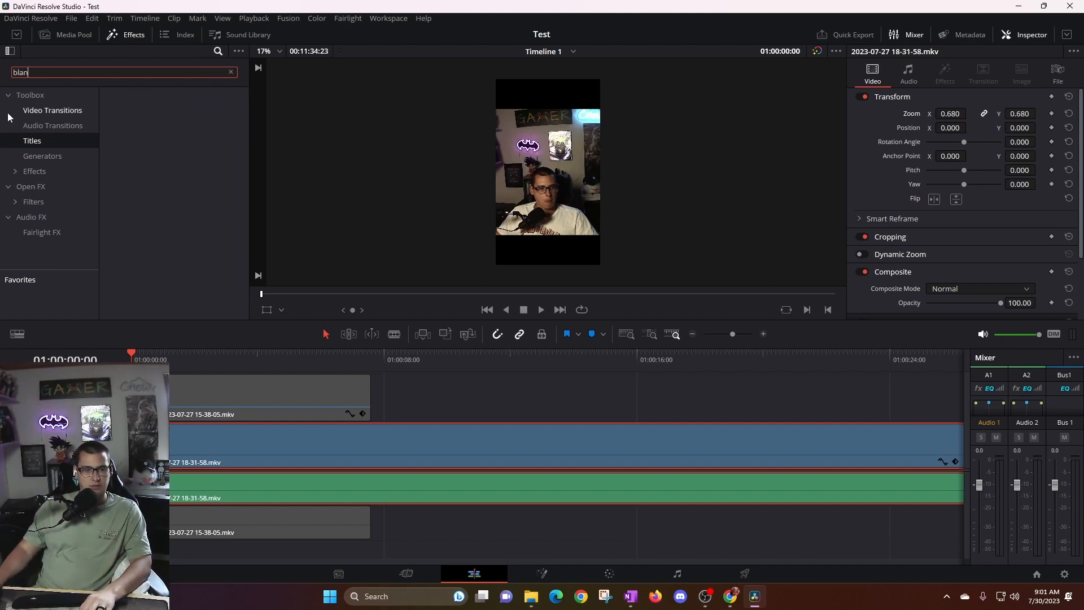
{"action": "left_click", "coordinate": [43, 97]}
{"action": "left_click", "coordinate": [74, 72]}
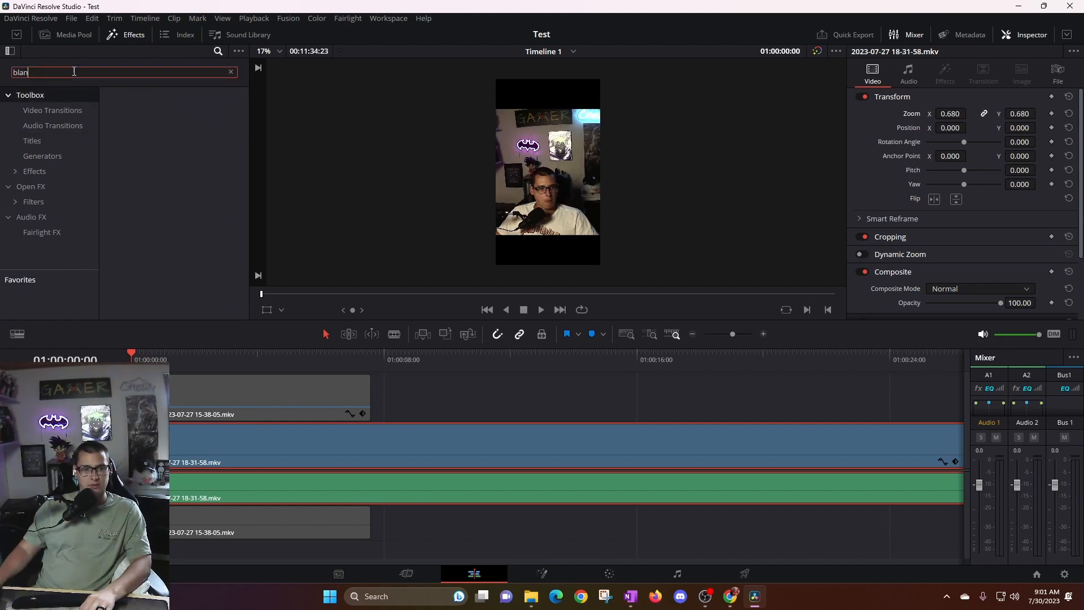
{"action": "key", "text": "BackSpace"}
{"action": "key", "text": "BackSpace"}
{"action": "key", "text": "BackSpace"}
{"action": "key", "text": "BackSpace"}
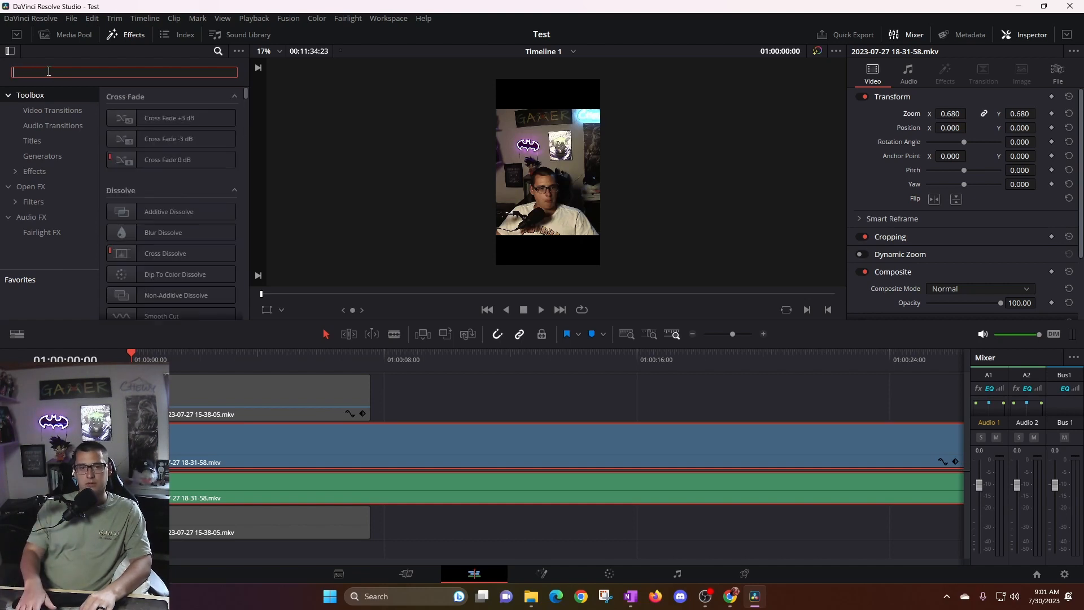
{"action": "type", "text": "bl"}
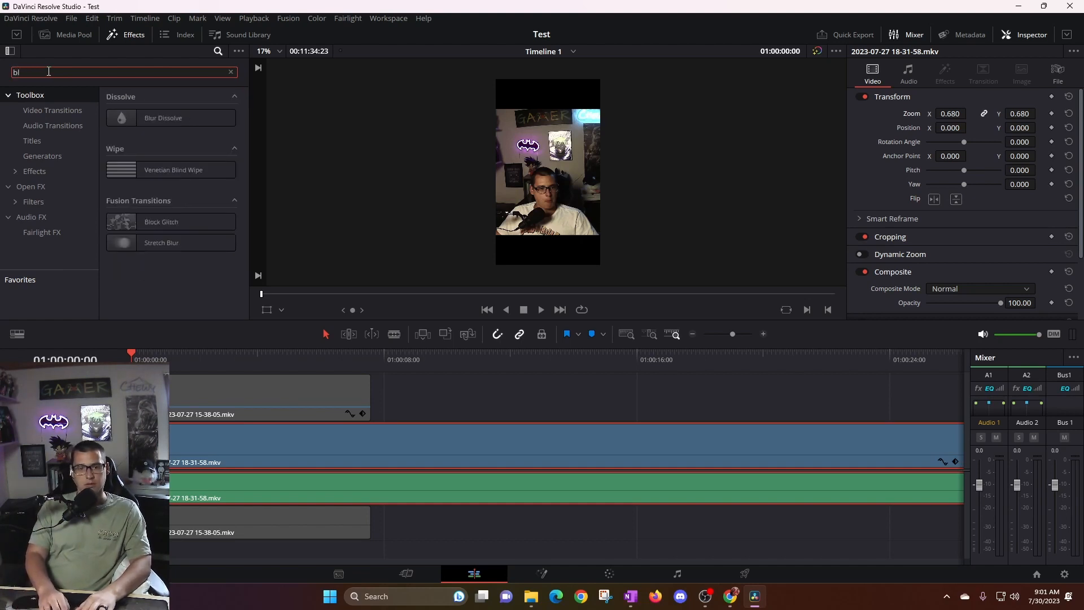
{"action": "type", "text": "u"}
{"action": "key", "text": "BackSpace"}
{"action": "key", "text": "BackSpace"}
{"action": "key", "text": "BackSpace"}
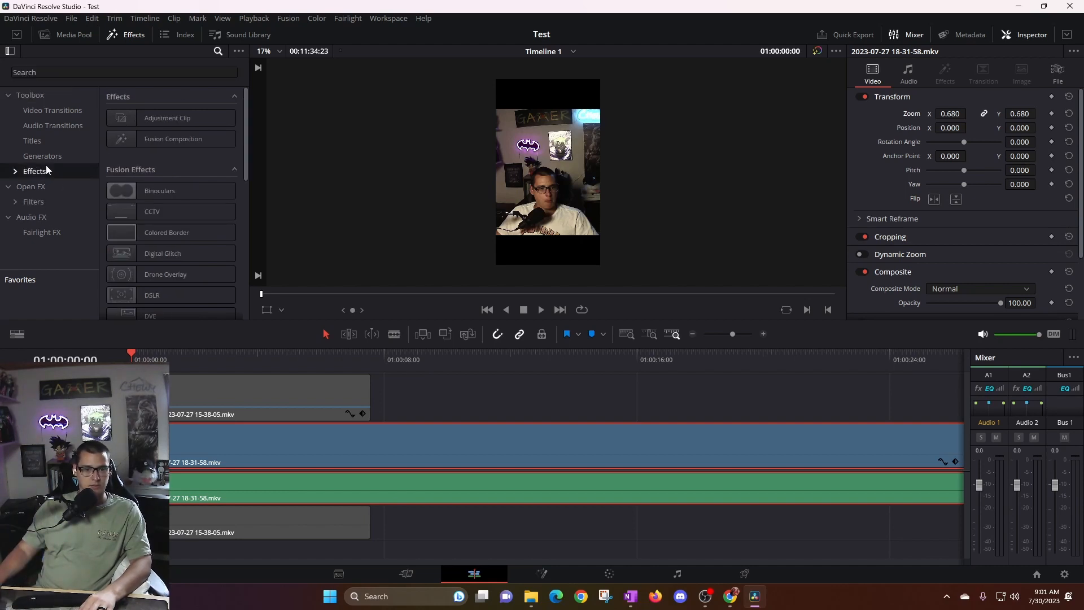
Search the Effects category of the effects library for "blan"
{"action": "left_click", "coordinate": [130, 69]}
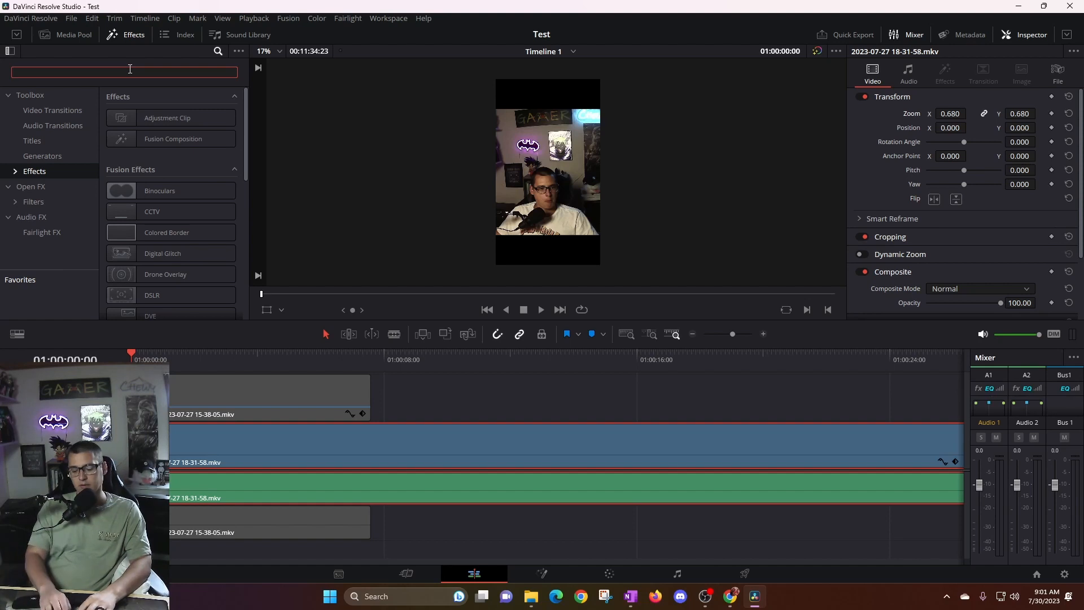
{"action": "type", "text": "blan"}
{"action": "key", "text": "BackSpace"}
{"action": "key", "text": "BackSpace"}
{"action": "key", "text": "BackSpace"}
{"action": "key", "text": "BackSpace"}
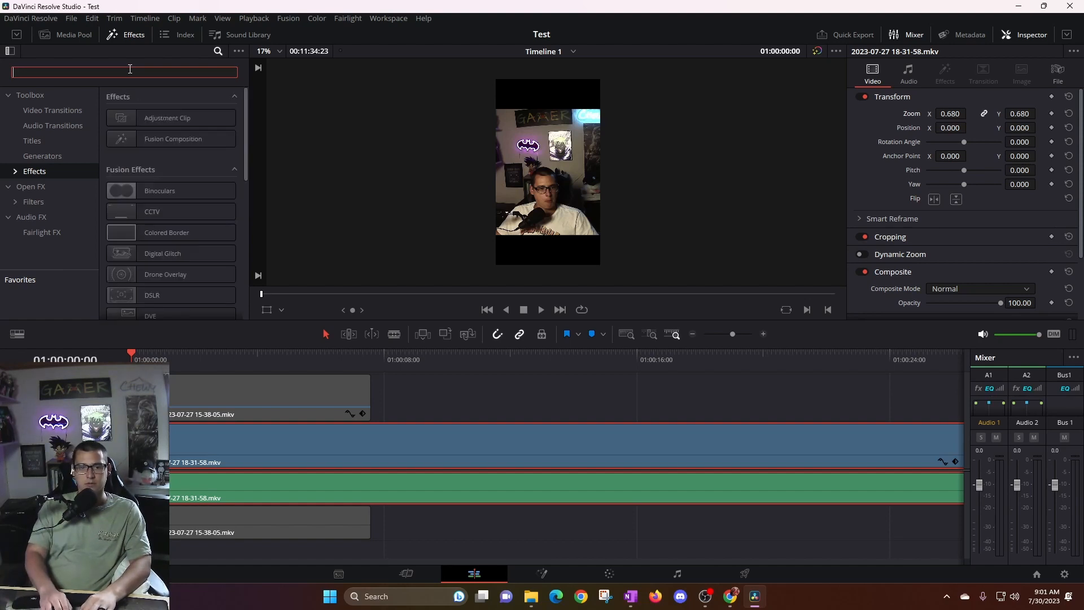
{"action": "type", "text": "f"}
{"action": "key", "text": "BackSpace"}
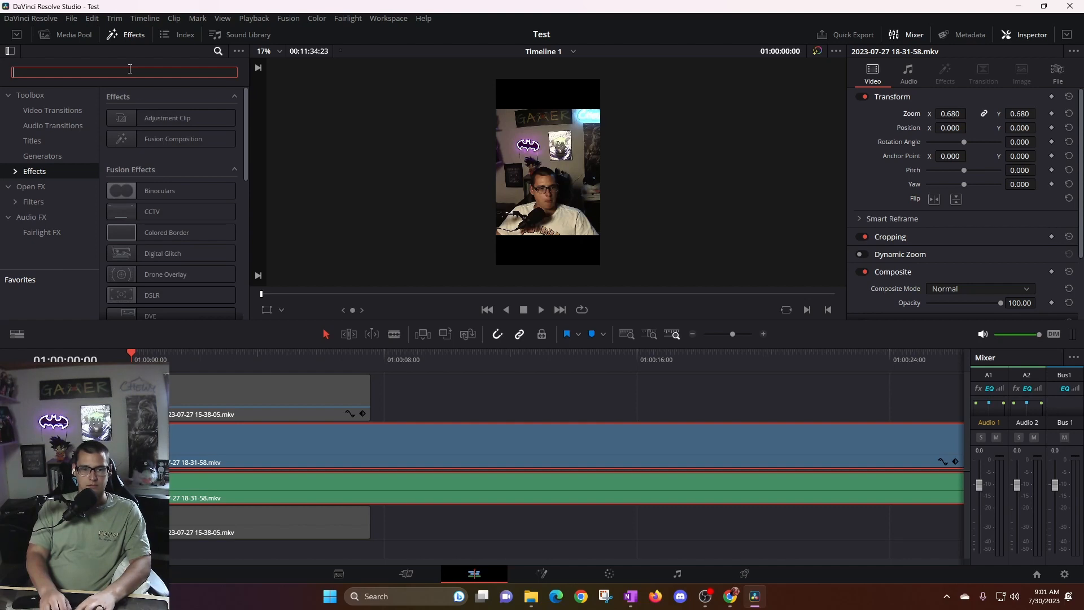
{"action": "type", "text": "b"}
{"action": "key", "text": "BackSpace"}
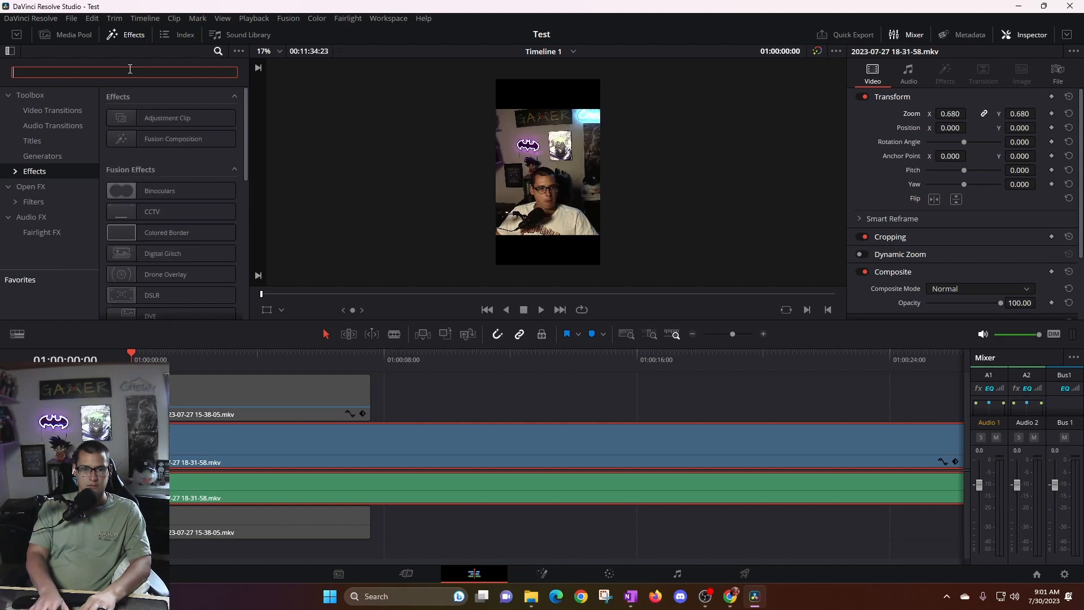
{"action": "left_click", "coordinate": [52, 187]}
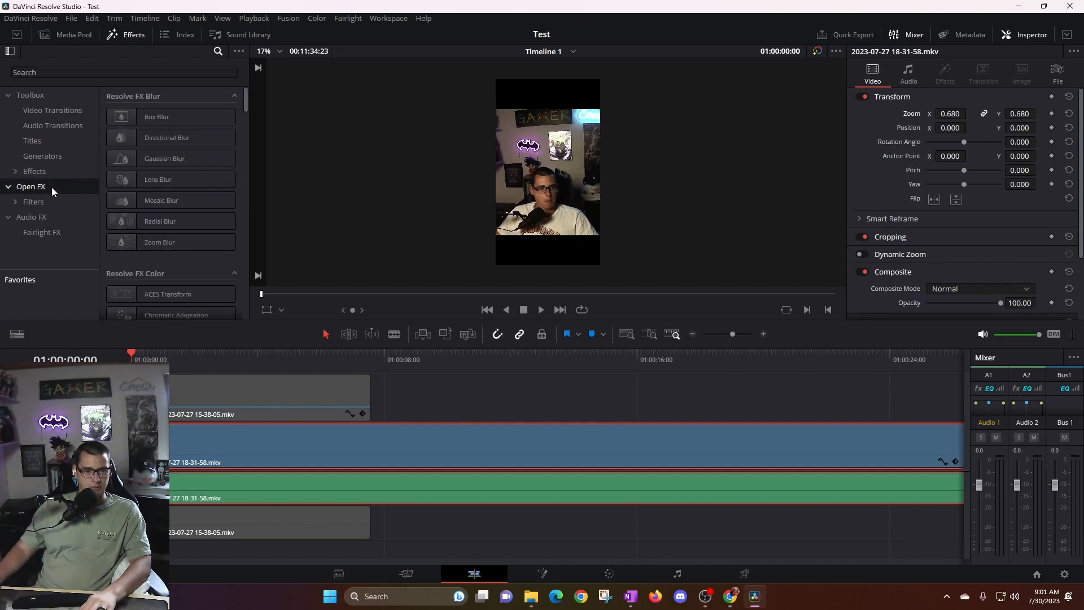
{"action": "left_click", "coordinate": [81, 72]}
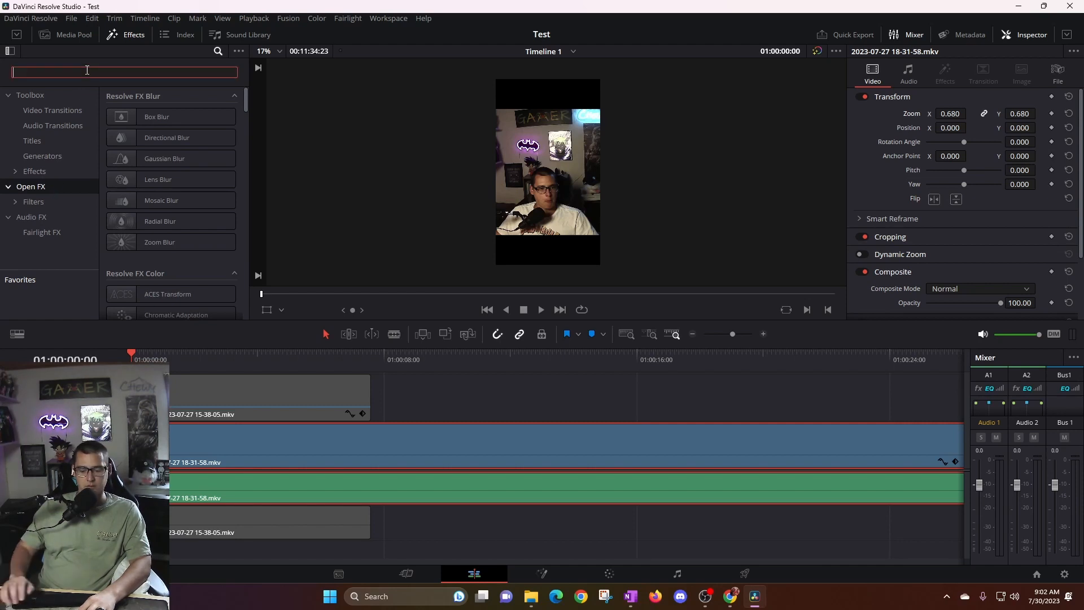
{"action": "type", "text": "bla"}
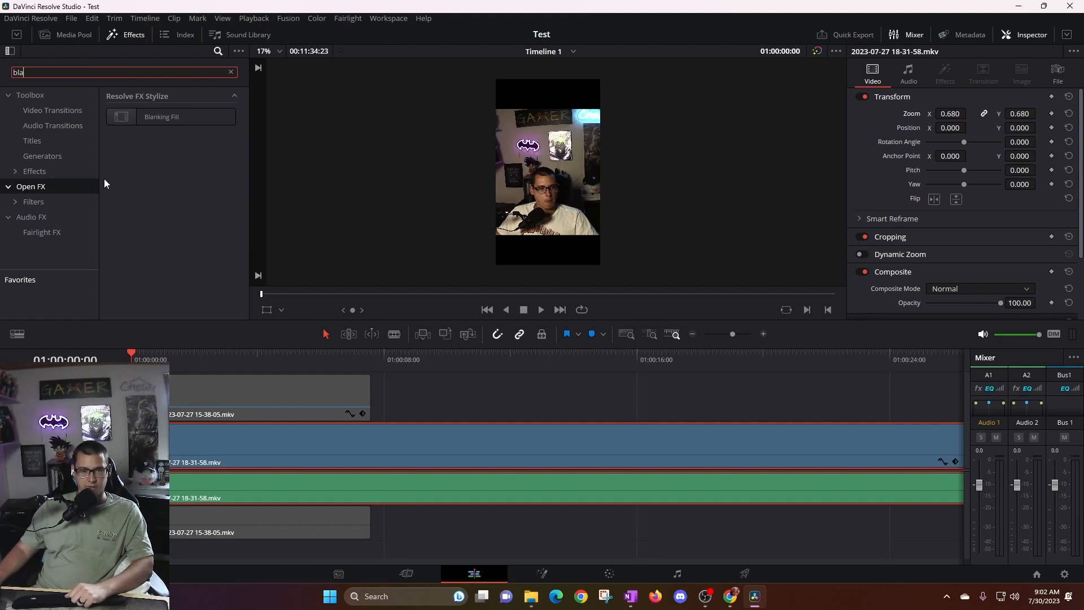
{"action": "left_click", "coordinate": [158, 125]}
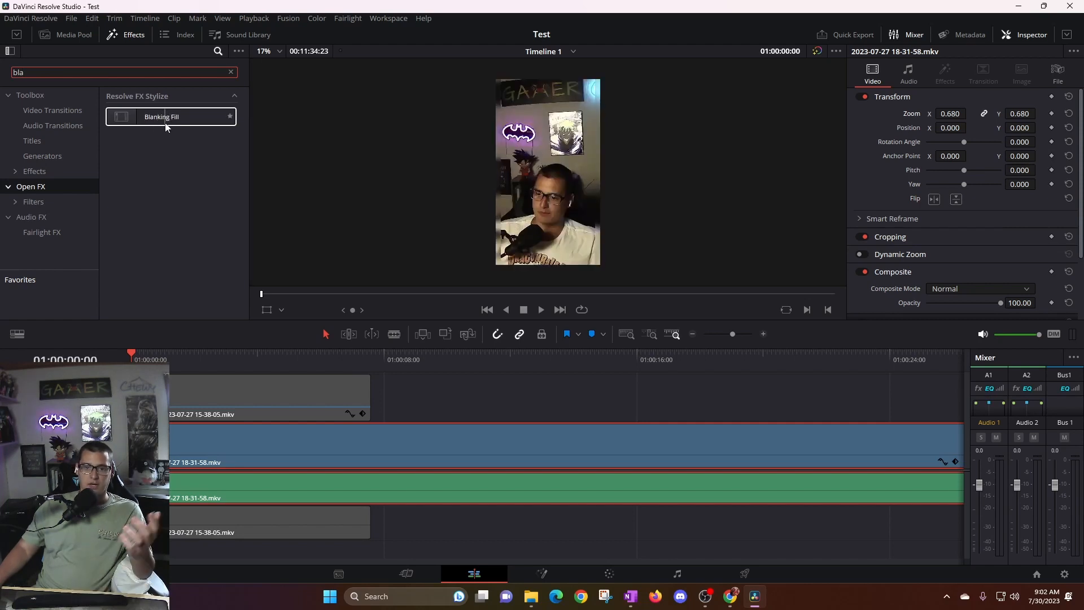
{"action": "left_click_drag", "start_coordinate": [167, 125], "coordinate": [211, 443]}
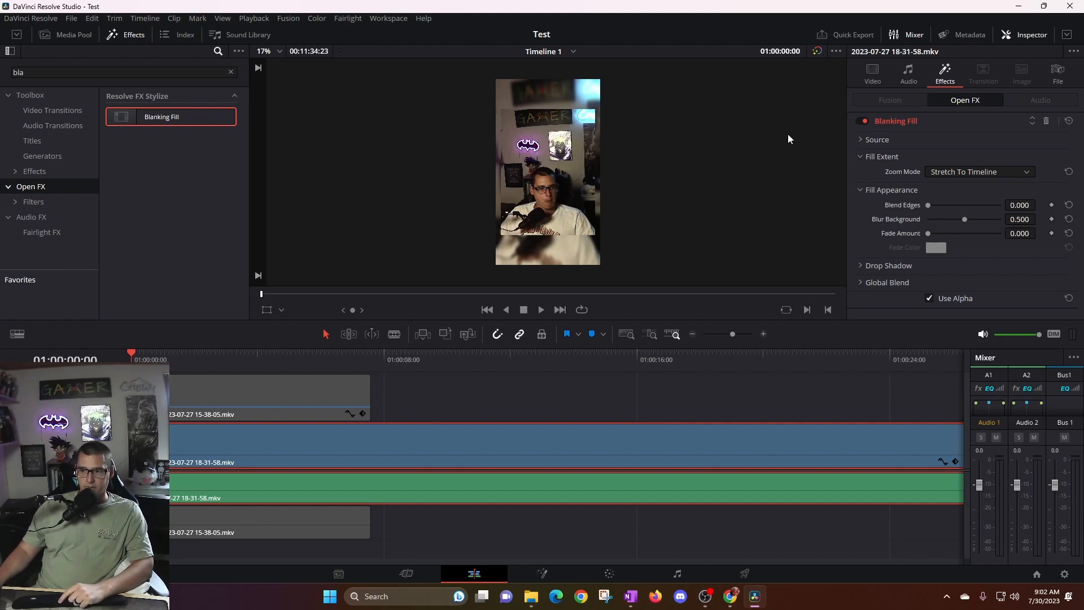
Review the clip's video, audio and effects settings, and switch Blanking Fill off and on to compare the frame
{"action": "left_click", "coordinate": [869, 71]}
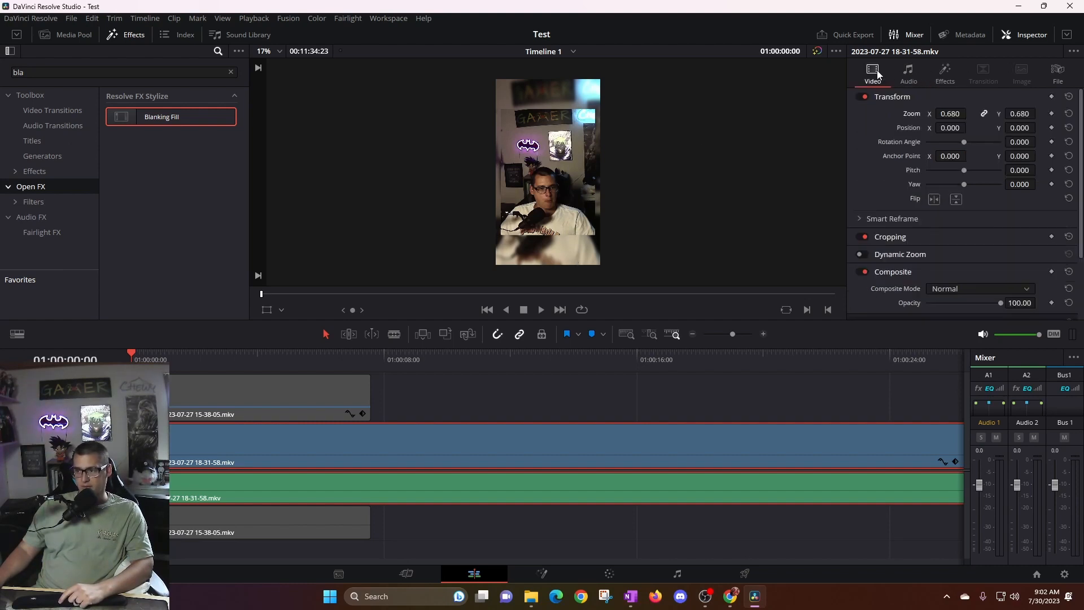
{"action": "left_click", "coordinate": [917, 75]}
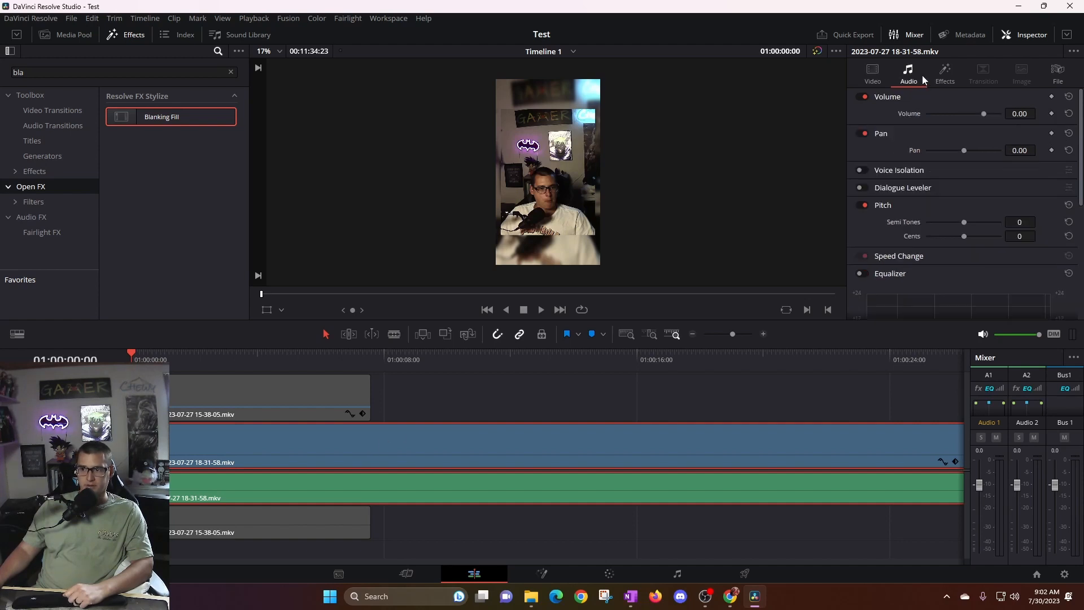
{"action": "left_click", "coordinate": [944, 76]}
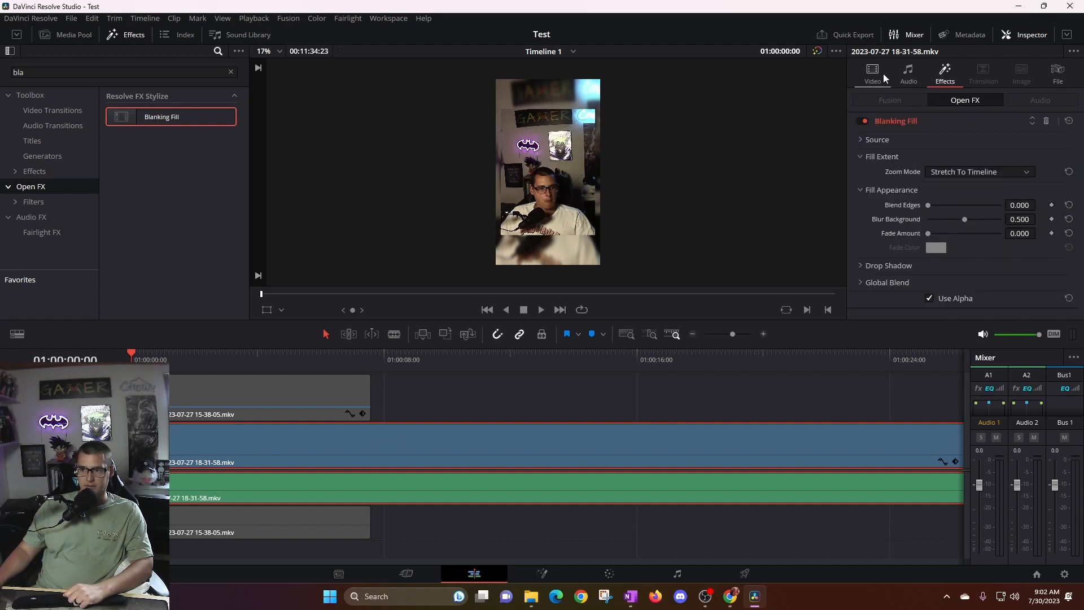
{"action": "left_click", "coordinate": [874, 72]}
{"action": "left_click", "coordinate": [908, 72]}
{"action": "left_click", "coordinate": [945, 71]}
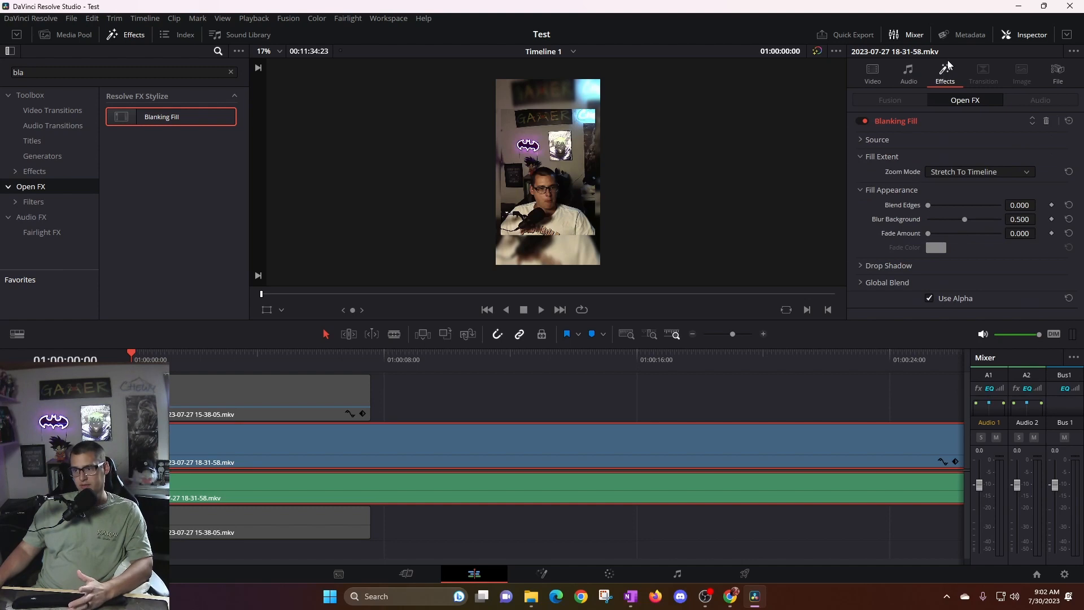
{"action": "left_click", "coordinate": [864, 121]}
{"action": "left_click", "coordinate": [862, 121]}
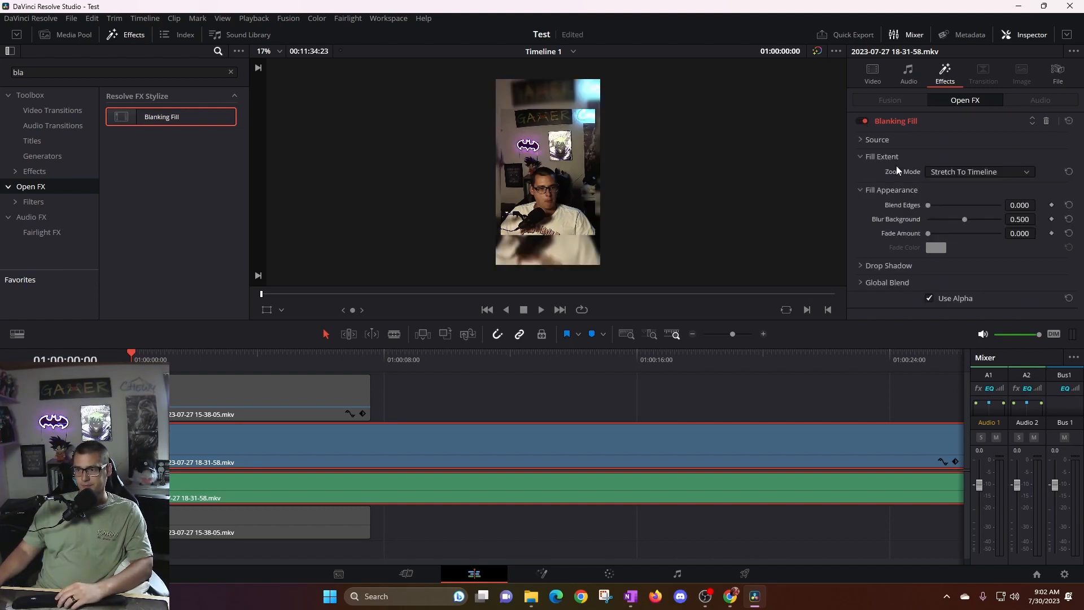
Set the Blanking Fill source's left and right crop to -0.001
{"action": "left_click", "coordinate": [862, 137]}
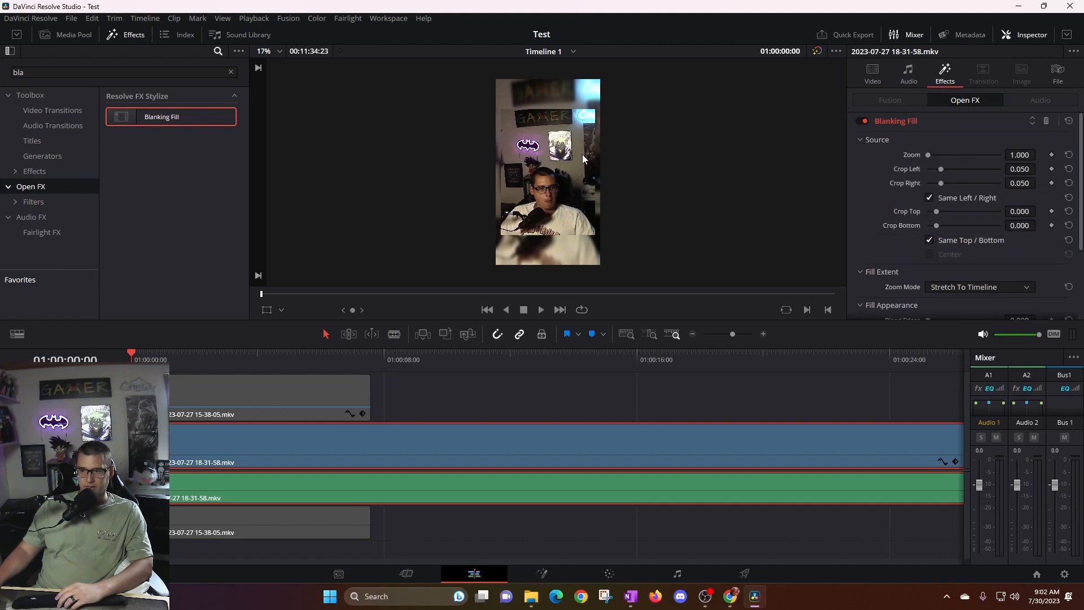
{"action": "left_click_drag", "start_coordinate": [941, 168], "coordinate": [936, 168]}
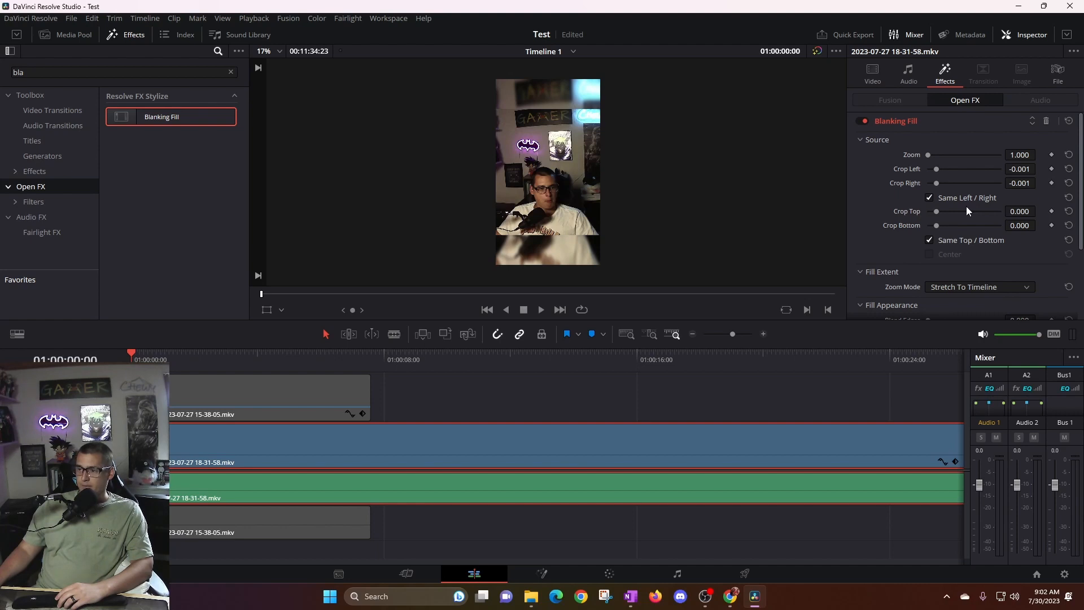
Set the Blanking Fill effect's Blur Background to 0.504 in its fill appearance settings
{"action": "scroll", "coordinate": [966, 206], "scroll_direction": "down", "scroll_amount": 1}
{"action": "scroll", "coordinate": [965, 206], "scroll_direction": "down", "scroll_amount": 1}
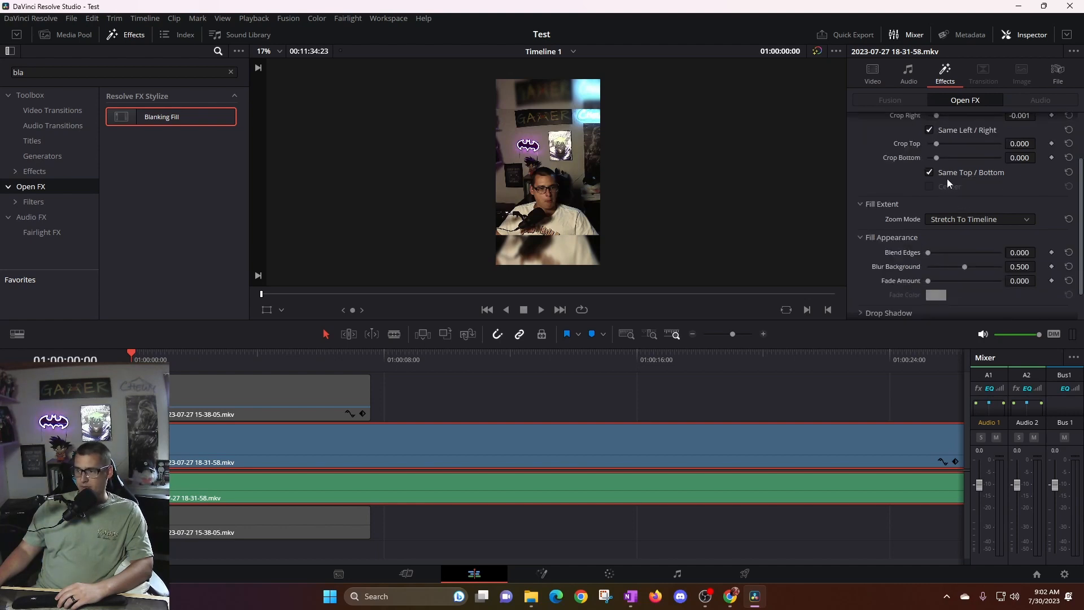
{"action": "scroll", "coordinate": [947, 179], "scroll_direction": "down", "scroll_amount": 1}
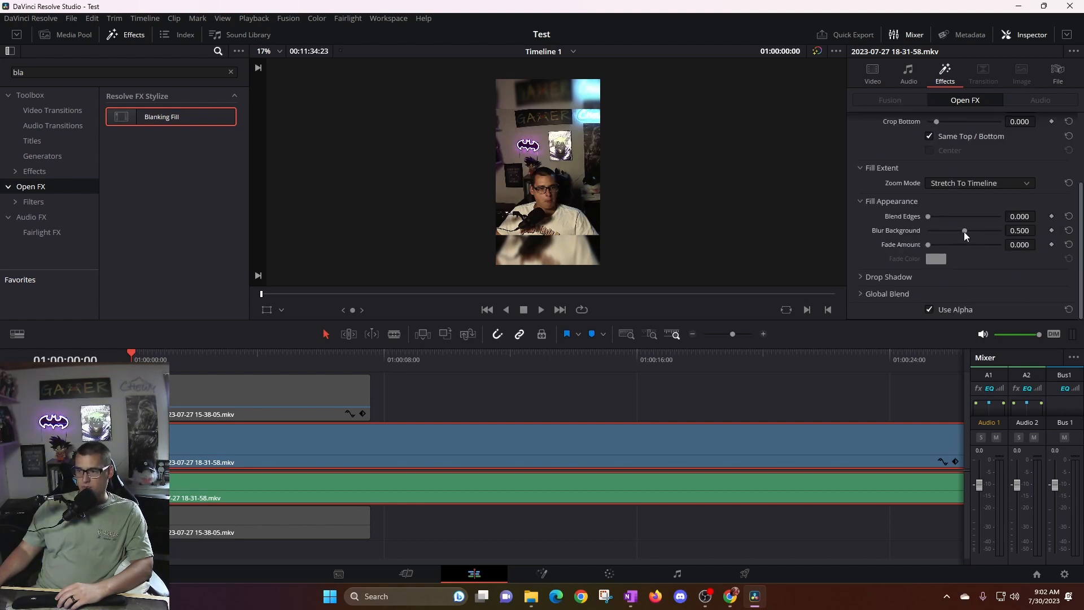
{"action": "mouse_move", "coordinate": [966, 230]}
{"action": "left_mouse_down"}
{"action": "mouse_move", "coordinate": [987, 229]}
{"action": "mouse_move", "coordinate": [922, 229]}
{"action": "mouse_move", "coordinate": [964, 232]}
{"action": "left_mouse_up"}
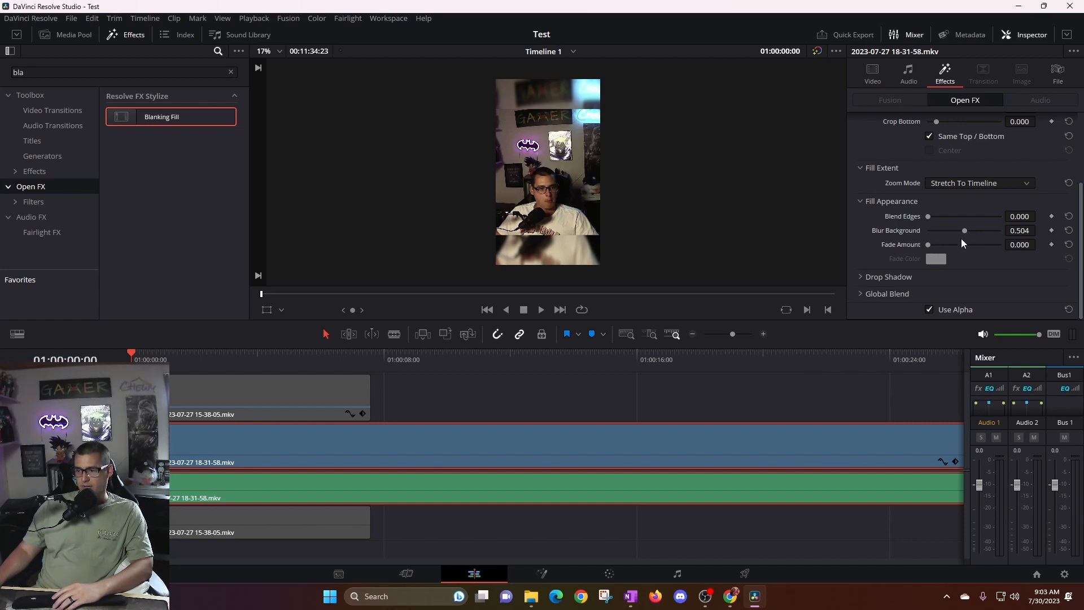
{"action": "scroll", "coordinate": [956, 227], "scroll_direction": "up", "scroll_amount": 3}
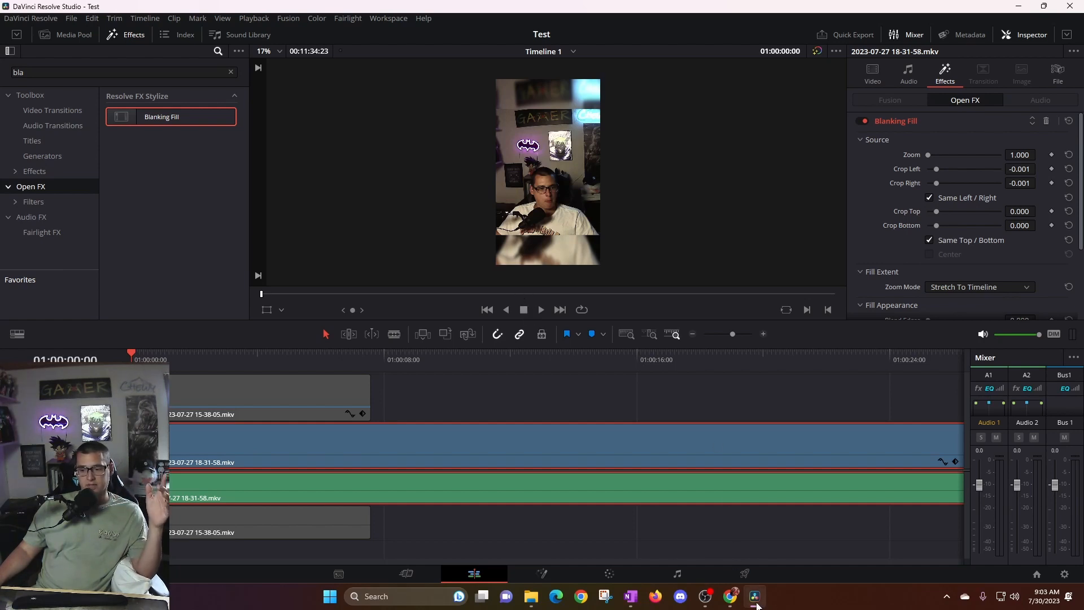
Go to the Deliver page and look through the available export formats, keeping QuickTime
{"action": "left_click", "coordinate": [745, 573]}
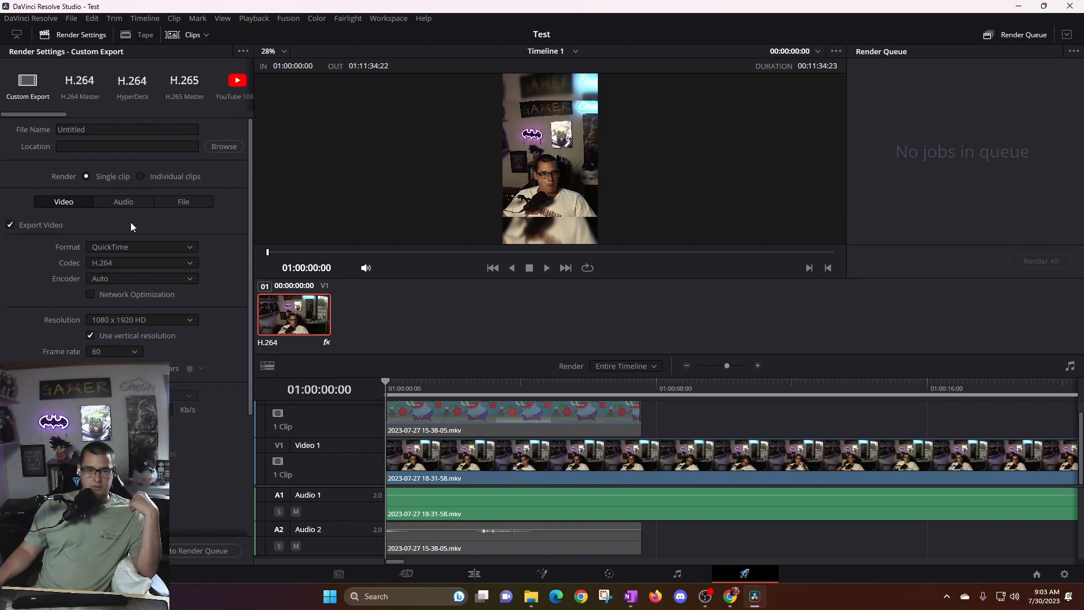
{"action": "left_click", "coordinate": [190, 246]}
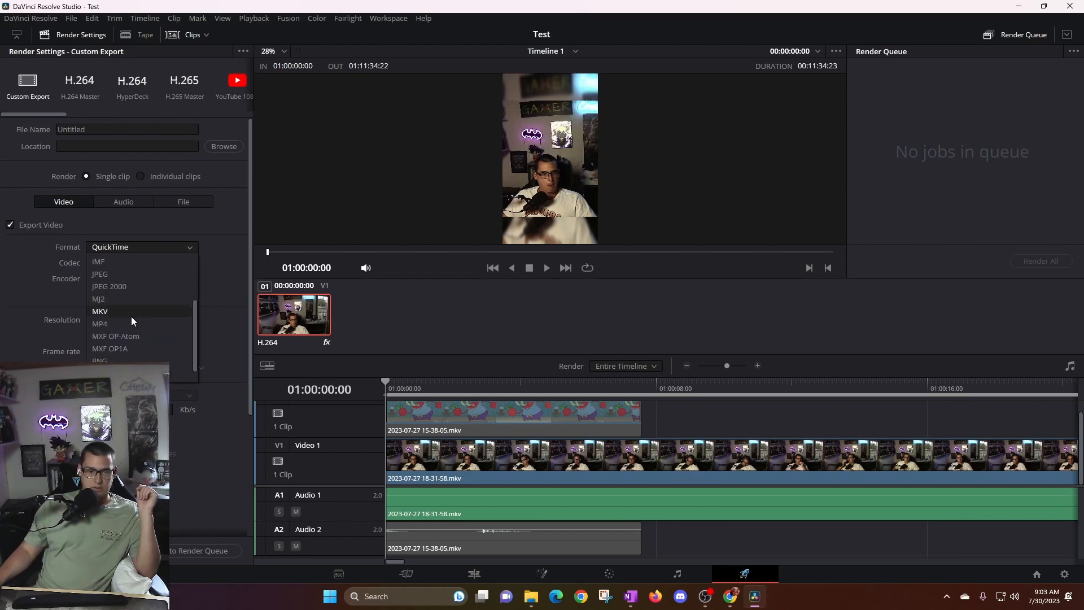
{"action": "left_click", "coordinate": [212, 229]}
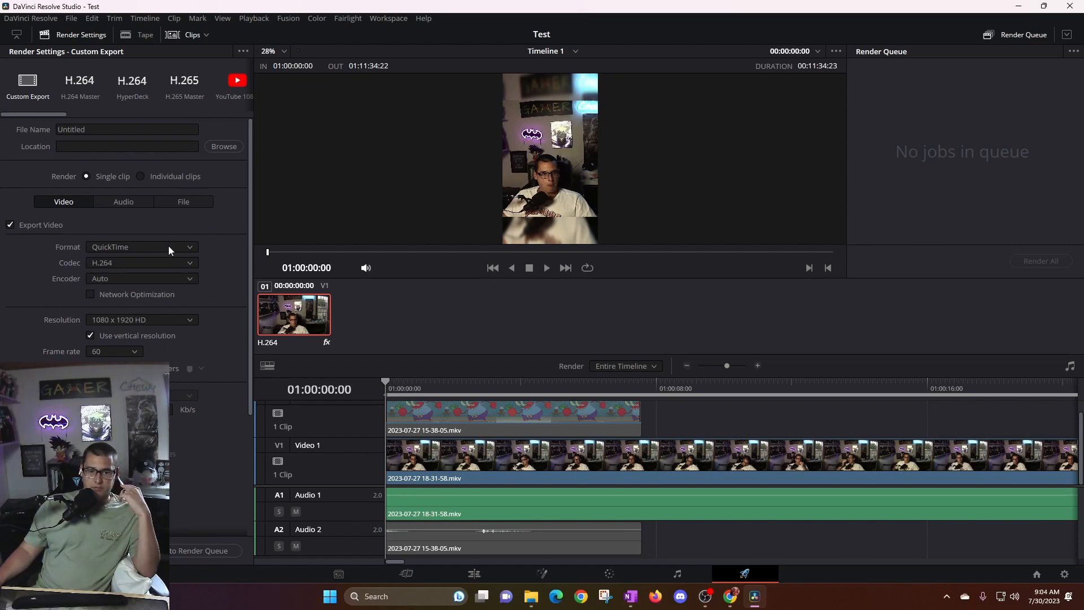
Examine the custom export's codec, resolution, frame rate, bitrate and encoding settings, and check the format list for MP4 without changing the format
{"action": "scroll", "coordinate": [168, 245], "scroll_direction": "down", "scroll_amount": 3}
{"action": "scroll", "coordinate": [168, 248], "scroll_direction": "down", "scroll_amount": 2}
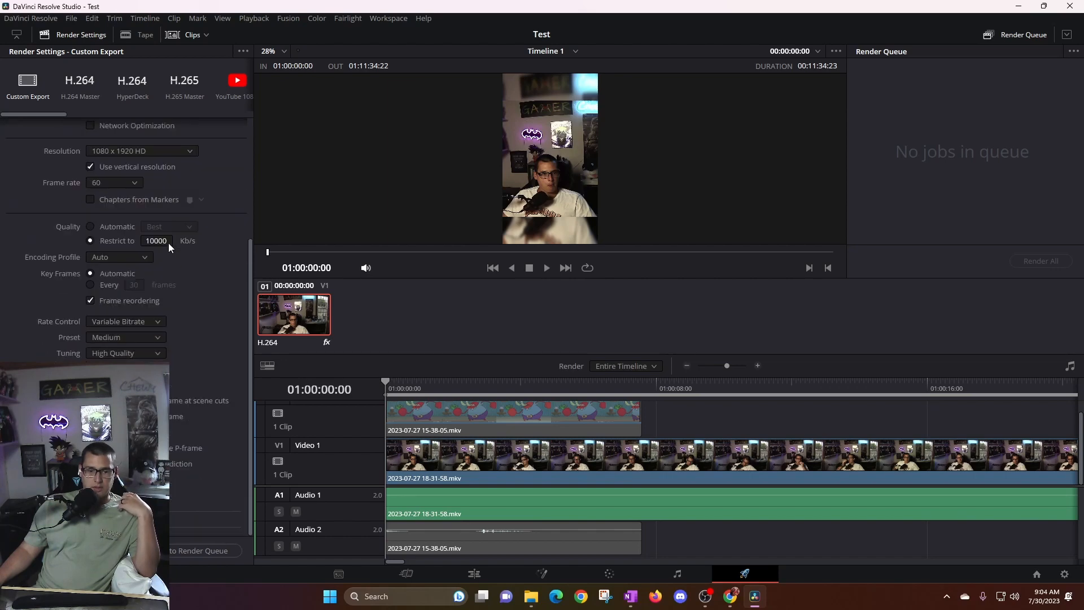
{"action": "scroll", "coordinate": [209, 362], "scroll_direction": "up", "scroll_amount": 4}
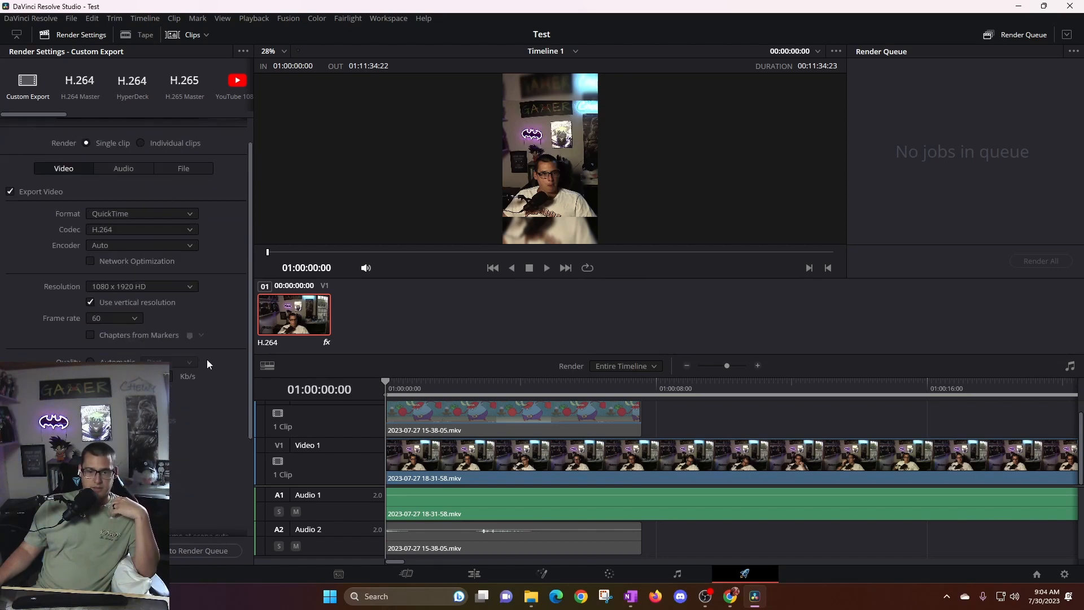
{"action": "scroll", "coordinate": [192, 306], "scroll_direction": "up", "scroll_amount": 1}
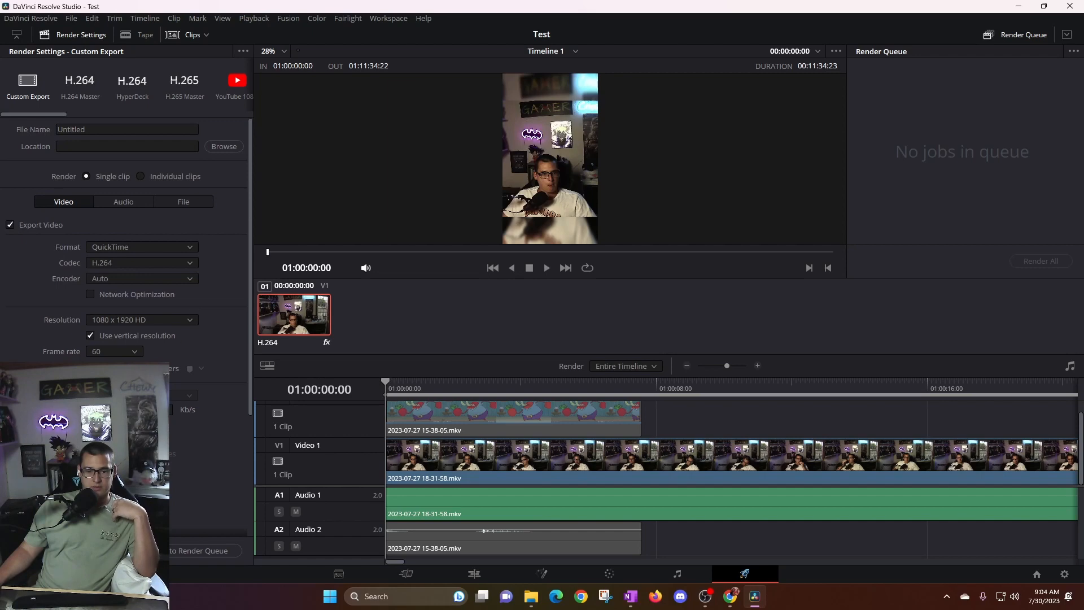
{"action": "scroll", "coordinate": [177, 366], "scroll_direction": "down", "scroll_amount": 4}
{"action": "scroll", "coordinate": [177, 366], "scroll_direction": "up", "scroll_amount": 3}
{"action": "scroll", "coordinate": [177, 366], "scroll_direction": "down", "scroll_amount": 3}
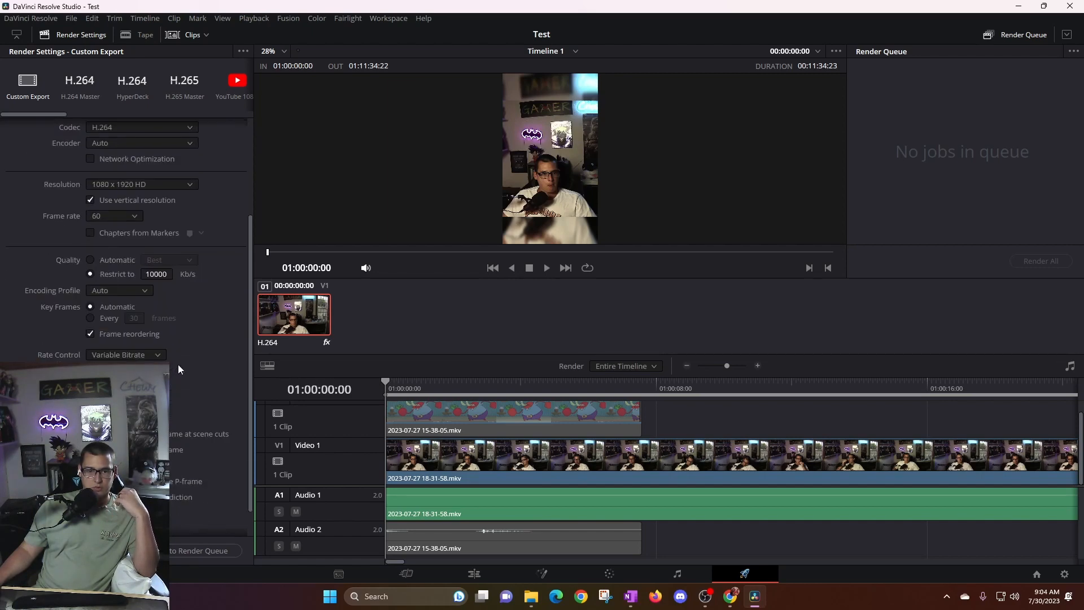
{"action": "scroll", "coordinate": [191, 249], "scroll_direction": "up", "scroll_amount": 4}
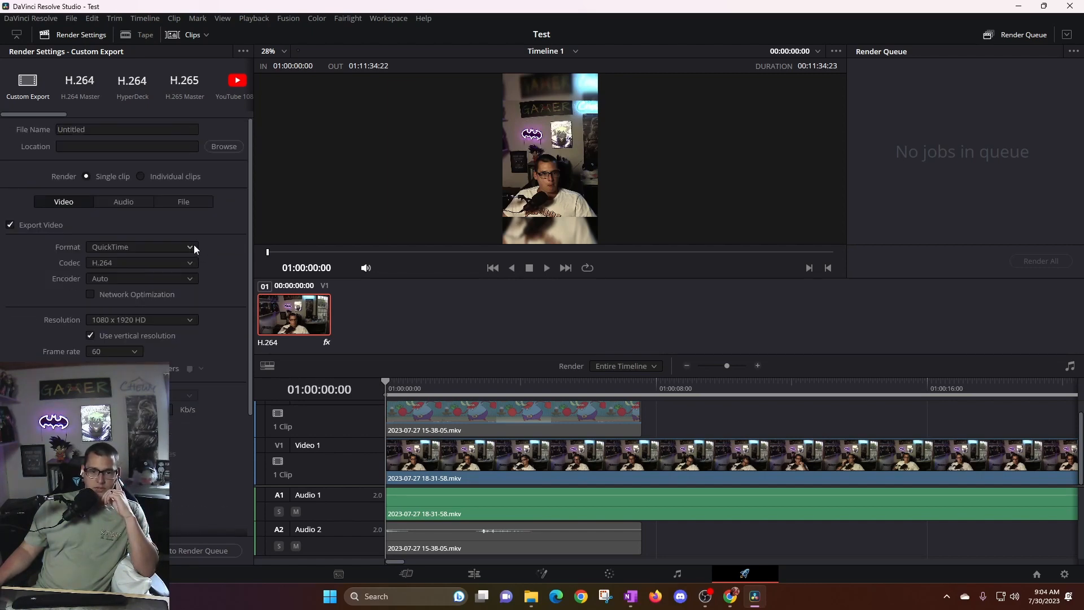
{"action": "scroll", "coordinate": [194, 246], "scroll_direction": "down", "scroll_amount": 2}
{"action": "scroll", "coordinate": [194, 245], "scroll_direction": "down", "scroll_amount": 3}
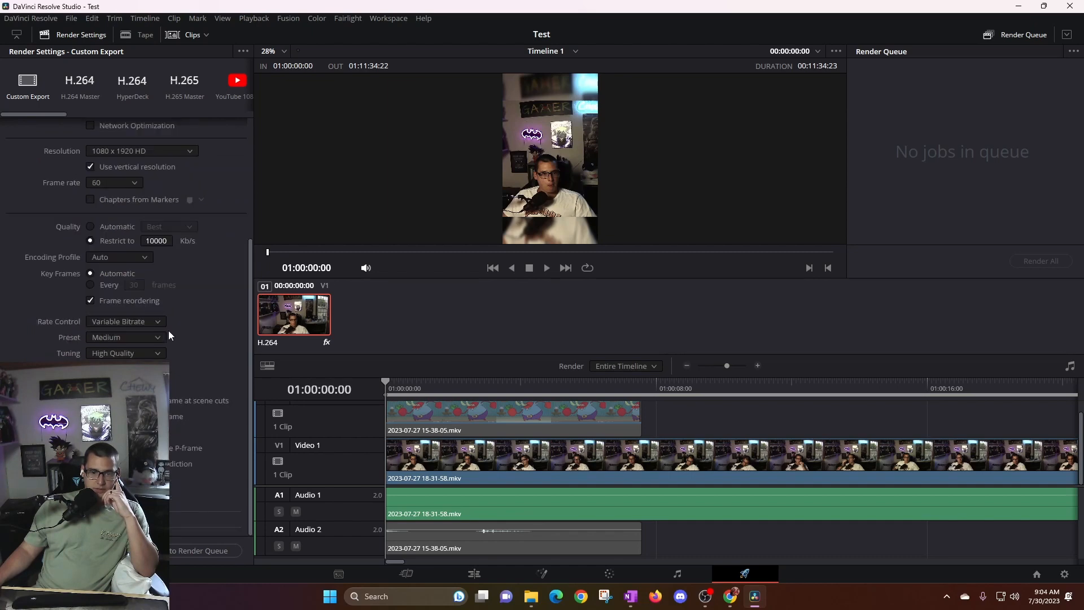
{"action": "scroll", "coordinate": [169, 321], "scroll_direction": "up", "scroll_amount": 2}
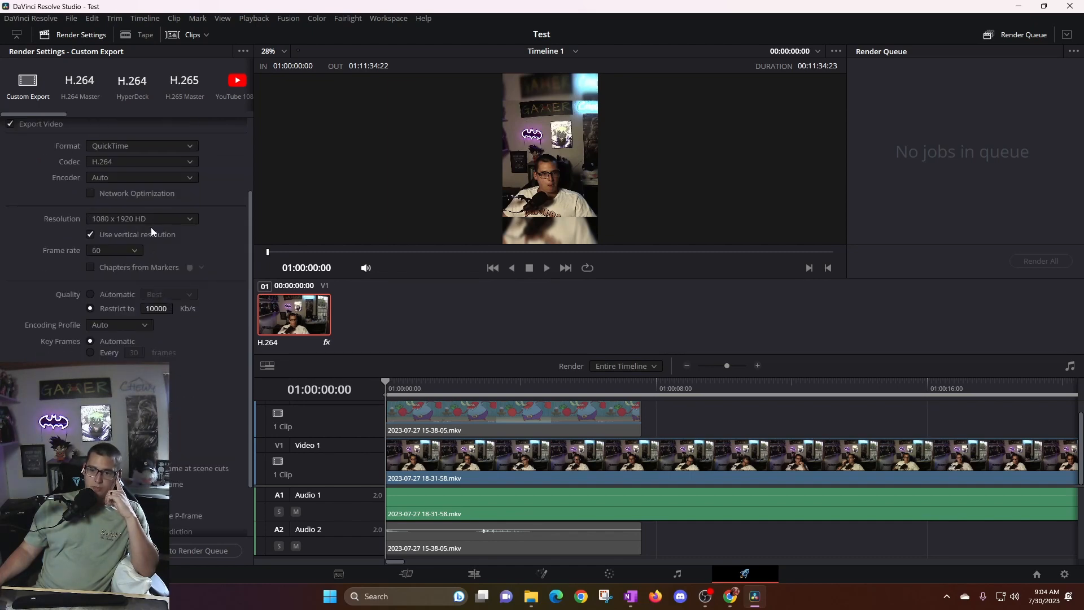
{"action": "scroll", "coordinate": [164, 243], "scroll_direction": "up", "scroll_amount": 3}
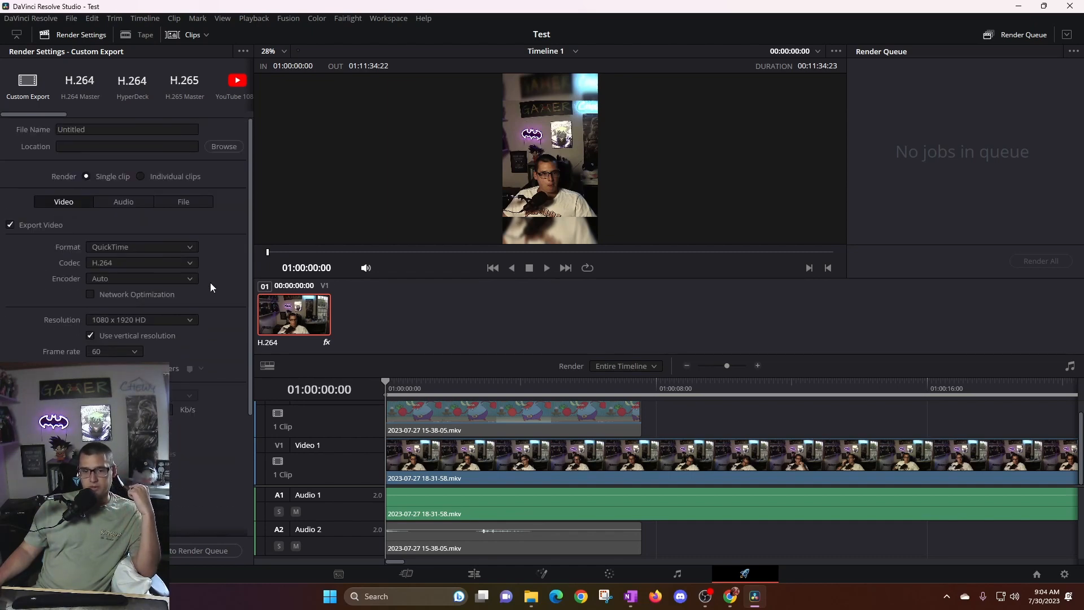
{"action": "left_click", "coordinate": [161, 247]}
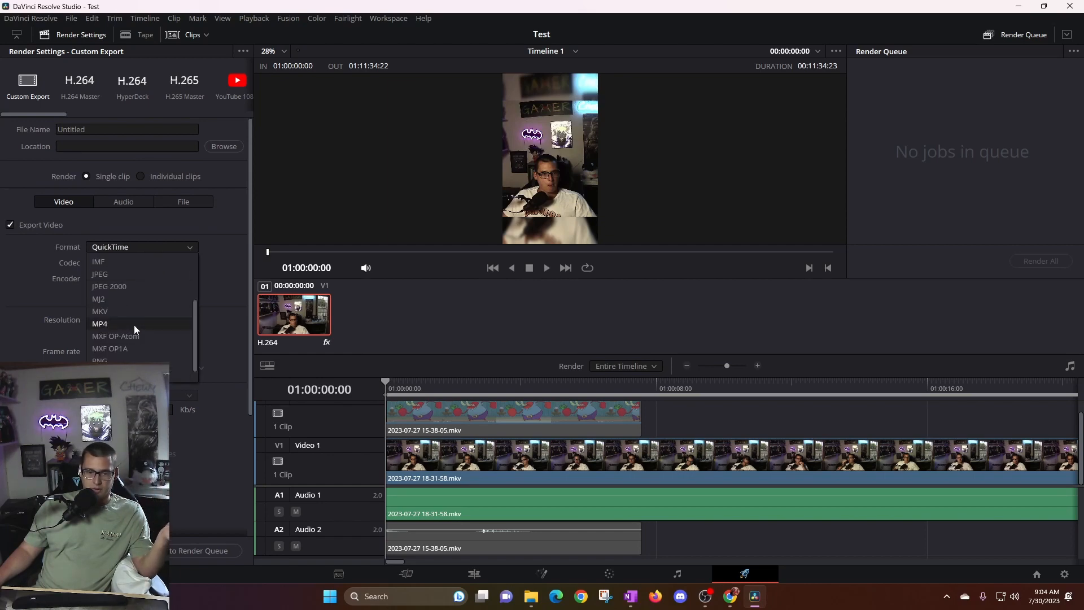
{"action": "left_click", "coordinate": [243, 247]}
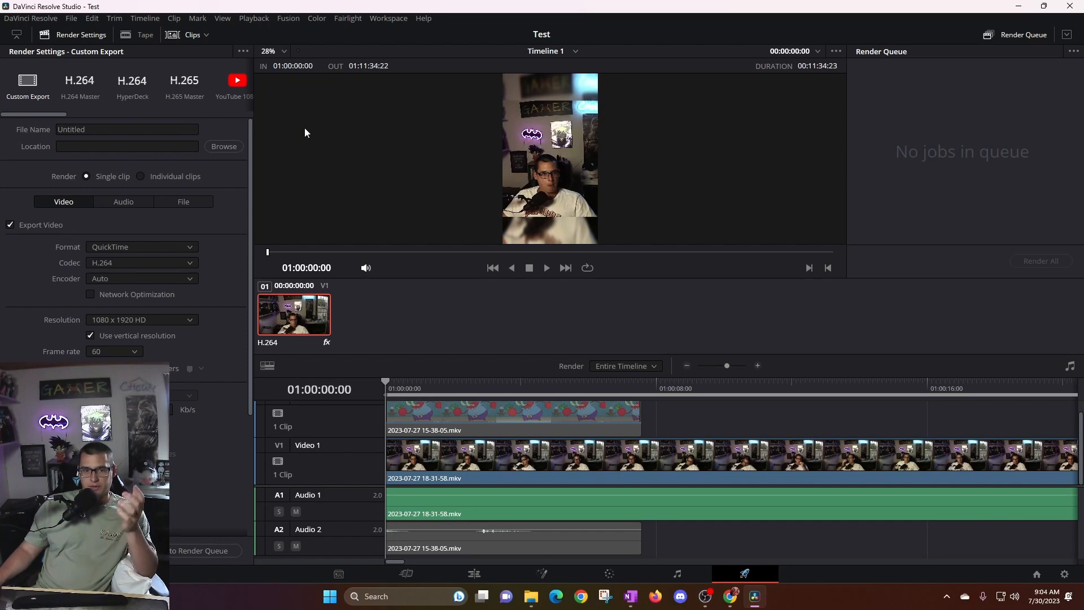
Return to the Edit page and search the effects library's Open FX and Effects categories for "magi"
{"action": "left_click", "coordinate": [472, 575]}
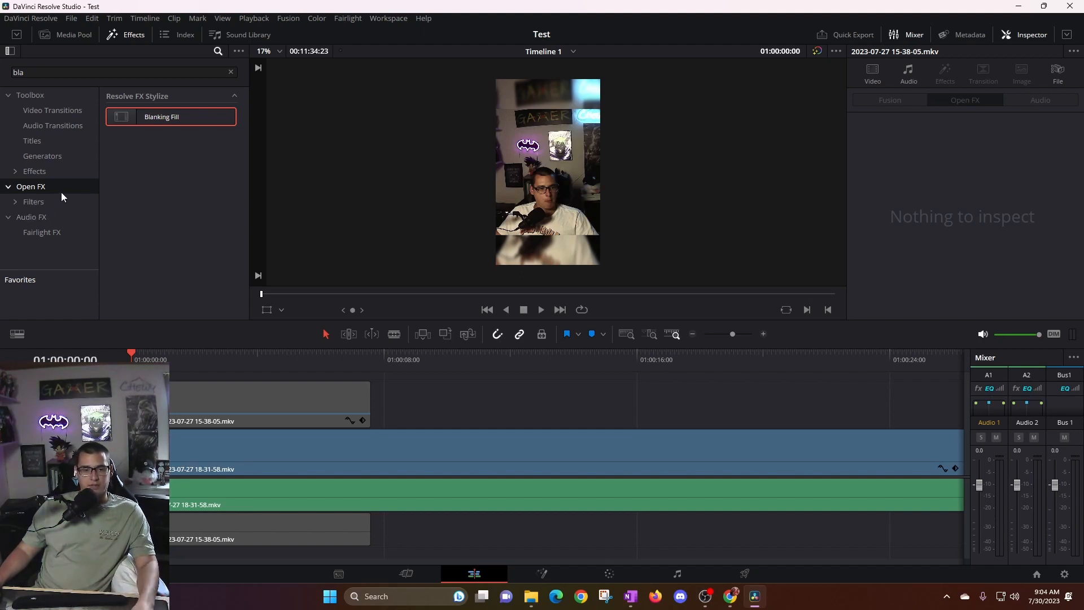
{"action": "left_click", "coordinate": [42, 203]}
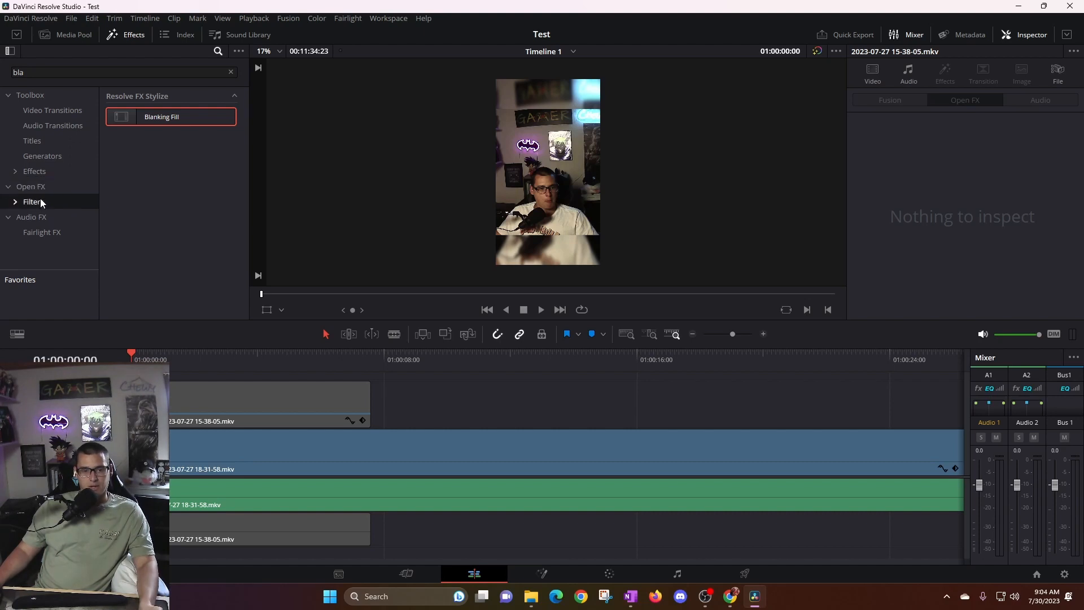
{"action": "left_click", "coordinate": [38, 189]}
{"action": "left_click", "coordinate": [13, 72]}
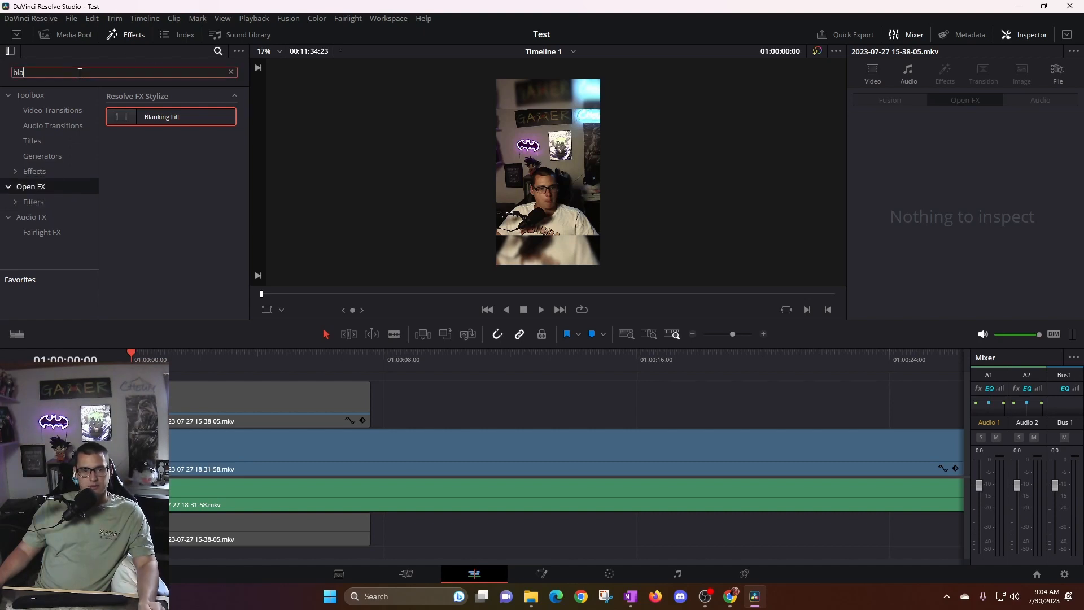
{"action": "key", "text": "BackSpace"}
{"action": "key", "text": "BackSpace"}
{"action": "key", "text": "BackSpace"}
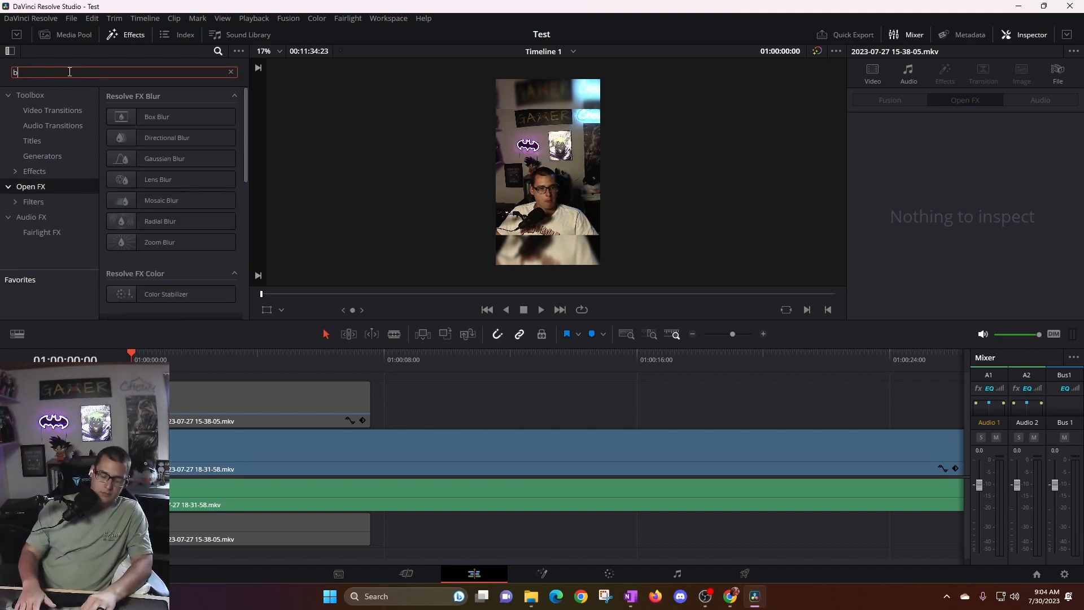
{"action": "type", "text": "magi"}
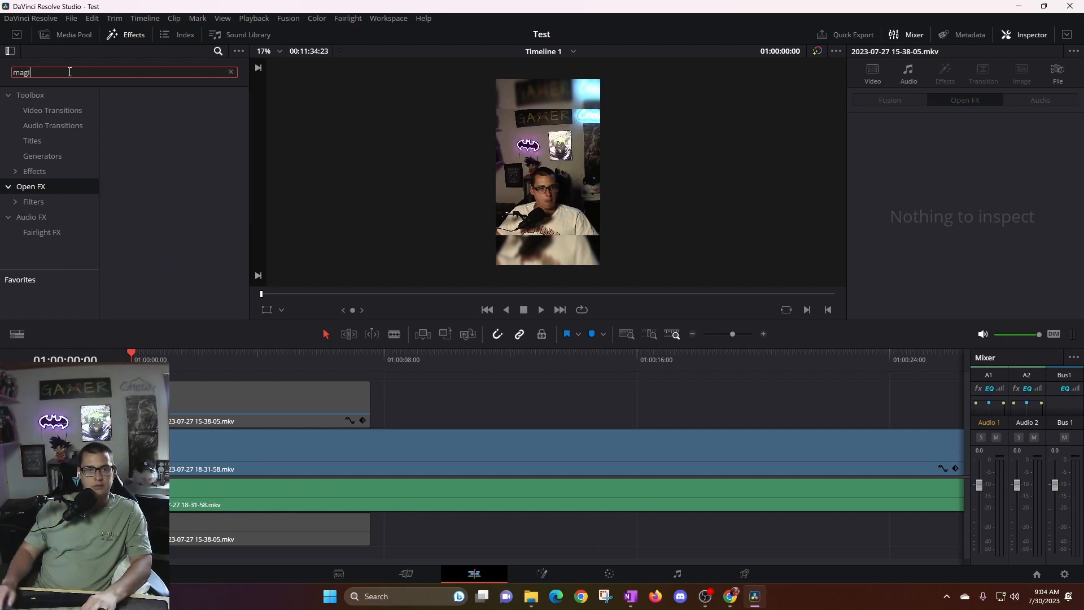
{"action": "left_click", "coordinate": [34, 171]}
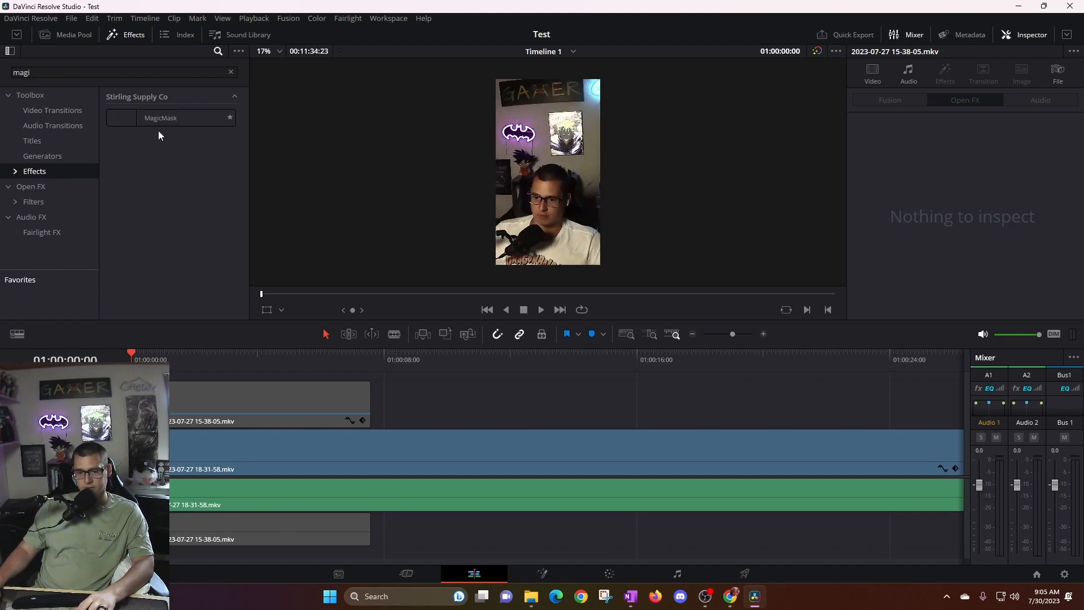
{"action": "right_click", "coordinate": [218, 396]}
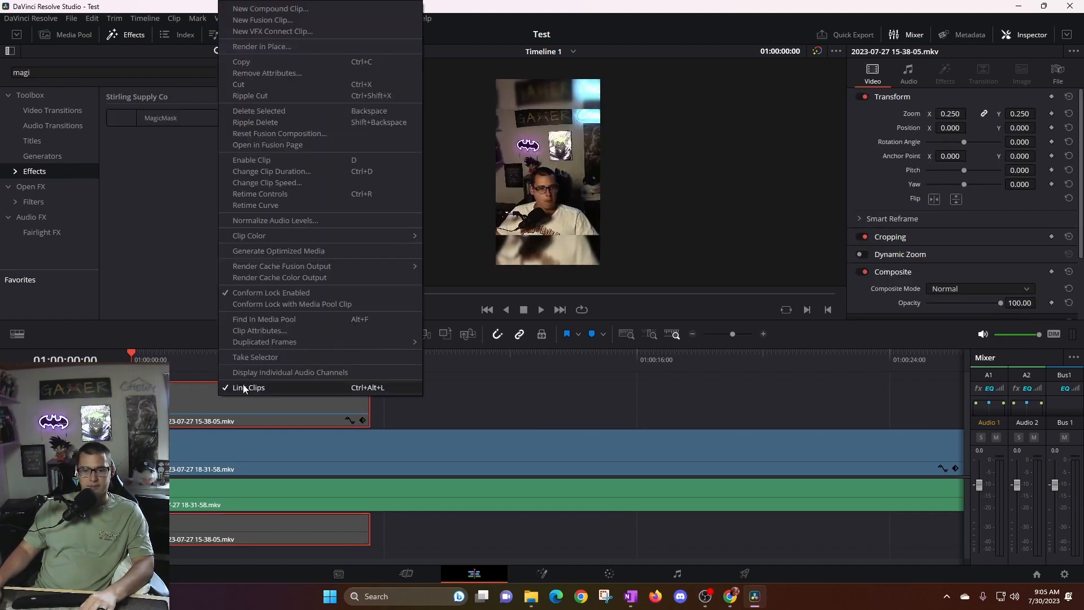
{"action": "left_click", "coordinate": [263, 161]}
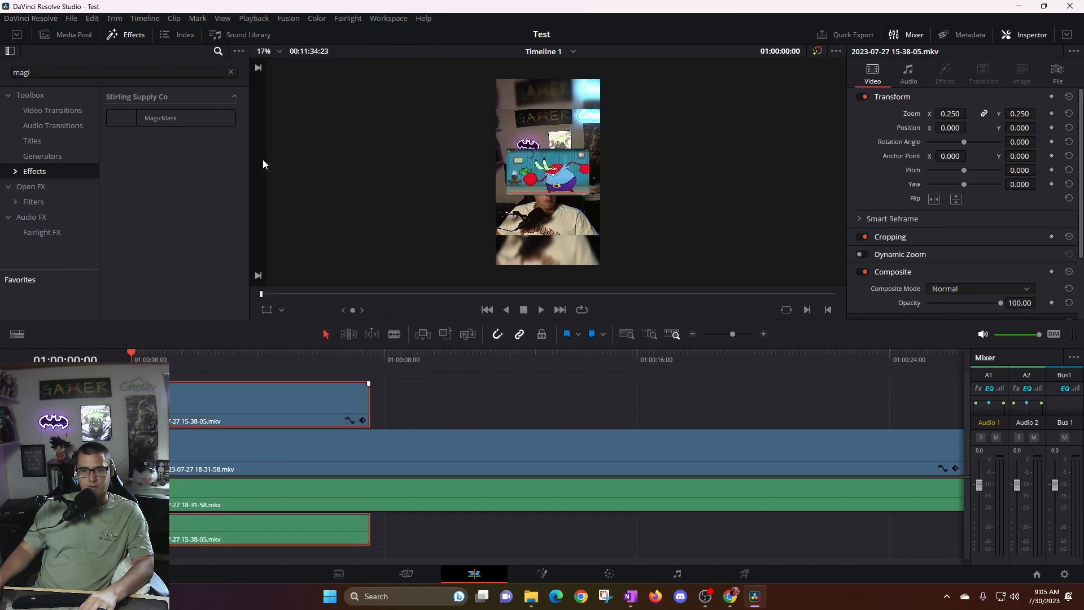
{"action": "left_click", "coordinate": [468, 397]}
{"action": "right_click", "coordinate": [311, 448]}
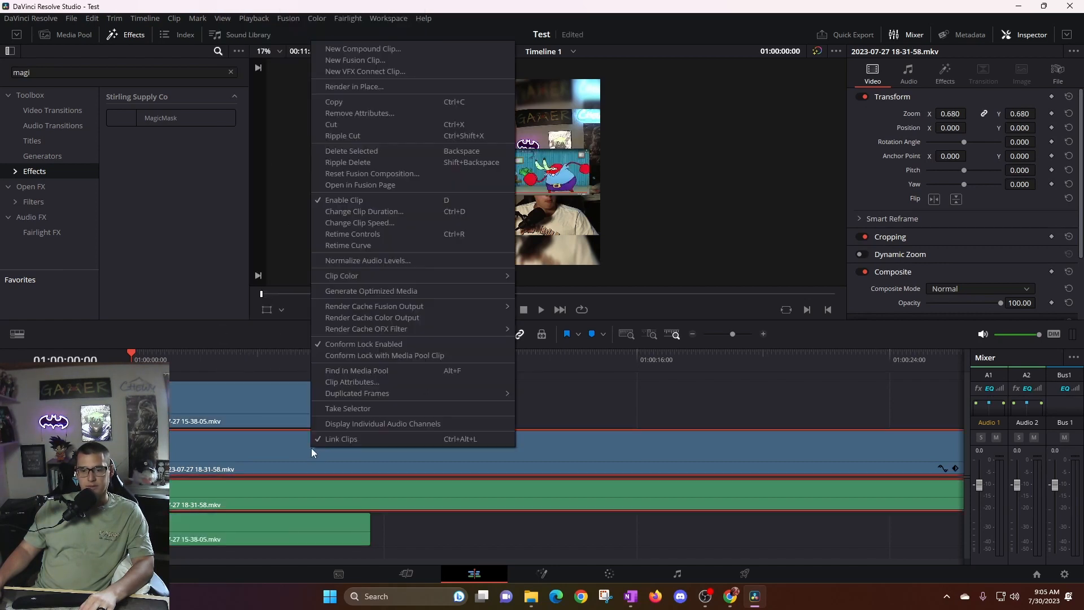
{"action": "left_click", "coordinate": [355, 201]}
{"action": "left_click", "coordinate": [327, 408]}
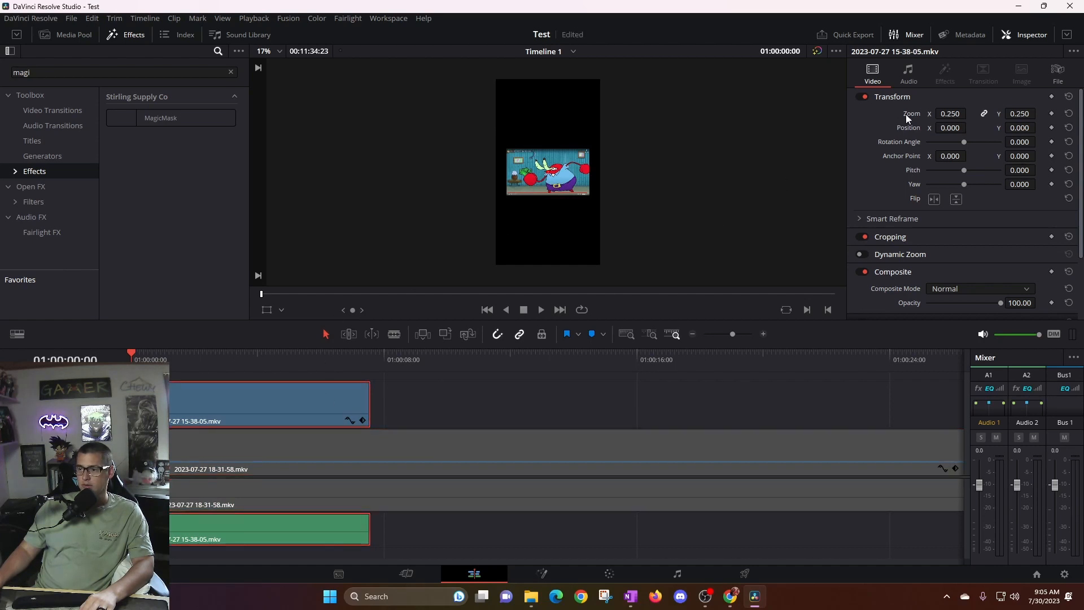
{"action": "mouse_move", "coordinate": [953, 112]}
{"action": "left_mouse_down"}
{"action": "mouse_move", "coordinate": [999, 112]}
{"action": "mouse_move", "coordinate": [969, 113]}
{"action": "left_mouse_up"}
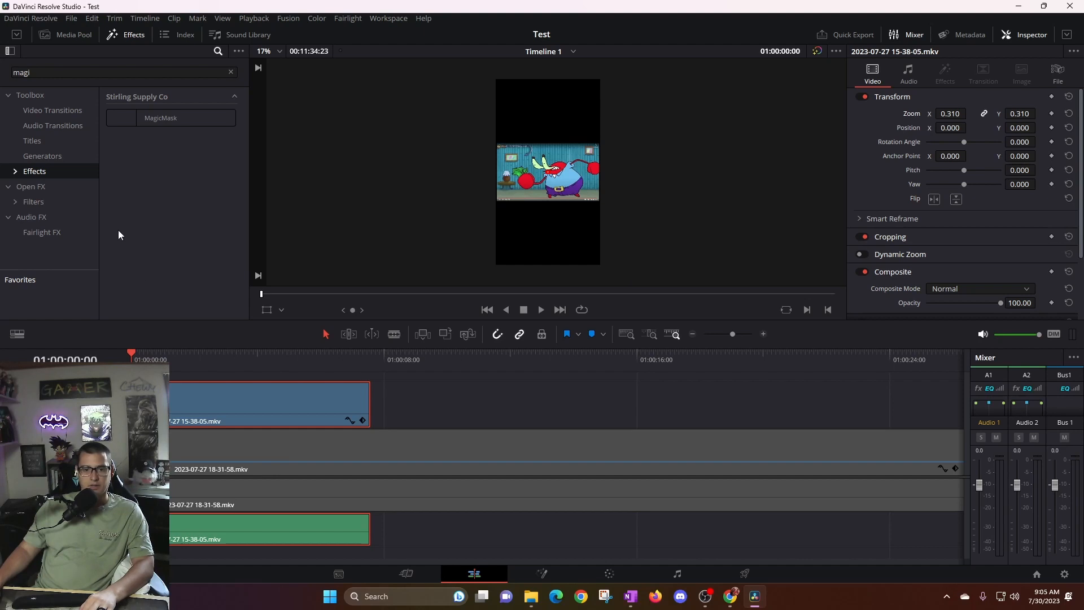
{"action": "left_click_drag", "start_coordinate": [159, 118], "coordinate": [223, 402]}
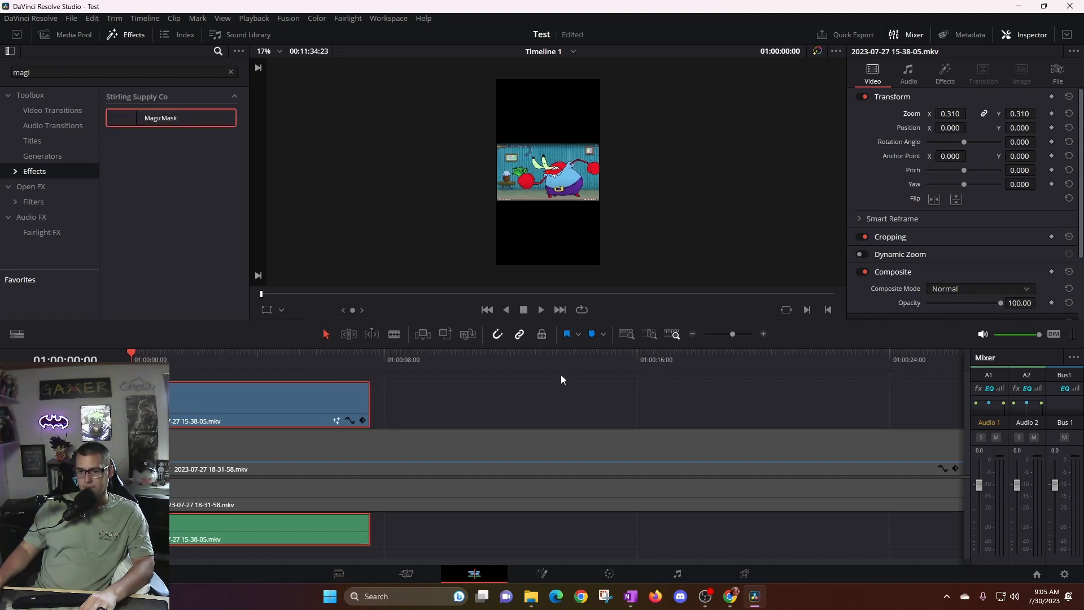
Inspect MagicMask's tracking settings with the Add stroke mode, check the clip on the Fusion page, and return to the Edit page
{"action": "left_click", "coordinate": [945, 74]}
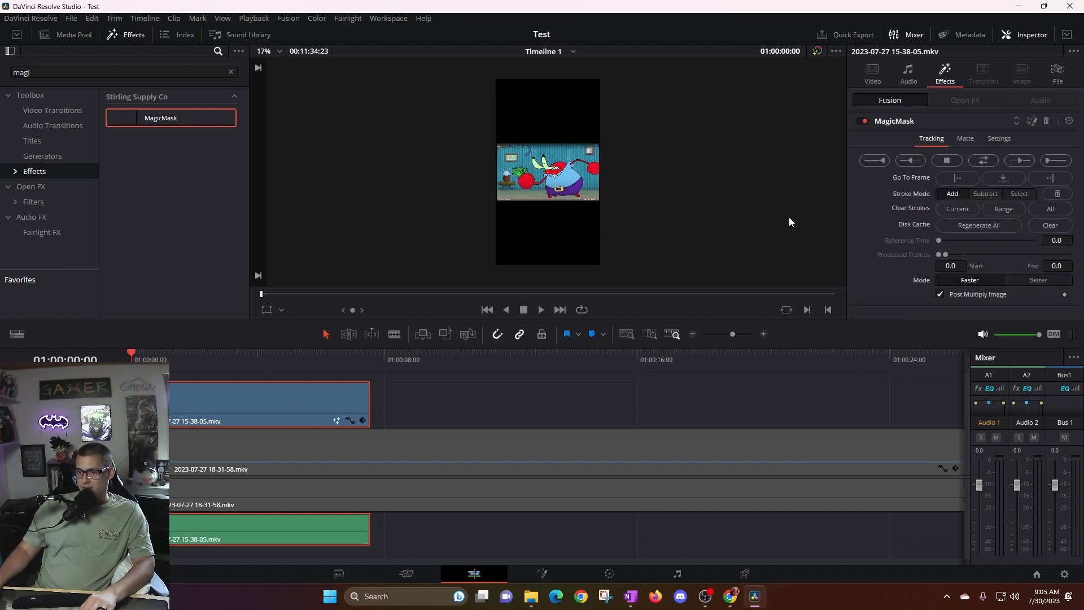
{"action": "scroll", "coordinate": [615, 215], "scroll_direction": "up", "scroll_amount": 2}
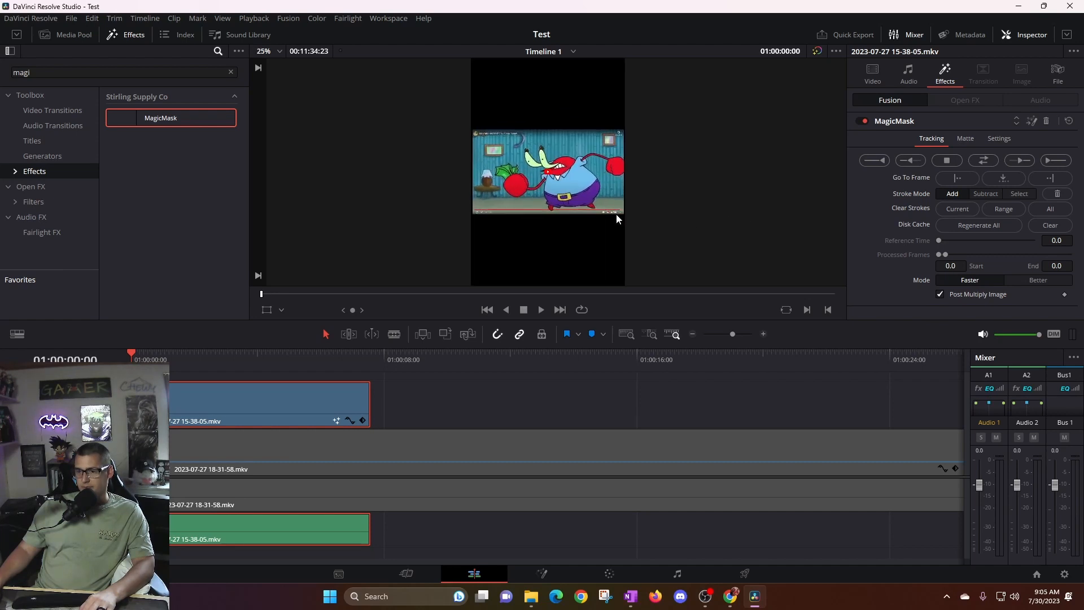
{"action": "scroll", "coordinate": [617, 215], "scroll_direction": "up", "scroll_amount": 2}
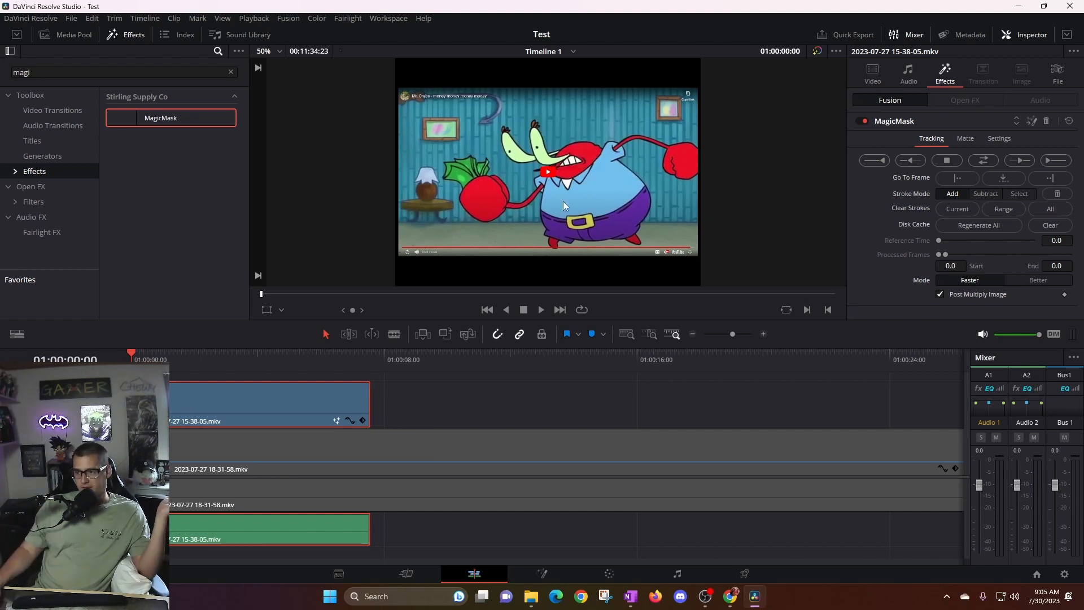
{"action": "left_click", "coordinate": [953, 194]}
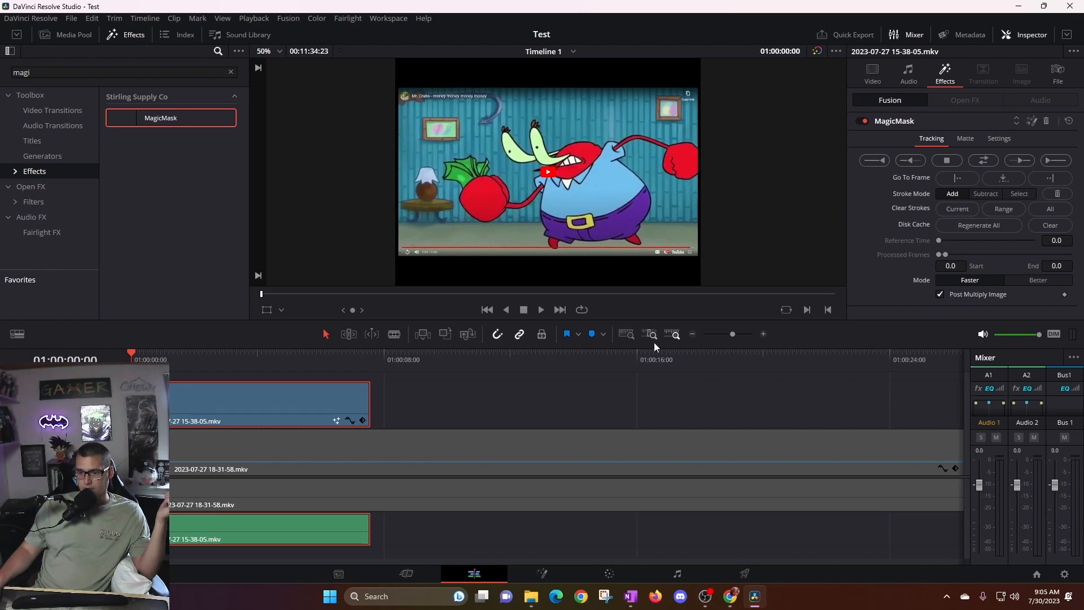
{"action": "left_click", "coordinate": [546, 573]}
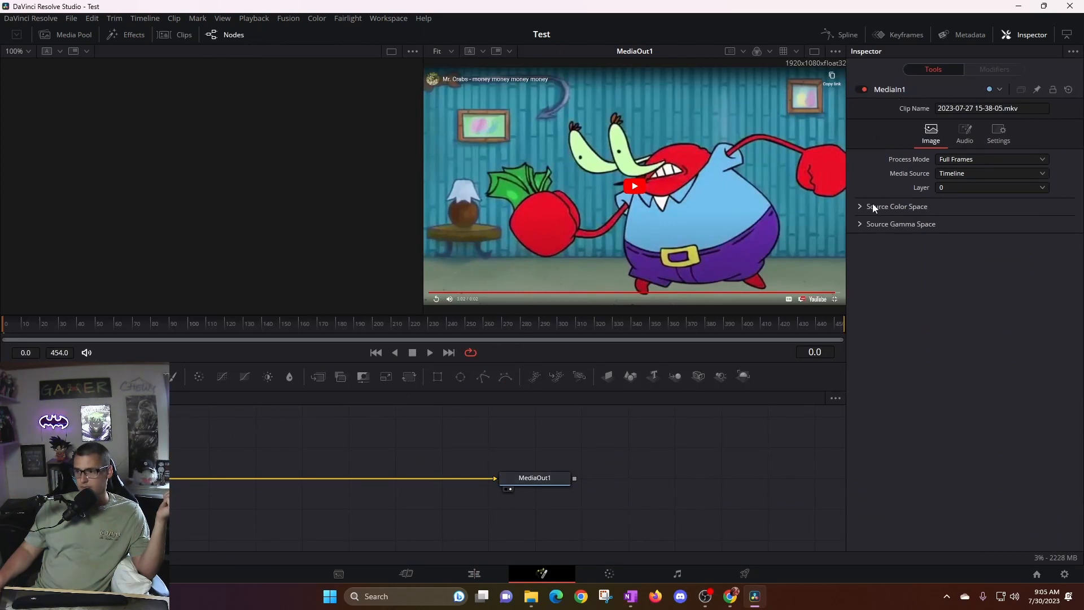
{"action": "left_click", "coordinate": [481, 578]}
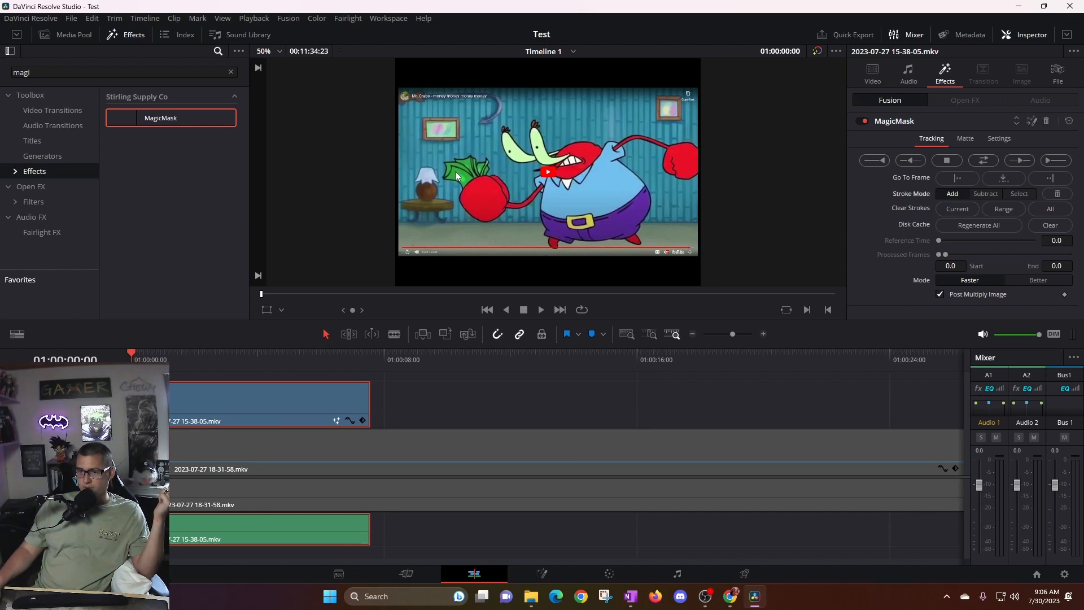
Open the MagicMask effect on the Fusion page and draw an Add stroke from the crab's face down to its trousers
{"action": "left_click", "coordinate": [1033, 121]}
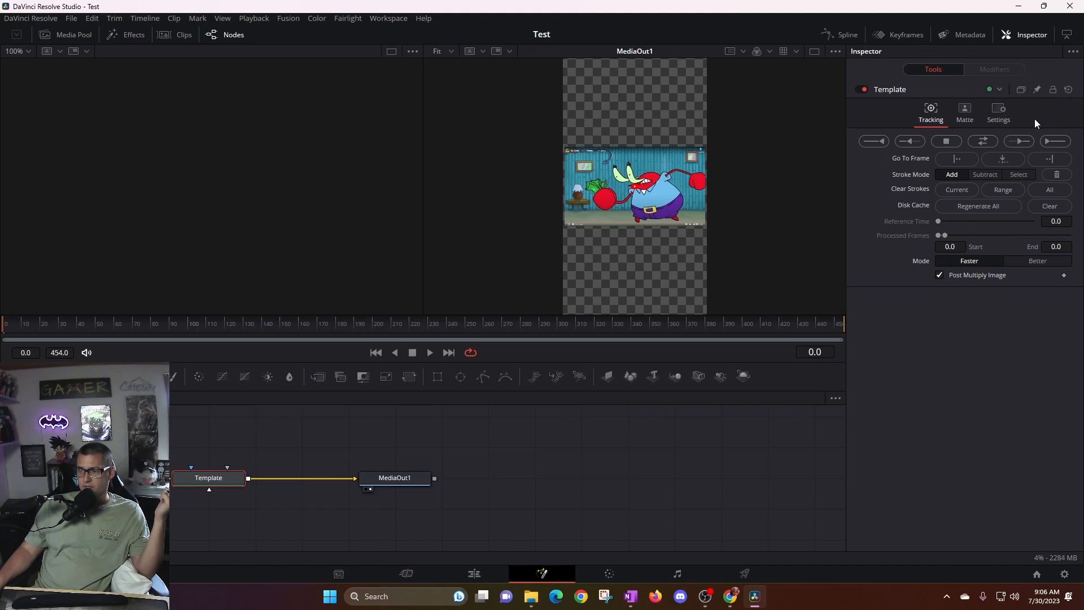
{"action": "scroll", "coordinate": [697, 209], "scroll_direction": "down", "scroll_amount": 2}
{"action": "scroll", "coordinate": [690, 212], "scroll_direction": "up", "scroll_amount": 3}
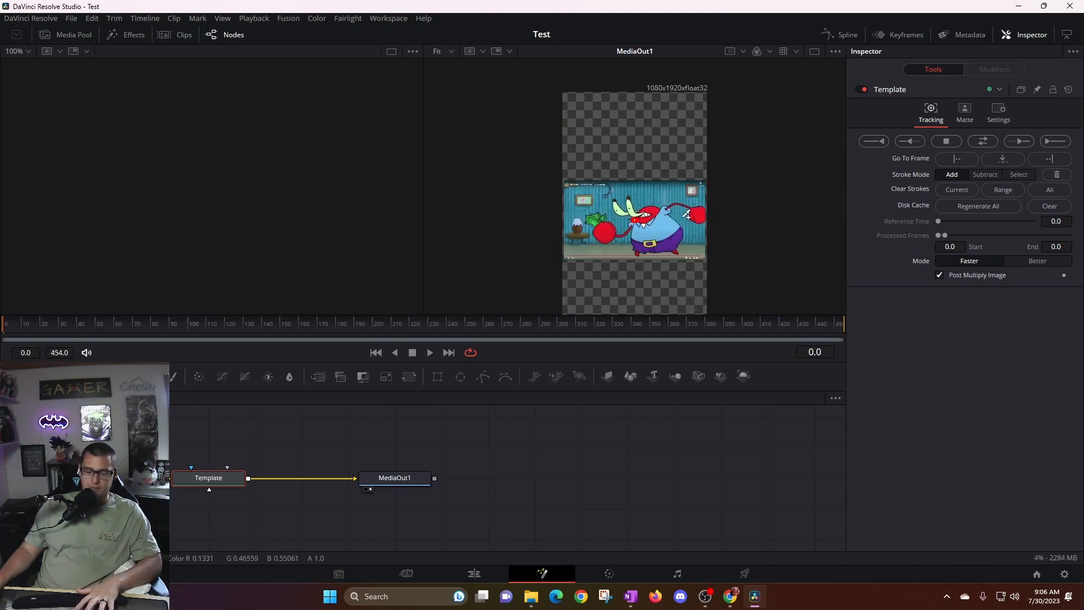
{"action": "scroll", "coordinate": [687, 215], "scroll_direction": "down", "scroll_amount": 2}
{"action": "scroll", "coordinate": [685, 215], "scroll_direction": "up", "scroll_amount": 4}
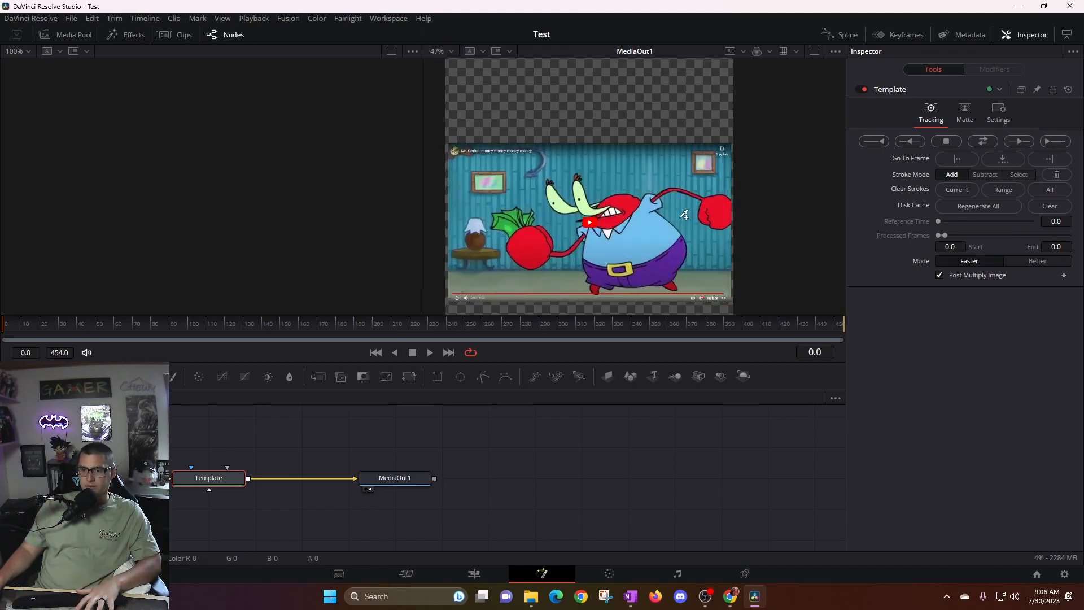
{"action": "scroll", "coordinate": [730, 189], "scroll_direction": "down", "scroll_amount": 2}
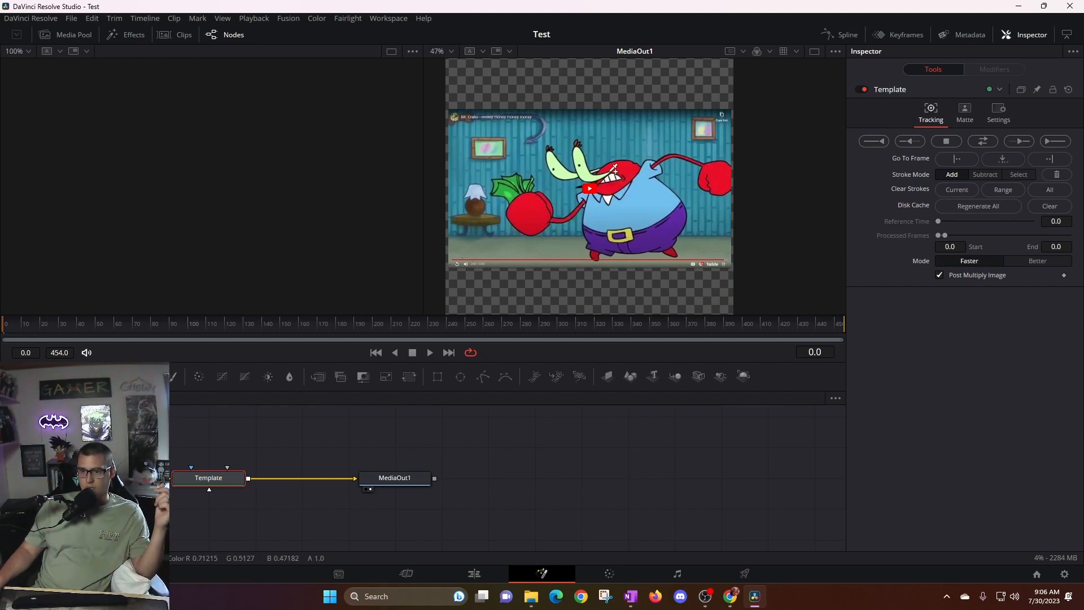
{"action": "left_click_drag", "start_coordinate": [623, 186], "coordinate": [645, 226]}
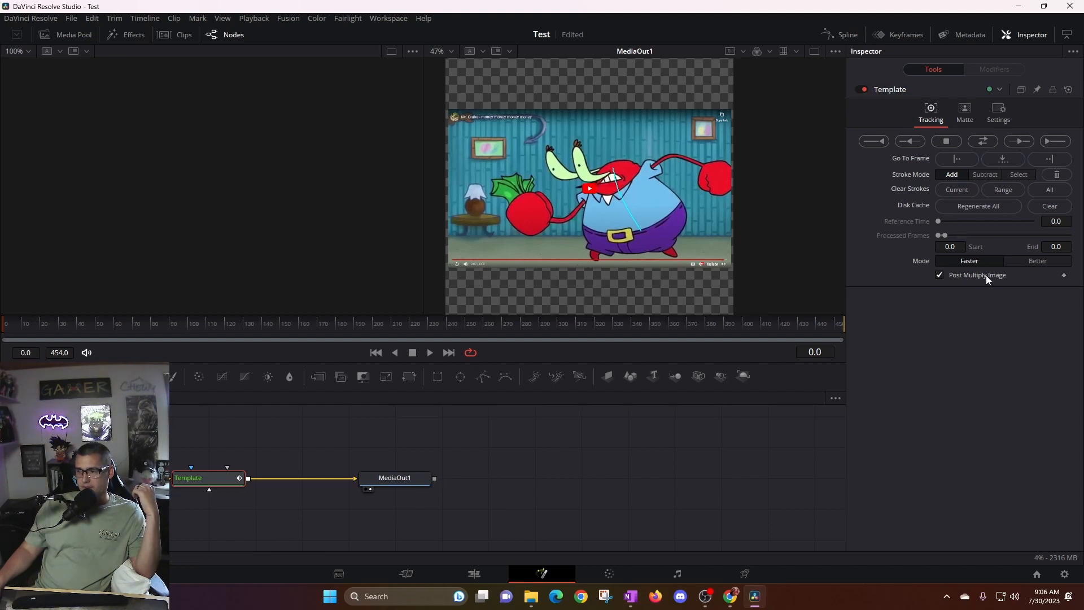
Set the tracking mode to Better and extend the mask with Add strokes on the crab's eyes and both claws
{"action": "left_click", "coordinate": [1033, 263]}
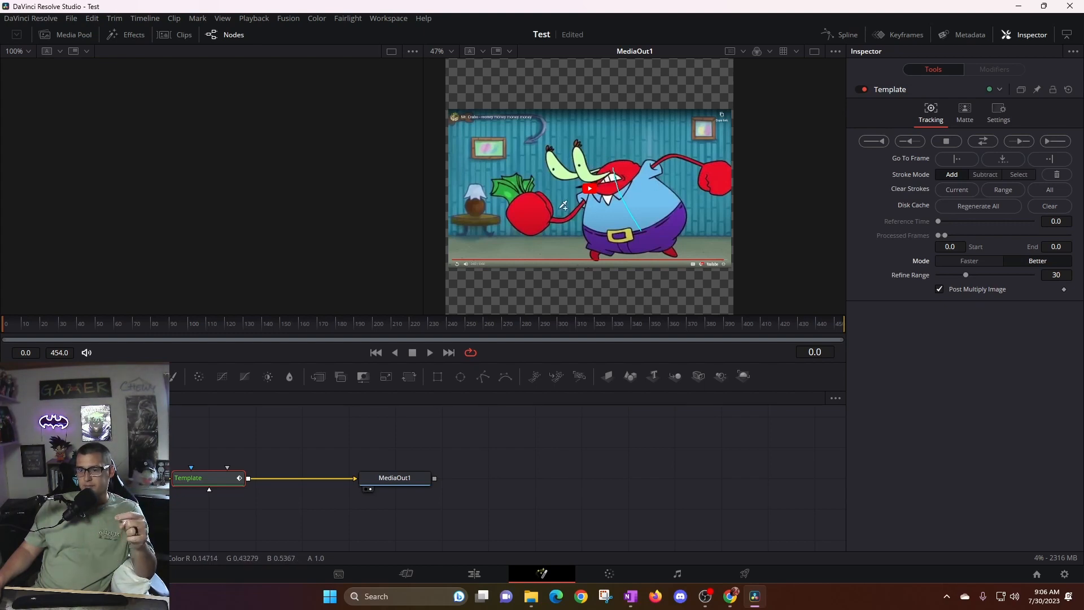
{"action": "left_click_drag", "start_coordinate": [525, 208], "coordinate": [551, 216]}
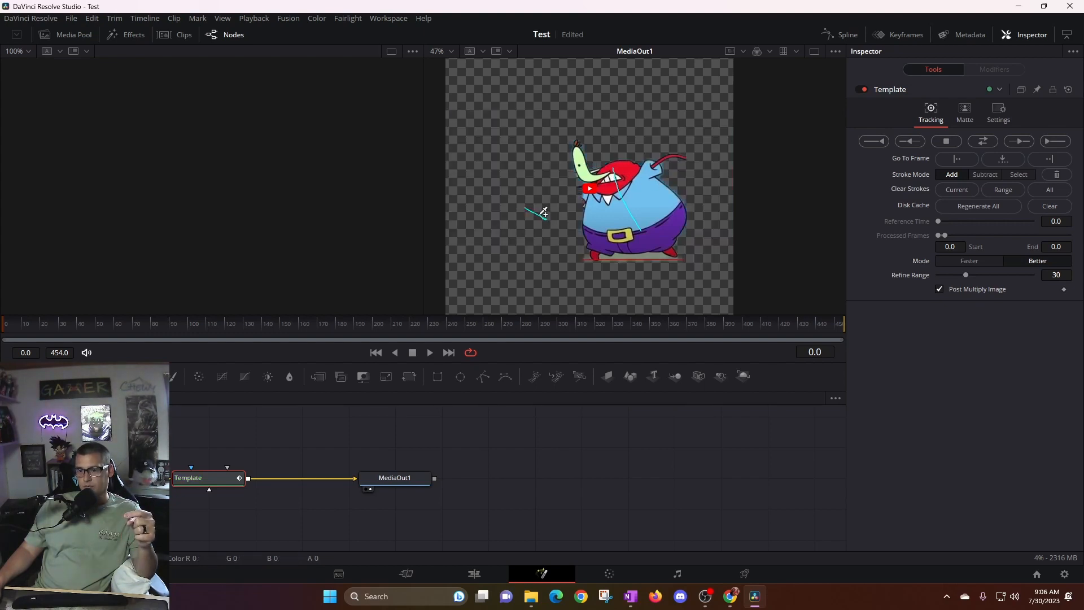
{"action": "left_click_drag", "start_coordinate": [600, 151], "coordinate": [601, 160]}
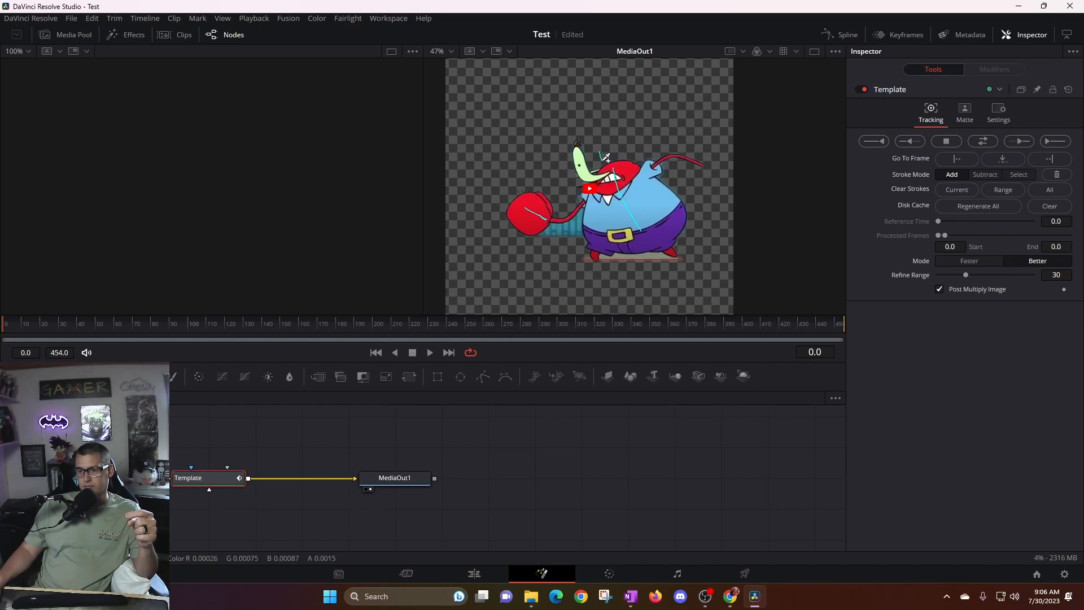
{"action": "key", "text": "ctrl+z"}
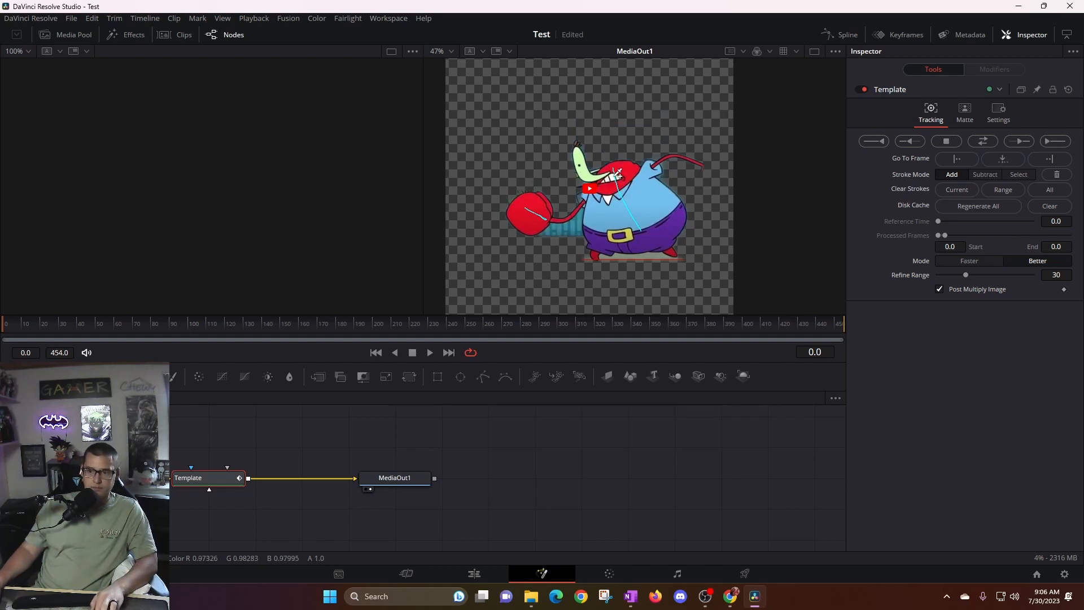
{"action": "left_click_drag", "start_coordinate": [558, 160], "coordinate": [561, 170]}
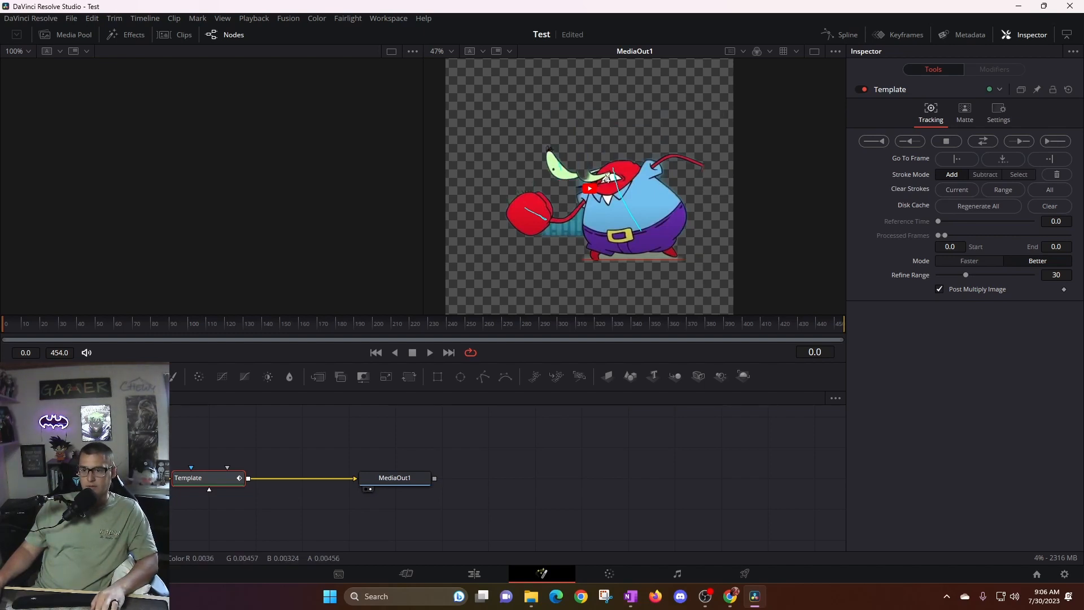
{"action": "left_click", "coordinate": [586, 157]}
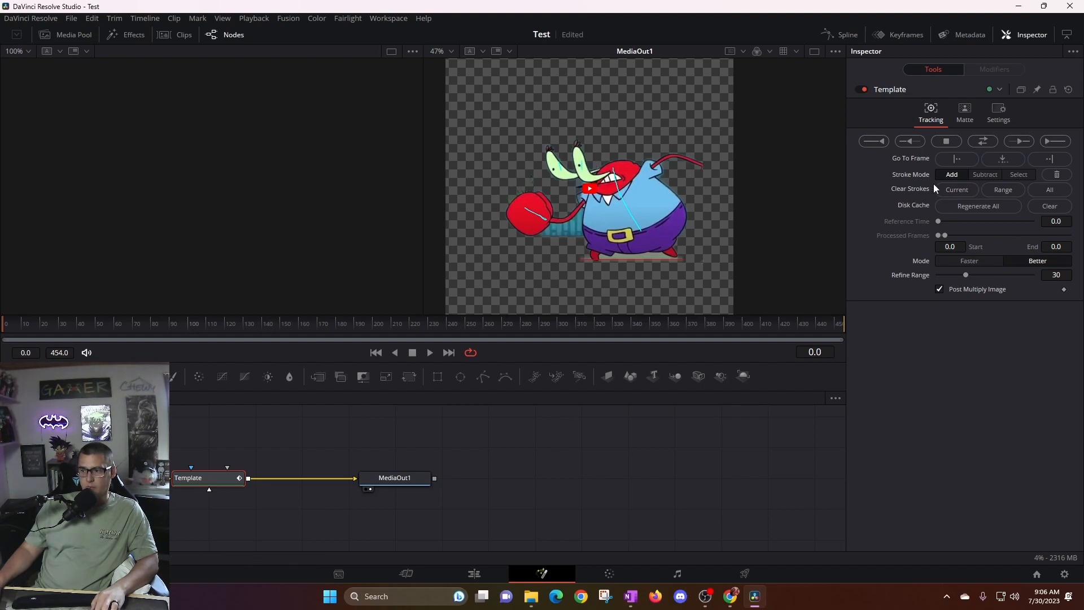
{"action": "left_click_drag", "start_coordinate": [710, 167], "coordinate": [718, 171]}
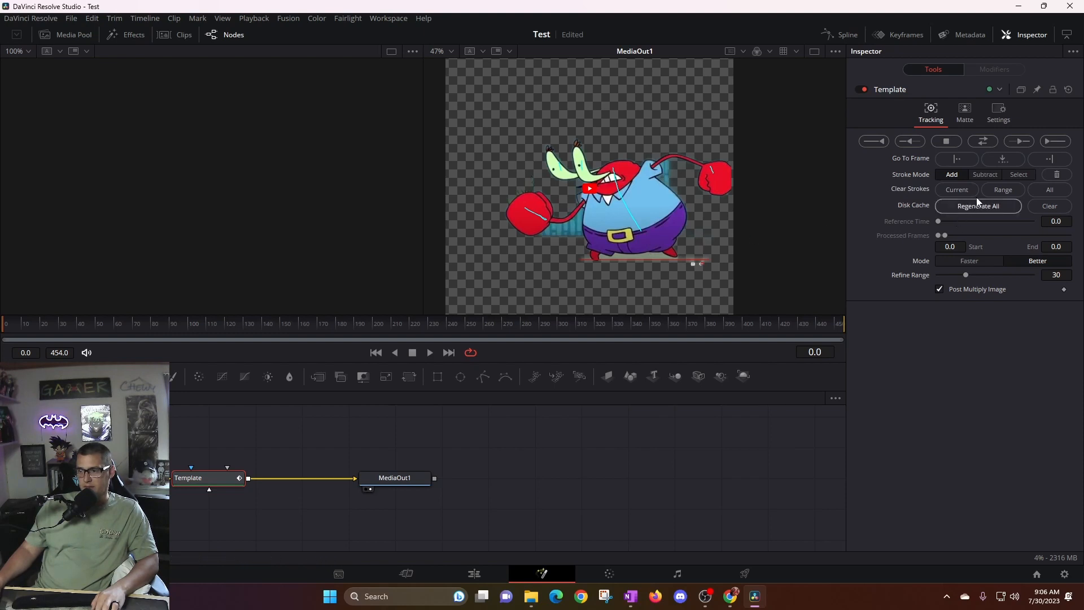
Subtract the background under the crab's lower arm and the floor between its feet, restoring the cut-off trousers with an Add stroke
{"action": "left_click", "coordinate": [989, 176]}
{"action": "left_click_drag", "start_coordinate": [565, 226], "coordinate": [585, 224]}
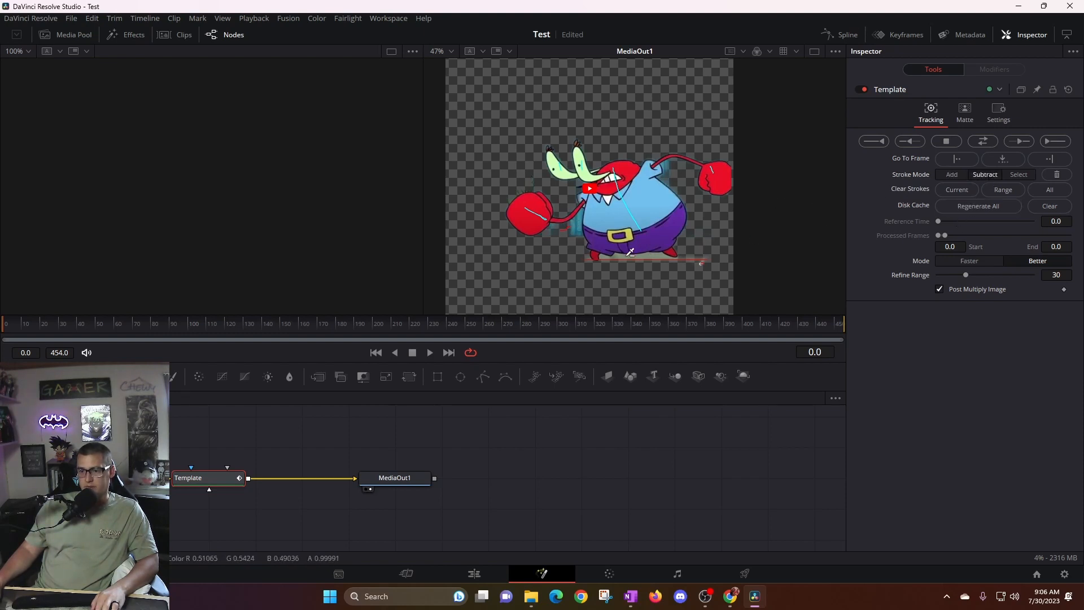
{"action": "left_click_drag", "start_coordinate": [632, 260], "coordinate": [633, 262]}
{"action": "left_click", "coordinate": [657, 258]}
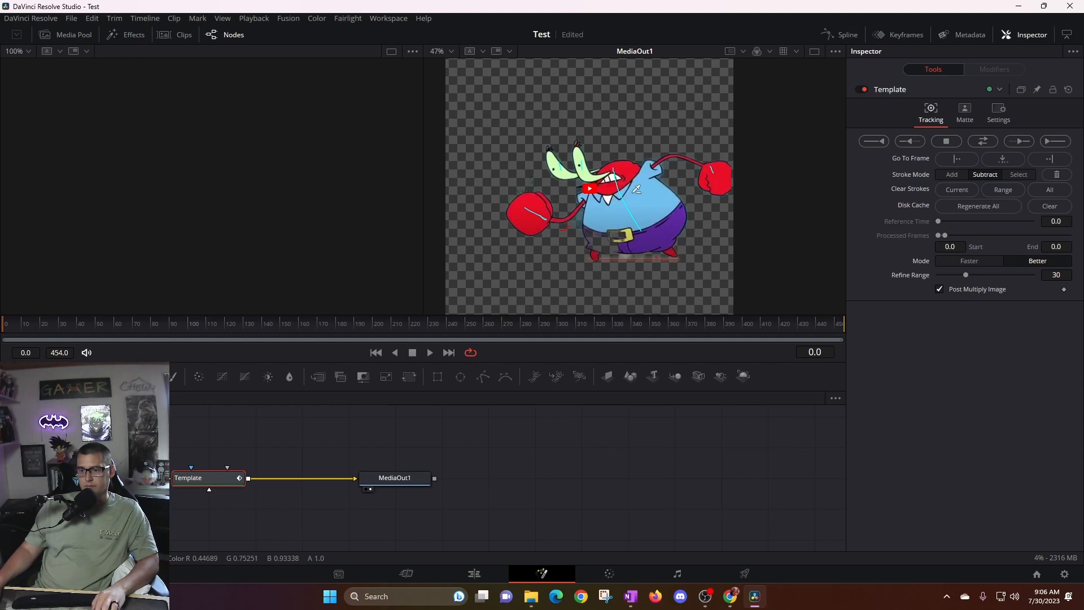
{"action": "left_click", "coordinate": [952, 174]}
{"action": "left_click", "coordinate": [607, 234]}
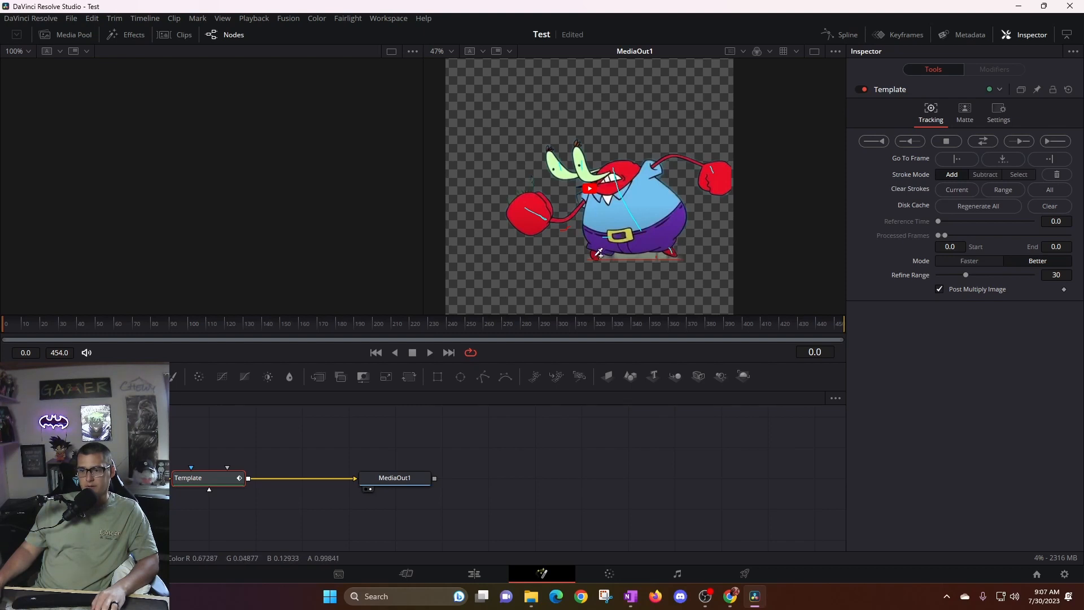
{"action": "left_click", "coordinate": [990, 176]}
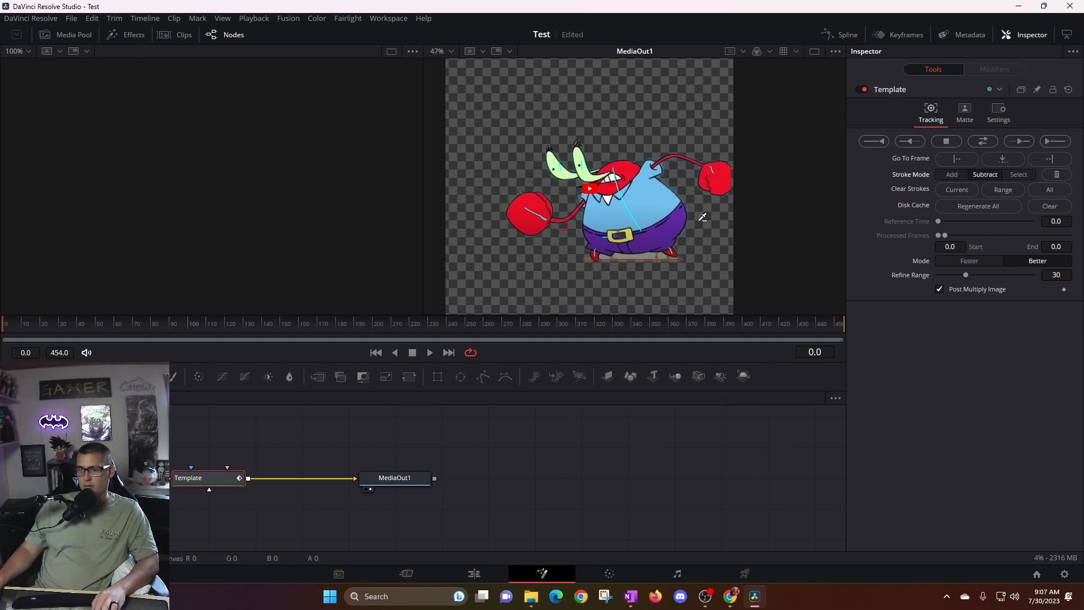
Advance the Fusion playhead to frame 168
{"action": "key", "text": "Right"}
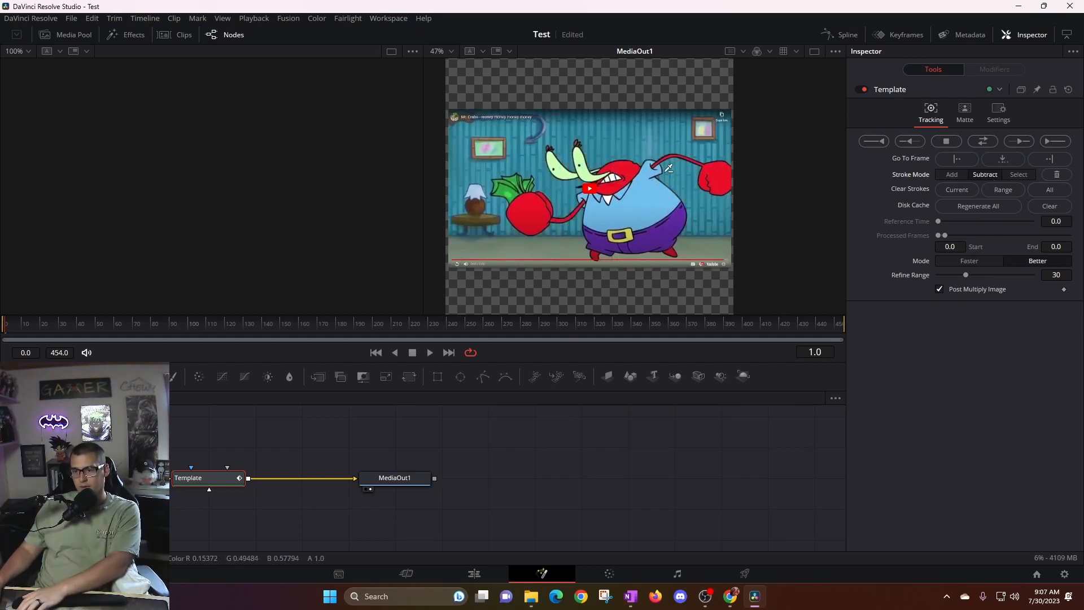
{"action": "key", "text": "Right"}
{"action": "key", "text": "Right"}
{"action": "key", "text": "Right"}
{"action": "key", "text": "Right"}
{"action": "key", "text": "Right"}
{"action": "key", "text": "Right"}
{"action": "key", "text": "Right"}
{"action": "key", "text": "Right"}
{"action": "key", "text": "Right"}
{"action": "key", "text": "Right"}
{"action": "key", "text": "Right"}
{"action": "key", "text": "Right"}
{"action": "key", "text": "Right"}
{"action": "key", "text": "Right"}
{"action": "key", "text": "Right"}
{"action": "key", "text": "Right"}
{"action": "key", "text": "Right"}
{"action": "key", "text": "Right"}
{"action": "key", "text": "Right"}
{"action": "key", "text": "Right"}
{"action": "key", "text": "Right"}
{"action": "key", "text": "Right"}
{"action": "key", "text": "Right"}
{"action": "key", "text": "Right"}
{"action": "key", "text": "Right"}
{"action": "key", "text": "Right"}
{"action": "key", "text": "Right"}
{"action": "key", "text": "Right"}
{"action": "key", "text": "Right"}
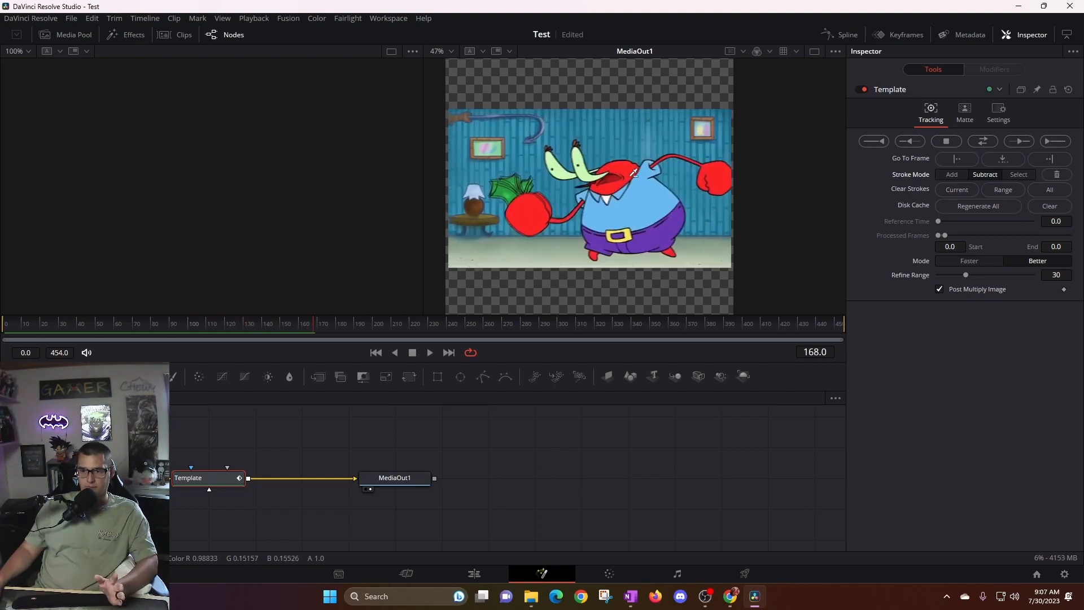
At frame 168, add mask strokes on the crab's body and both claws, and subtract the floor between its feet
{"action": "left_click", "coordinate": [952, 175]}
{"action": "left_click_drag", "start_coordinate": [623, 173], "coordinate": [647, 231]}
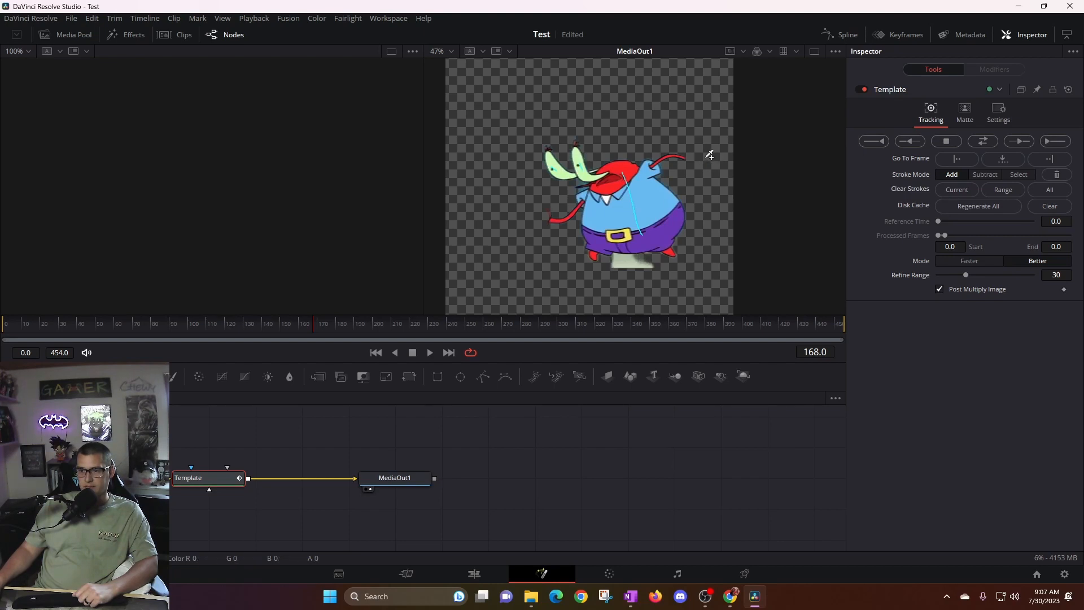
{"action": "left_click_drag", "start_coordinate": [532, 210], "coordinate": [538, 220]}
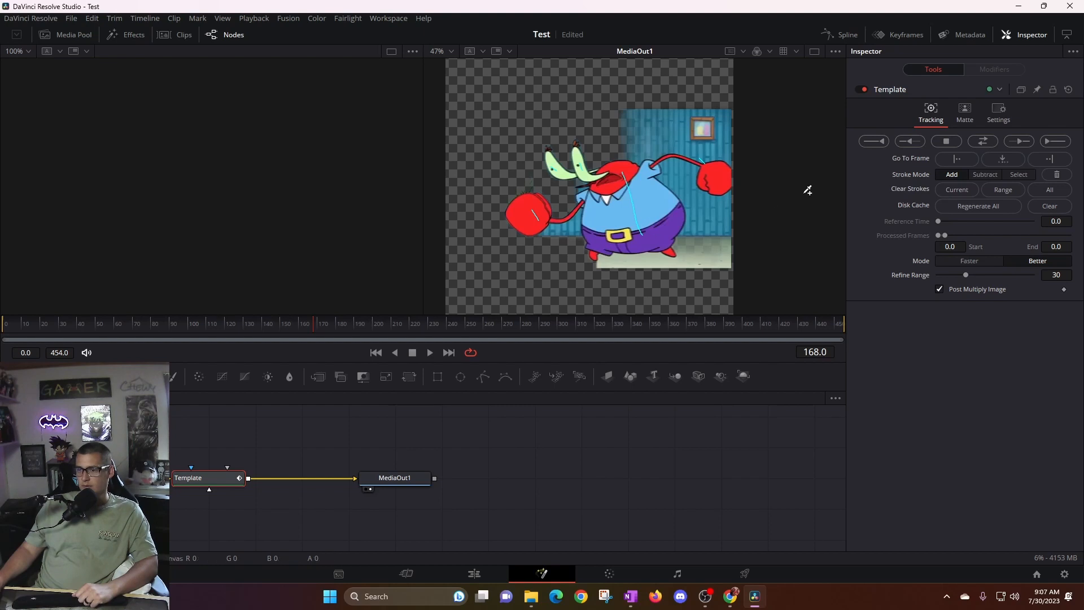
{"action": "key", "text": "ctrl+z"}
{"action": "key", "text": "ctrl+z"}
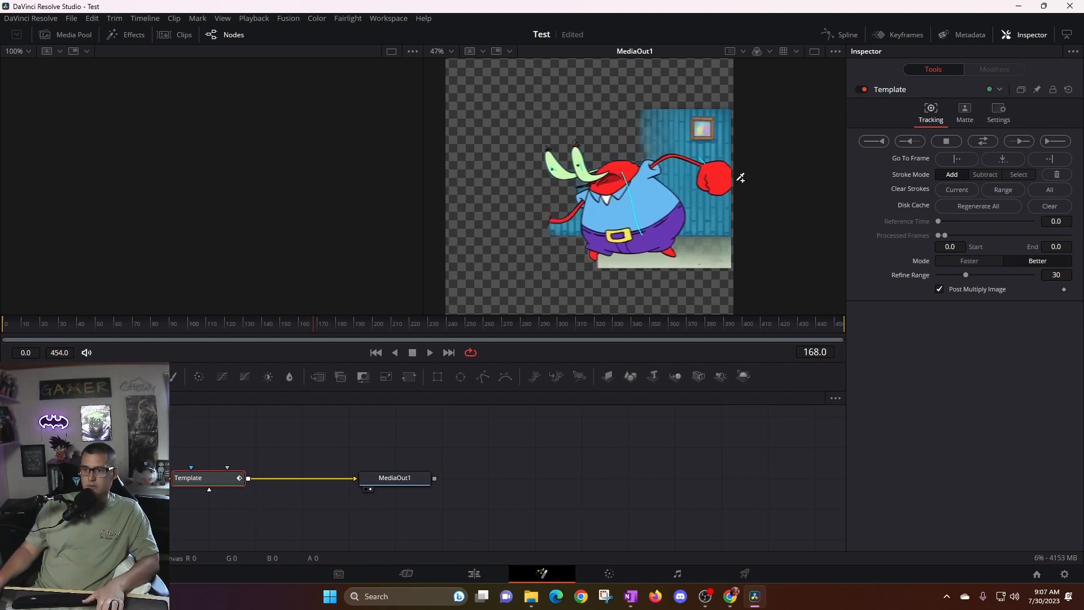
{"action": "left_click_drag", "start_coordinate": [714, 174], "coordinate": [715, 172]}
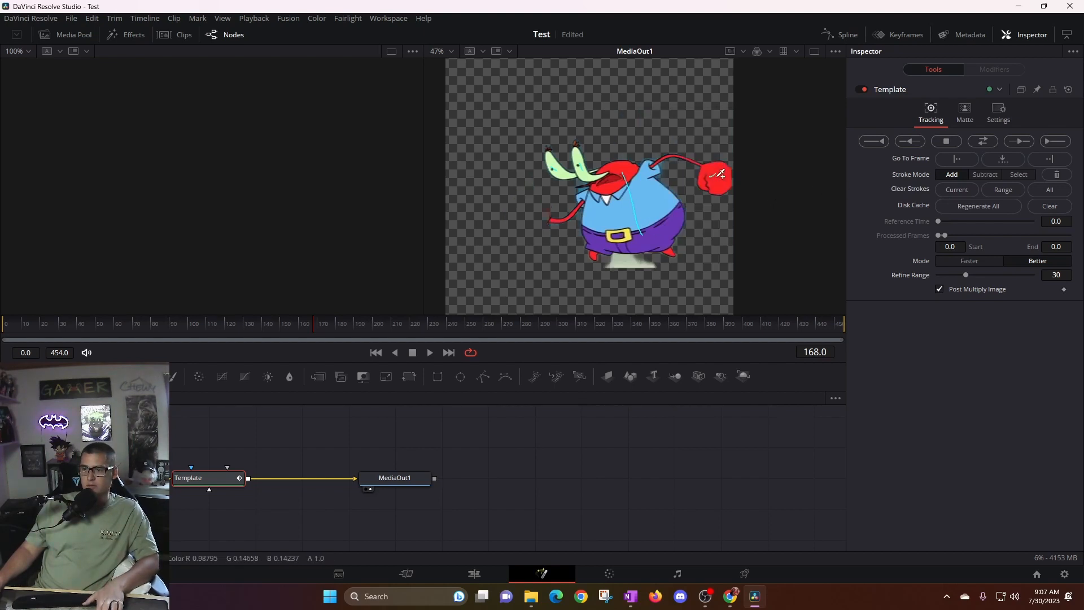
{"action": "left_click_drag", "start_coordinate": [545, 210], "coordinate": [547, 212]}
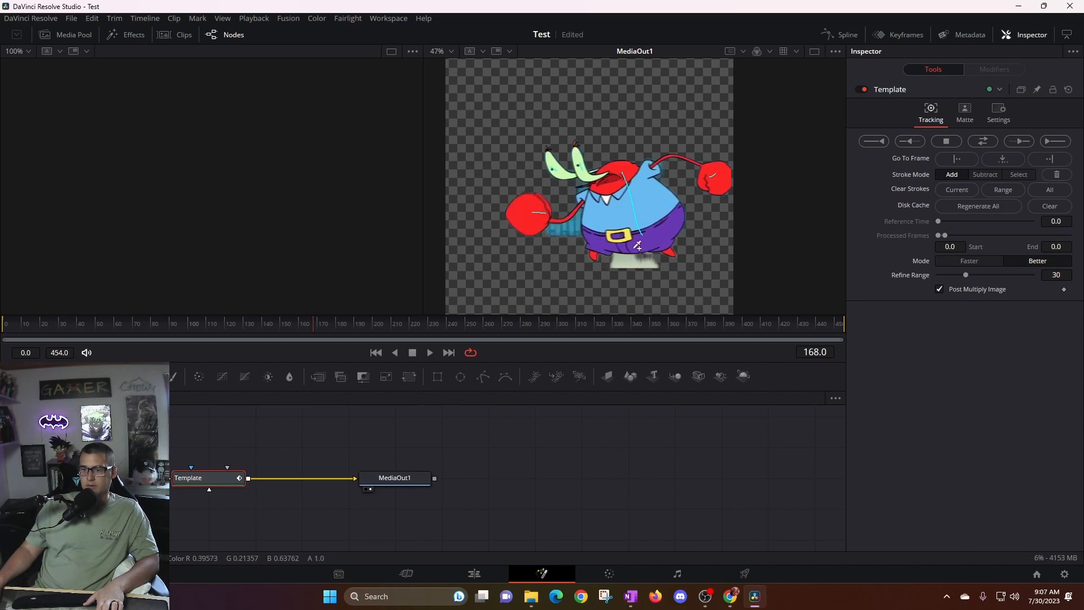
{"action": "left_click", "coordinate": [986, 174]}
{"action": "left_click_drag", "start_coordinate": [654, 262], "coordinate": [629, 264]}
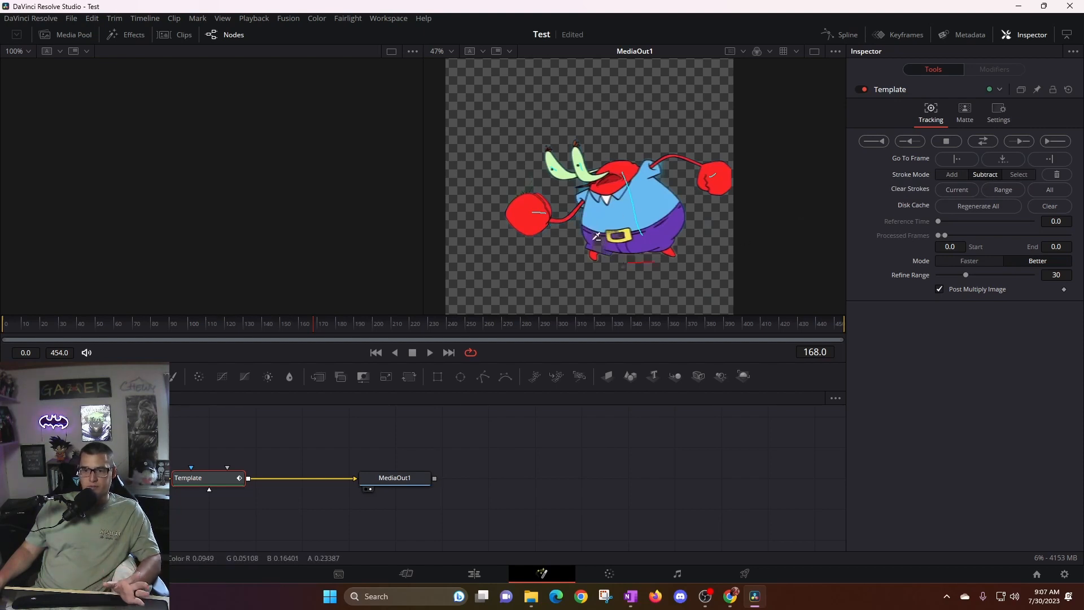
Set the stroke mode back to Add and track the mask both forward and backward through the clip
{"action": "left_click", "coordinate": [952, 174]}
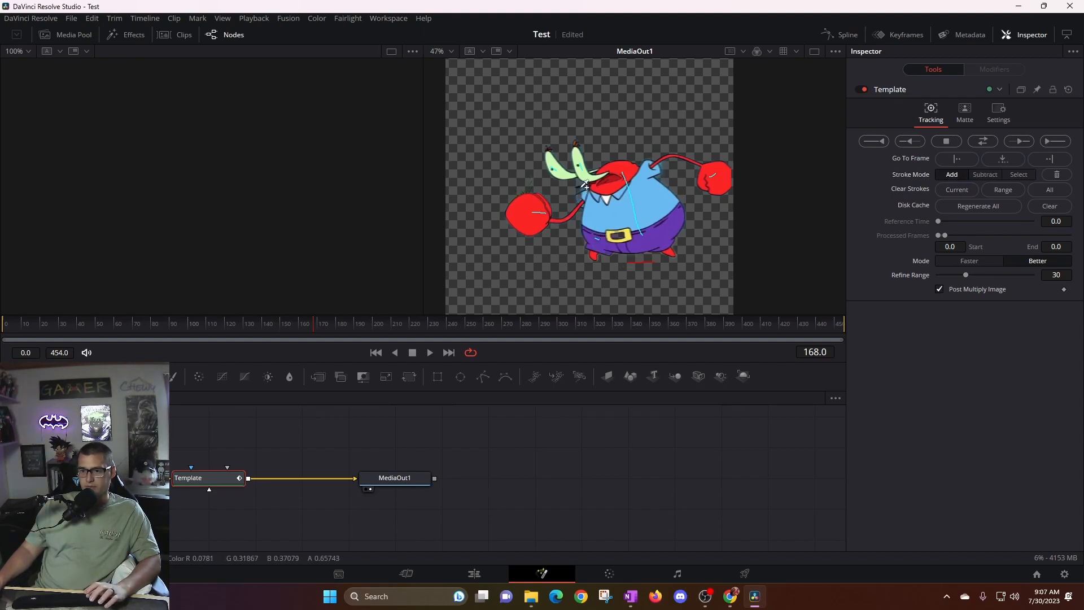
{"action": "left_click", "coordinate": [983, 141]}
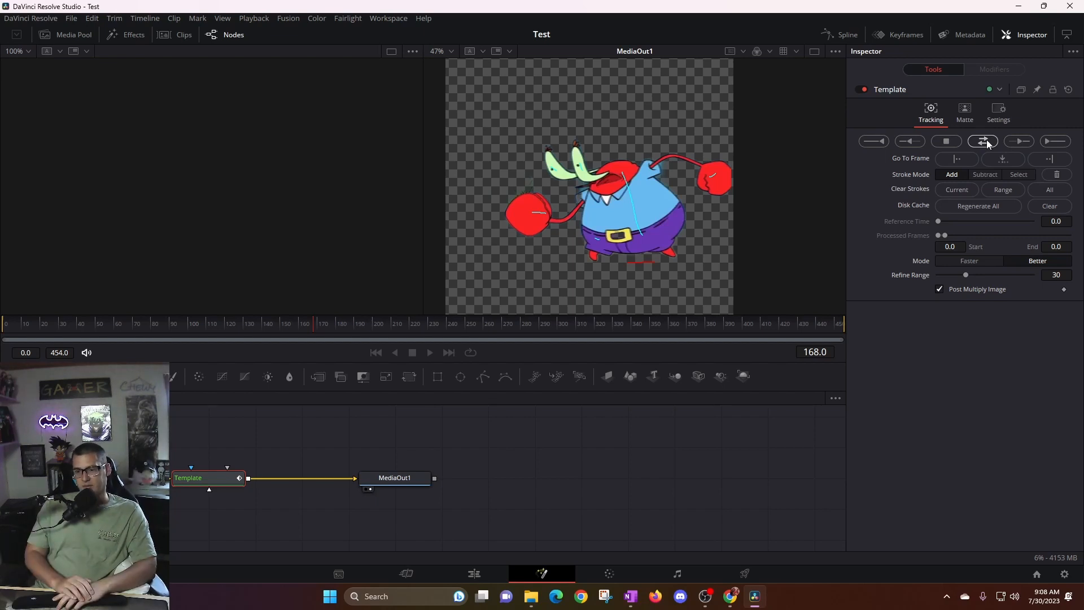
{"action": "left_click", "coordinate": [984, 142]}
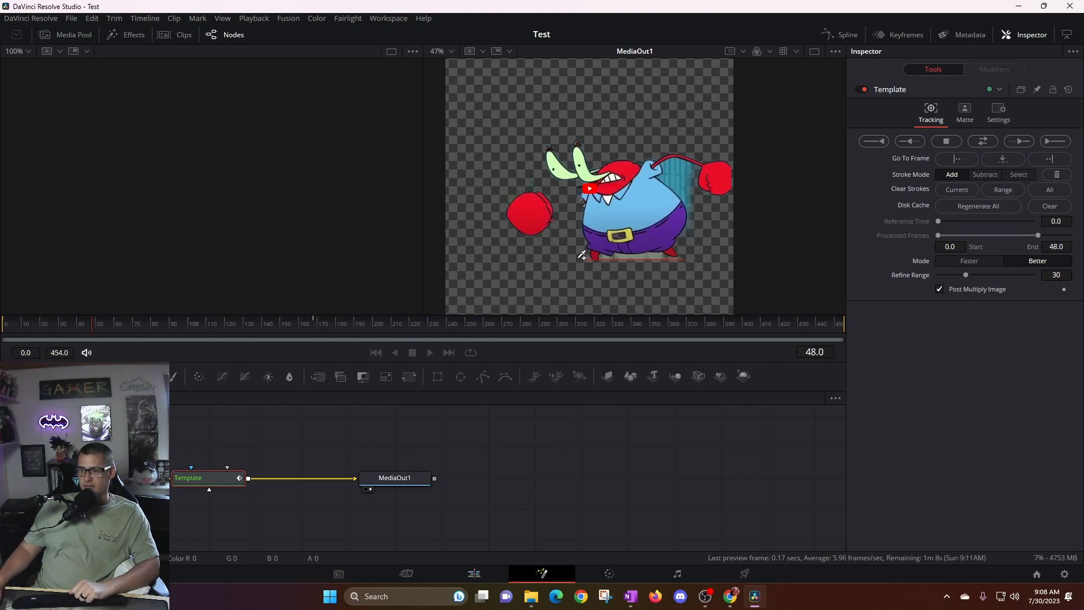
Return to the Edit page and examine the masked clip by scrubbing the timeline to 01:00:04:49
{"action": "left_click", "coordinate": [473, 574]}
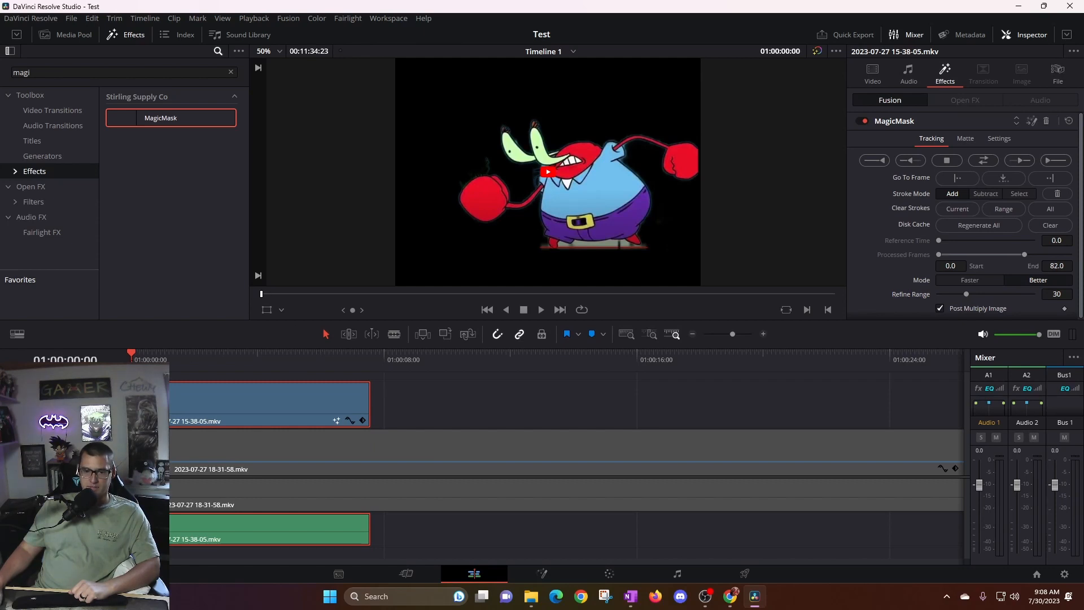
{"action": "left_click_drag", "start_coordinate": [140, 359], "coordinate": [273, 368]}
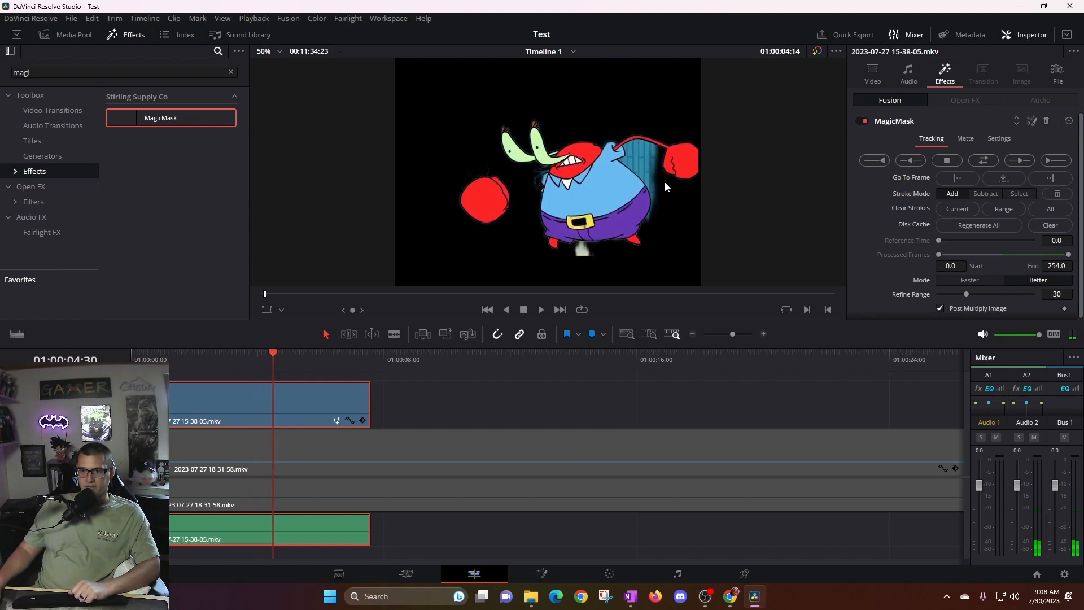
{"action": "mouse_move", "coordinate": [274, 353]}
{"action": "left_mouse_down"}
{"action": "mouse_move", "coordinate": [341, 364]}
{"action": "mouse_move", "coordinate": [283, 366]}
{"action": "left_mouse_up"}
{"action": "scroll", "coordinate": [575, 189], "scroll_direction": "down", "scroll_amount": 1}
{"action": "scroll", "coordinate": [576, 190], "scroll_direction": "down", "scroll_amount": 6}
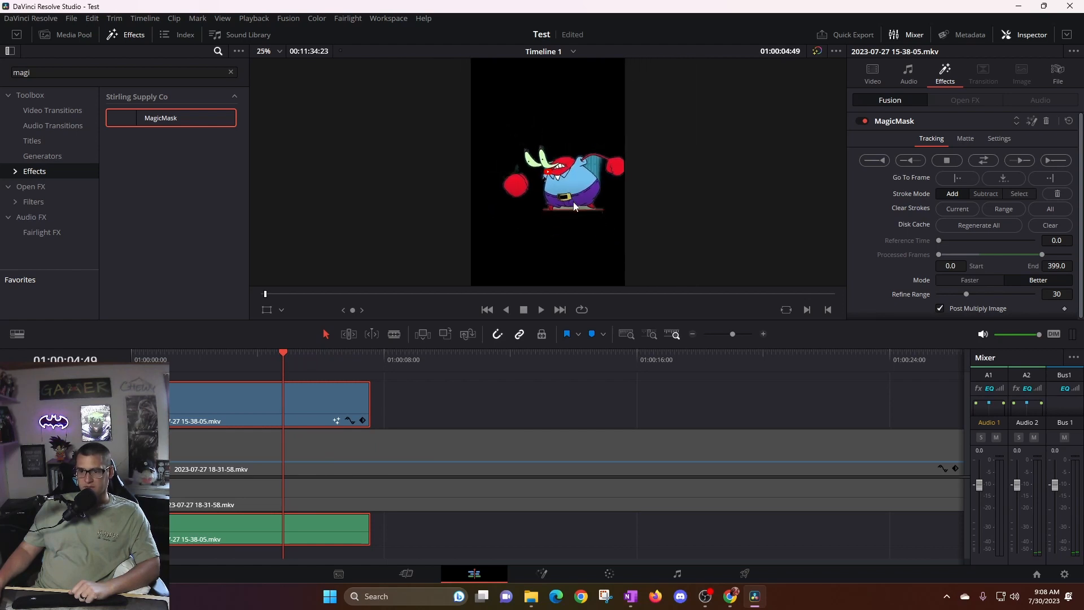
{"action": "scroll", "coordinate": [572, 201], "scroll_direction": "up", "scroll_amount": 3}
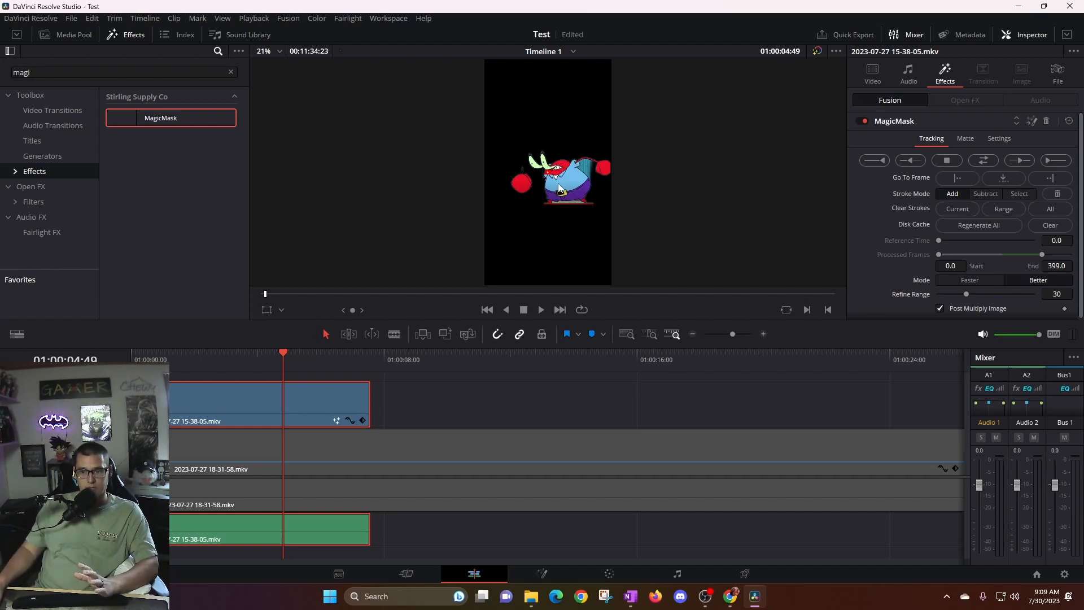
Turn on the viewer's Transform controls, try moving the masked clip lower in the frame, and scrub back to 01:00:03:38
{"action": "left_click", "coordinate": [265, 310]}
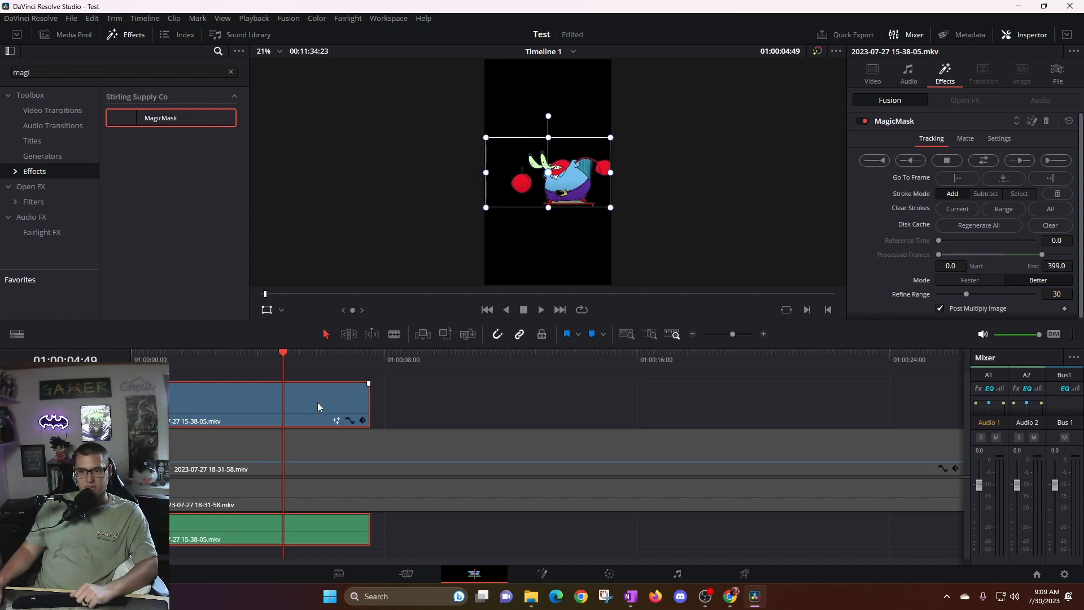
{"action": "left_click_drag", "start_coordinate": [545, 174], "coordinate": [546, 227]}
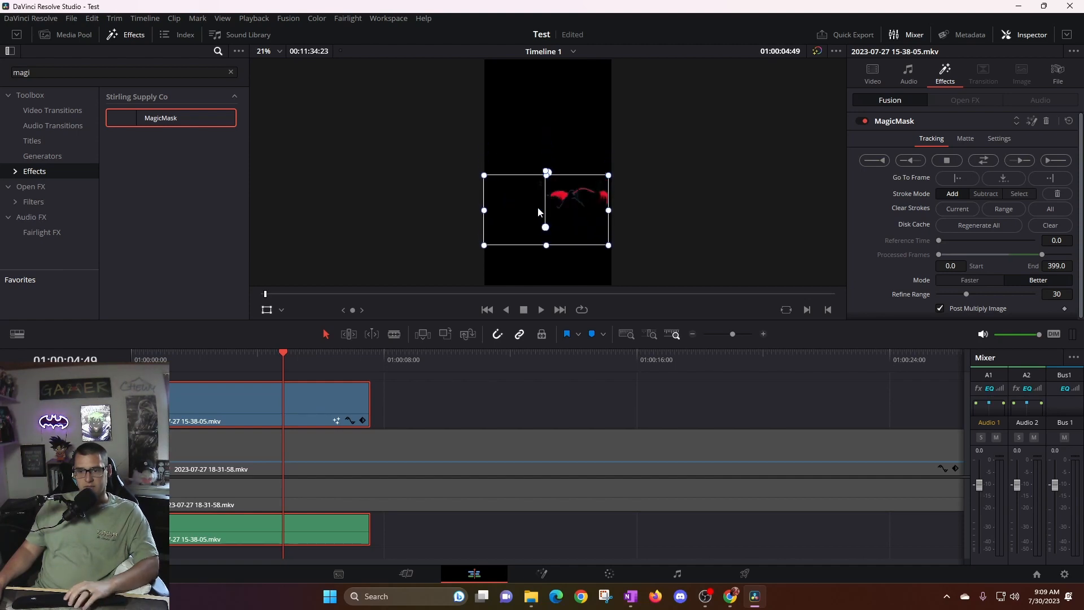
{"action": "key", "text": "ctrl+z"}
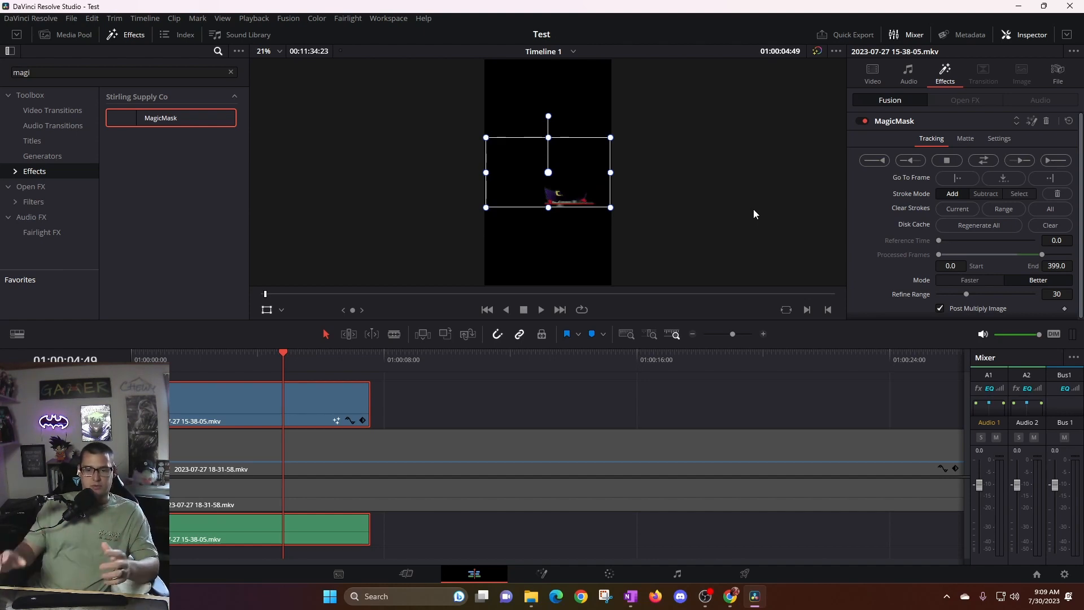
{"action": "left_click_drag", "start_coordinate": [280, 353], "coordinate": [245, 360]}
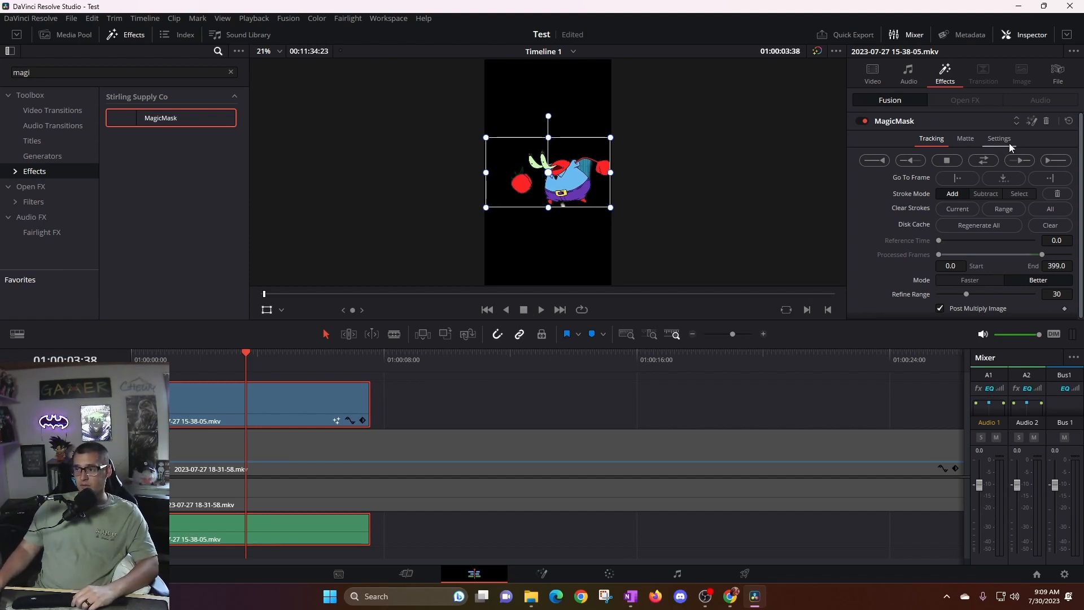
Open the clip's MagicMask effect in the Fusion page
{"action": "left_click", "coordinate": [1031, 127]}
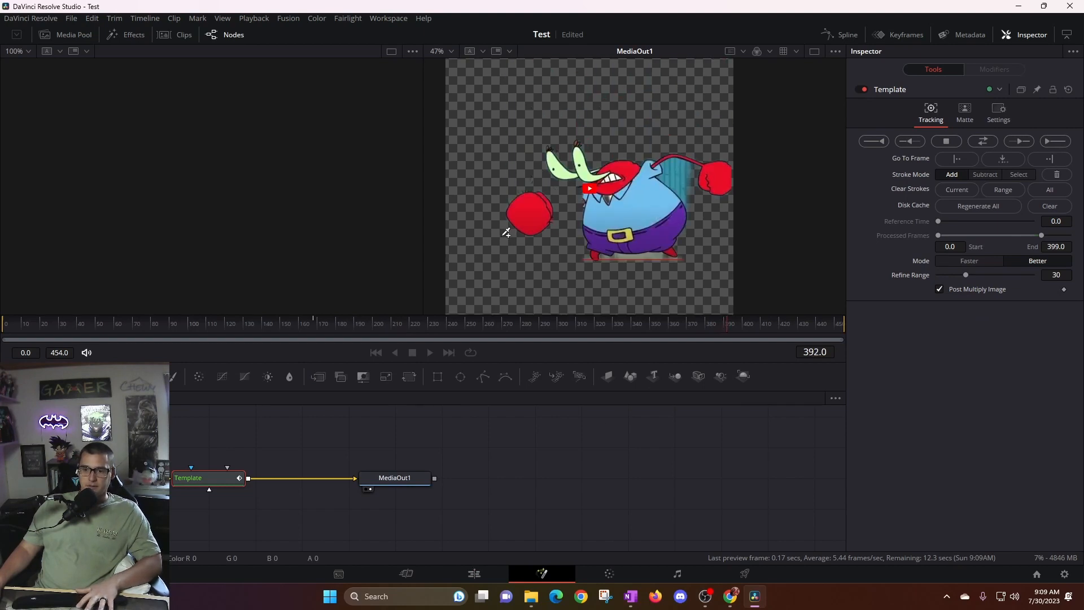
{"action": "scroll", "coordinate": [764, 186], "scroll_direction": "down", "scroll_amount": 5}
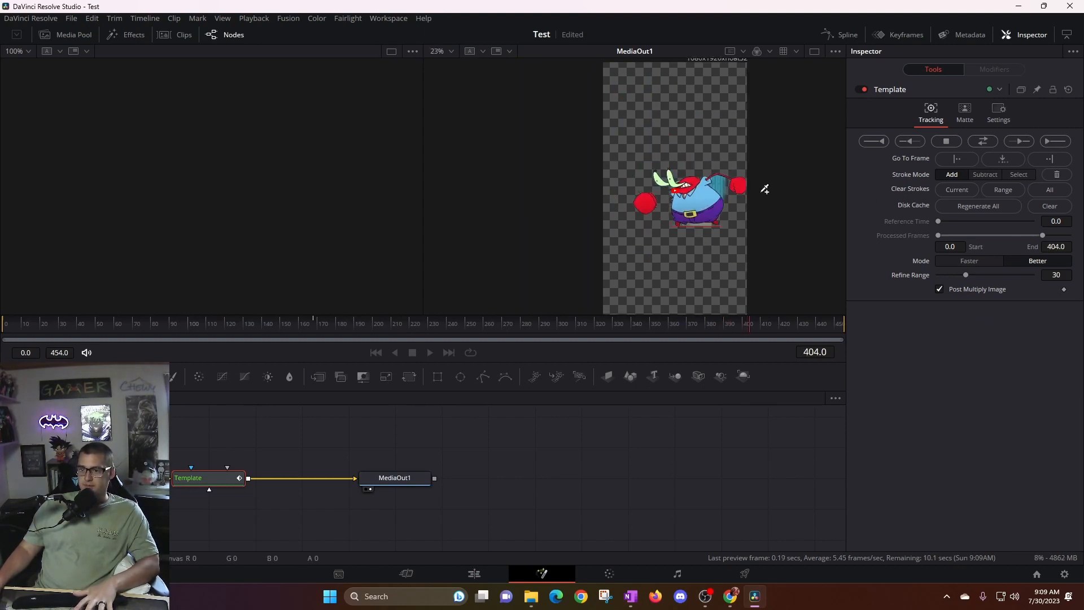
{"action": "scroll", "coordinate": [765, 186], "scroll_direction": "up", "scroll_amount": 1}
{"action": "scroll", "coordinate": [764, 186], "scroll_direction": "down", "scroll_amount": 1}
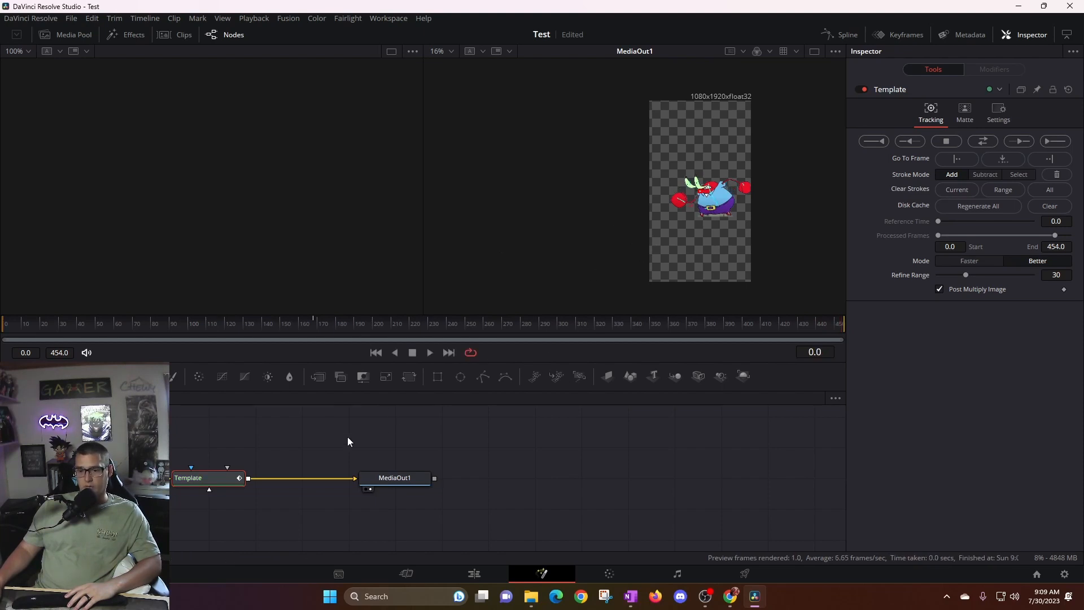
Disconnect the Template node from MediaOut1 and insert a Transform node between them, connected to both
{"action": "left_click", "coordinate": [341, 478]}
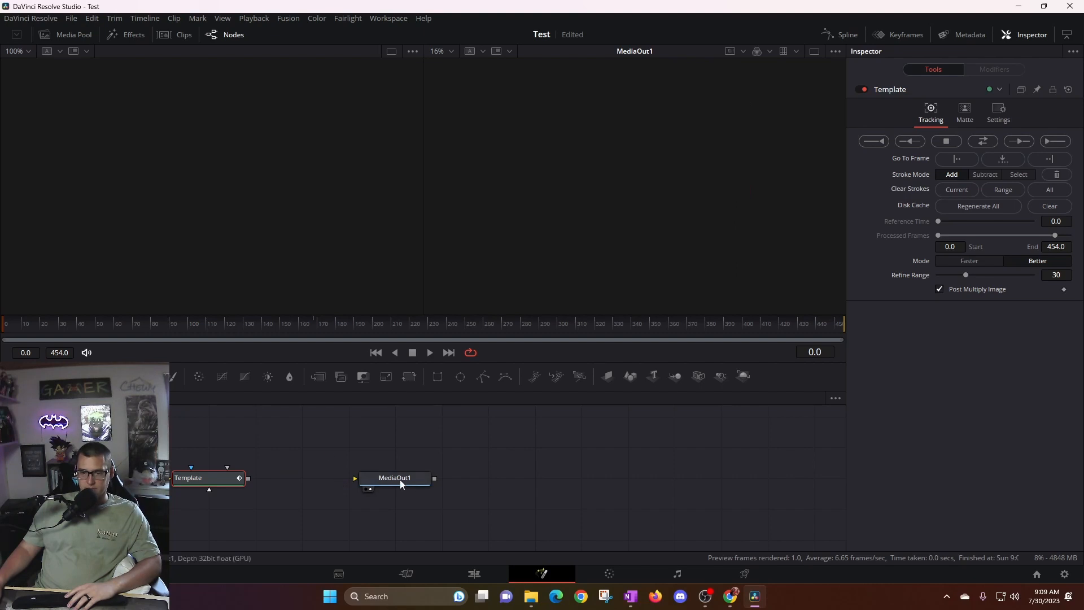
{"action": "left_click_drag", "start_coordinate": [400, 479], "coordinate": [420, 479]}
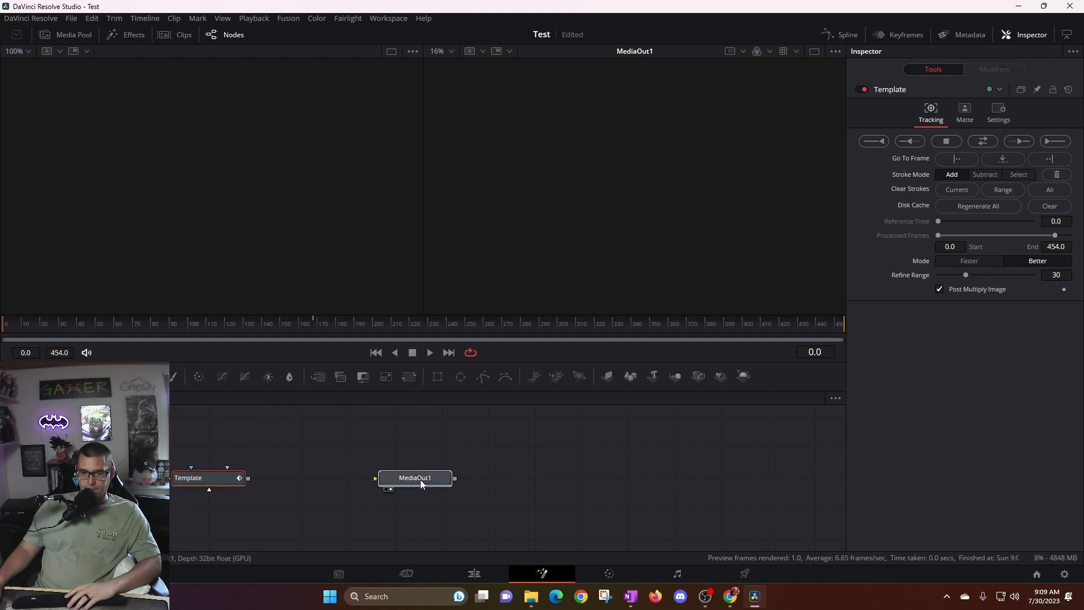
{"action": "left_click", "coordinate": [411, 377]}
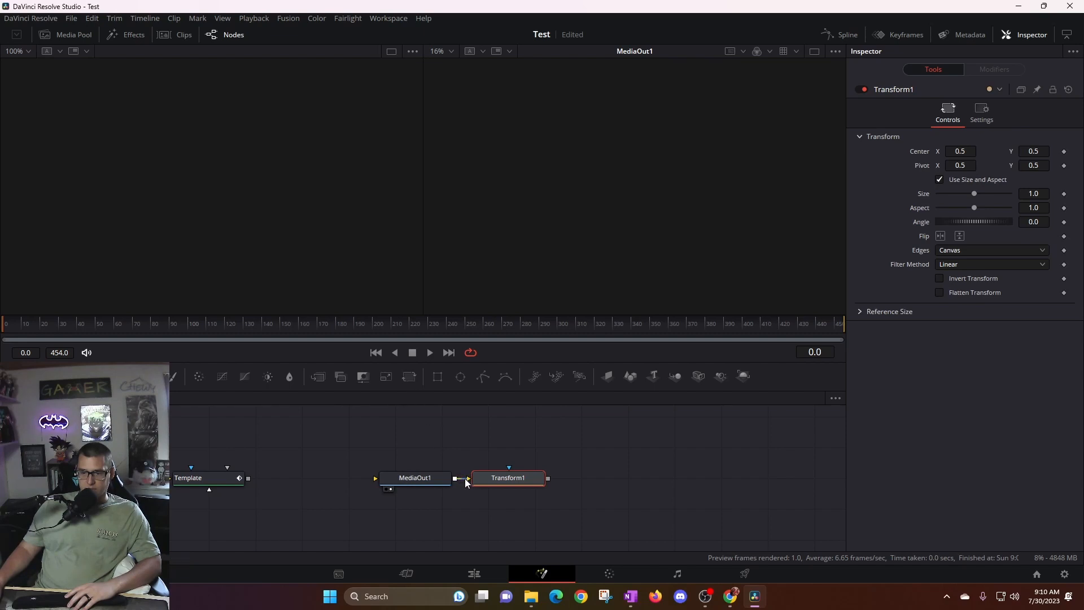
{"action": "left_click_drag", "start_coordinate": [499, 479], "coordinate": [277, 484]}
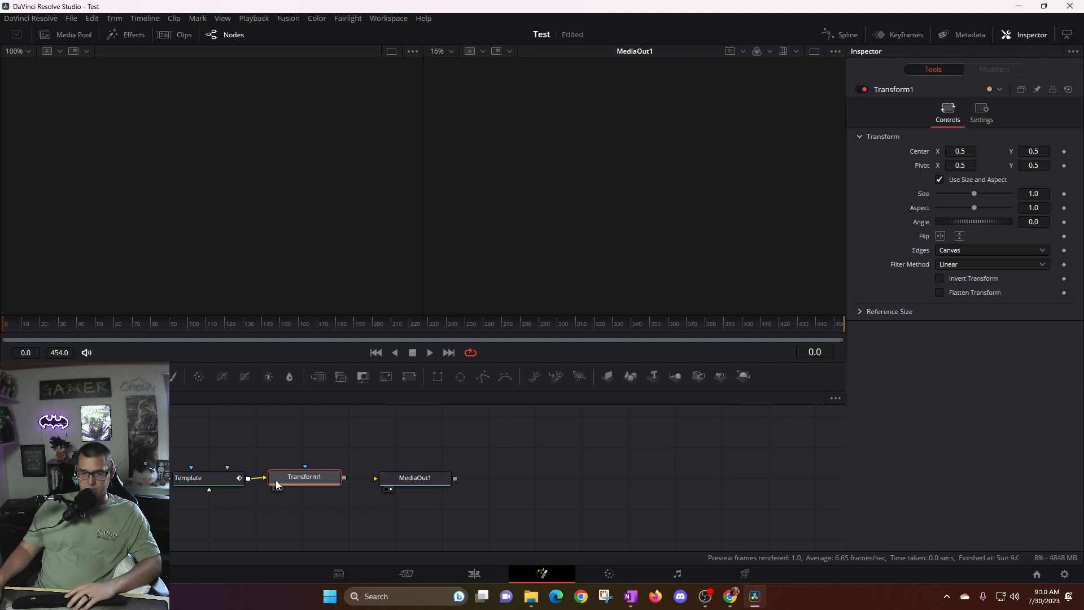
{"action": "left_click_drag", "start_coordinate": [343, 477], "coordinate": [395, 480]}
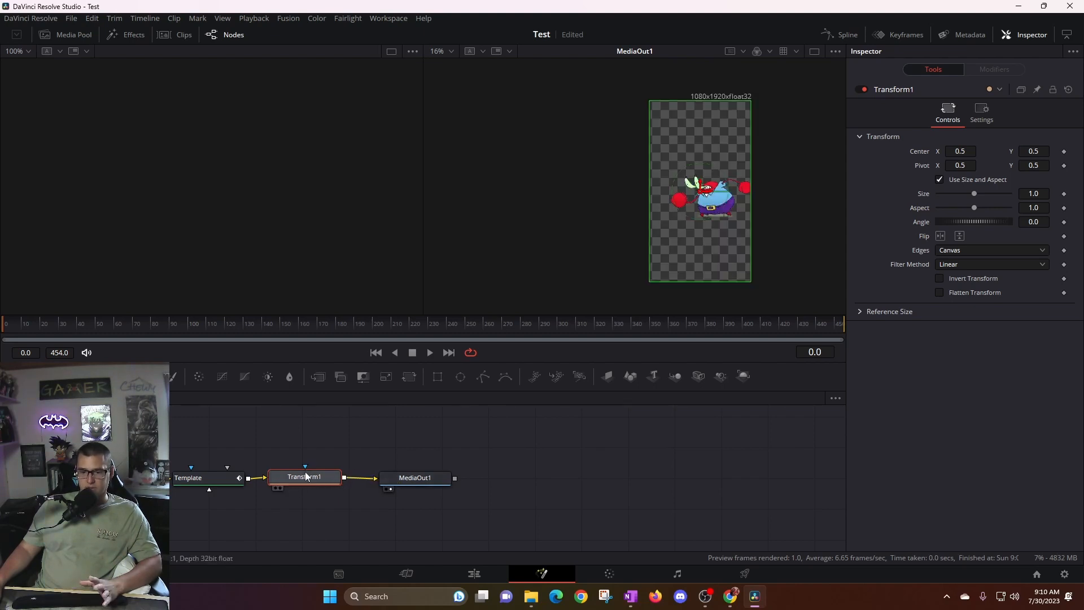
Use the Transform node to move the crab low in the frame, center about X 0.44, Y 0.23, and play the result on the Edit page
{"action": "left_click_drag", "start_coordinate": [700, 194], "coordinate": [696, 241]}
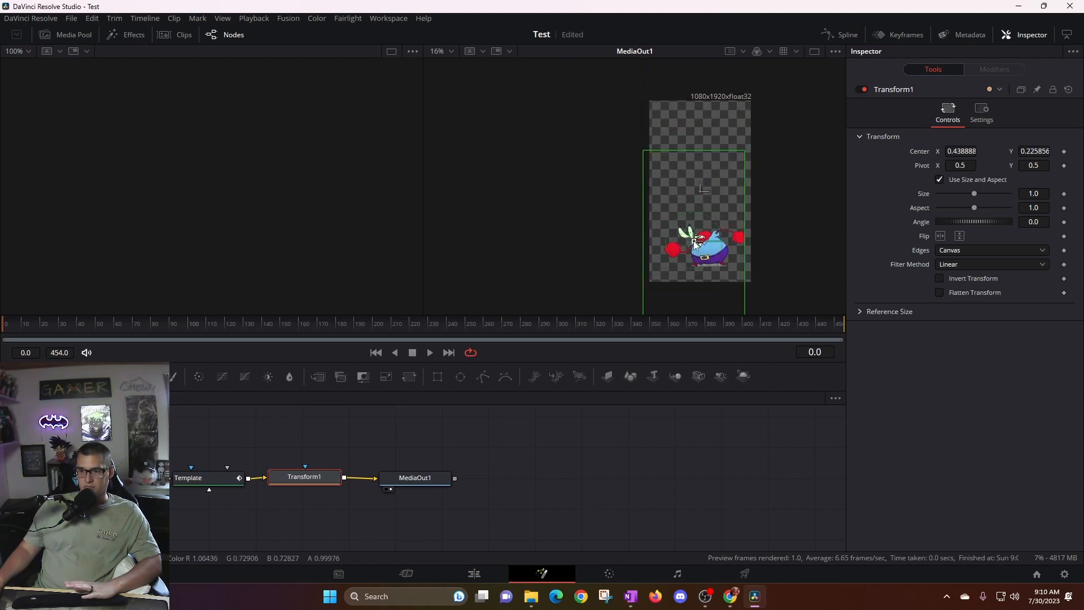
{"action": "left_click", "coordinate": [475, 573]}
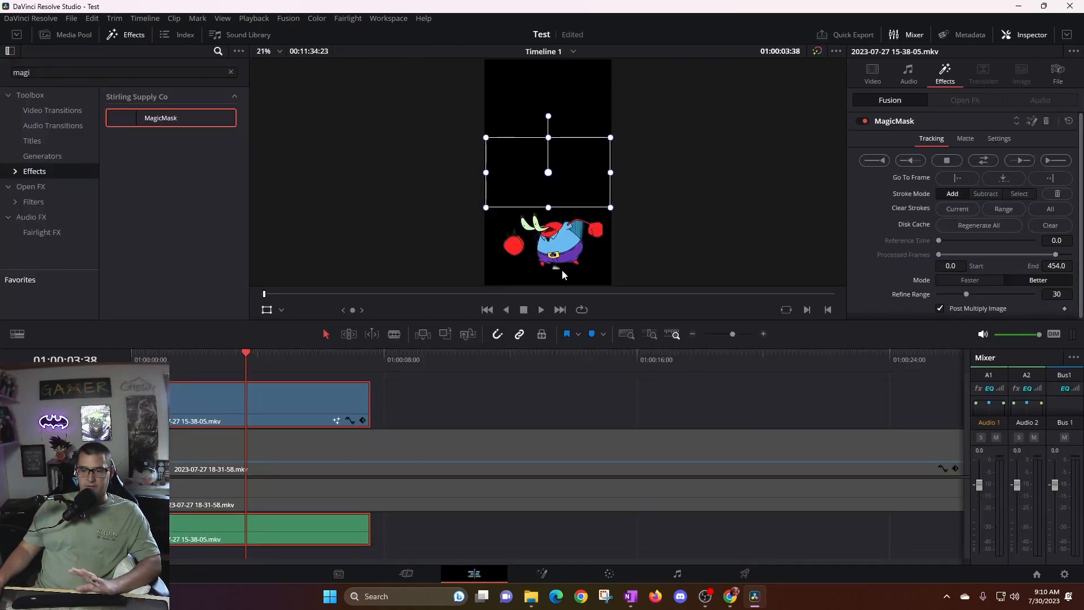
{"action": "left_click", "coordinate": [541, 310]}
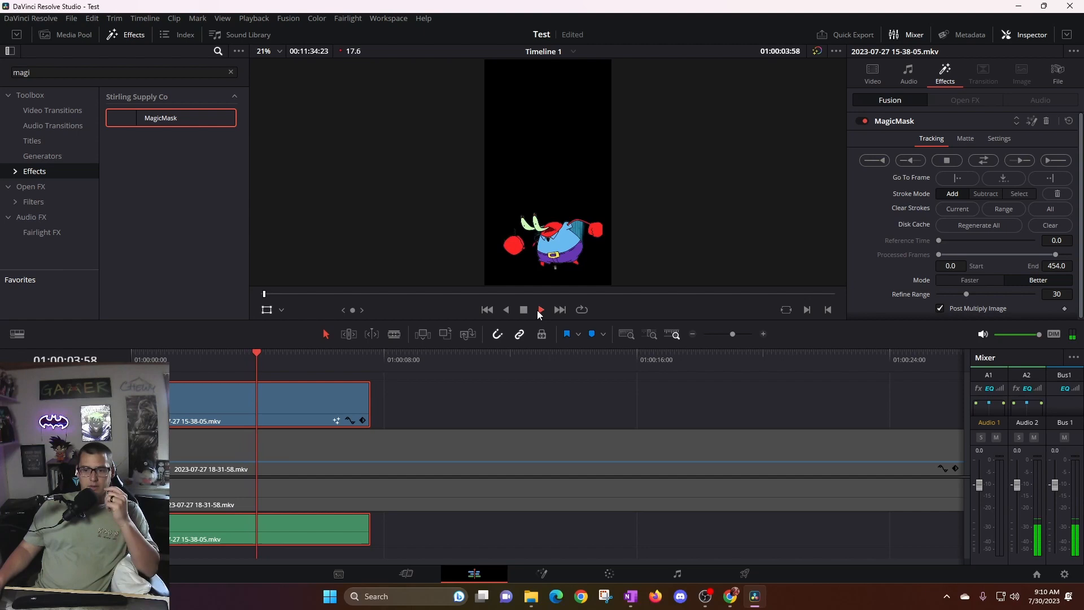
{"action": "left_click", "coordinate": [524, 310]}
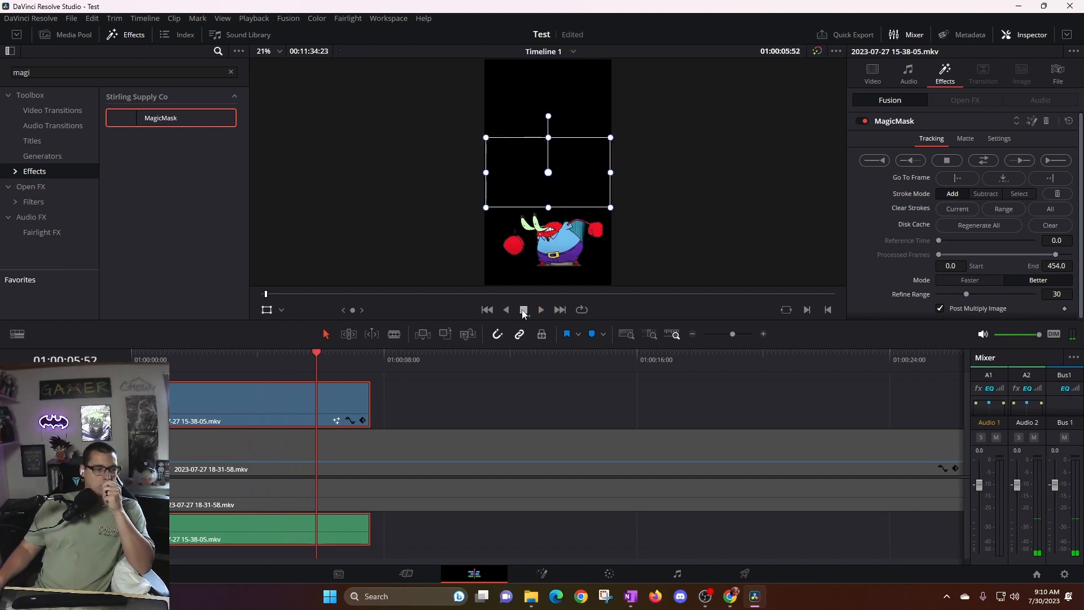